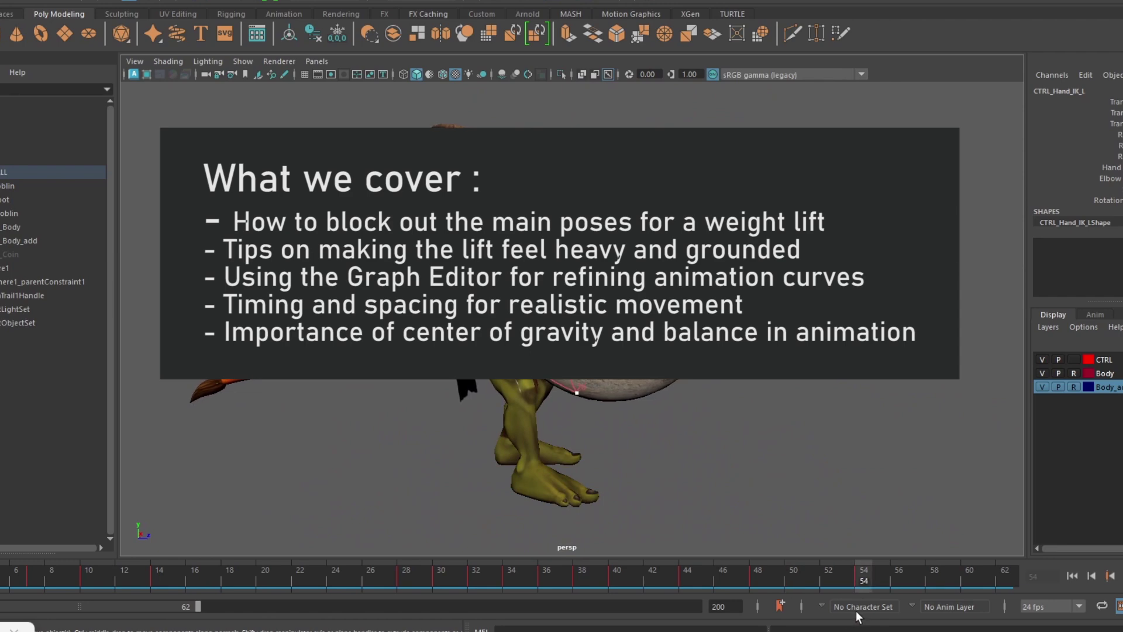
# Step: Play back the animation and turn the goblin's neck so its head faces the camera
pyautogui.hotkey('alt', 'v')
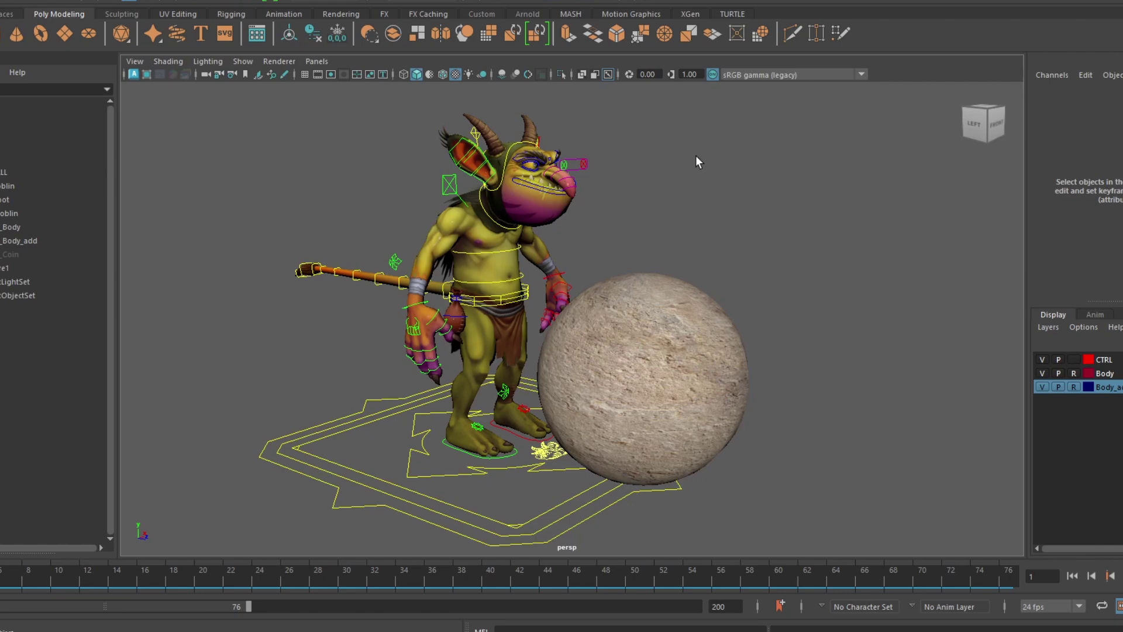
pyautogui.click(510, 232)
pyautogui.keyDown('alt'); pyautogui.moveTo(531, 194); pyautogui.dragTo(570, 271, button='right'); pyautogui.keyUp('alt')
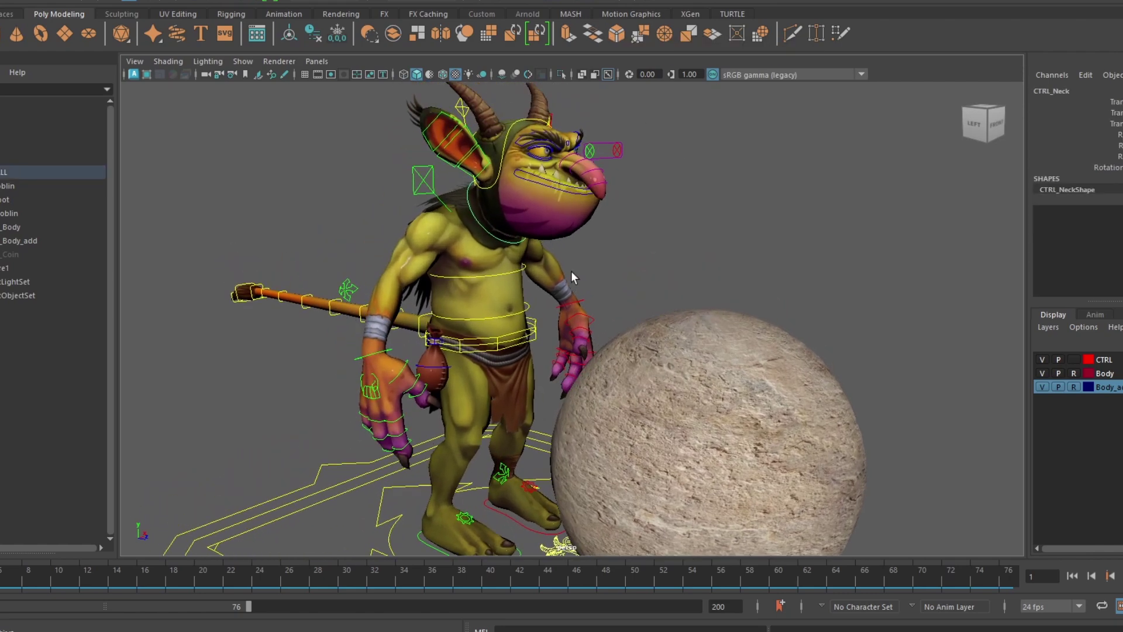
pyautogui.moveTo(534, 191)
pyautogui.mouseDown()
pyautogui.moveTo(623, 221)
pyautogui.moveTo(638, 259)
pyautogui.moveTo(602, 250)
pyautogui.moveTo(678, 258)
pyautogui.mouseUp()
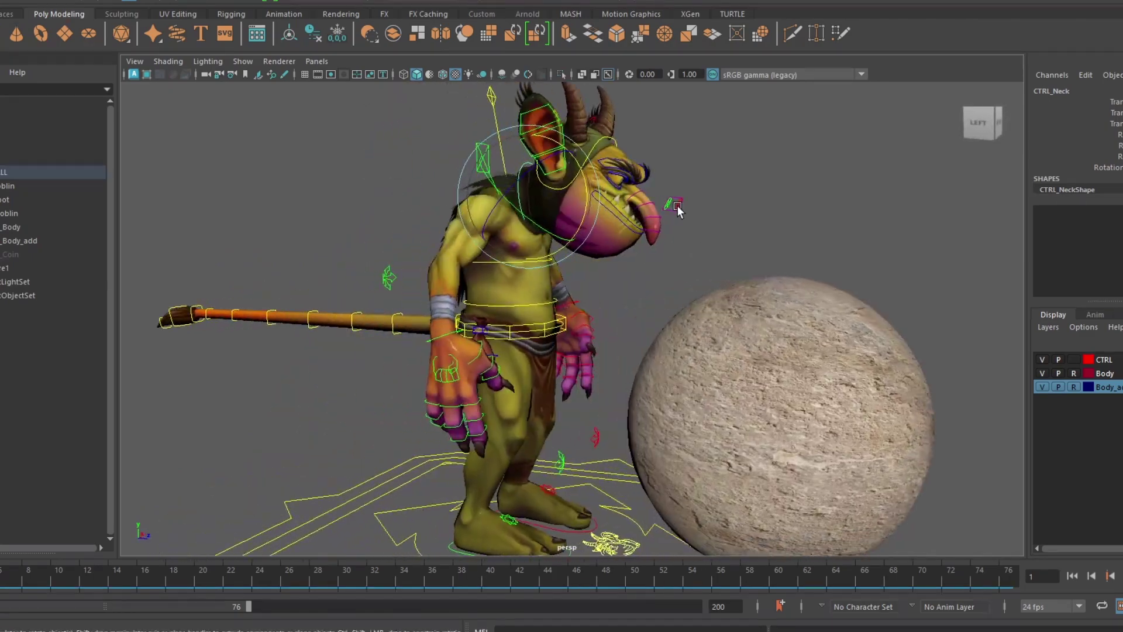
# Step: Move the eye aim control down, left and closer to the goblin's face
pyautogui.click(677, 199)
pyautogui.press('w')
pyautogui.moveTo(696, 178)
pyautogui.mouseDown()
pyautogui.moveTo(687, 196)
pyautogui.moveTo(527, 216)
pyautogui.moveTo(643, 175)
pyautogui.mouseUp()
pyautogui.scroll(5, 558, 232)
pyautogui.moveTo(725, 141); pyautogui.dragTo(739, 121)
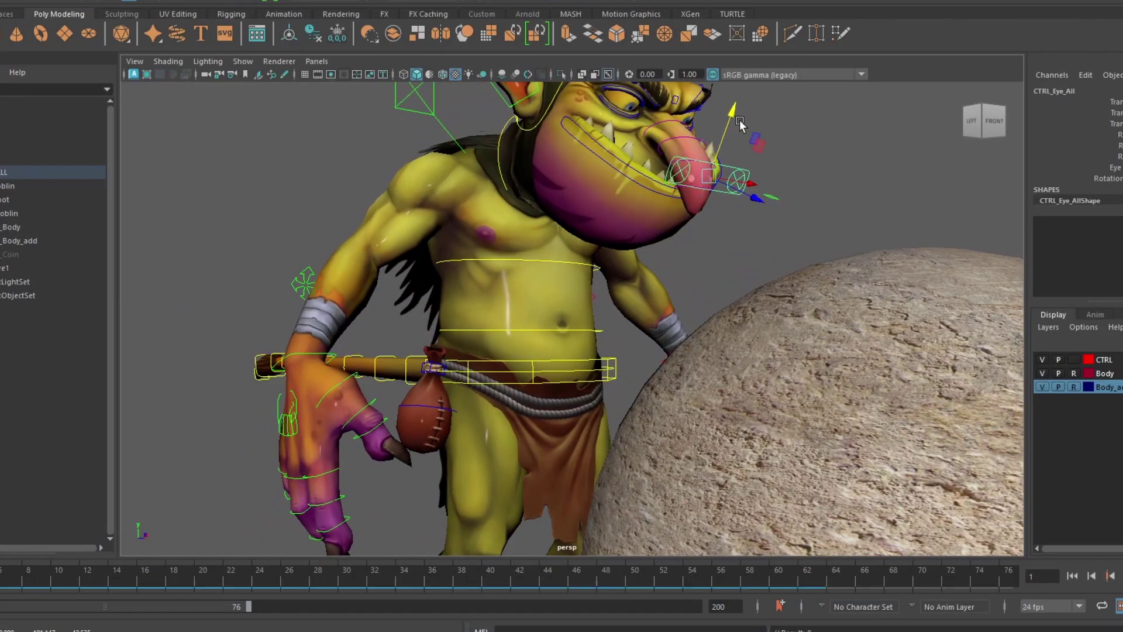
pyautogui.keyDown('alt'); pyautogui.moveTo(807, 223); pyautogui.dragTo(555, 240); pyautogui.keyUp('alt')
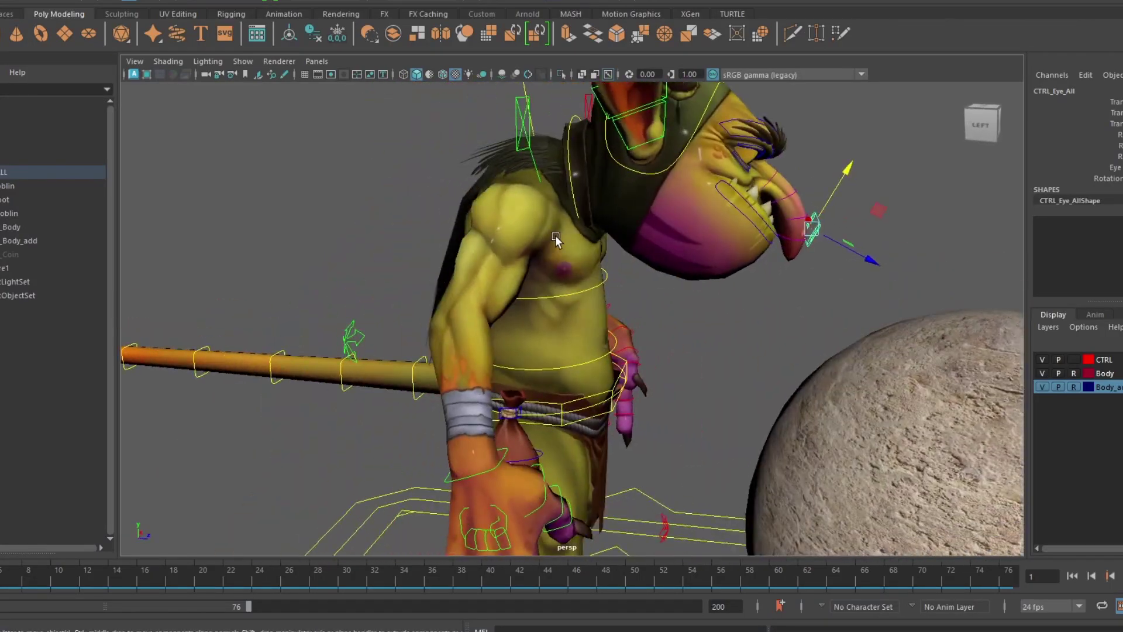
# Step: Reselect the neck, then pick the right hand and its finger control from behind
pyautogui.click(568, 141)
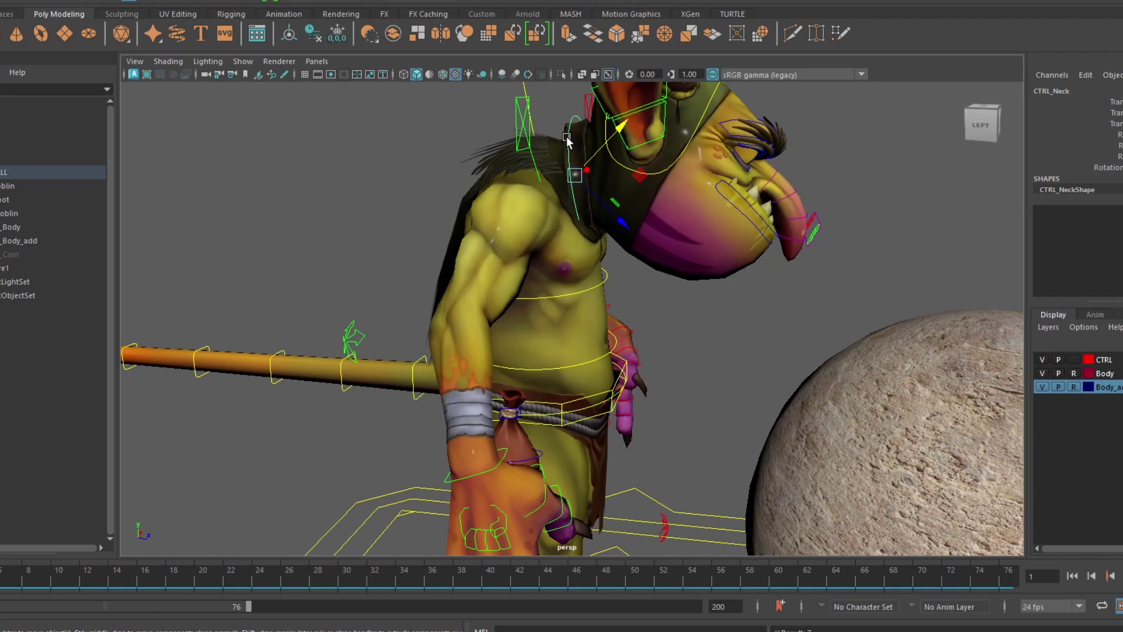
pyautogui.moveTo(842, 363)
pyautogui.keyDown('alt'); pyautogui.mouseDown()
pyautogui.moveTo(732, 363)
pyautogui.moveTo(747, 359)
pyautogui.moveTo(638, 327)
pyautogui.moveTo(459, 389)
pyautogui.moveTo(208, 345)
pyautogui.moveTo(218, 359)
pyautogui.moveTo(263, 354)
pyautogui.mouseUp(); pyautogui.keyUp('alt')
pyautogui.click(738, 349)
pyautogui.scroll(2, 459, 389)
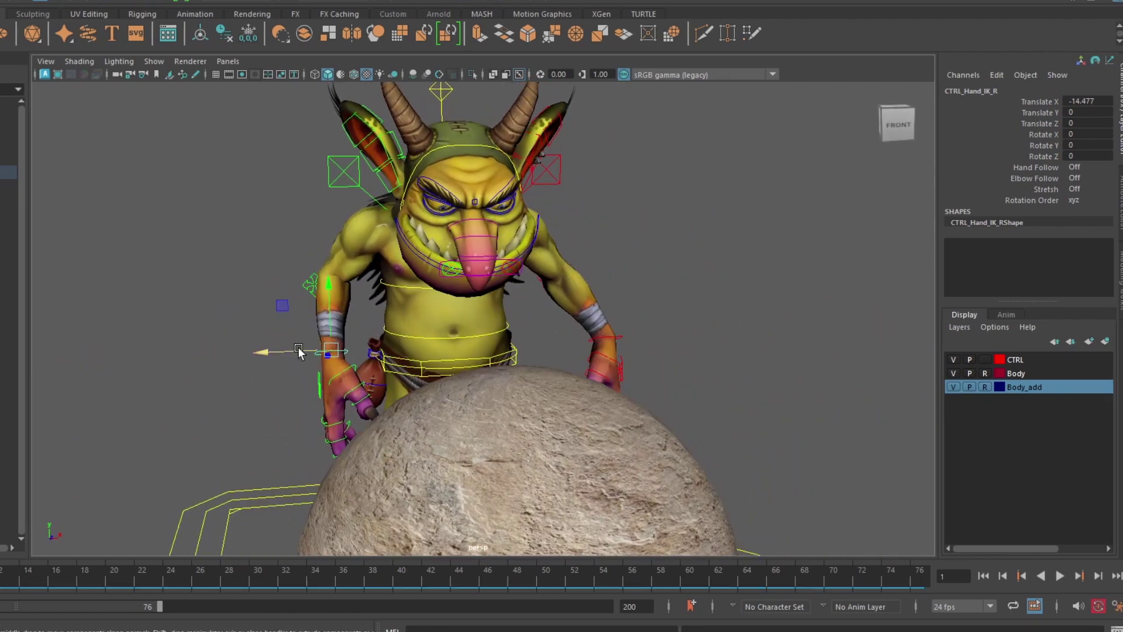
pyautogui.click(349, 375)
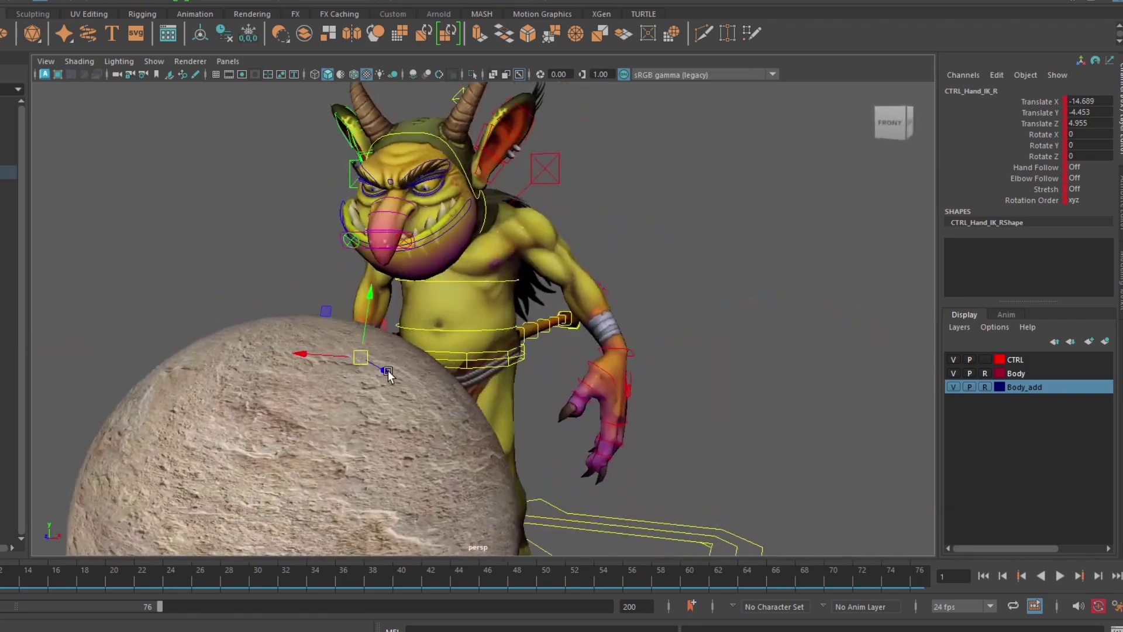
# Step: Bring the left hand in beside the body and shift the right knee sideways
pyautogui.click(624, 353)
pyautogui.moveTo(657, 351); pyautogui.dragTo(556, 316)
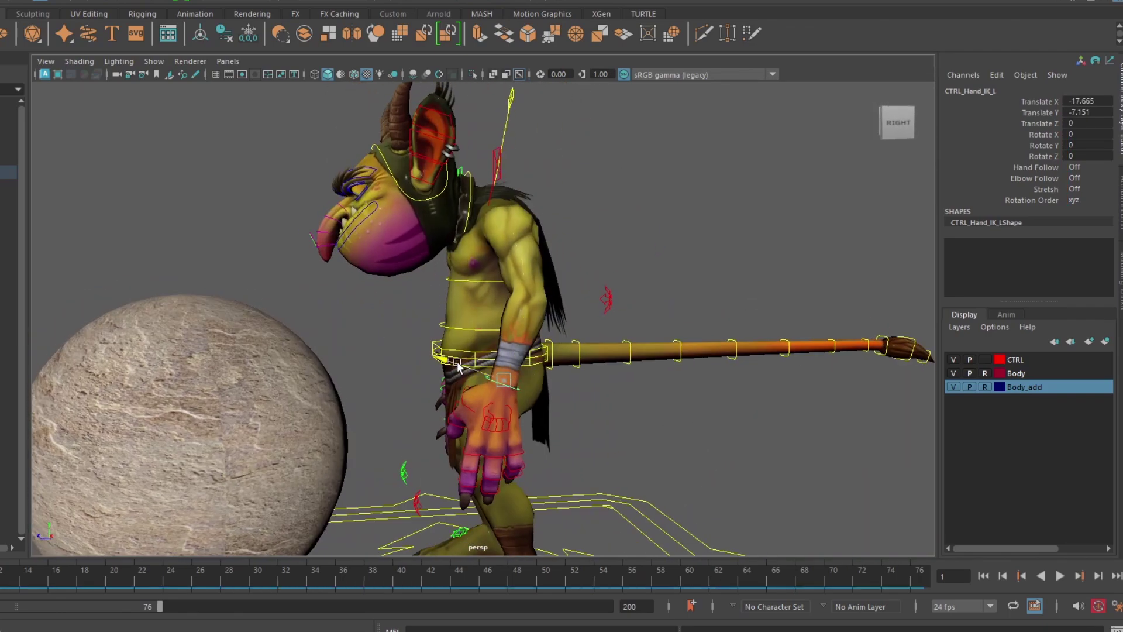
pyautogui.moveTo(485, 380)
pyautogui.mouseDown()
pyautogui.moveTo(462, 370)
pyautogui.moveTo(557, 313)
pyautogui.moveTo(477, 351)
pyautogui.mouseUp()
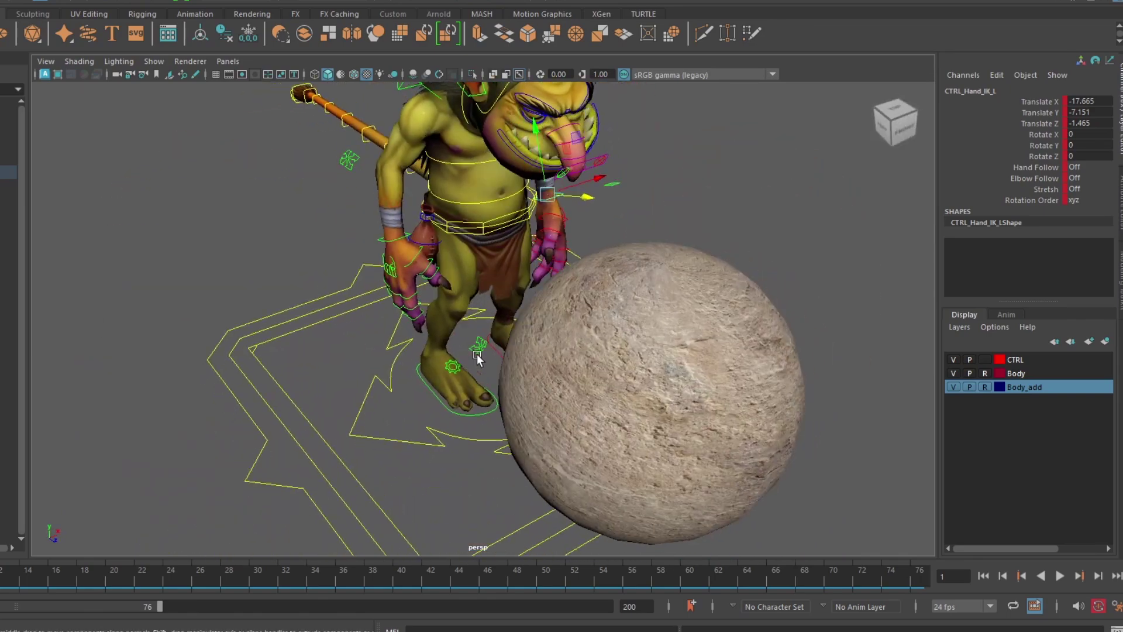
pyautogui.click(477, 348)
pyautogui.moveTo(493, 412)
pyautogui.keyDown('alt'); pyautogui.mouseDown()
pyautogui.moveTo(432, 355)
pyautogui.moveTo(672, 396)
pyautogui.mouseUp(); pyautogui.keyUp('alt')
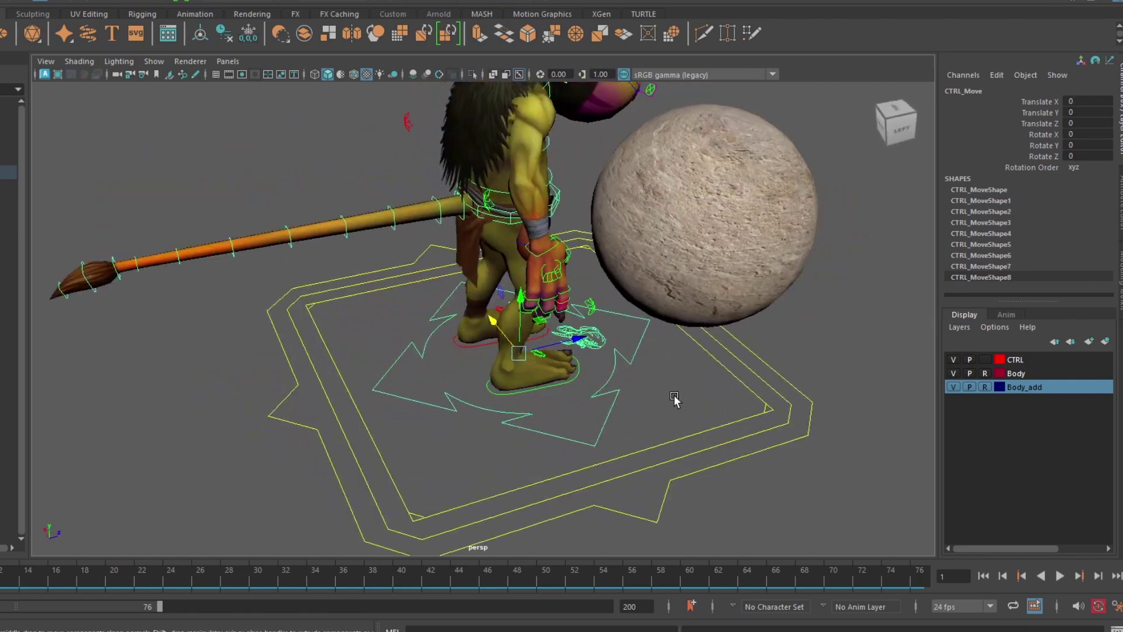
# Step: Reposition and turn the right foot, and adjust the left foot and left knee
pyautogui.click(527, 395)
pyautogui.moveTo(536, 380)
pyautogui.mouseDown()
pyautogui.moveTo(515, 386)
pyautogui.moveTo(676, 345)
pyautogui.moveTo(550, 340)
pyautogui.moveTo(500, 381)
pyautogui.moveTo(553, 321)
pyautogui.moveTo(468, 351)
pyautogui.moveTo(494, 375)
pyautogui.moveTo(562, 351)
pyautogui.moveTo(444, 351)
pyautogui.moveTo(544, 328)
pyautogui.moveTo(479, 340)
pyautogui.moveTo(548, 372)
pyautogui.moveTo(417, 275)
pyautogui.moveTo(772, 287)
pyautogui.moveTo(515, 259)
pyautogui.moveTo(674, 268)
pyautogui.moveTo(659, 306)
pyautogui.moveTo(542, 287)
pyautogui.moveTo(734, 316)
pyautogui.moveTo(719, 293)
pyautogui.moveTo(577, 294)
pyautogui.moveTo(643, 339)
pyautogui.moveTo(420, 367)
pyautogui.moveTo(409, 328)
pyautogui.mouseUp()
pyautogui.click(500, 381)
pyautogui.press('e')
pyautogui.click(463, 348)
pyautogui.press('w')
pyautogui.click(544, 327)
# Step: Hunch the shoulders by rotating the clavicle control to about -4.9 in X
pyautogui.click(419, 275)
pyautogui.scroll(-5, 576, 294)
pyautogui.scroll(2, 420, 367)
pyautogui.click(401, 263)
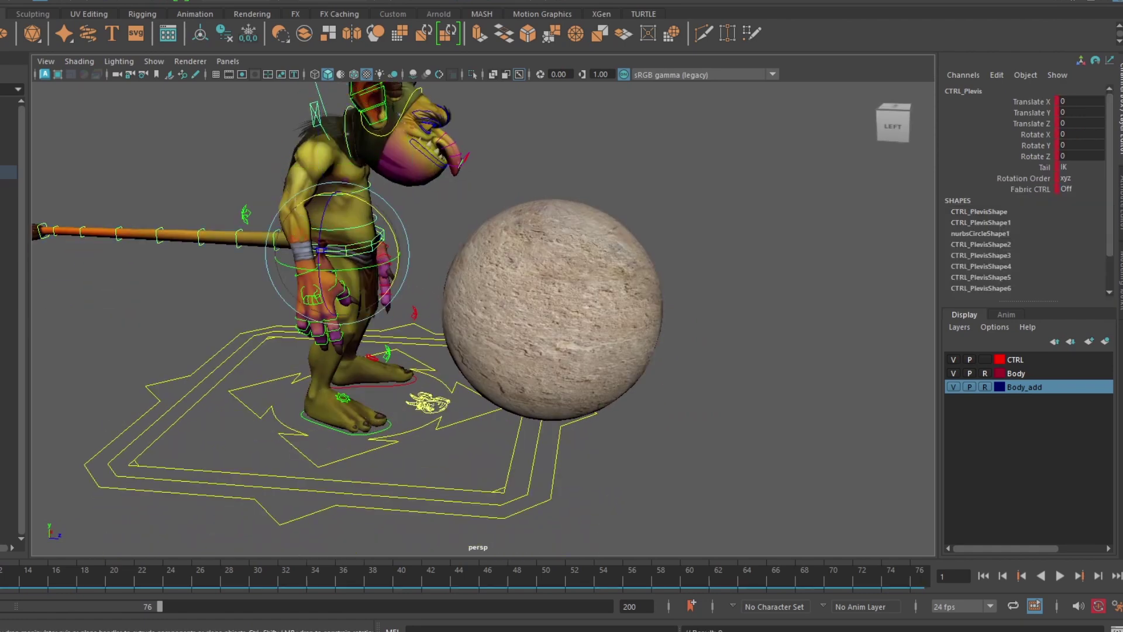
# Step: At frame 14, shift the pelvis toward the boulder and tip it forward
pyautogui.keyDown('alt'); pyautogui.moveTo(105, 519); pyautogui.dragTo(433, 318); pyautogui.keyUp('alt')
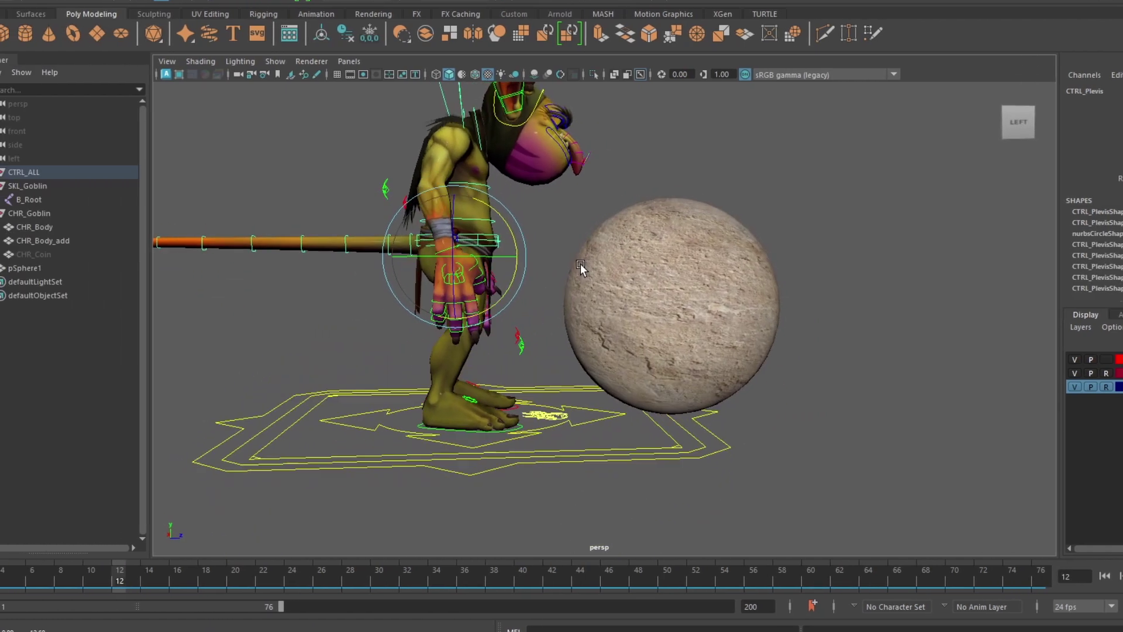
pyautogui.press('.')
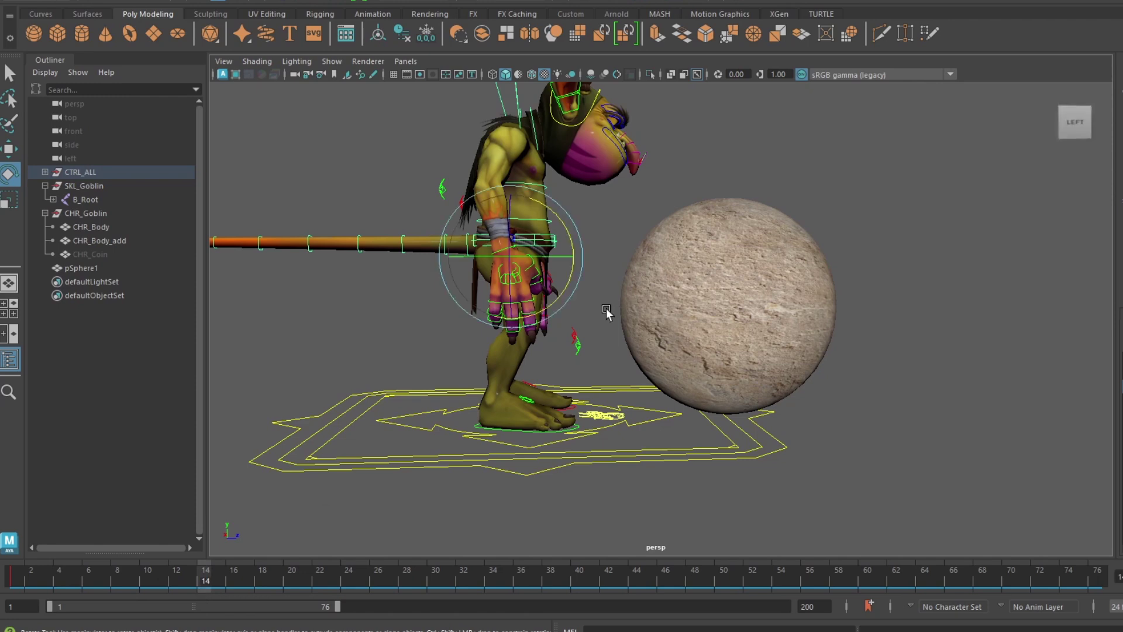
pyautogui.press('w')
pyautogui.moveTo(585, 280)
pyautogui.mouseDown()
pyautogui.moveTo(658, 279)
pyautogui.moveTo(637, 308)
pyautogui.mouseUp()
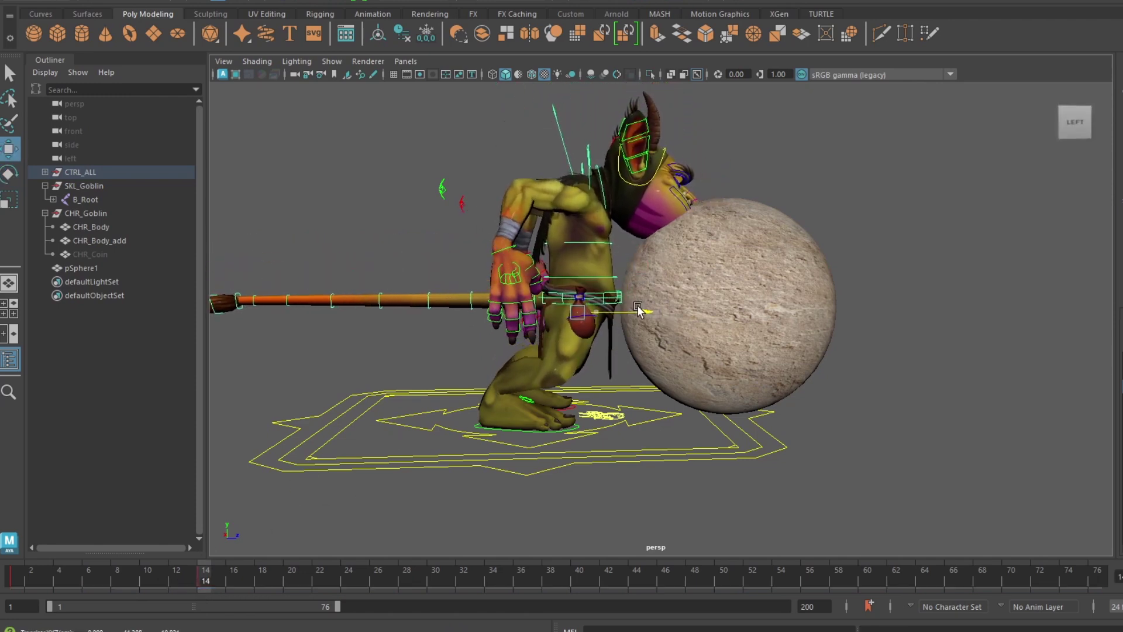
pyautogui.press('e')
pyautogui.moveTo(608, 256)
pyautogui.mouseDown()
pyautogui.moveTo(651, 323)
pyautogui.moveTo(608, 325)
pyautogui.mouseUp()
pyautogui.scroll(2, 651, 323)
pyautogui.press('w')
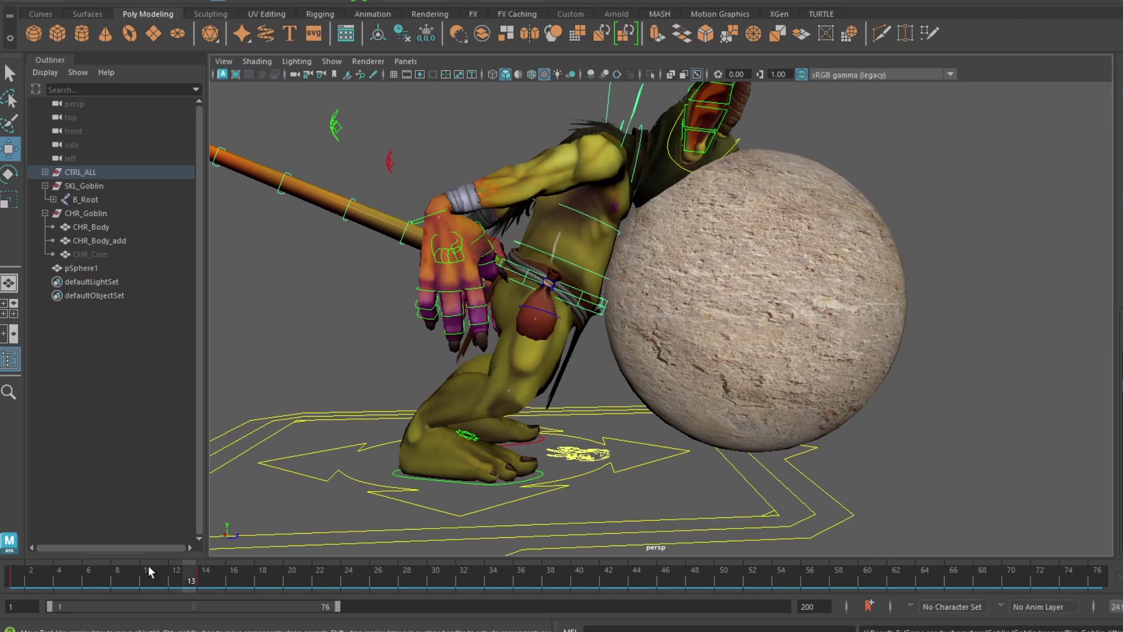
# Step: Review the lean from frame 8, then press the hand flat against the boulder
pyautogui.click(117, 570)
pyautogui.moveTo(117, 570)
pyautogui.mouseDown()
pyautogui.moveTo(212, 572)
pyautogui.moveTo(101, 570)
pyautogui.moveTo(196, 570)
pyautogui.moveTo(205, 582)
pyautogui.mouseUp()
pyautogui.moveTo(468, 345)
pyautogui.keyDown('alt'); pyautogui.mouseDown()
pyautogui.moveTo(813, 345)
pyautogui.moveTo(631, 353)
pyautogui.mouseUp(); pyautogui.keyUp('alt')
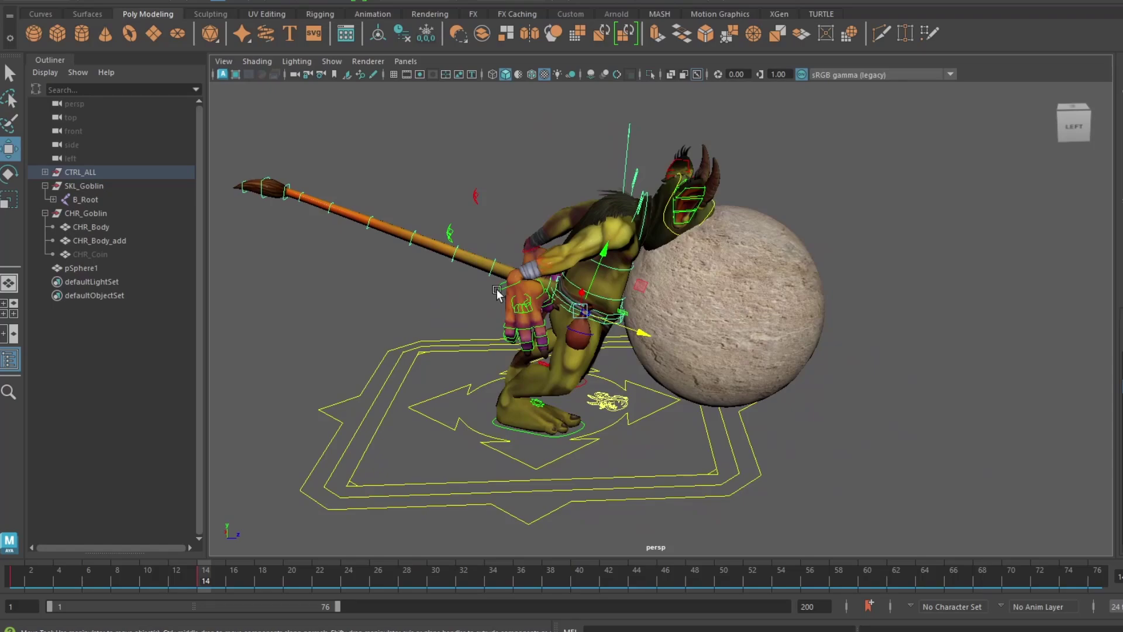
pyautogui.moveTo(519, 284)
pyautogui.mouseDown()
pyautogui.moveTo(658, 316)
pyautogui.moveTo(787, 243)
pyautogui.moveTo(614, 345)
pyautogui.moveTo(732, 292)
pyautogui.moveTo(710, 338)
pyautogui.moveTo(670, 313)
pyautogui.mouseUp()
pyautogui.scroll(5, 671, 295)
pyautogui.press('e')
pyautogui.press('w')
pyautogui.press('e')
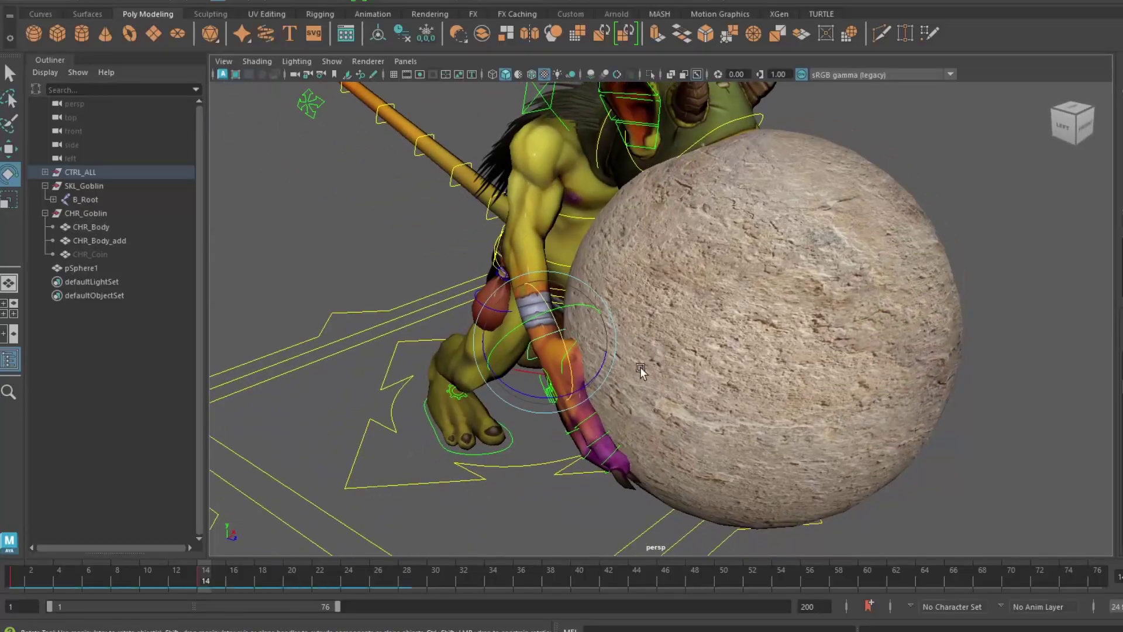
# Step: Scrub through the grab and select the wrist control for rotating
pyautogui.moveTo(49, 579); pyautogui.dragTo(206, 575)
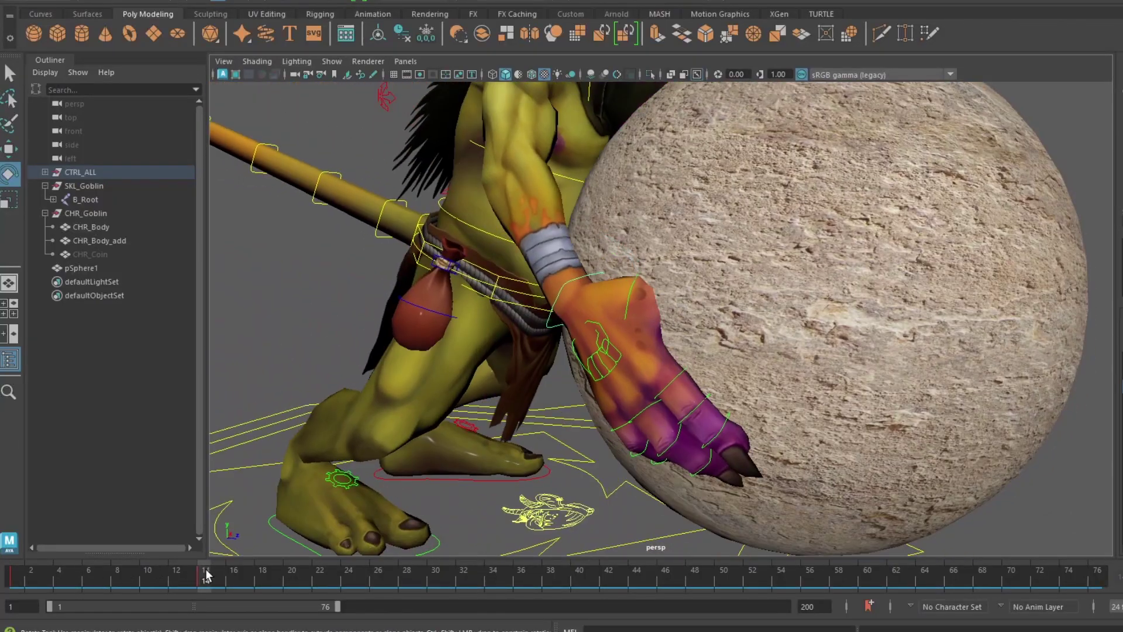
pyautogui.moveTo(644, 321)
pyautogui.keyDown('alt'); pyautogui.mouseDown()
pyautogui.moveTo(848, 281)
pyautogui.moveTo(602, 374)
pyautogui.moveTo(519, 258)
pyautogui.mouseUp(); pyautogui.keyUp('alt')
pyautogui.click(874, 277)
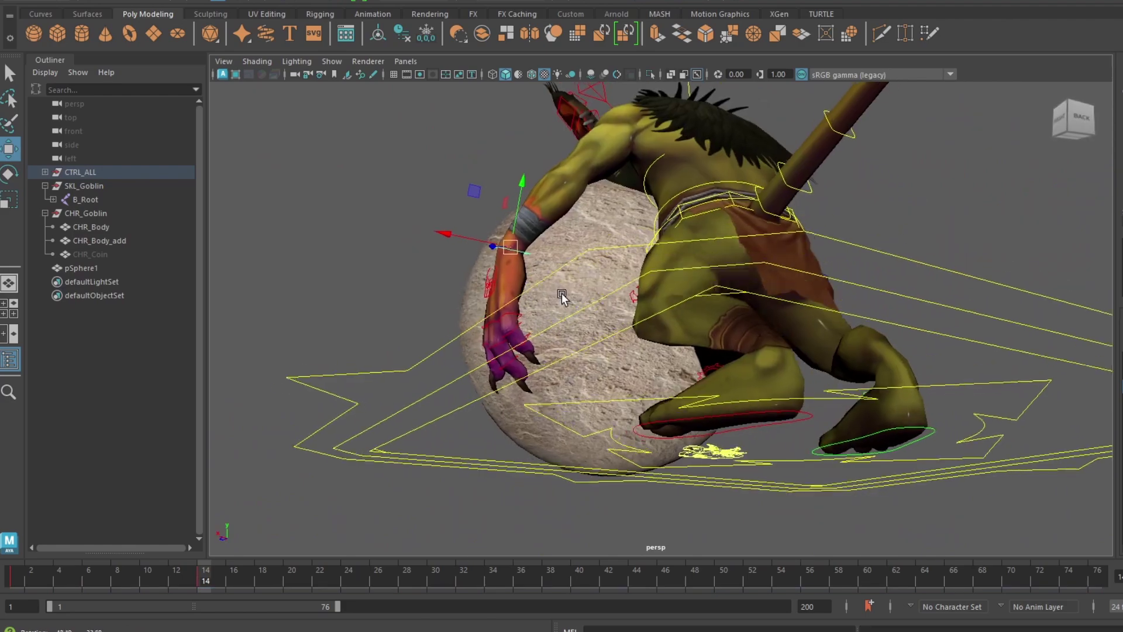
pyautogui.moveTo(669, 293)
pyautogui.keyDown('alt'); pyautogui.mouseDown()
pyautogui.moveTo(510, 308)
pyautogui.moveTo(628, 305)
pyautogui.mouseUp(); pyautogui.keyUp('alt')
pyautogui.press('w')
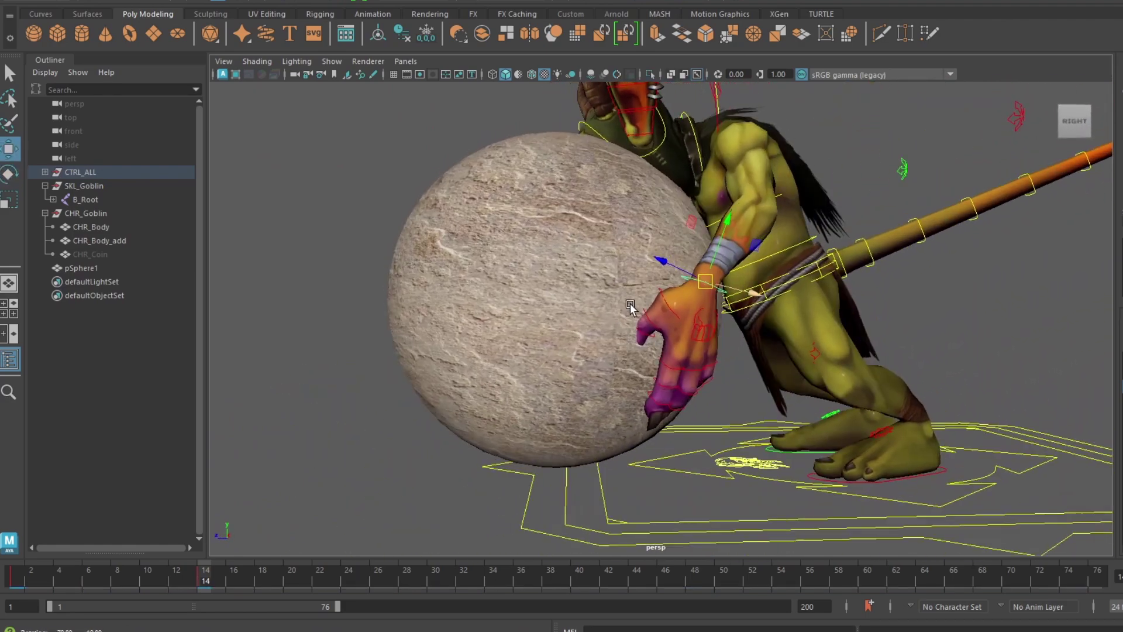
pyautogui.press('e')
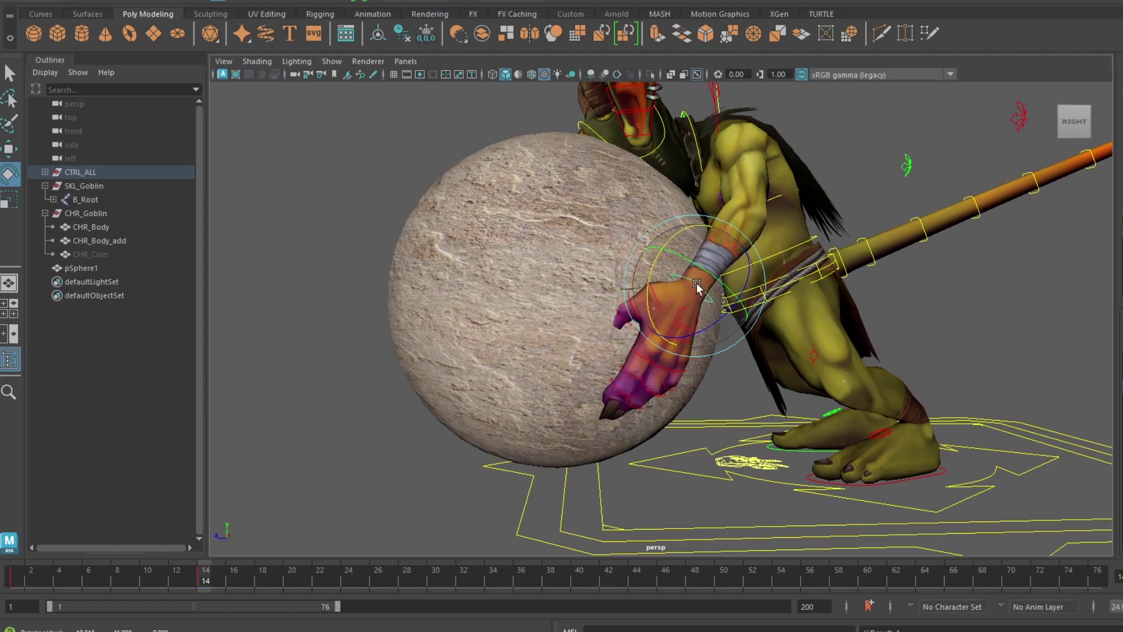
# Step: Orbit below and around the hand, then select the hand's finger control
pyautogui.moveTo(696, 285)
pyautogui.keyDown('alt'); pyautogui.mouseDown()
pyautogui.moveTo(799, 237)
pyautogui.moveTo(795, 219)
pyautogui.mouseUp(); pyautogui.keyUp('alt')
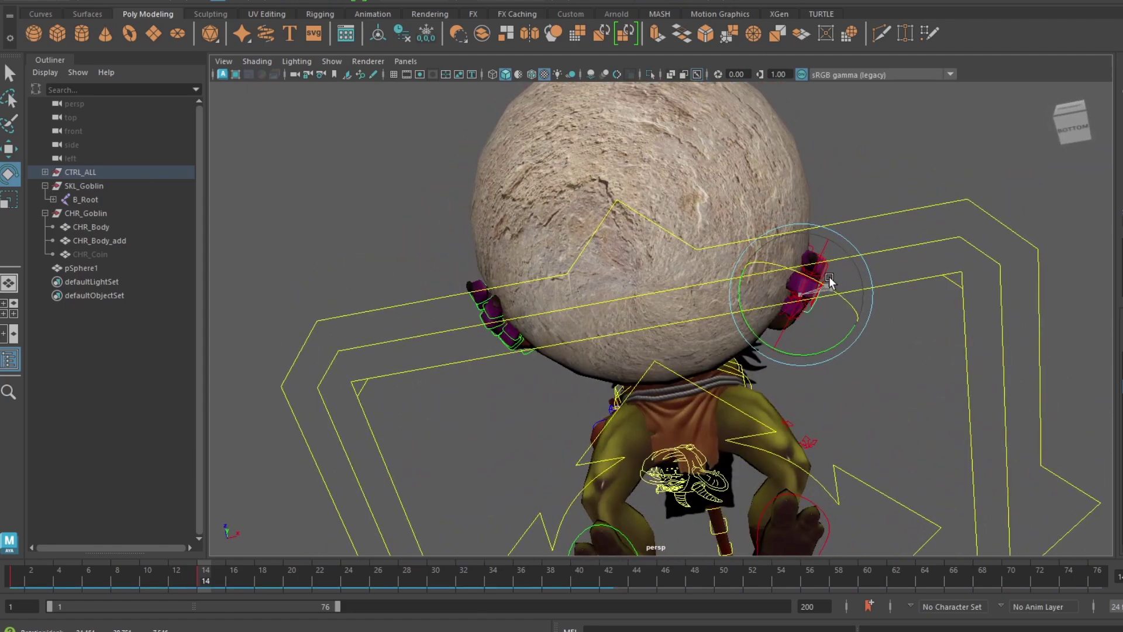
pyautogui.moveTo(768, 325)
pyautogui.keyDown('alt'); pyautogui.mouseDown()
pyautogui.moveTo(697, 414)
pyautogui.moveTo(969, 397)
pyautogui.mouseUp(); pyautogui.keyUp('alt')
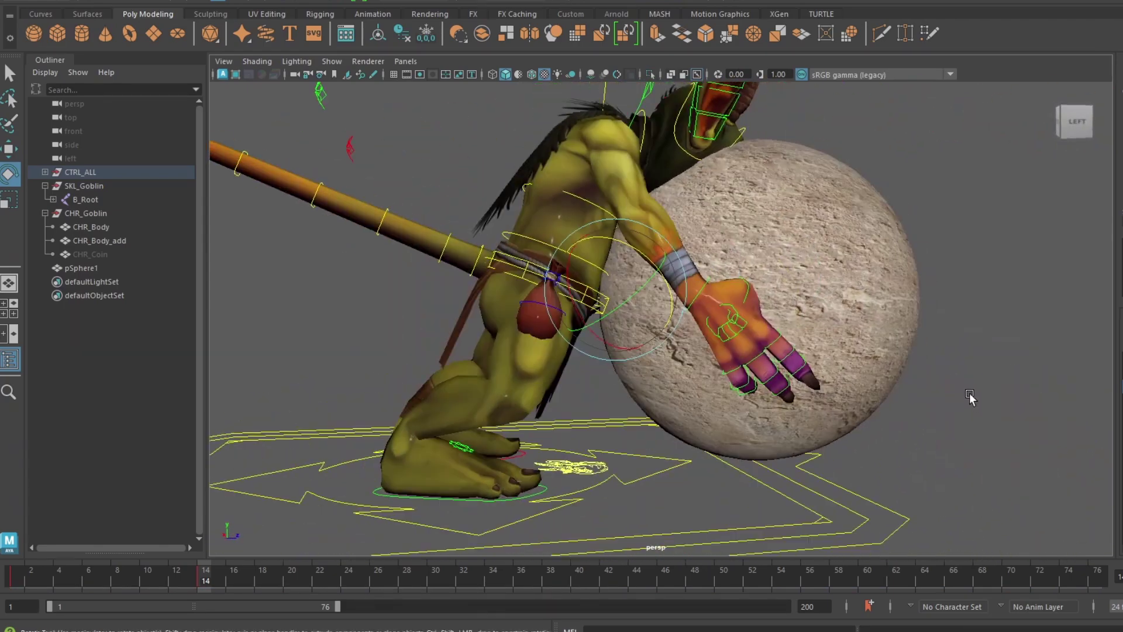
pyautogui.keyDown('alt'); pyautogui.moveTo(1024, 292); pyautogui.dragTo(725, 275); pyautogui.keyUp('alt')
pyautogui.scroll(3, 725, 275)
pyautogui.scroll(3, 722, 278)
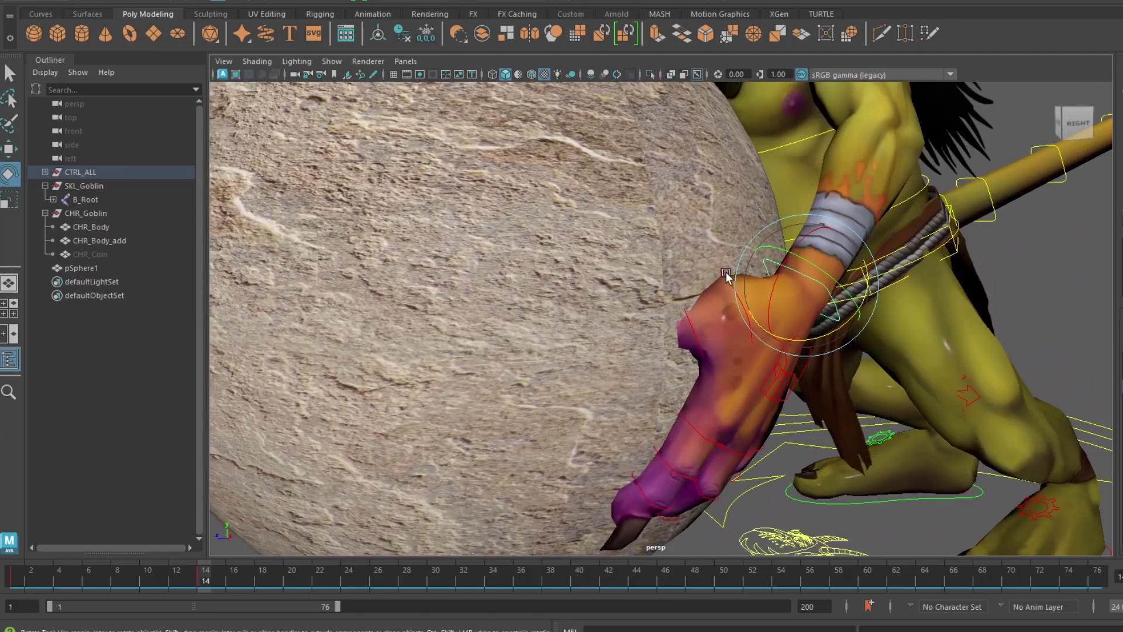
pyautogui.scroll(2, 679, 264)
pyautogui.keyDown('alt'); pyautogui.moveTo(702, 234); pyautogui.dragTo(651, 283); pyautogui.keyUp('alt')
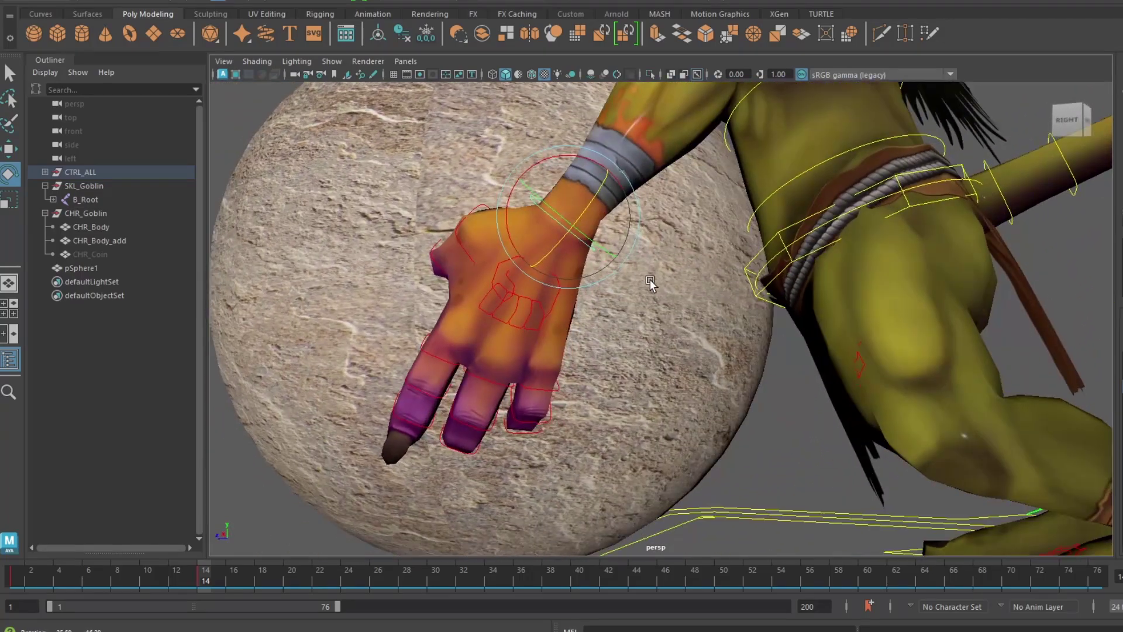
pyautogui.click(544, 314)
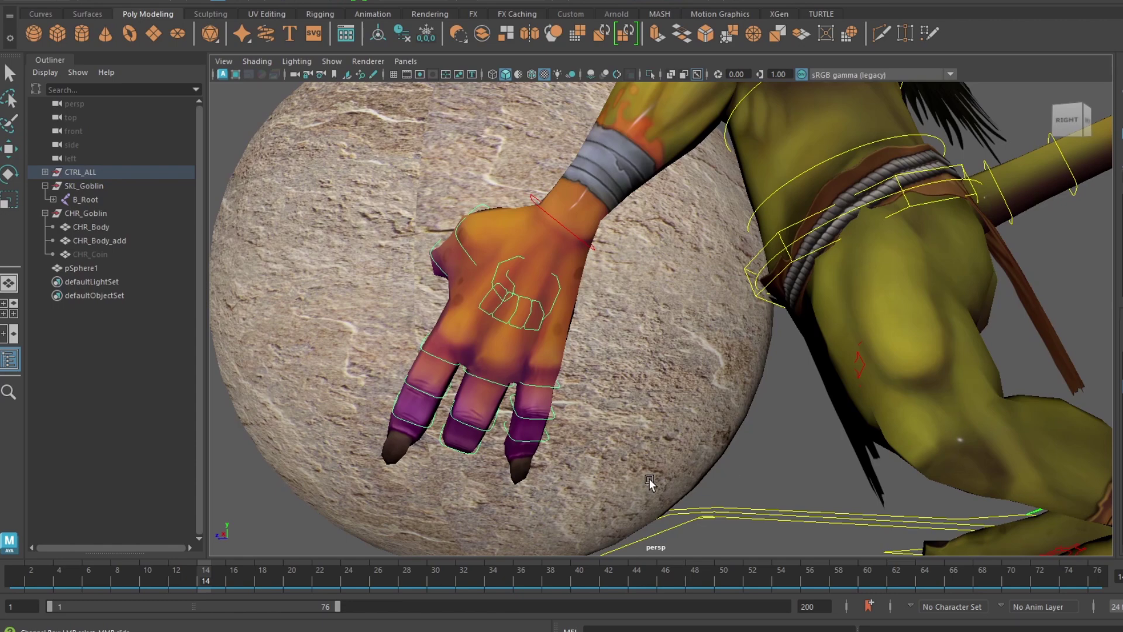
# Step: Rotate the hand on the next frame and turn the thumb up against the boulder
pyautogui.moveTo(54, 580); pyautogui.dragTo(1, 588)
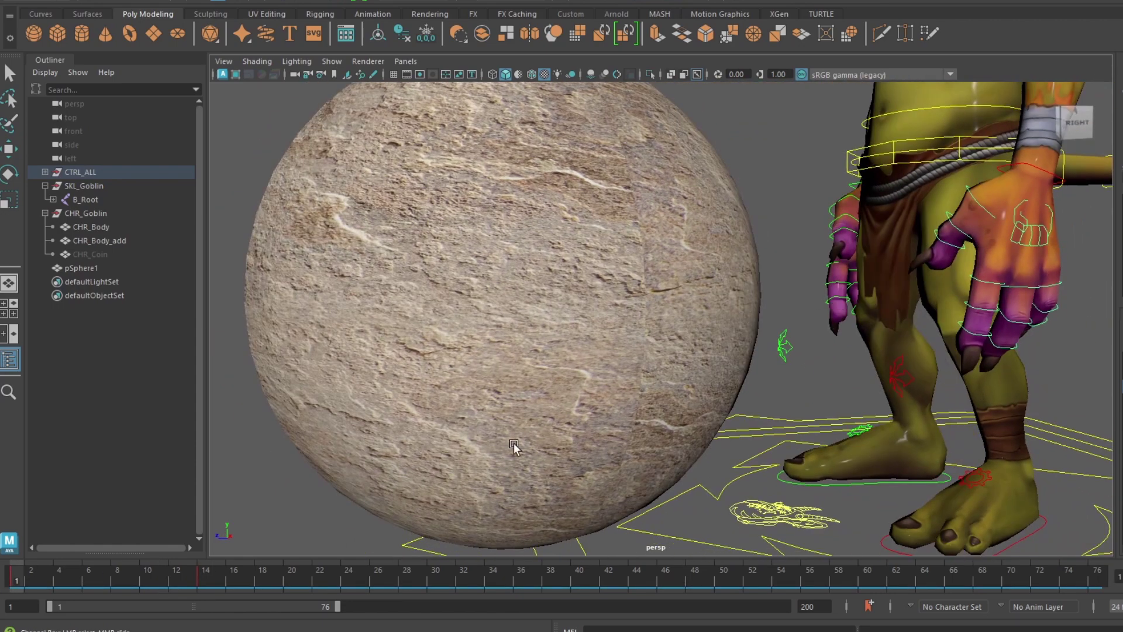
pyautogui.moveTo(96, 588); pyautogui.dragTo(197, 617)
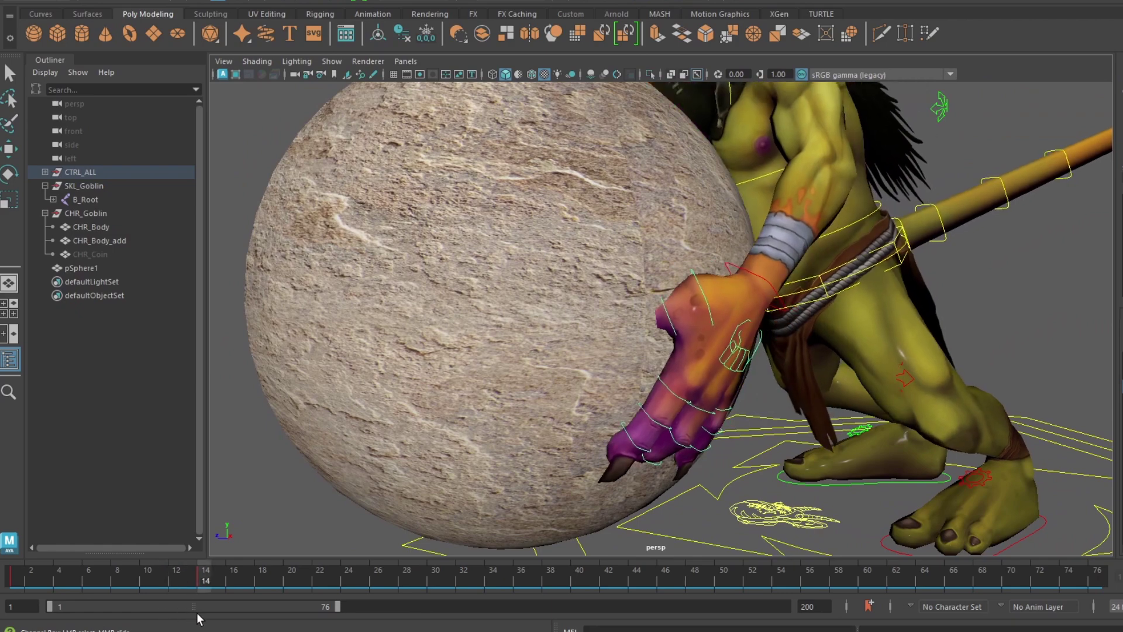
pyautogui.click(702, 288)
pyautogui.press('e')
pyautogui.moveTo(76, 585); pyautogui.dragTo(212, 591)
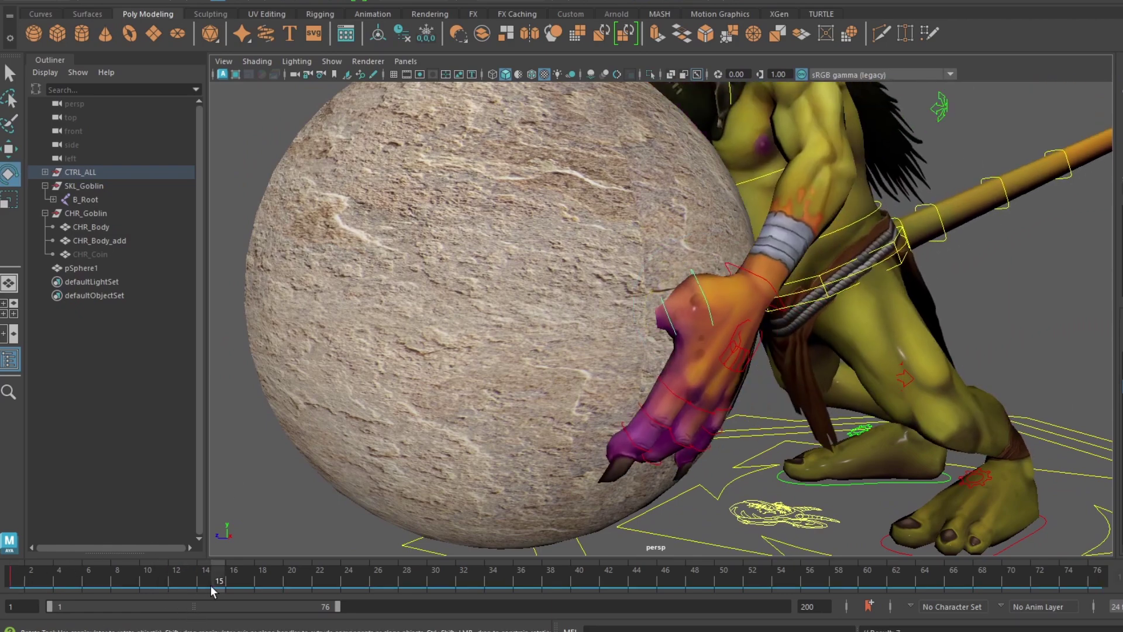
pyautogui.moveTo(675, 358); pyautogui.dragTo(703, 350)
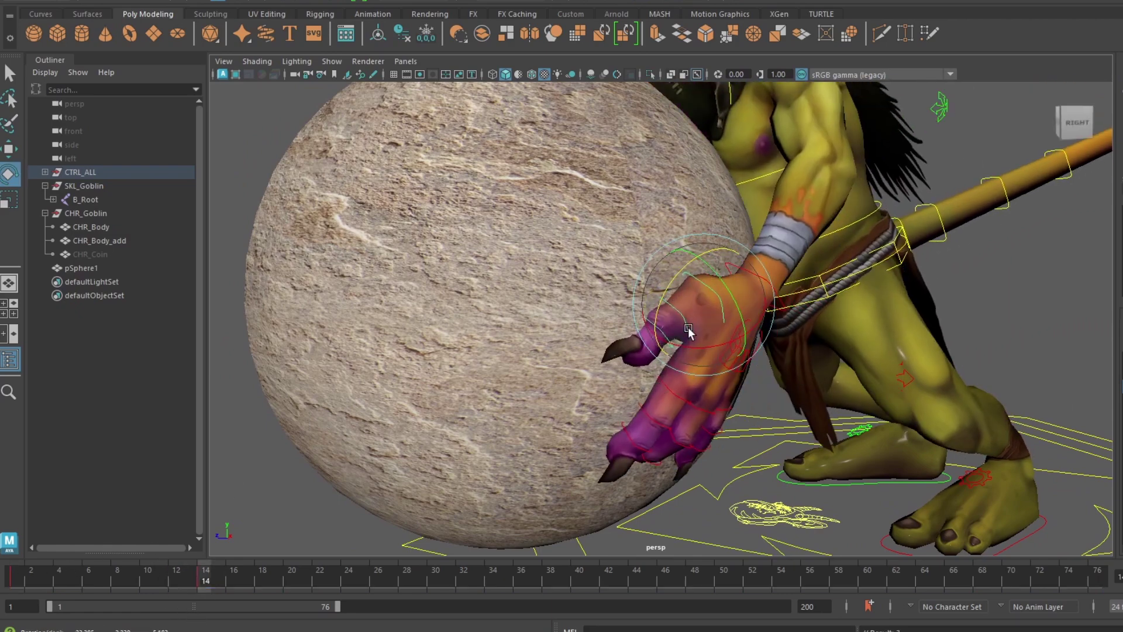
# Step: Check the grab from both sides and rotate the hand so the fingers rest on the boulder
pyautogui.keyDown('alt'); pyautogui.moveTo(668, 278); pyautogui.dragTo(857, 383); pyautogui.keyUp('alt')
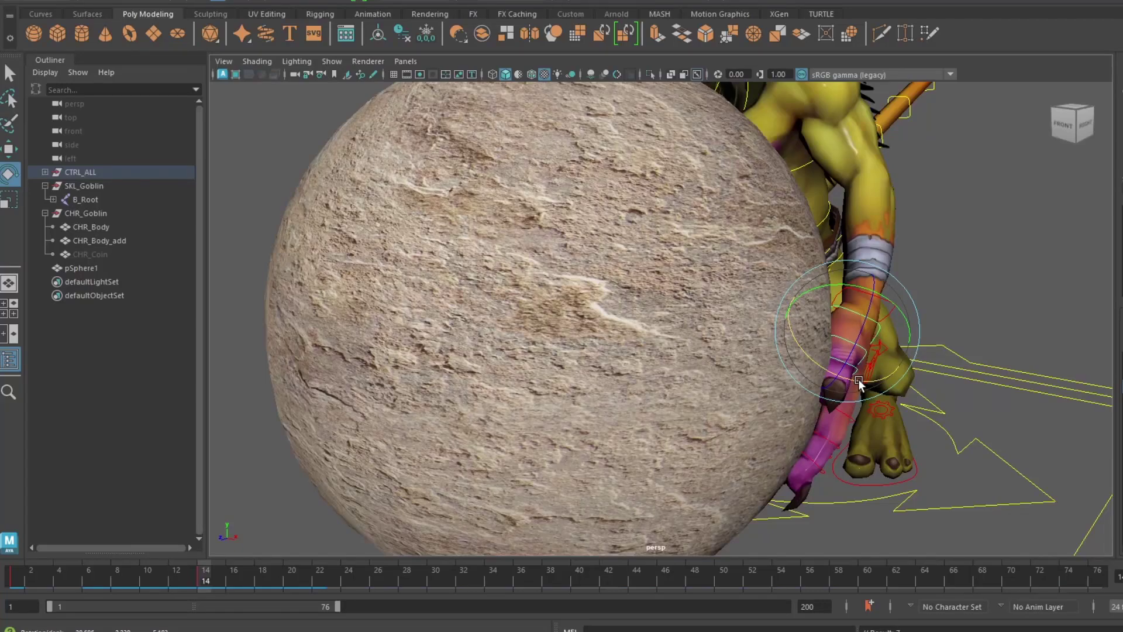
pyautogui.moveTo(24, 582); pyautogui.dragTo(205, 582)
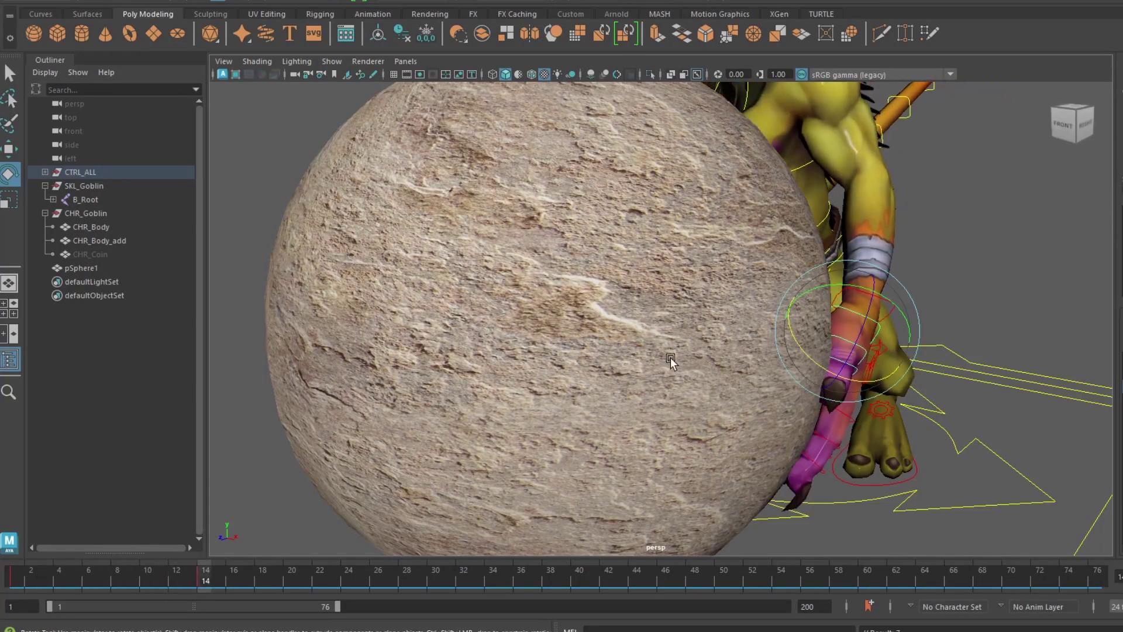
pyautogui.keyDown('alt'); pyautogui.moveTo(671, 361); pyautogui.dragTo(494, 311); pyautogui.keyUp('alt')
pyautogui.moveTo(30, 579); pyautogui.dragTo(205, 582)
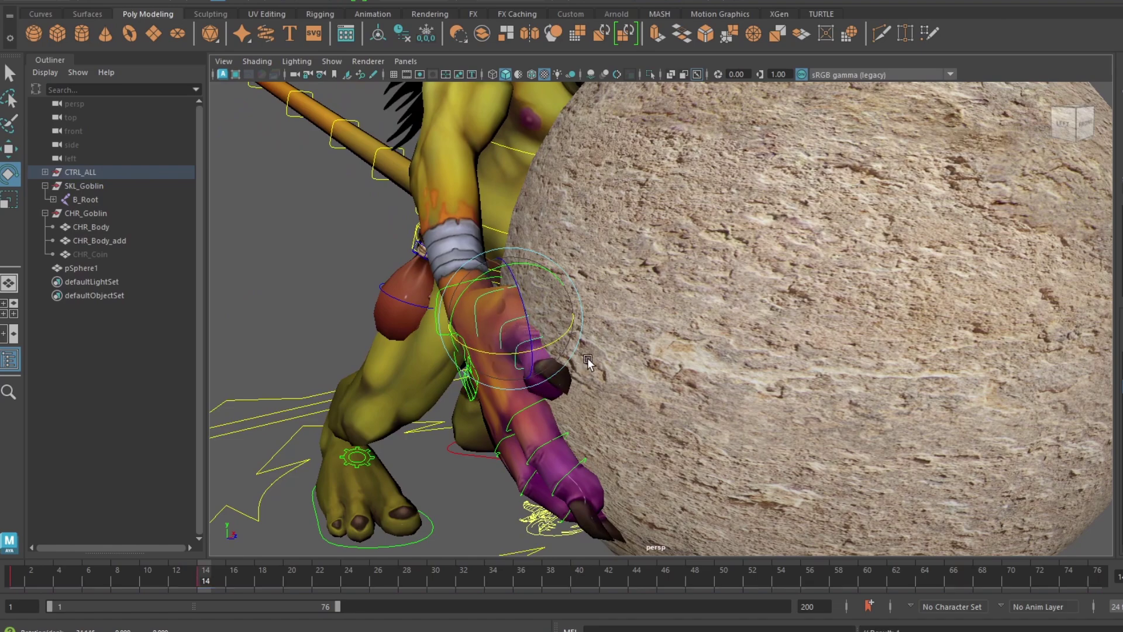
pyautogui.keyDown('alt'); pyautogui.moveTo(506, 363); pyautogui.dragTo(557, 338, button='right'); pyautogui.keyUp('alt')
pyautogui.moveTo(596, 359); pyautogui.dragTo(113, 551)
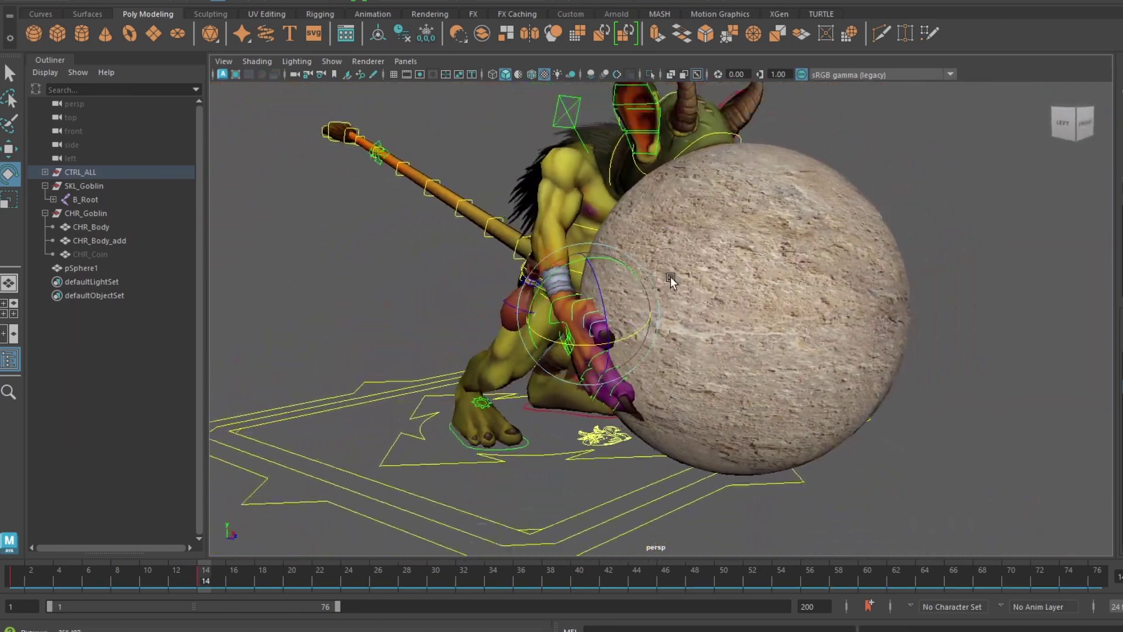
# Step: Step to frame 15 and review the hand motion across nearby frames
pyautogui.click(217, 586)
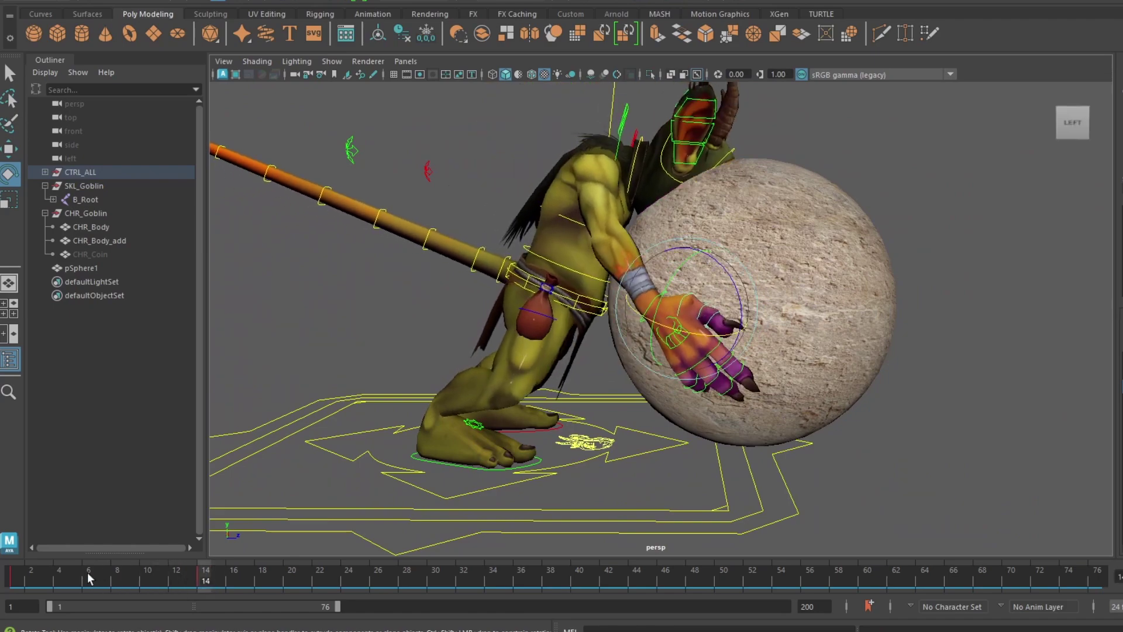
pyautogui.moveTo(89, 579); pyautogui.dragTo(206, 579)
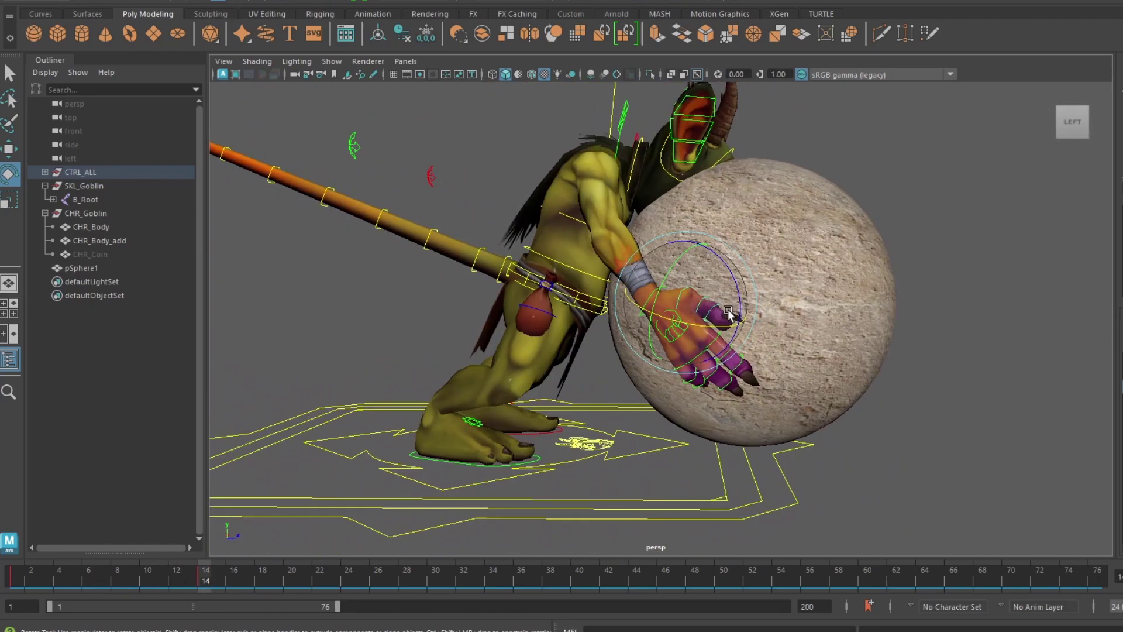
pyautogui.moveTo(31, 585); pyautogui.dragTo(206, 585)
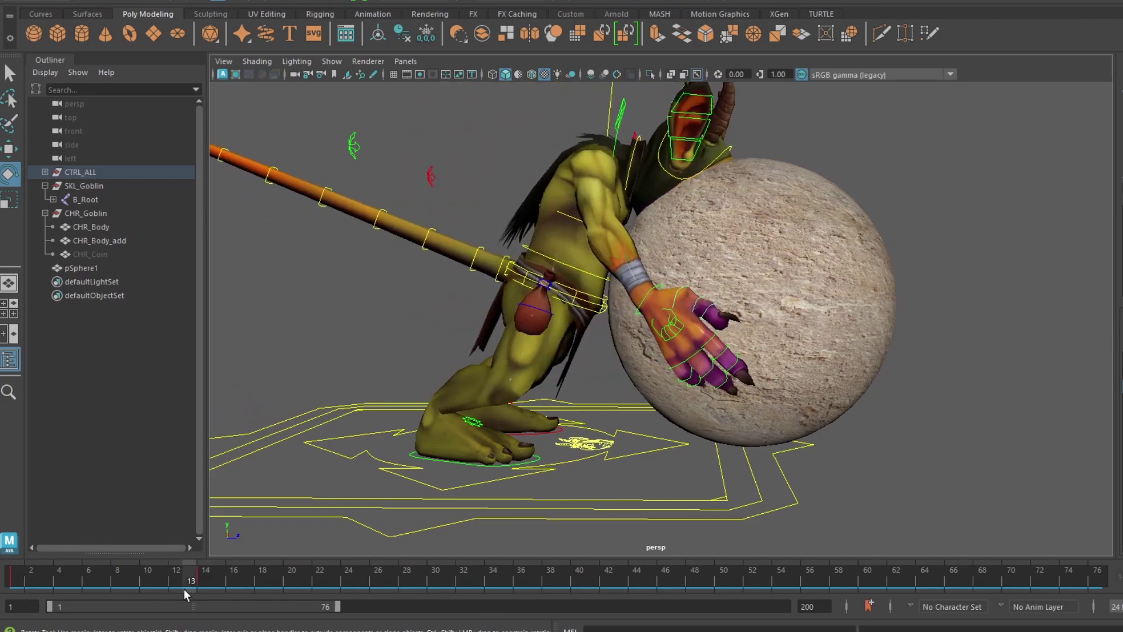
pyautogui.click(742, 327)
pyautogui.moveTo(743, 328)
pyautogui.keyDown('alt'); pyautogui.mouseDown()
pyautogui.moveTo(625, 390)
pyautogui.moveTo(506, 422)
pyautogui.mouseUp(); pyautogui.keyUp('alt')
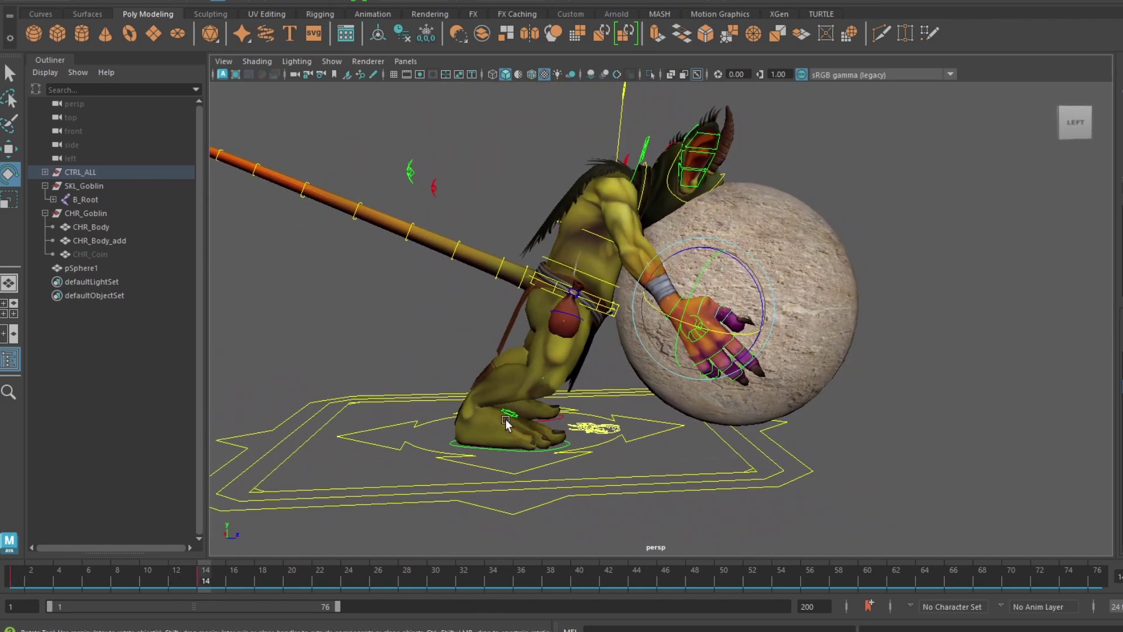
# Step: Scrub through the crouch to frame 10 and zoom in on a side view of the legs
pyautogui.click(17, 582)
pyautogui.moveTo(30, 585); pyautogui.dragTo(161, 582)
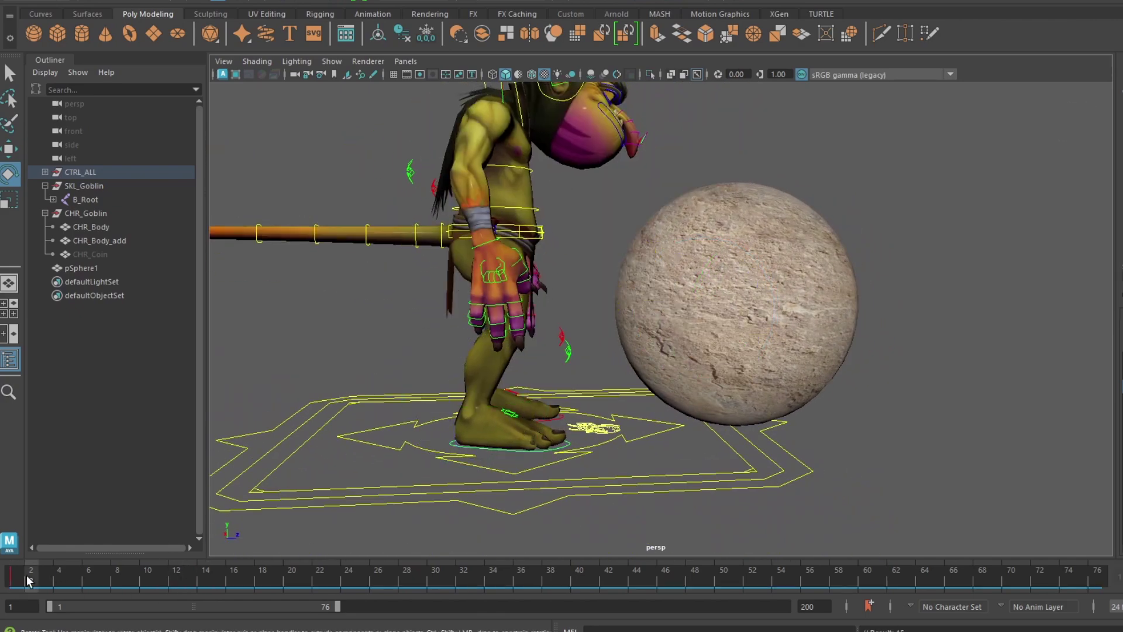
pyautogui.press('w')
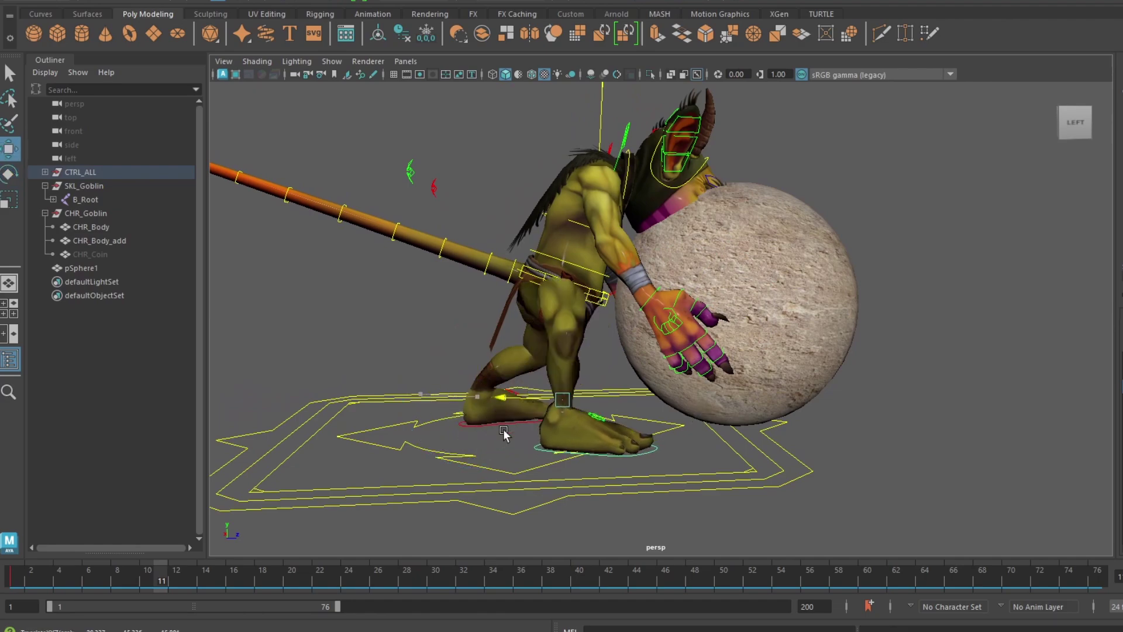
pyautogui.moveTo(533, 442)
pyautogui.keyDown('alt'); pyautogui.mouseDown()
pyautogui.moveTo(806, 393)
pyautogui.moveTo(484, 370)
pyautogui.mouseUp(); pyautogui.keyUp('alt')
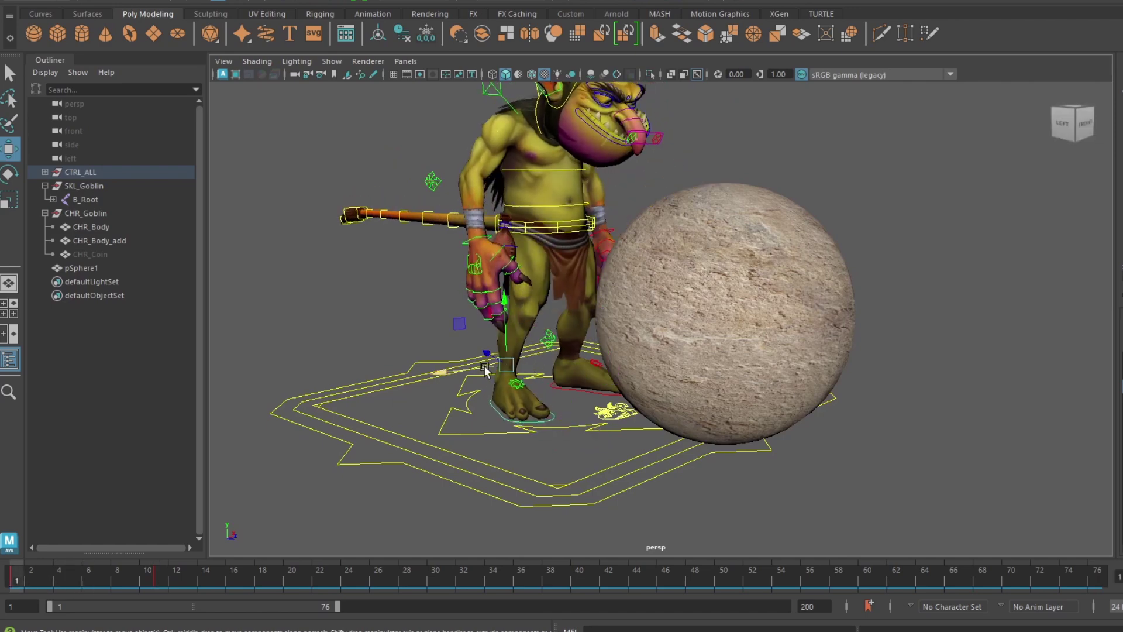
pyautogui.moveTo(35, 584); pyautogui.dragTo(150, 587)
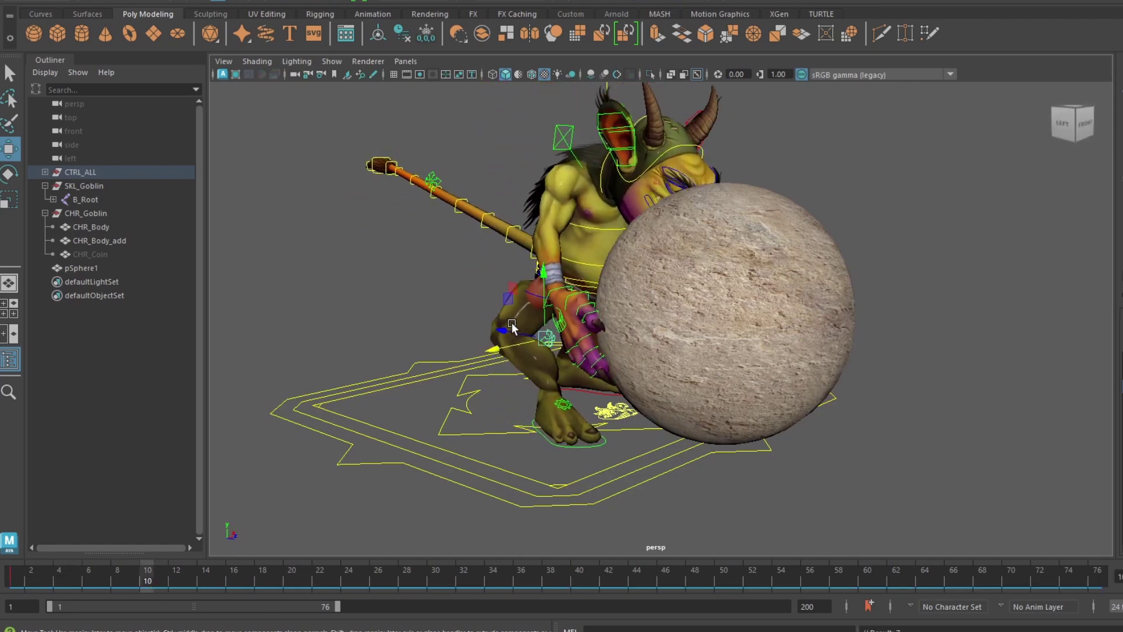
pyautogui.keyDown('alt'); pyautogui.moveTo(623, 426); pyautogui.dragTo(621, 429); pyautogui.keyUp('alt')
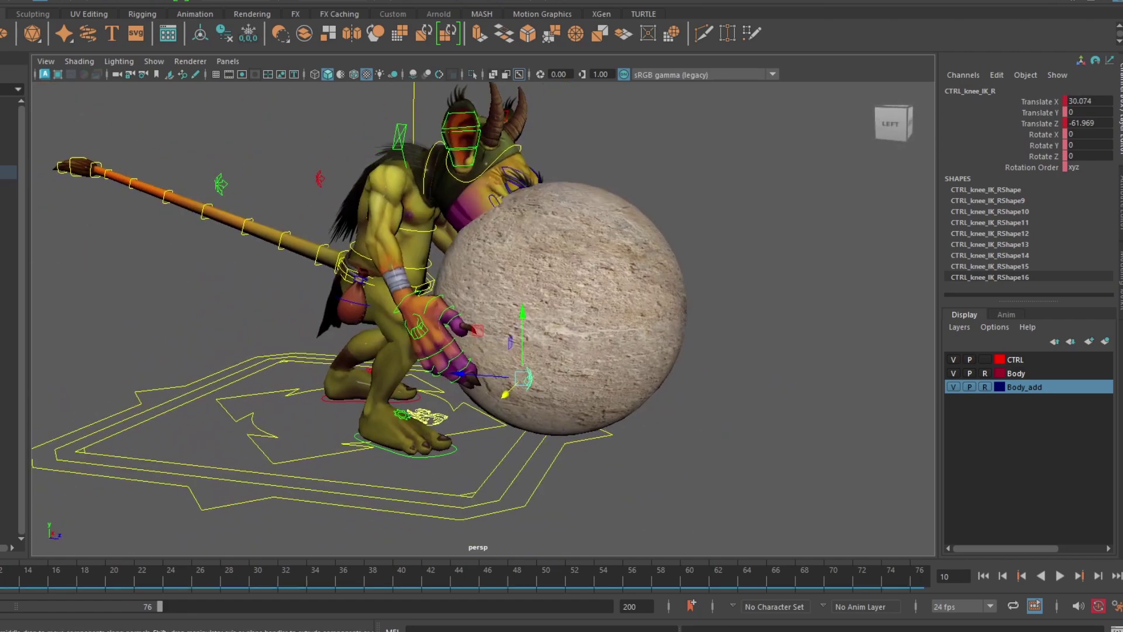
pyautogui.moveTo(35, 585); pyautogui.dragTo(9, 584)
pyautogui.moveTo(221, 401)
pyautogui.keyDown('alt'); pyautogui.mouseDown()
pyautogui.moveTo(394, 404)
pyautogui.moveTo(336, 392)
pyautogui.mouseUp(); pyautogui.keyUp('alt')
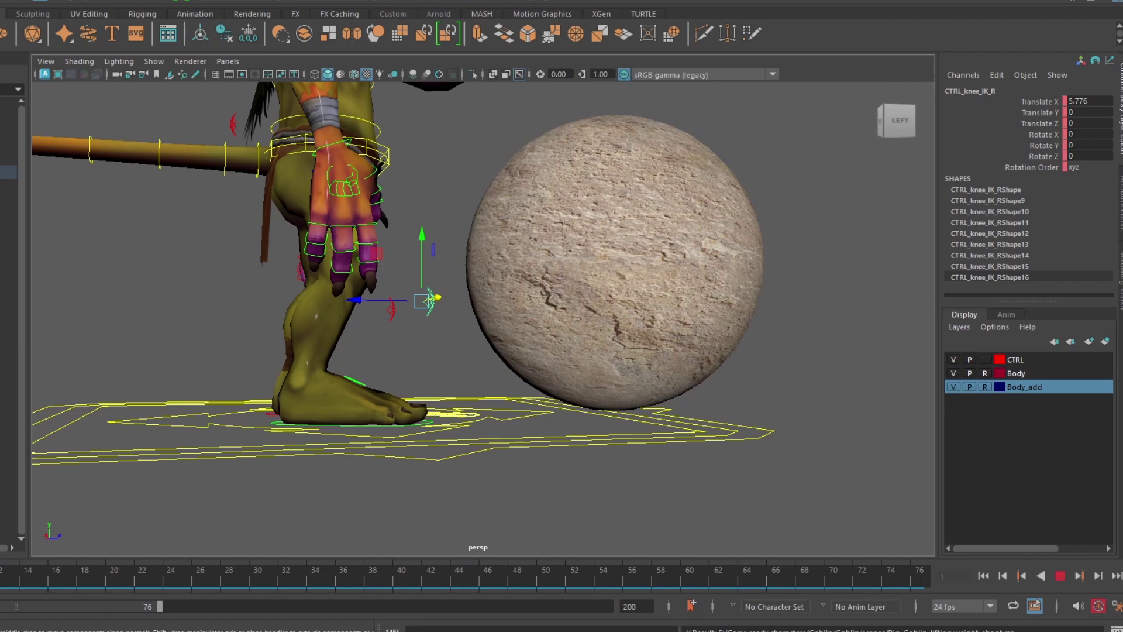
# Step: Zero the right foot's Foot Roll B LR and Foot Roll F LR channels
pyautogui.hotkey('alt', 'v')
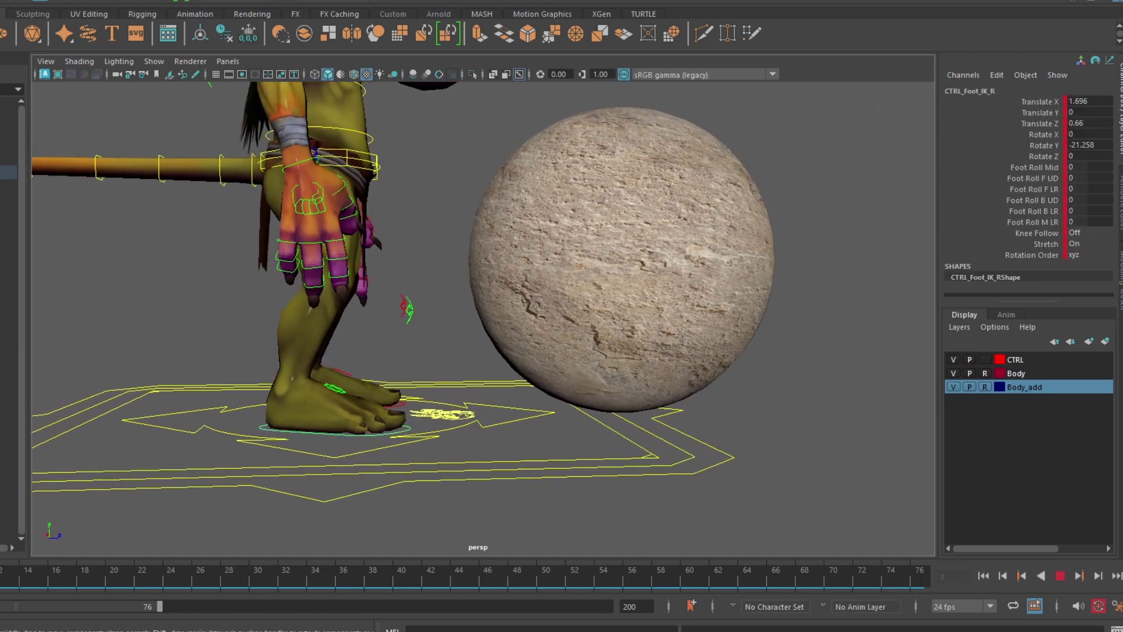
pyautogui.hotkey('alt', 'v')
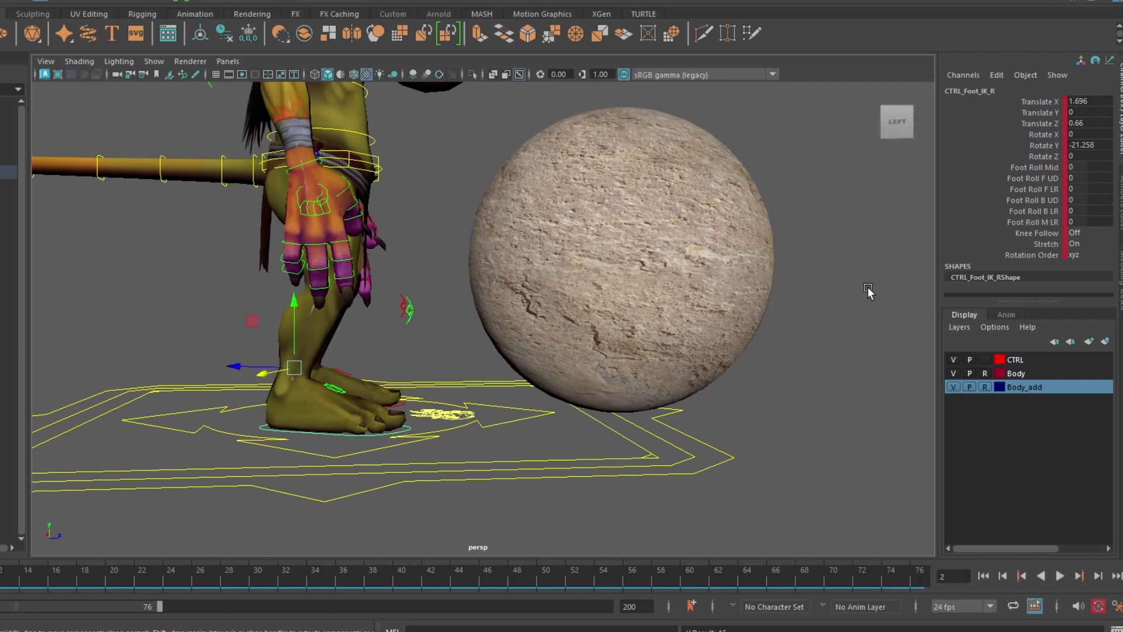
pyautogui.hotkey('alt', '.')
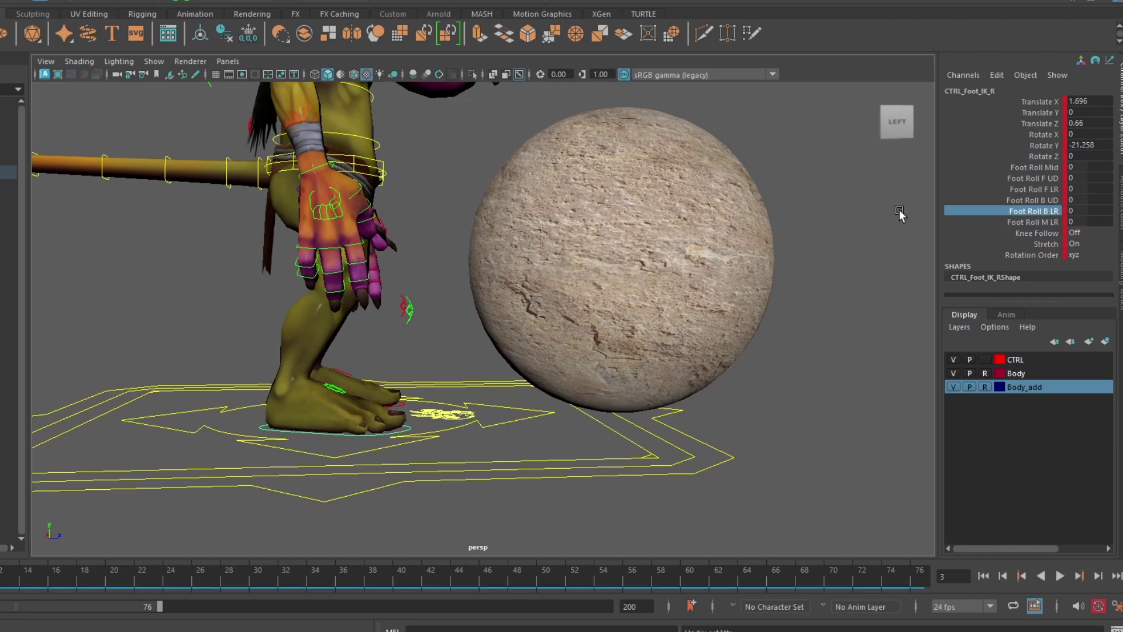
pyautogui.click(1032, 178)
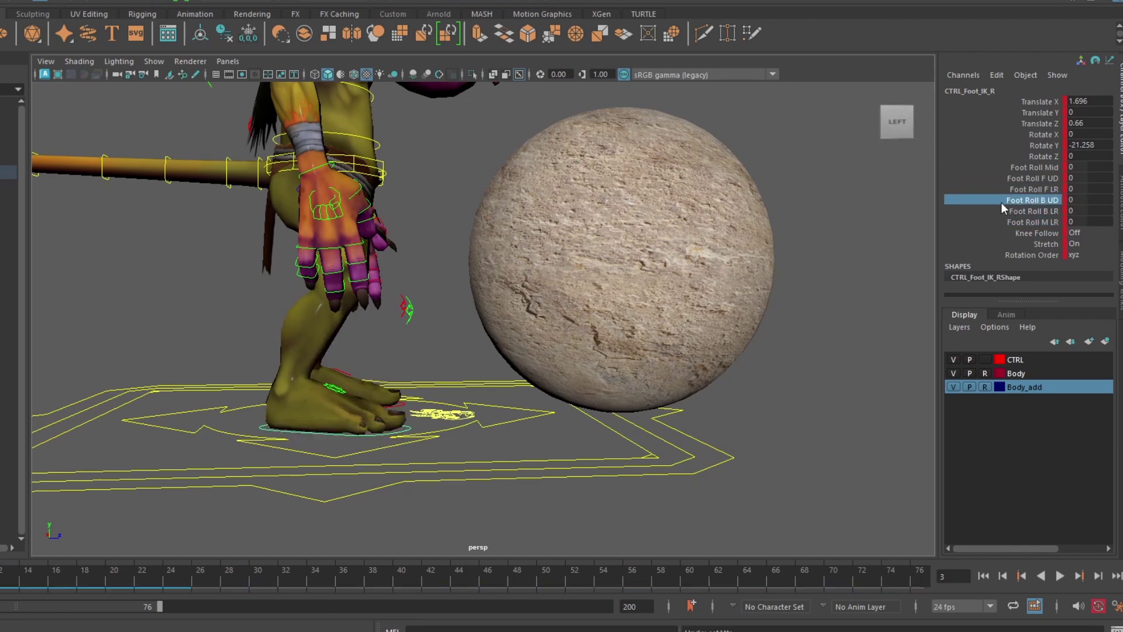
pyautogui.moveTo(702, 266)
pyautogui.mouseDown(button='middle')
pyautogui.moveTo(760, 266)
pyautogui.moveTo(702, 266)
pyautogui.moveTo(673, 290)
pyautogui.moveTo(757, 323)
pyautogui.mouseUp(button='middle')
pyautogui.click(1034, 167)
pyautogui.hotkey('alt', 'v')
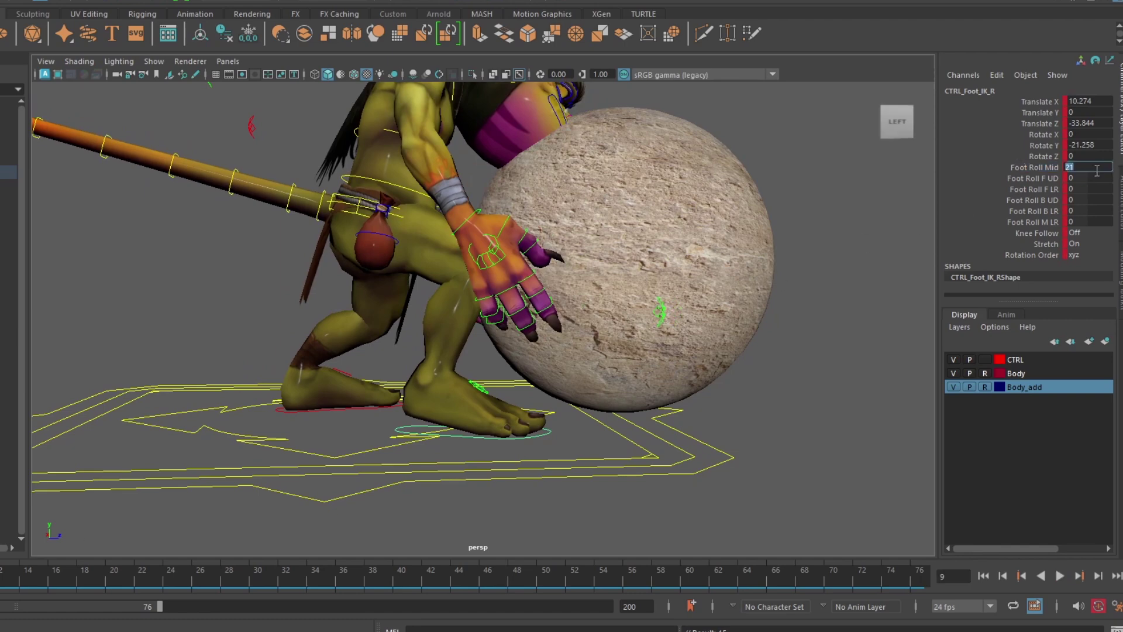
# Step: Try Foot Roll Mid values of 0 and 21, playing back after each
pyautogui.write('0')
pyautogui.press('Return')
pyautogui.hotkey('alt', 'v')
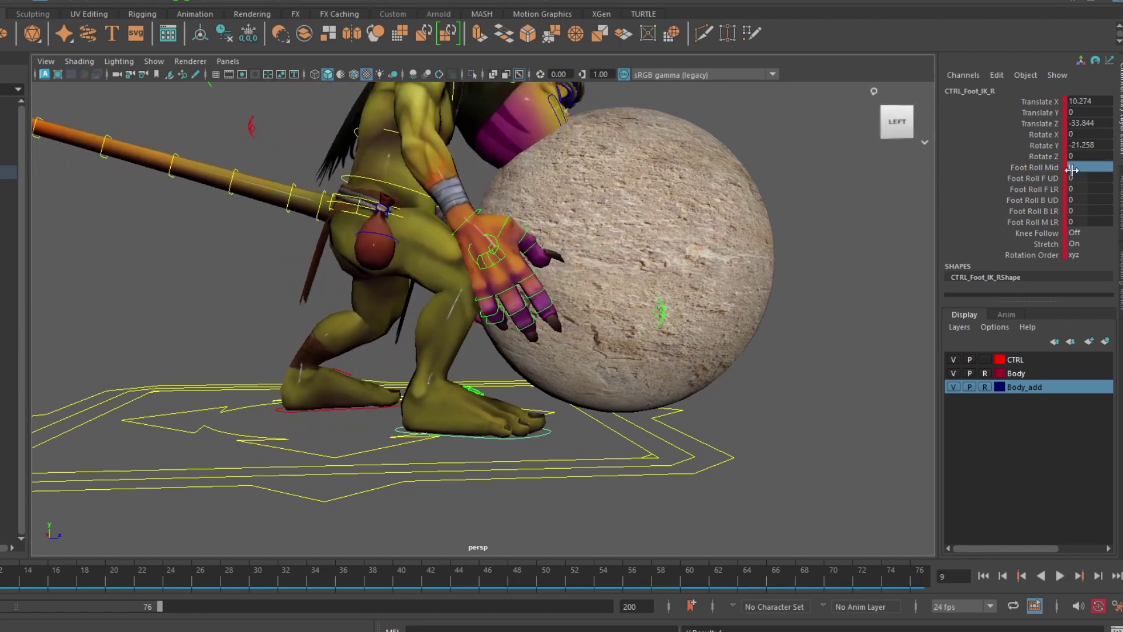
pyautogui.write('21')
pyautogui.press('Return')
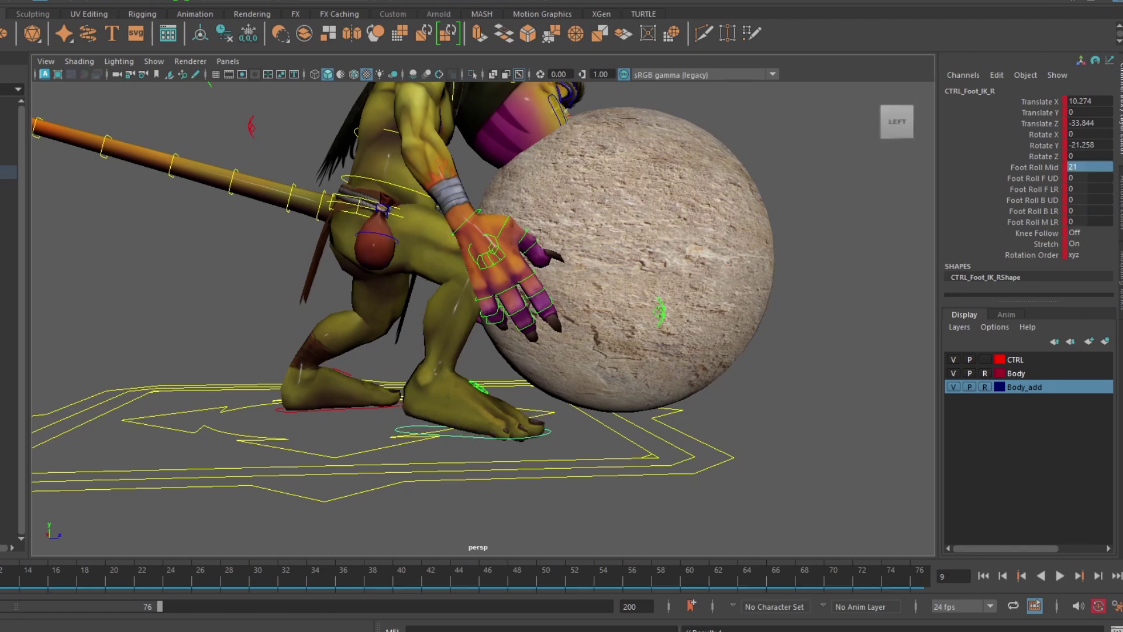
pyautogui.hotkey('alt', 'v')
pyautogui.write('0')
pyautogui.press('Return')
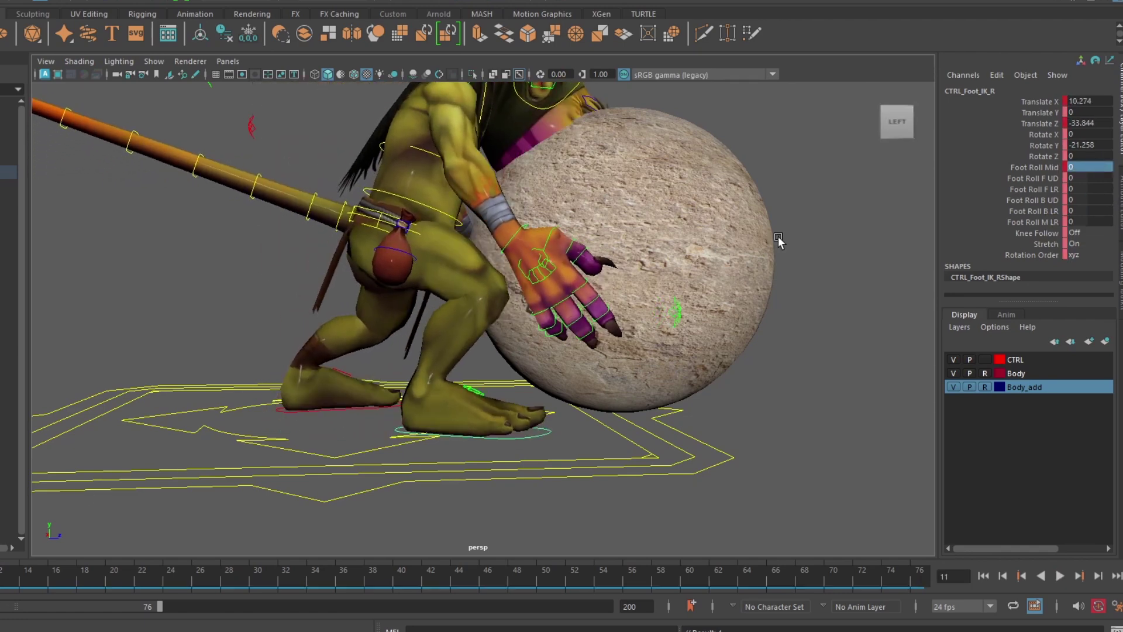
# Step: Set Foot Roll Mid to about 20 and review the foot pose at frame 12
pyautogui.moveTo(819, 196); pyautogui.dragTo(880, 197, button='middle')
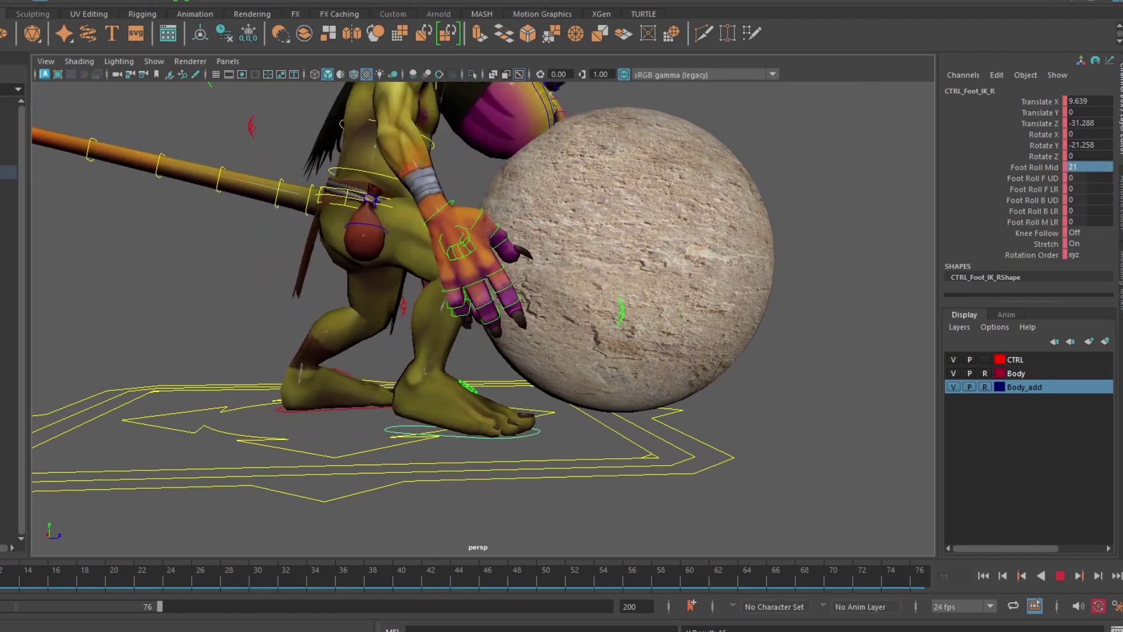
pyautogui.hotkey('alt', 'v')
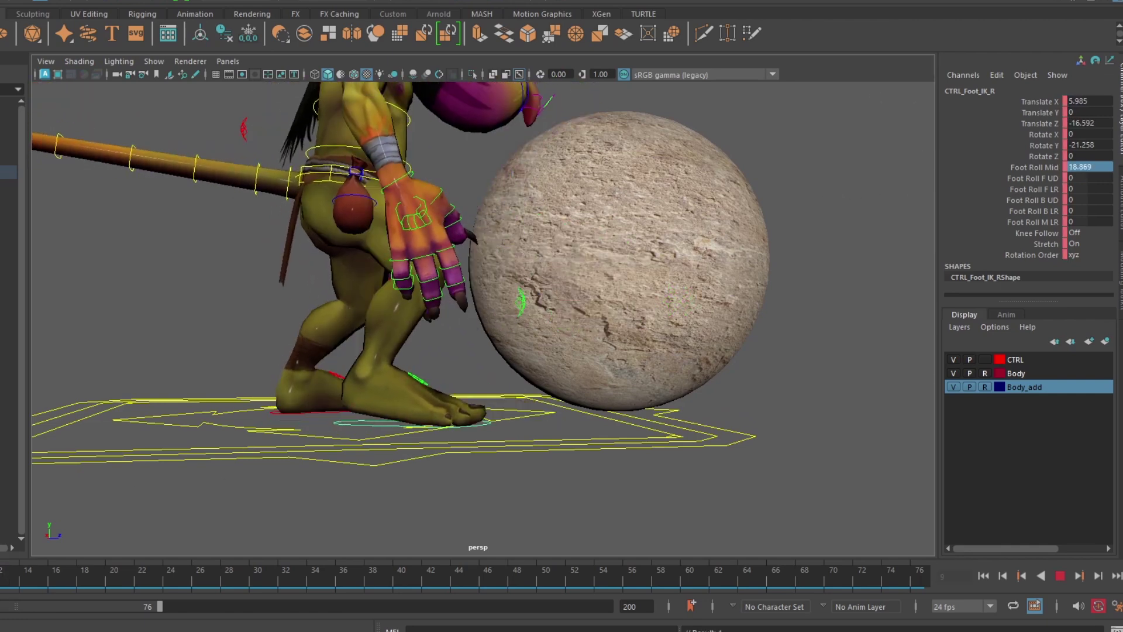
pyautogui.hotkey('alt', 'v')
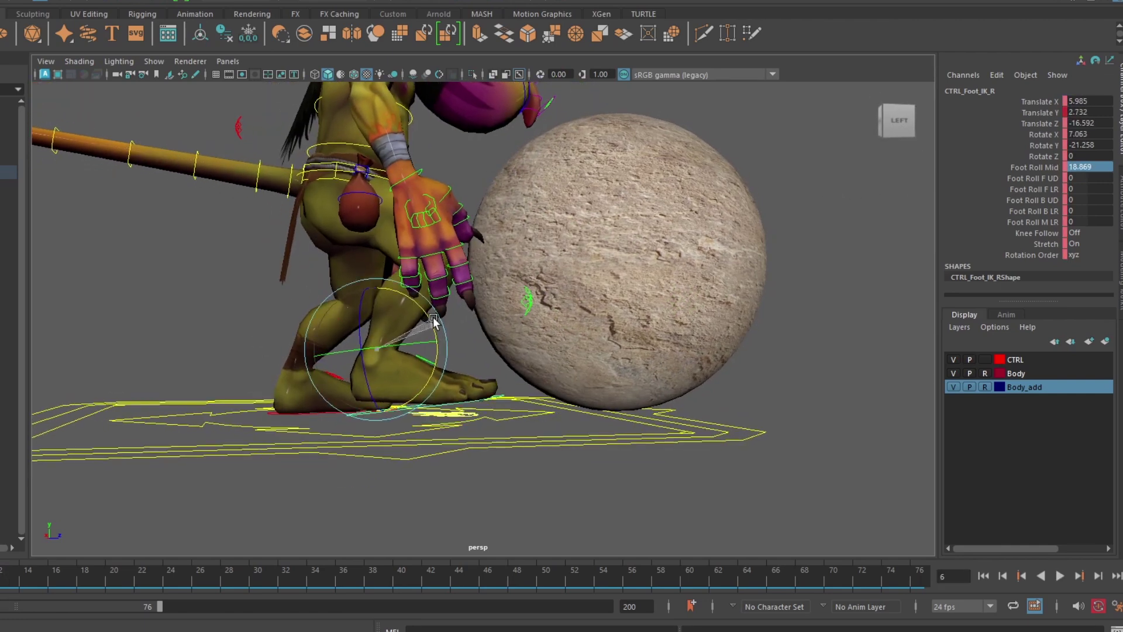
pyautogui.press('w')
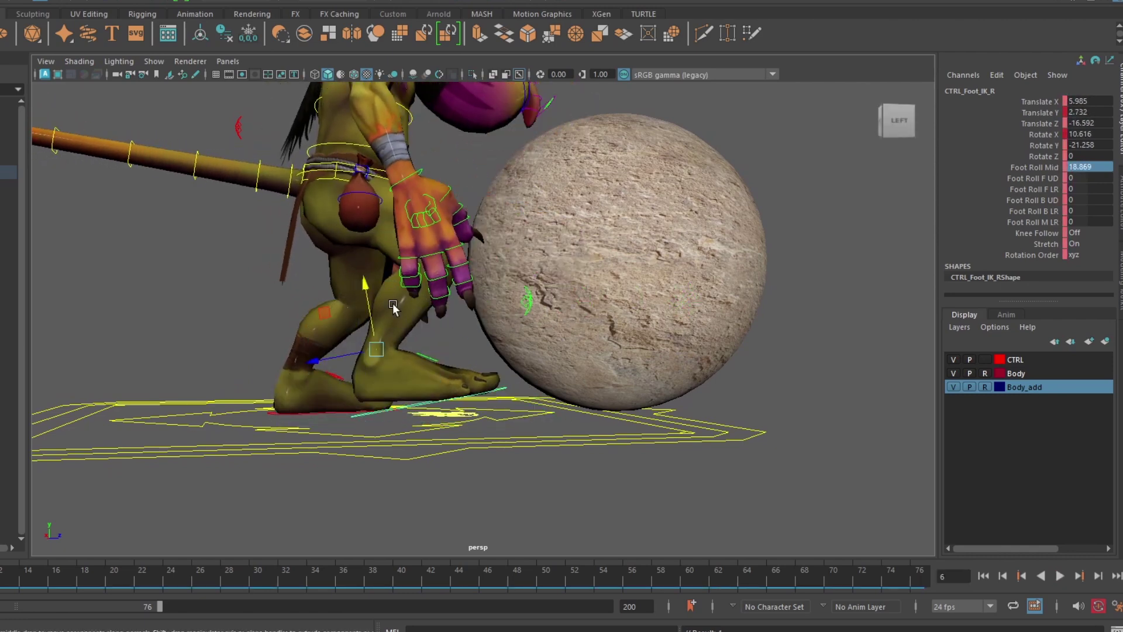
pyautogui.hotkey('alt', 'v')
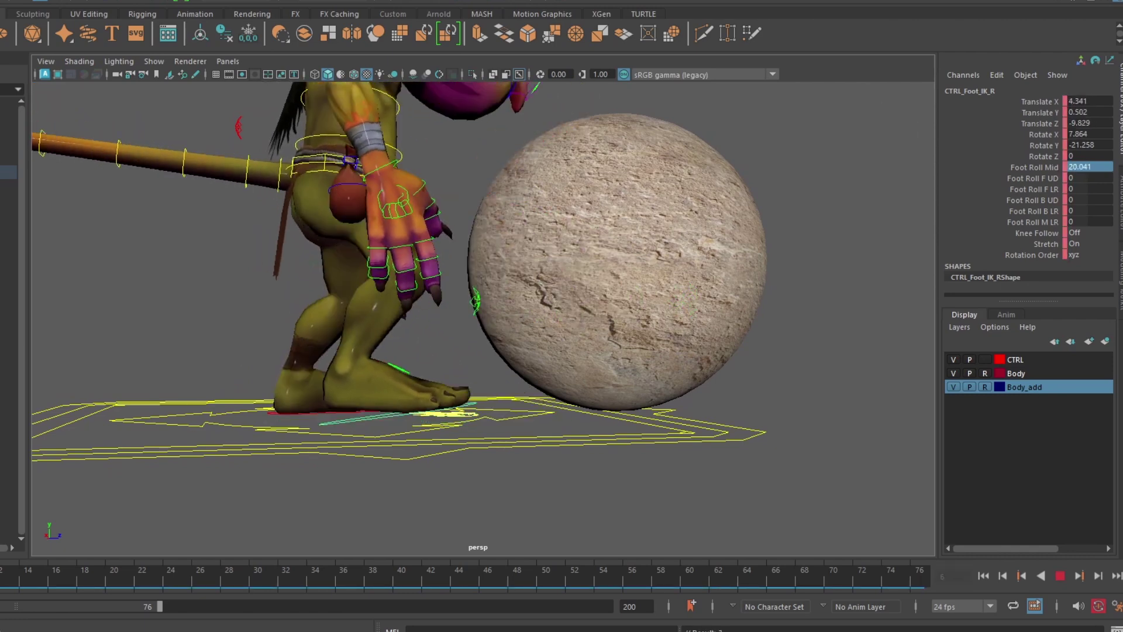
pyautogui.hotkey('alt', 'v')
pyautogui.hotkey('alt', 'v')
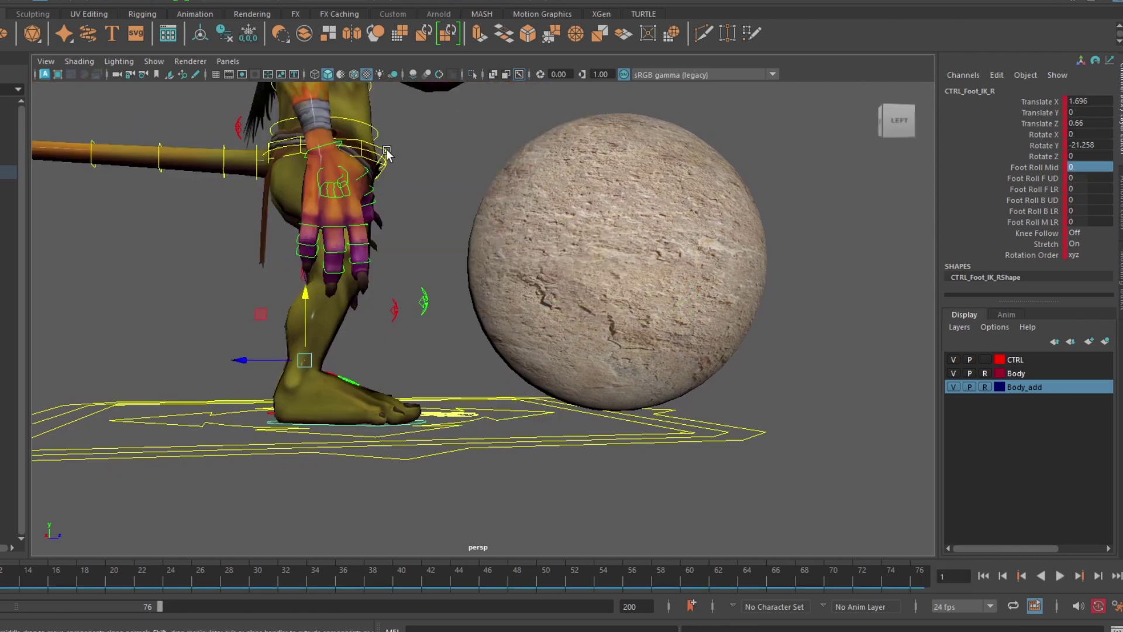
# Step: Select the pelvis control and play back the crouch, zooming in on the hip
pyautogui.click(386, 153)
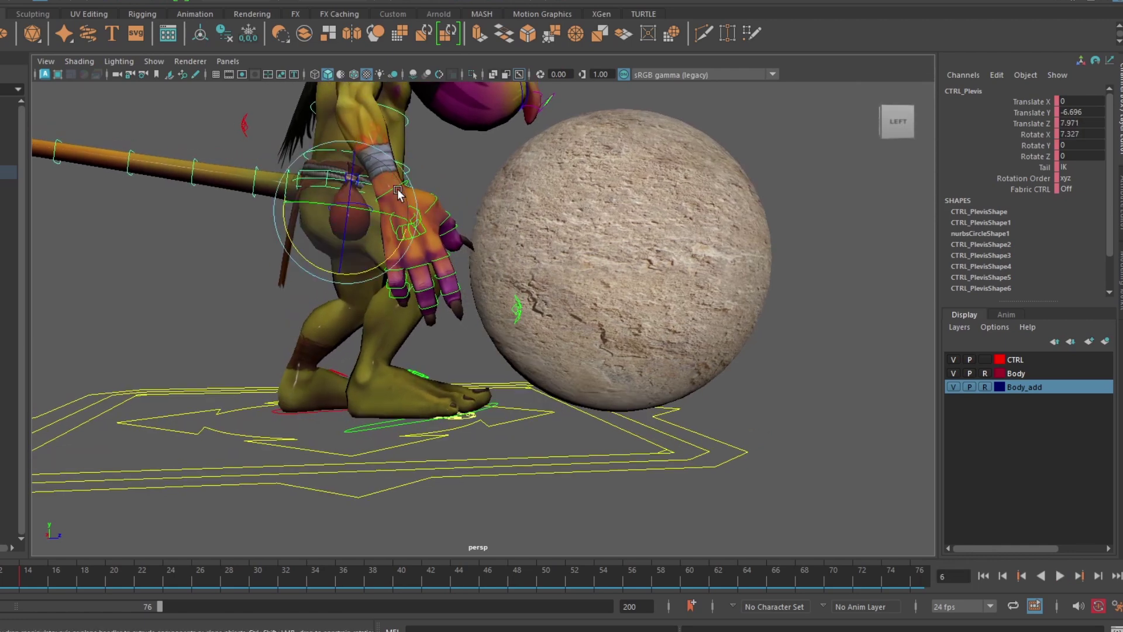
pyautogui.hotkey('alt', 'v')
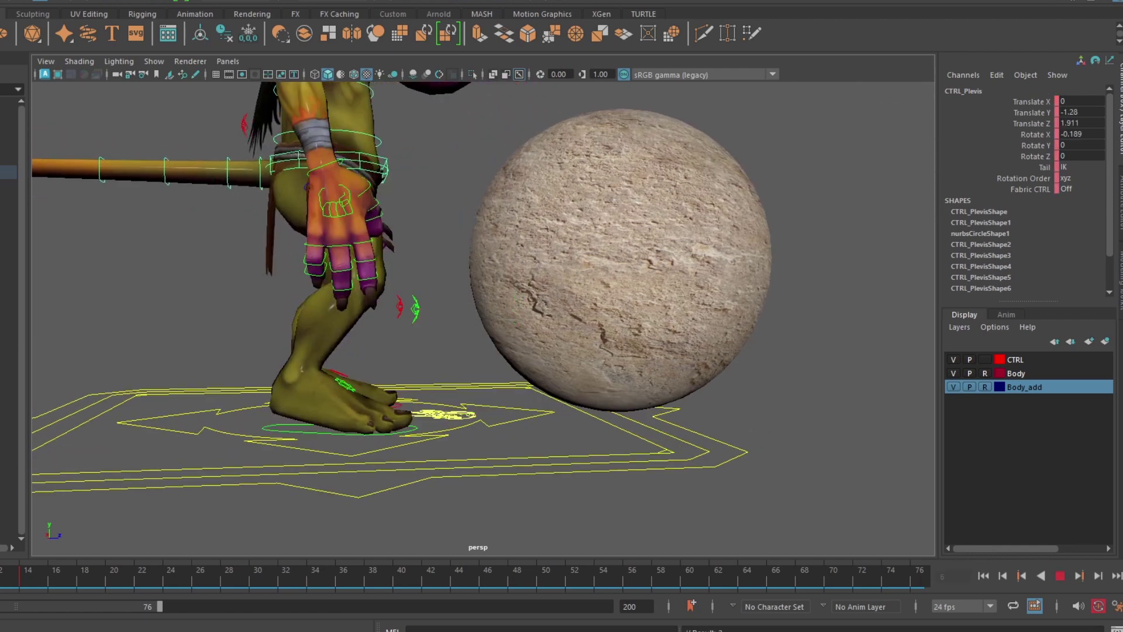
pyautogui.click(180, 75)
pyautogui.scroll(5, 298, 240)
pyautogui.hotkey('alt', 'v')
# Step: At frame 10, push the pelvis further forward in Translate Z and check frame 8
pyautogui.hotkey('alt', ',')
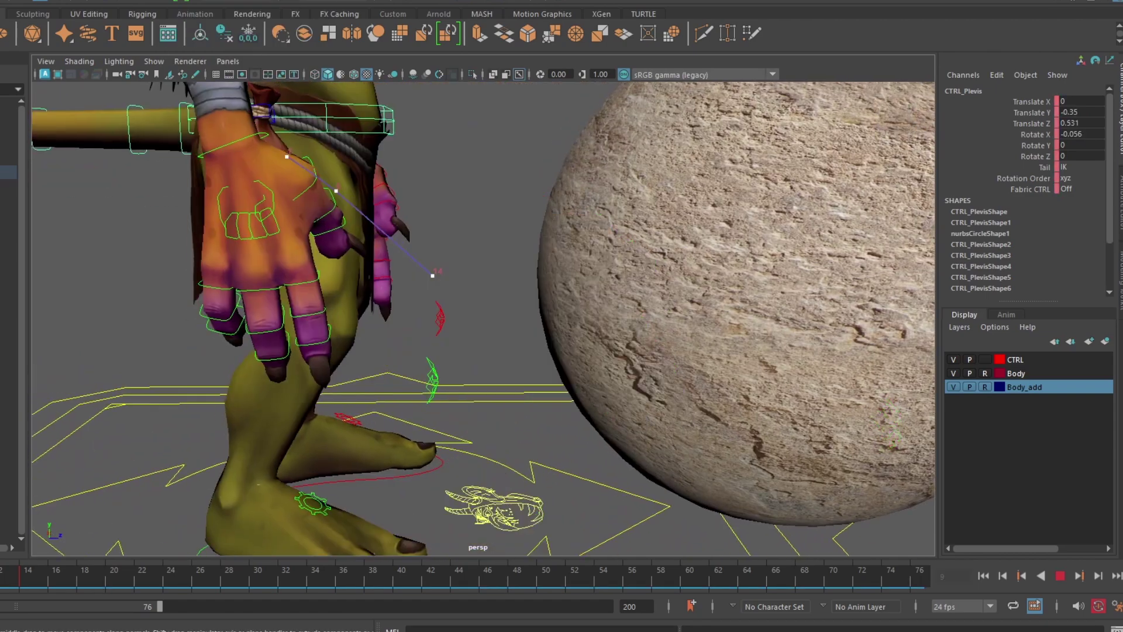
pyautogui.hotkey('alt', ',')
pyautogui.hotkey('alt', ',')
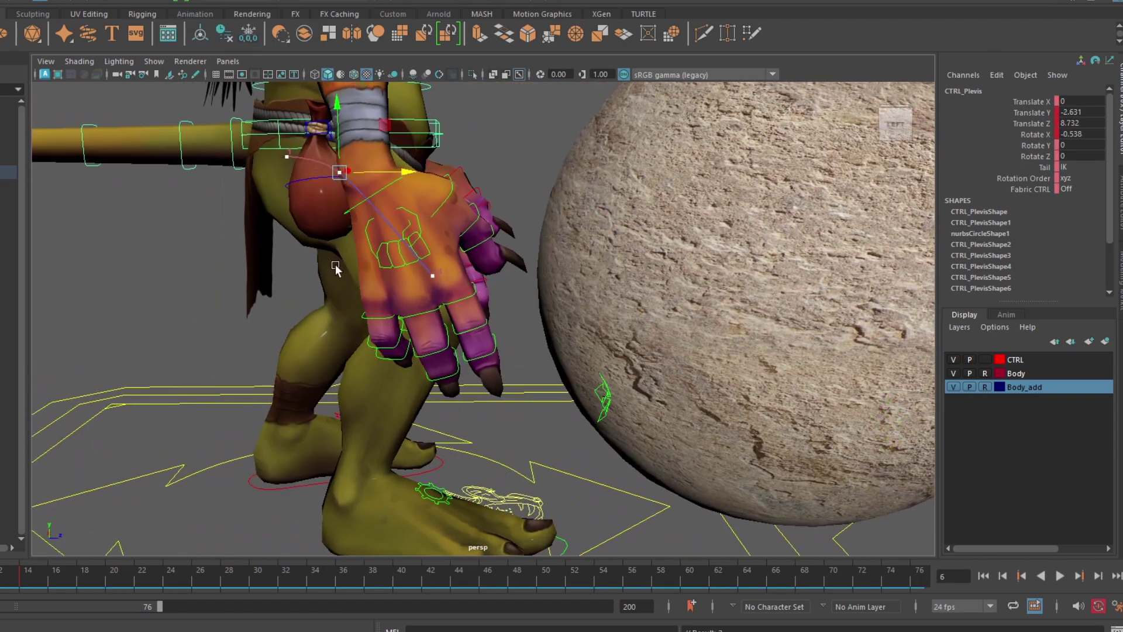
pyautogui.hotkey('alt', '.')
pyautogui.hotkey('alt', '.')
pyautogui.hotkey('alt', '.')
pyautogui.hotkey('alt', '.')
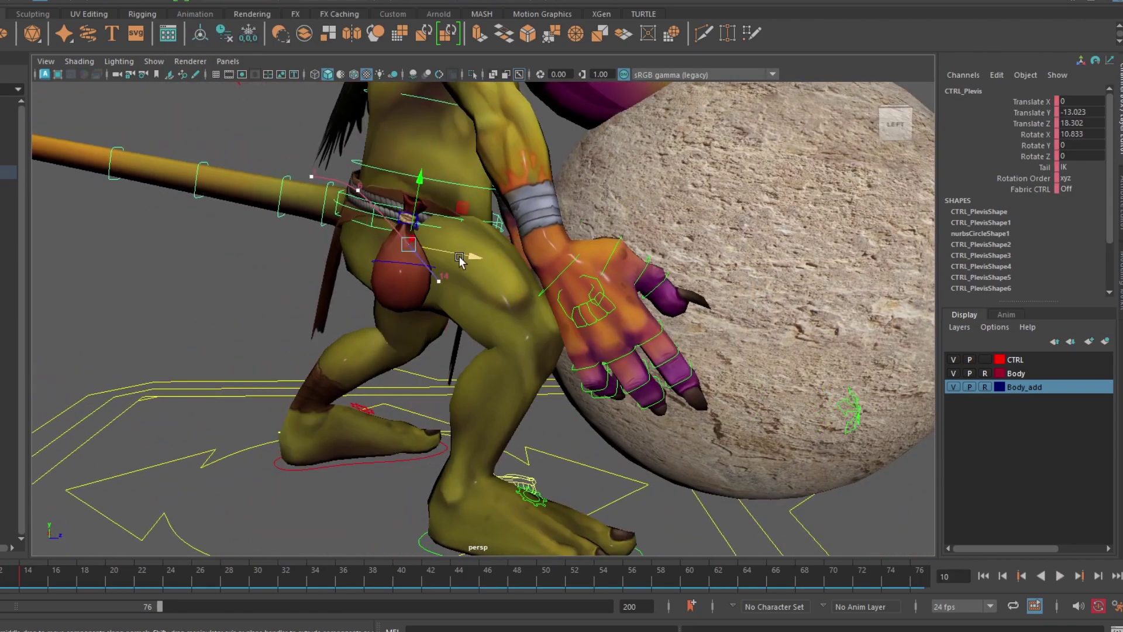
pyautogui.moveTo(460, 260)
pyautogui.mouseDown()
pyautogui.moveTo(555, 234)
pyautogui.moveTo(541, 166)
pyautogui.moveTo(577, 206)
pyautogui.moveTo(347, 272)
pyautogui.moveTo(534, 277)
pyautogui.mouseUp()
pyautogui.scroll(3, 558, 234)
pyautogui.hotkey('alt', ',')
pyautogui.hotkey('alt', ',')
pyautogui.hotkey('alt', 'shift', 'v')
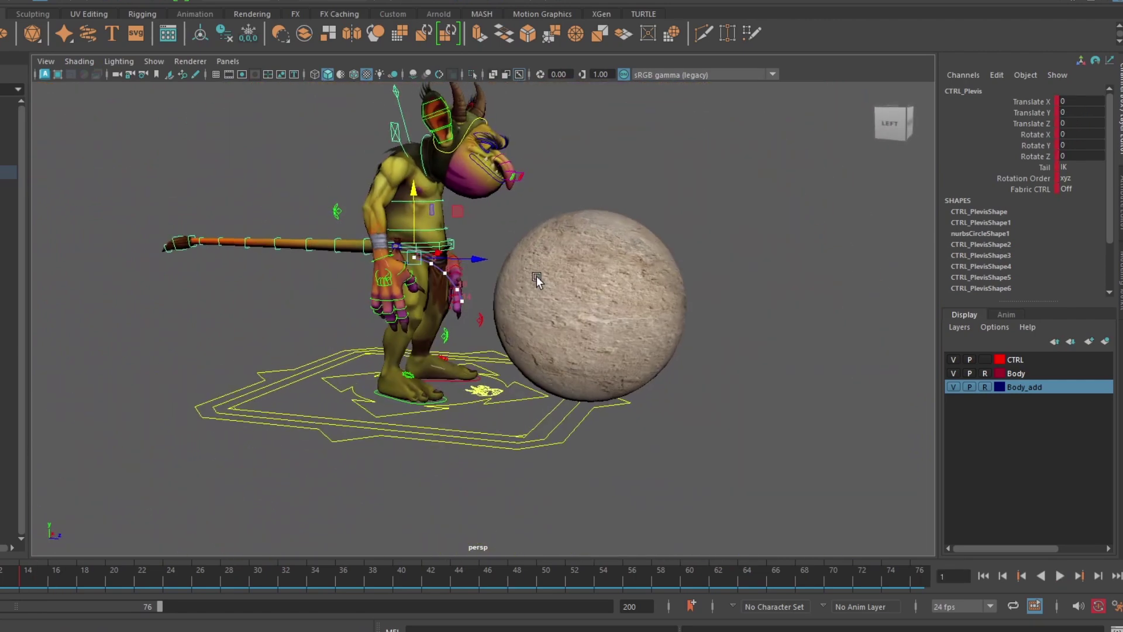
# Step: Clear the selection, move the camera closer and select the spine control
pyautogui.click(591, 304)
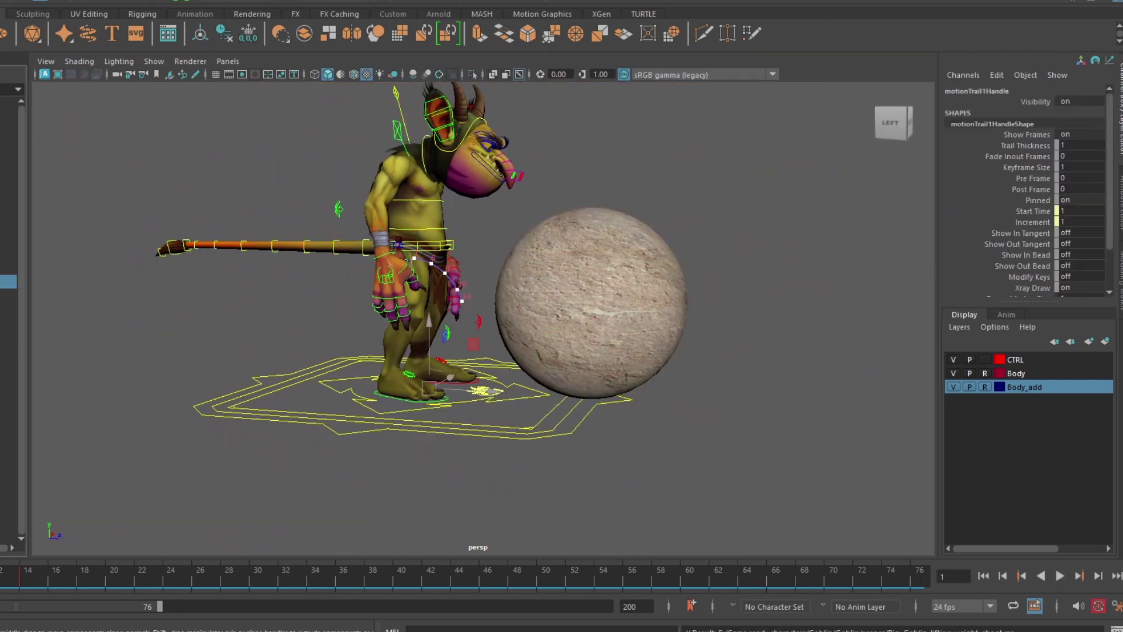
pyautogui.click(760, 468)
pyautogui.moveTo(409, 468)
pyautogui.keyDown('alt'); pyautogui.mouseDown()
pyautogui.moveTo(257, 480)
pyautogui.moveTo(439, 304)
pyautogui.mouseUp(); pyautogui.keyUp('alt')
pyautogui.scroll(3, 438, 305)
pyautogui.click(465, 310)
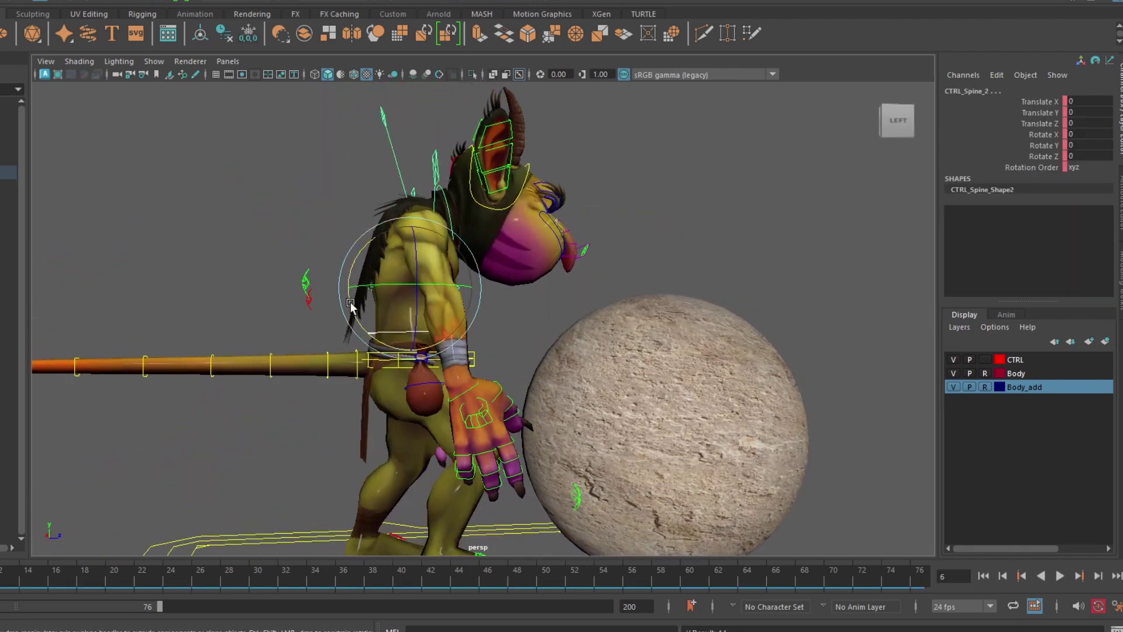
# Step: At frame 14, rotate CTRL_Spine_2 forward to 10.4 in X and play back to check
pyautogui.click(27, 584)
pyautogui.moveTo(475, 302); pyautogui.dragTo(468, 334)
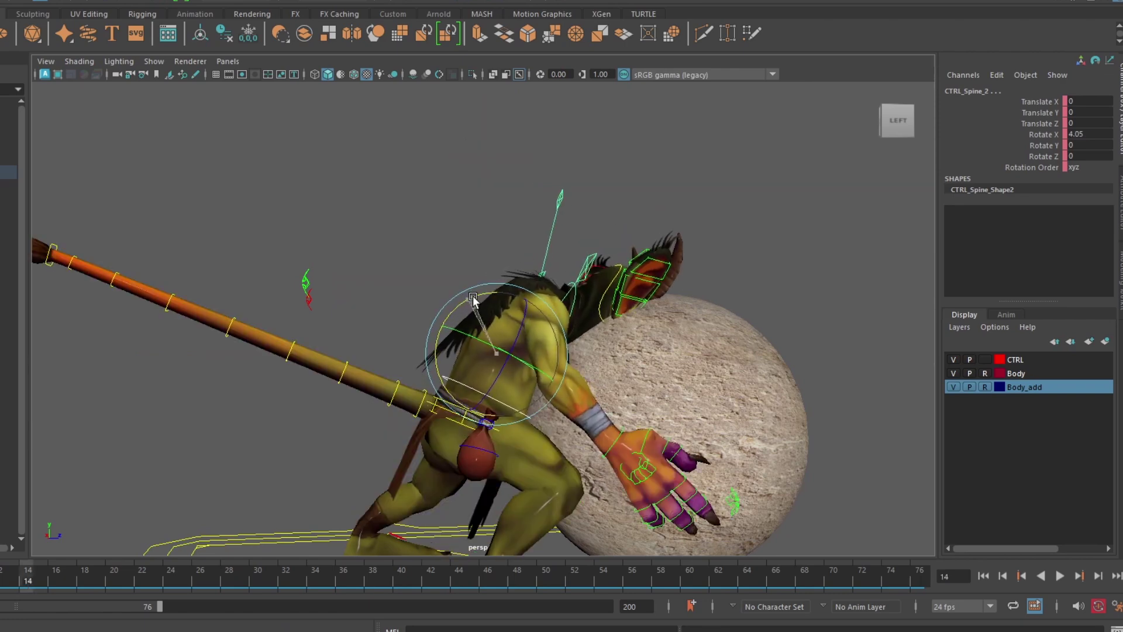
pyautogui.moveTo(527, 292)
pyautogui.keyDown('alt'); pyautogui.mouseDown()
pyautogui.moveTo(747, 289)
pyautogui.moveTo(409, 292)
pyautogui.mouseUp(); pyautogui.keyUp('alt')
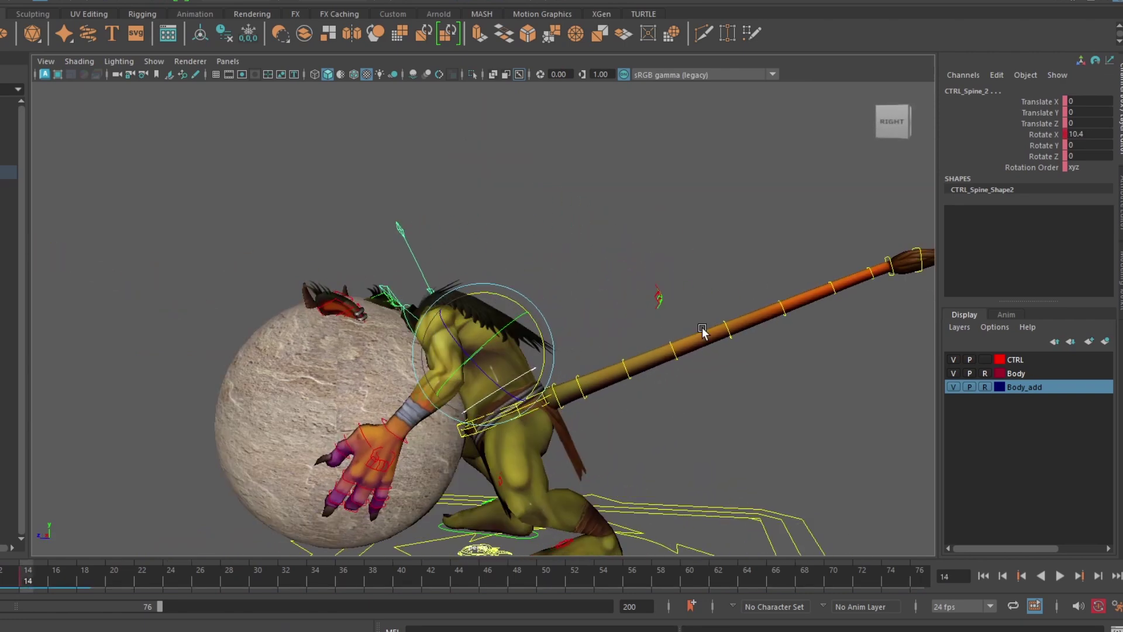
pyautogui.hotkey('alt', 'v')
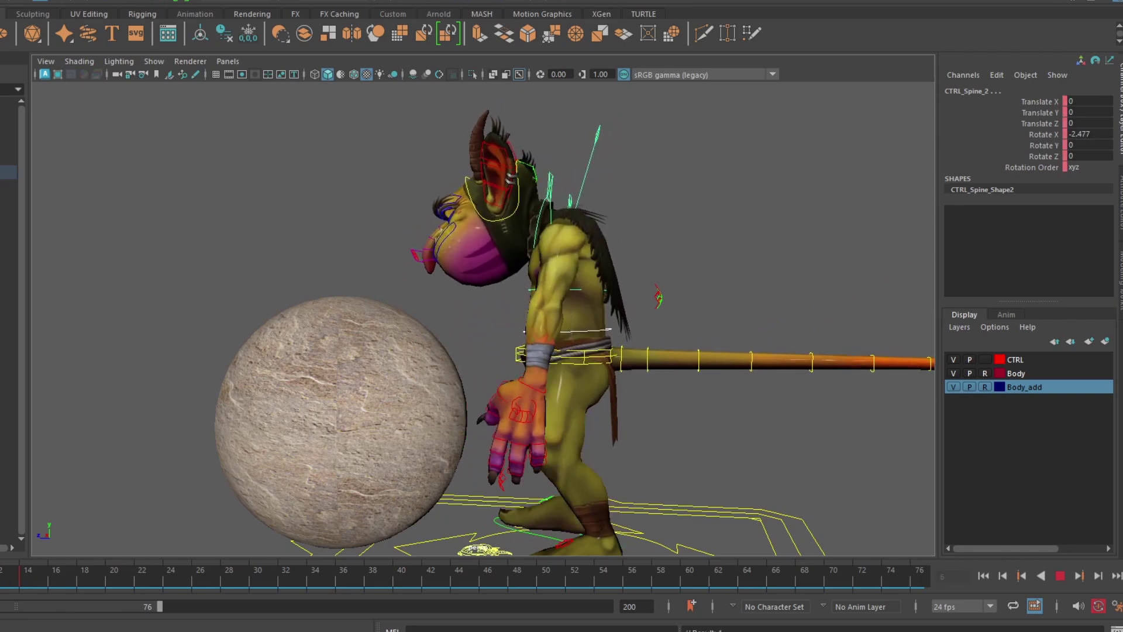
pyautogui.click(23, 571)
pyautogui.moveTo(409, 299)
pyautogui.keyDown('alt'); pyautogui.mouseDown()
pyautogui.moveTo(689, 300)
pyautogui.moveTo(563, 300)
pyautogui.mouseUp(); pyautogui.keyUp('alt')
pyautogui.hotkey('alt', 'v')
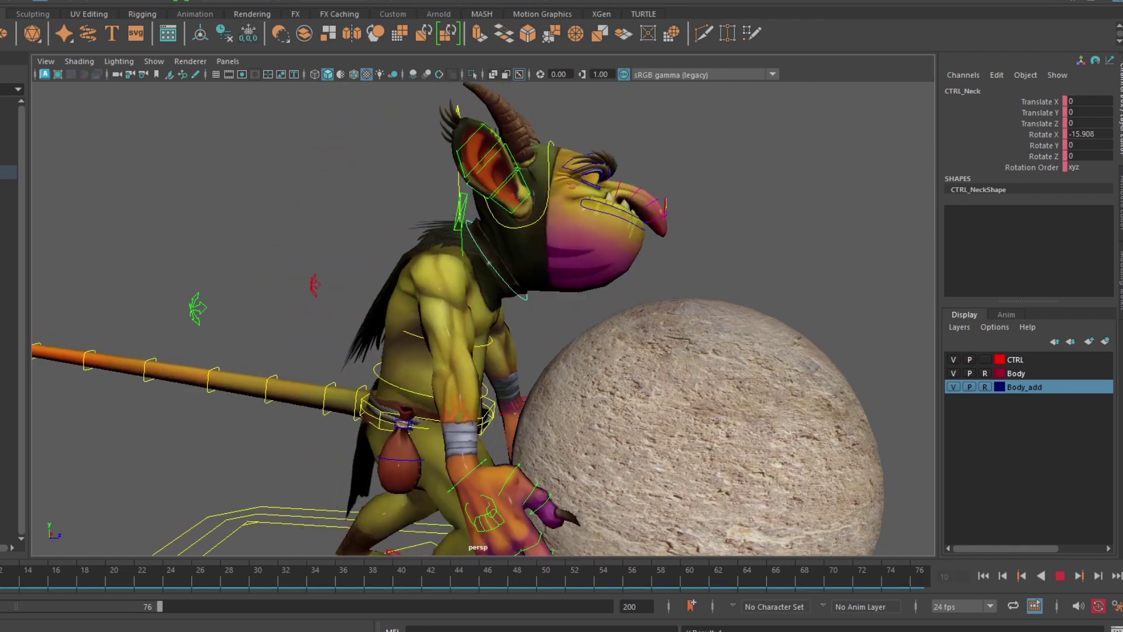
pyautogui.press('Escape')
# Step: Tilt CTRL_Neck upward at frame 14 and play back to review the head
pyautogui.press('.')
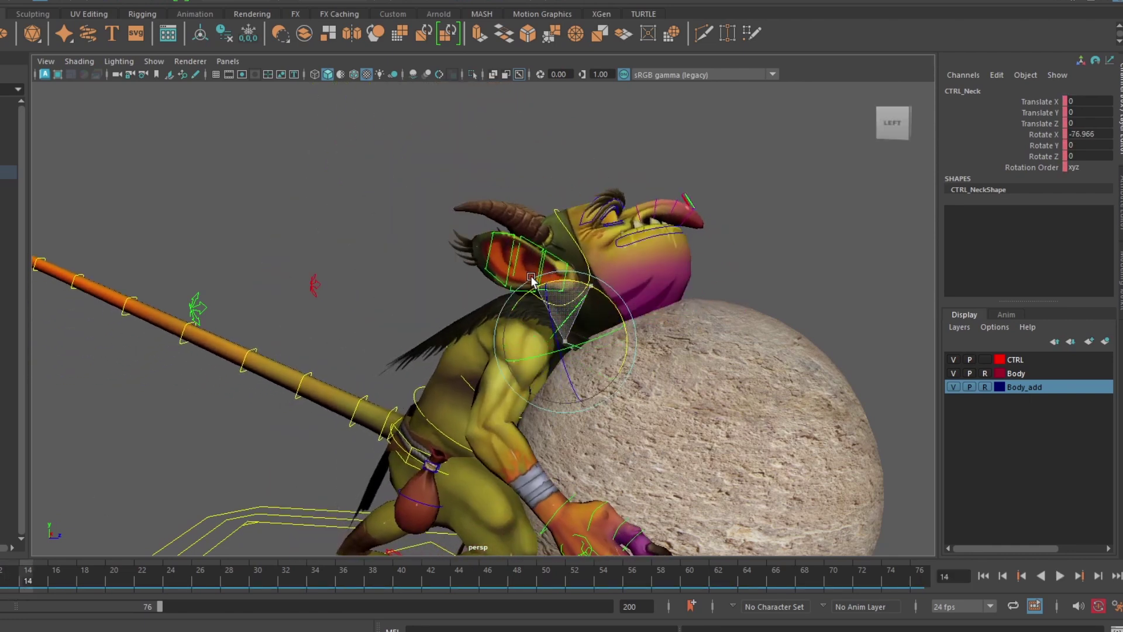
pyautogui.moveTo(590, 286)
pyautogui.mouseDown()
pyautogui.moveTo(519, 277)
pyautogui.moveTo(706, 296)
pyautogui.mouseUp()
pyautogui.hotkey('alt', 'v')
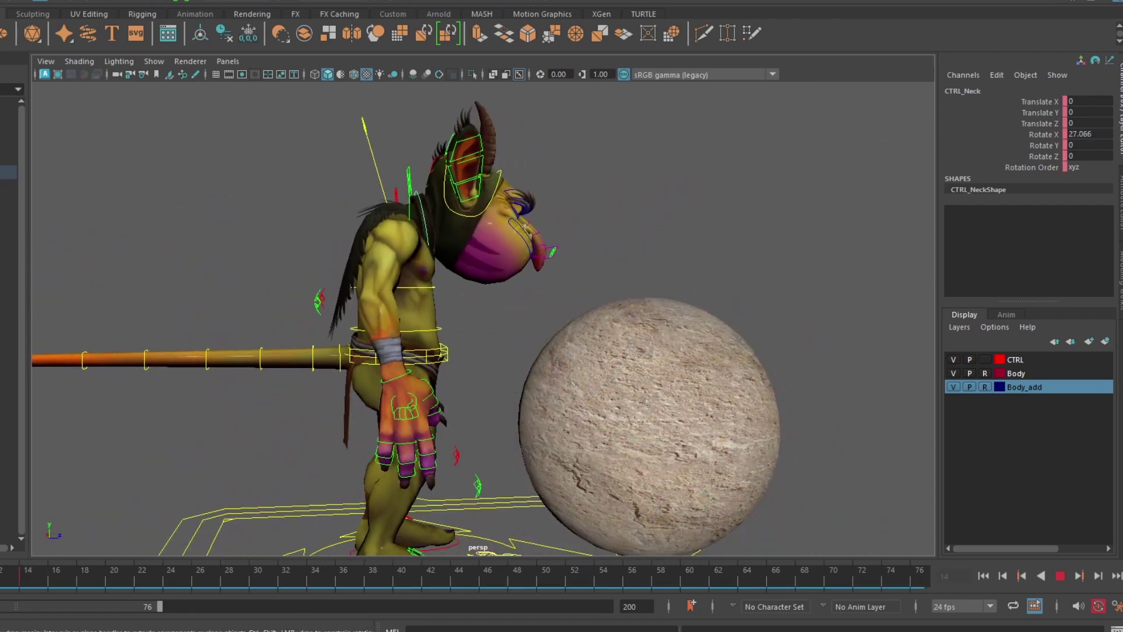
pyautogui.keyDown('alt'); pyautogui.moveTo(438, 417); pyautogui.dragTo(551, 241); pyautogui.keyUp('alt')
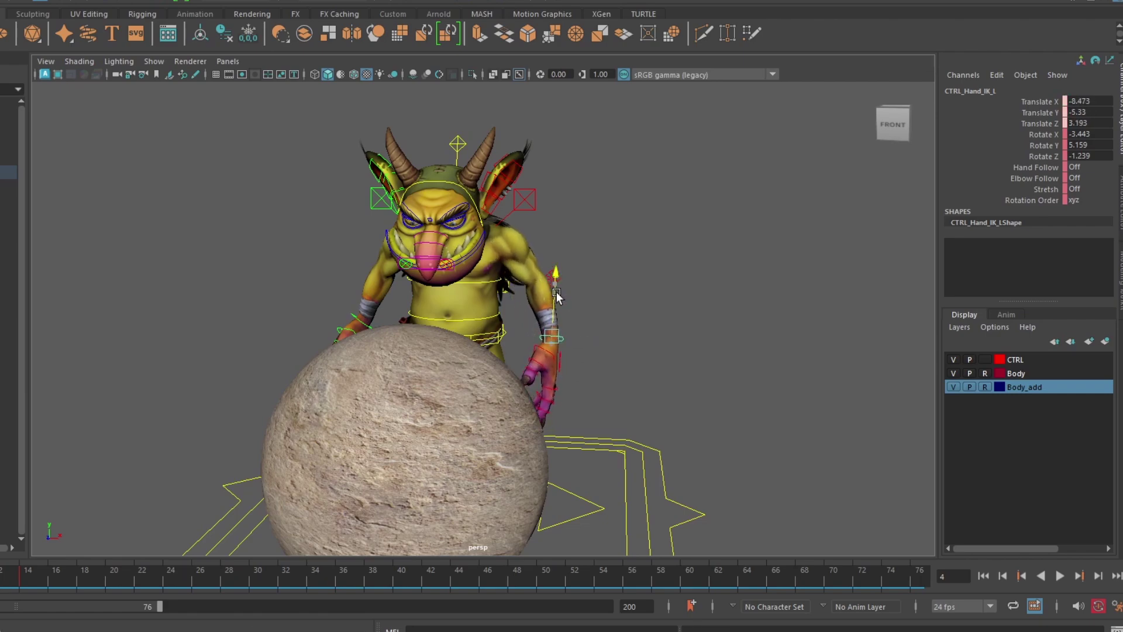
# Step: Rotate the goblin's left hand at frame 4 and review the motion
pyautogui.moveTo(605, 379); pyautogui.dragTo(634, 384)
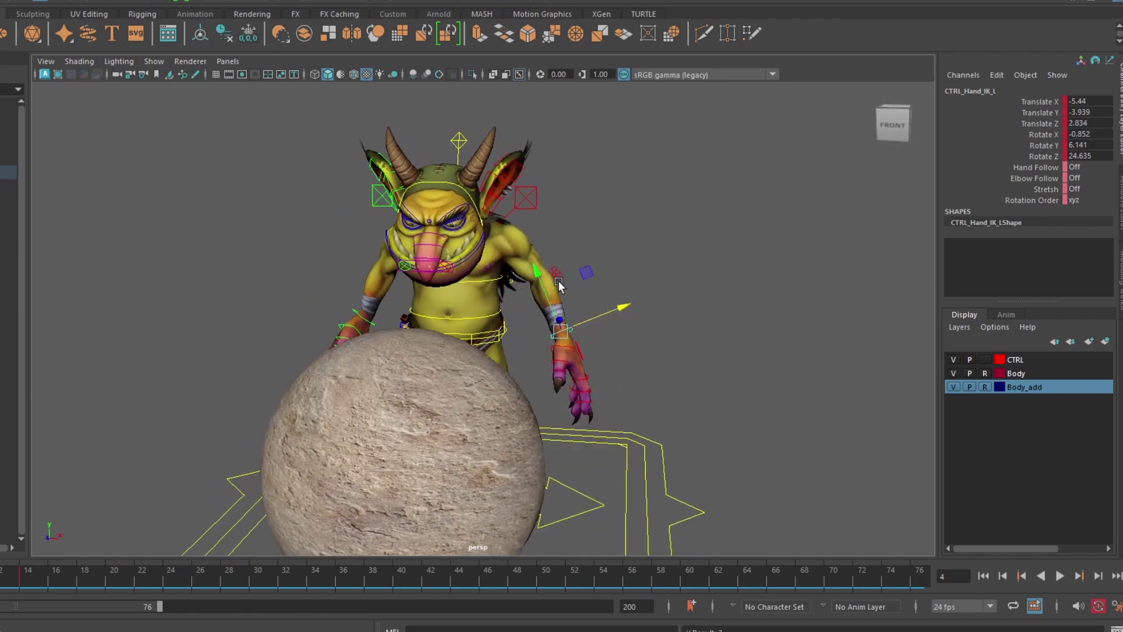
pyautogui.hotkey('alt', 'v')
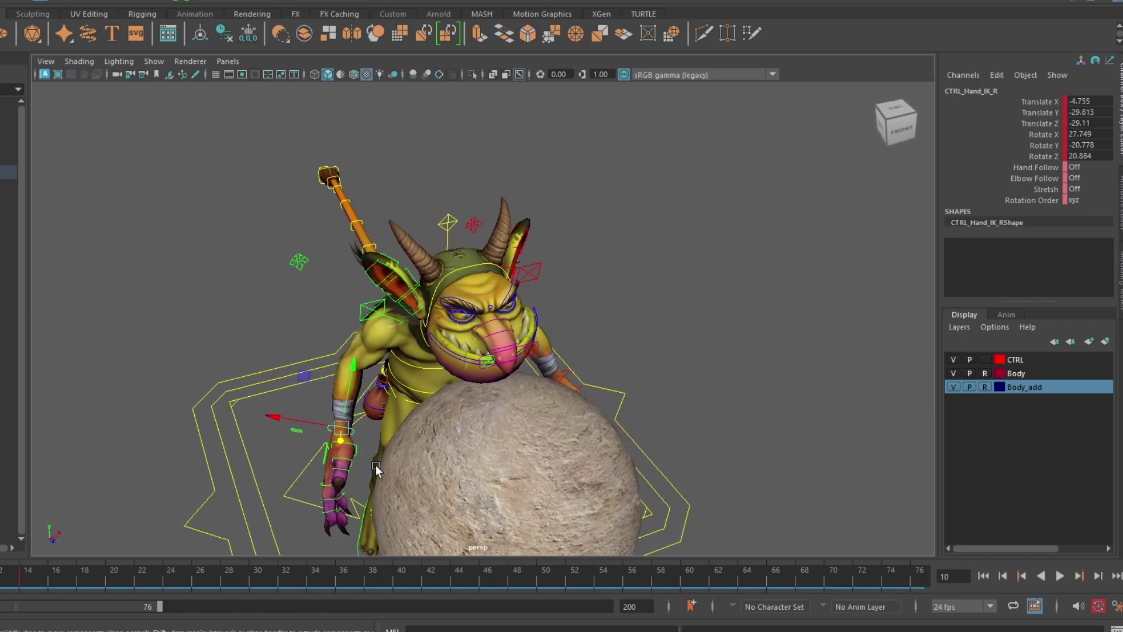
pyautogui.moveTo(532, 413)
pyautogui.keyDown('alt'); pyautogui.mouseDown()
pyautogui.moveTo(398, 437)
pyautogui.moveTo(451, 359)
pyautogui.mouseUp(); pyautogui.keyUp('alt')
pyautogui.press('e')
pyautogui.scroll(2, 445, 380)
pyautogui.moveTo(440, 389); pyautogui.dragTo(443, 391)
pyautogui.moveTo(444, 390)
pyautogui.keyDown('alt'); pyautogui.mouseDown()
pyautogui.moveTo(561, 345)
pyautogui.moveTo(683, 364)
pyautogui.mouseUp(); pyautogui.keyUp('alt')
# Step: Create a motion trail on the right hand control and play it back
pyautogui.click(595, 337)
pyautogui.click(283, 251)
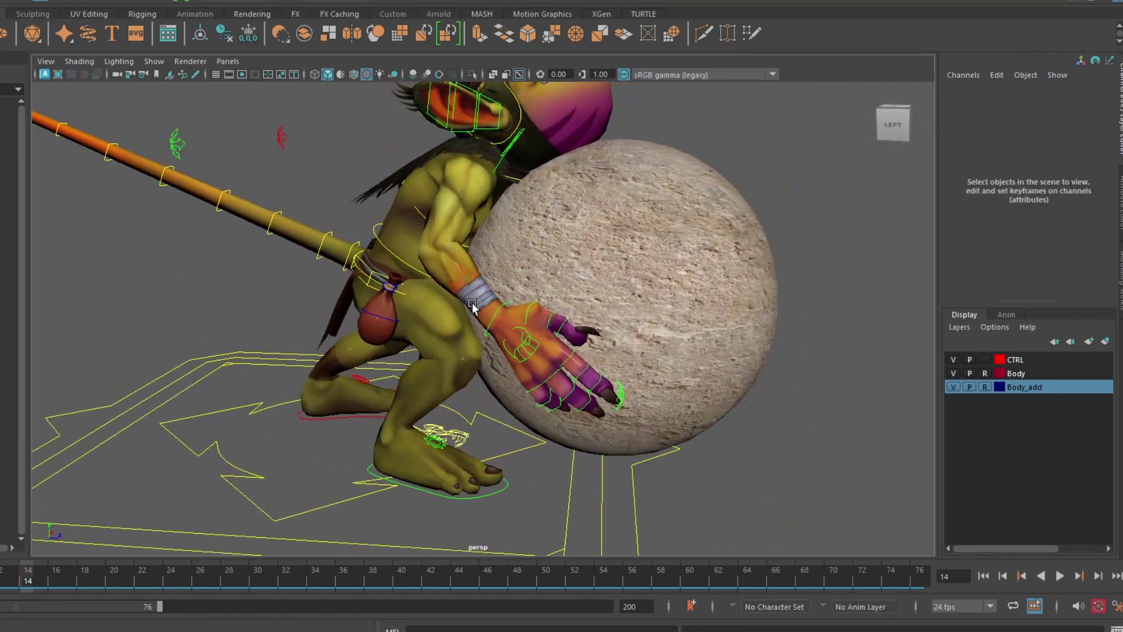
pyautogui.click(491, 324)
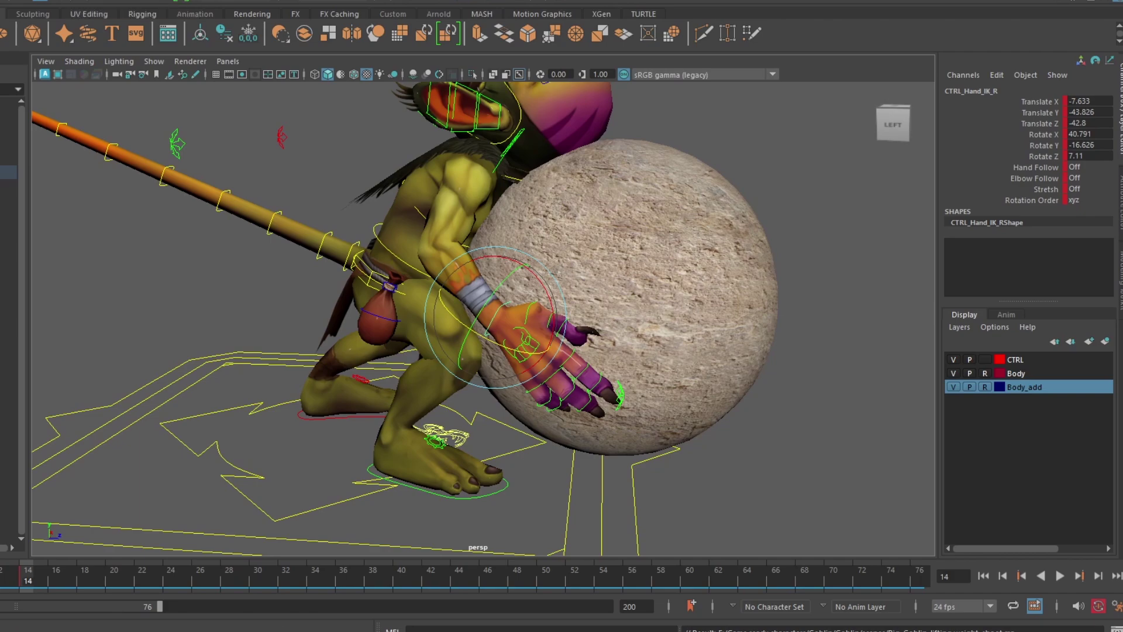
pyautogui.click(167, 1)
pyautogui.click(199, 16)
pyautogui.hotkey('alt', 'v')
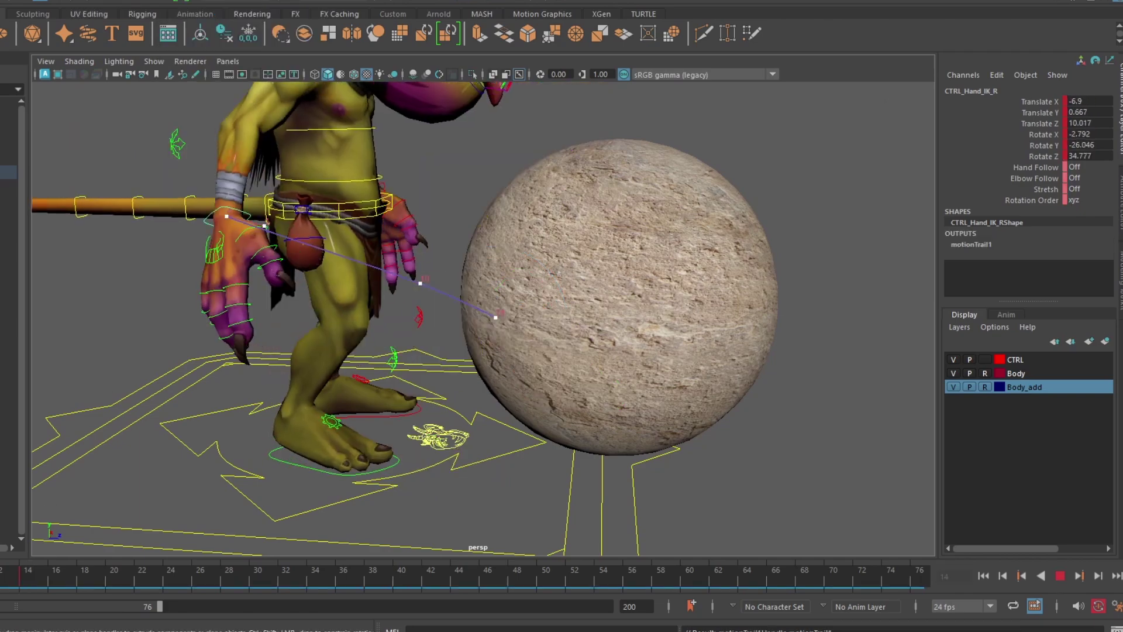
pyautogui.hotkey('alt', 'v')
# Step: Reposition the right hand at frame 7 and check its path
pyautogui.keyDown('alt'); pyautogui.moveTo(93, 305); pyautogui.dragTo(275, 325); pyautogui.keyUp('alt')
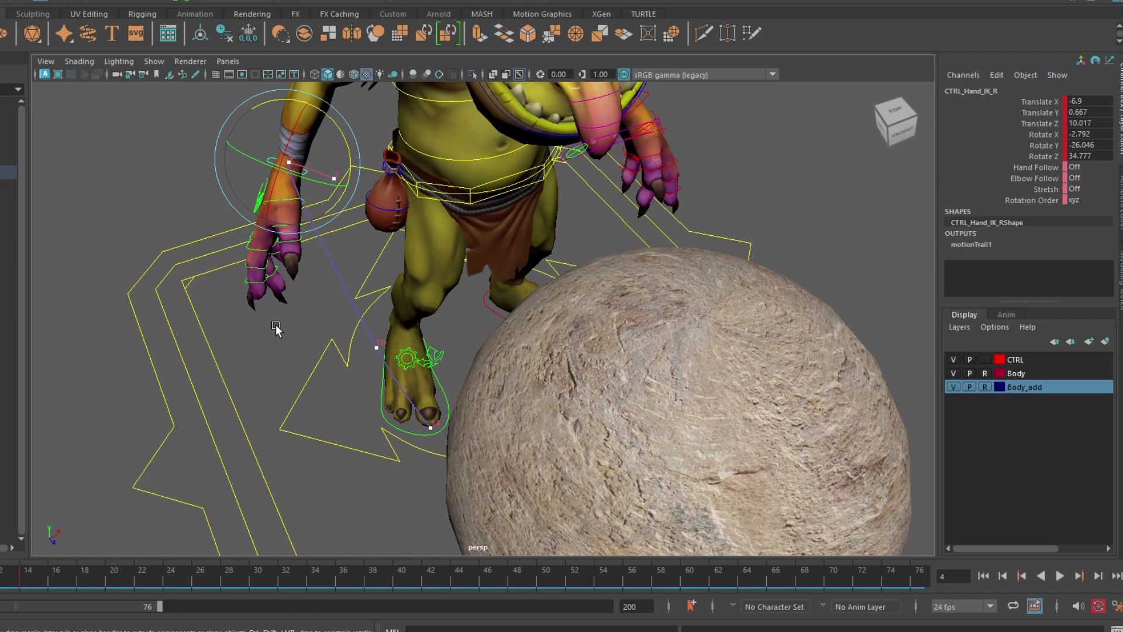
pyautogui.keyDown('alt'); pyautogui.moveTo(323, 173); pyautogui.dragTo(377, 336, button='right'); pyautogui.keyUp('alt')
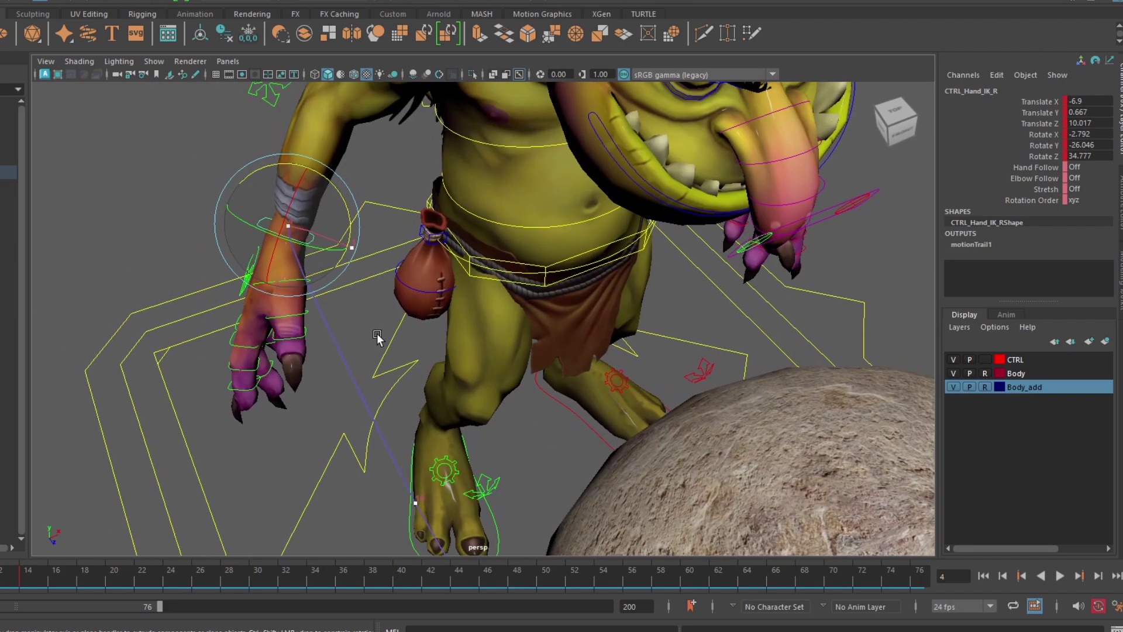
pyautogui.moveTo(281, 218); pyautogui.dragTo(286, 248)
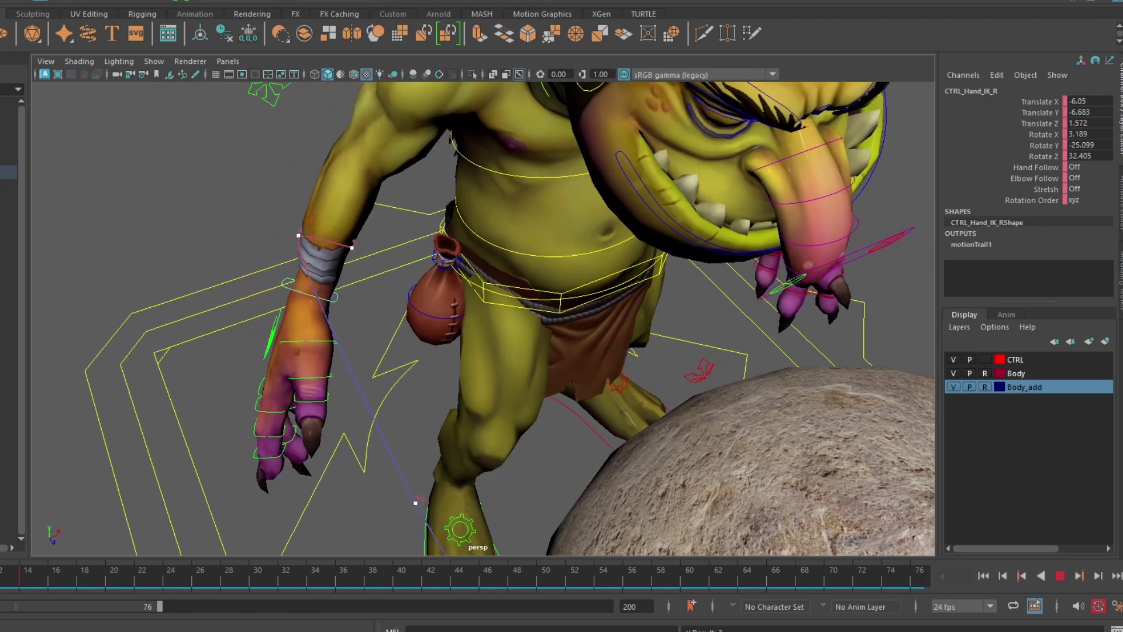
pyautogui.press('.')
pyautogui.keyDown('alt'); pyautogui.moveTo(337, 366); pyautogui.dragTo(435, 320); pyautogui.keyUp('alt')
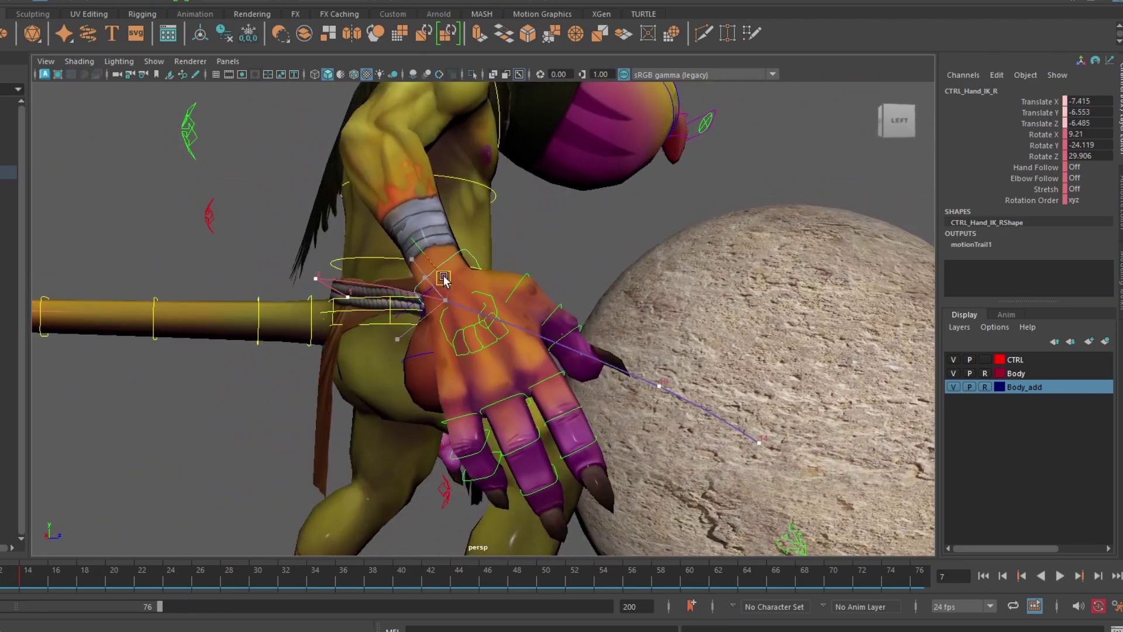
pyautogui.hotkey('alt', 'v')
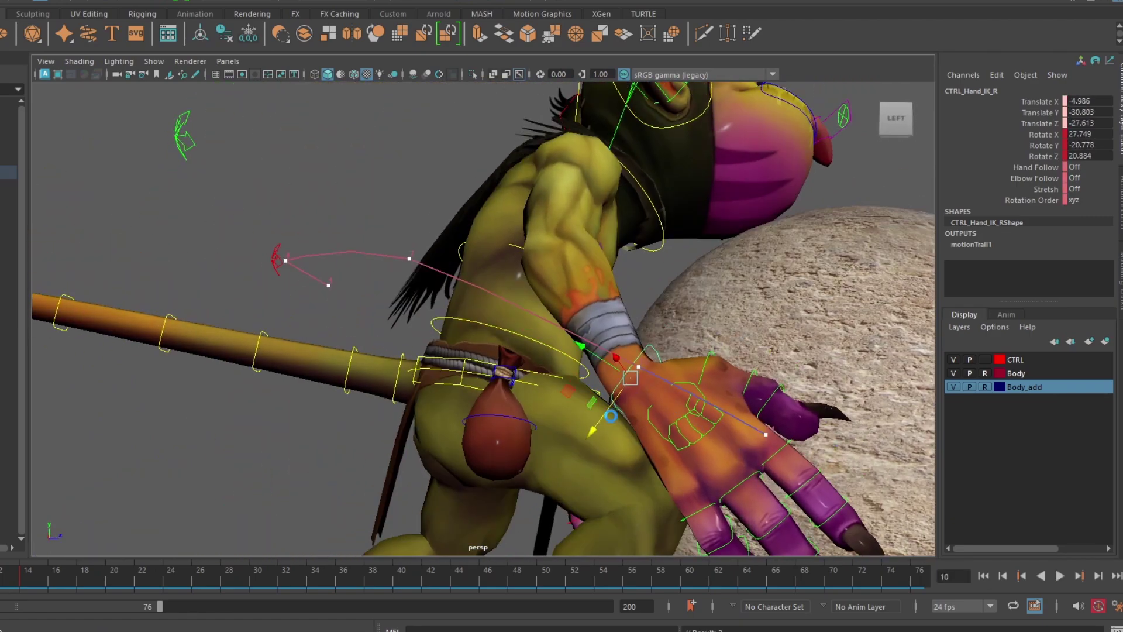
pyautogui.hotkey('alt', 'v')
# Step: Adjust the right hand onto the boulder and review playback up to frame 16
pyautogui.moveTo(603, 362)
pyautogui.keyDown('alt'); pyautogui.mouseDown()
pyautogui.moveTo(697, 321)
pyautogui.moveTo(672, 283)
pyautogui.mouseUp(); pyautogui.keyUp('alt')
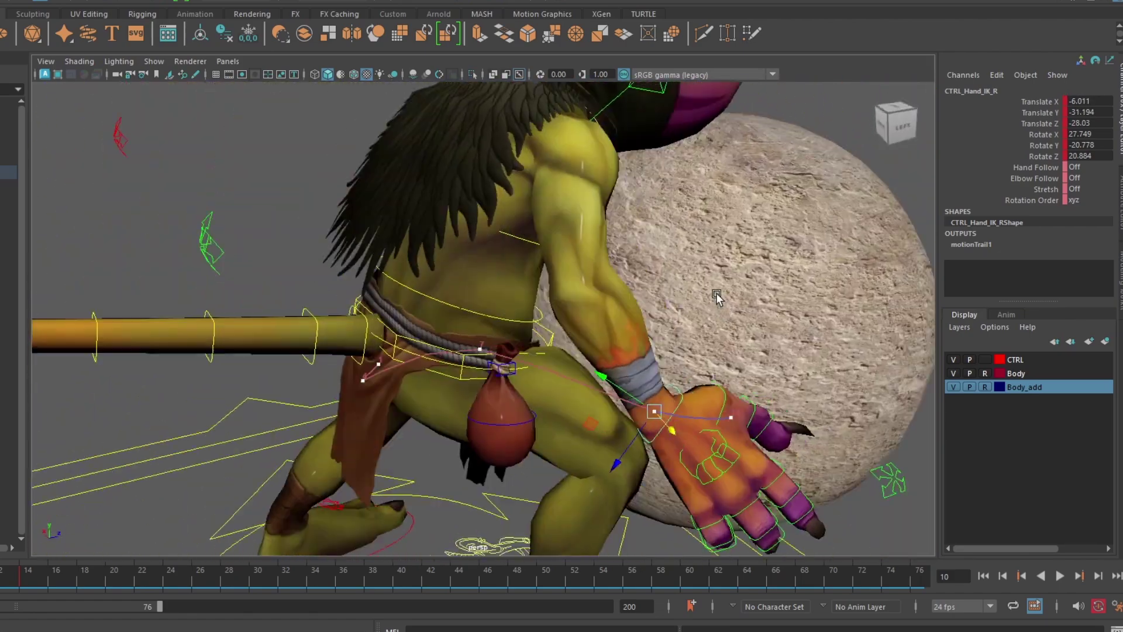
pyautogui.keyDown('alt'); pyautogui.moveTo(680, 373); pyautogui.dragTo(318, 347); pyautogui.keyUp('alt')
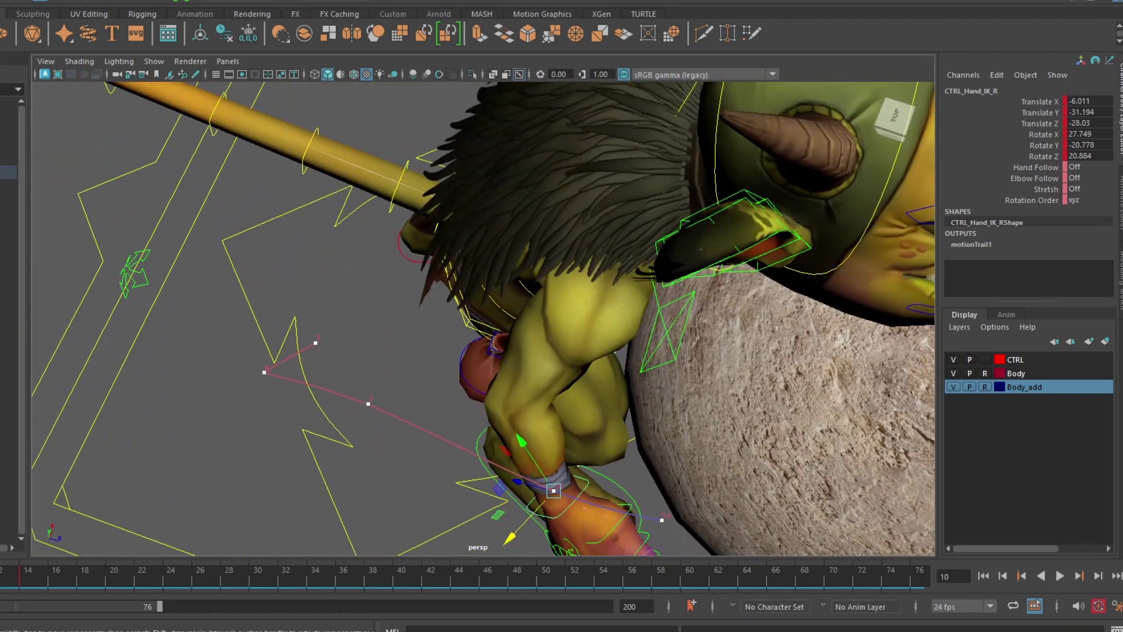
pyautogui.scroll(4, 318, 347)
pyautogui.moveTo(146, 351)
pyautogui.mouseDown()
pyautogui.moveTo(153, 342)
pyautogui.moveTo(146, 409)
pyautogui.mouseUp()
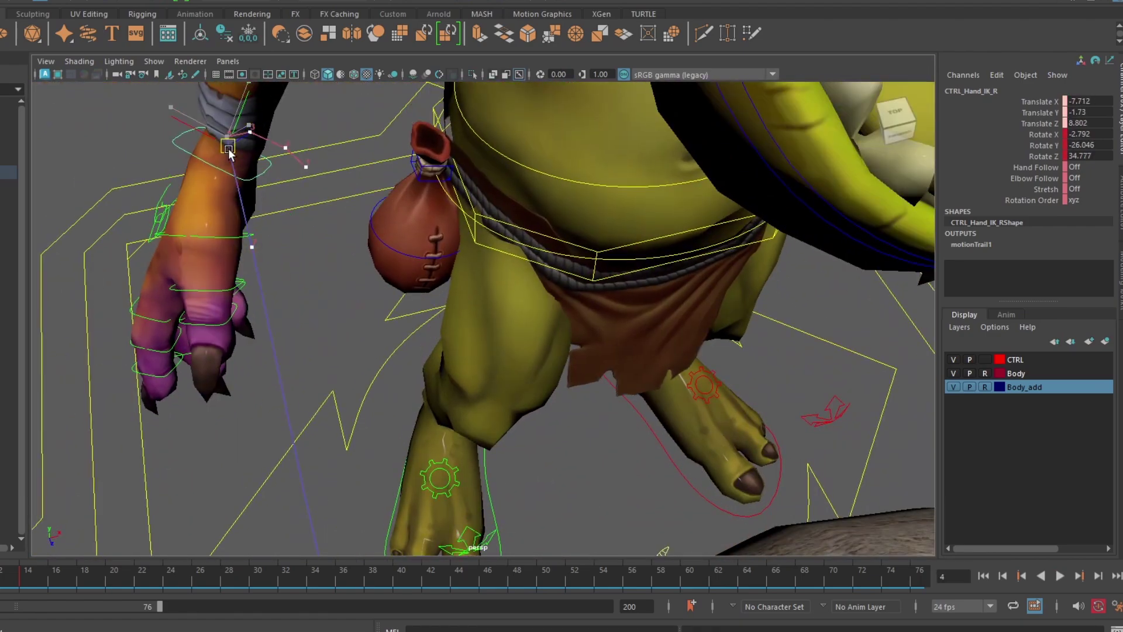
pyautogui.hotkey('alt', '.')
pyautogui.keyDown('alt'); pyautogui.moveTo(297, 153); pyautogui.dragTo(482, 317); pyautogui.keyUp('alt')
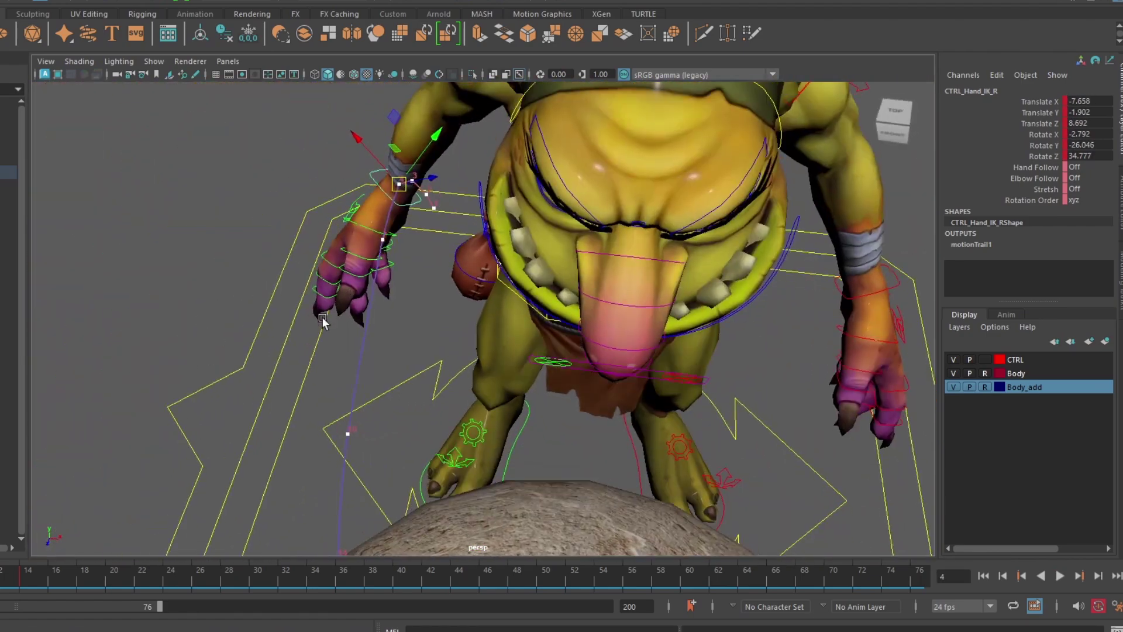
pyautogui.hotkey('alt', 'v')
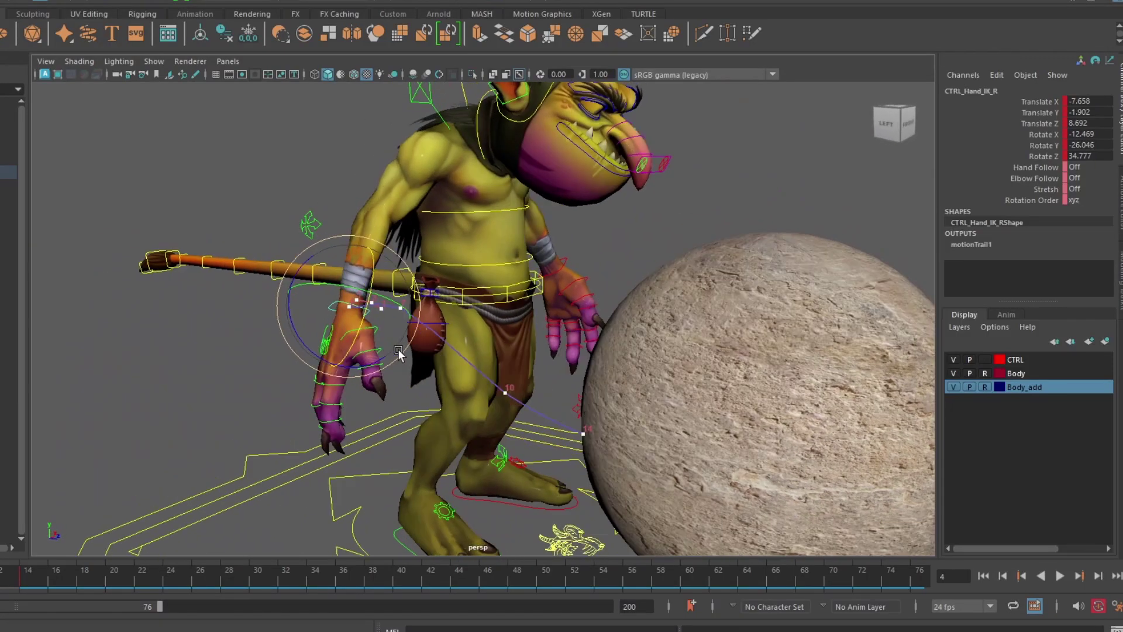
pyautogui.hotkey('alt', 'v')
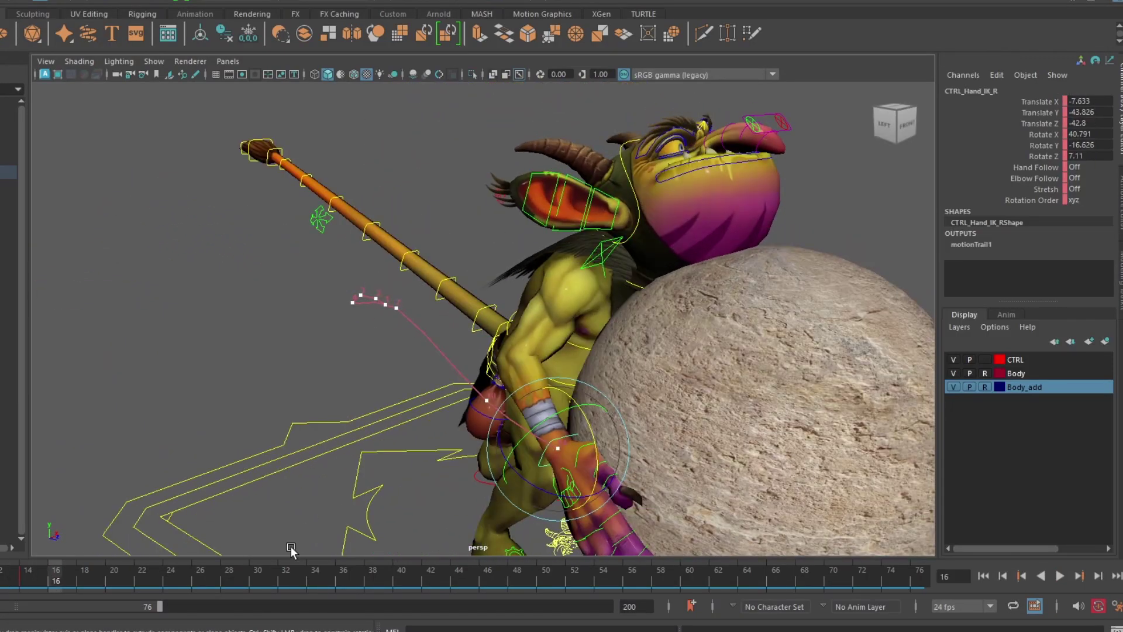
# Step: Narrow the working frame range to 5–23 and play it
pyautogui.moveTo(160, 612); pyautogui.dragTo(65, 612)
pyautogui.keyDown('alt'); pyautogui.moveTo(526, 351); pyautogui.dragTo(578, 304); pyautogui.keyUp('alt')
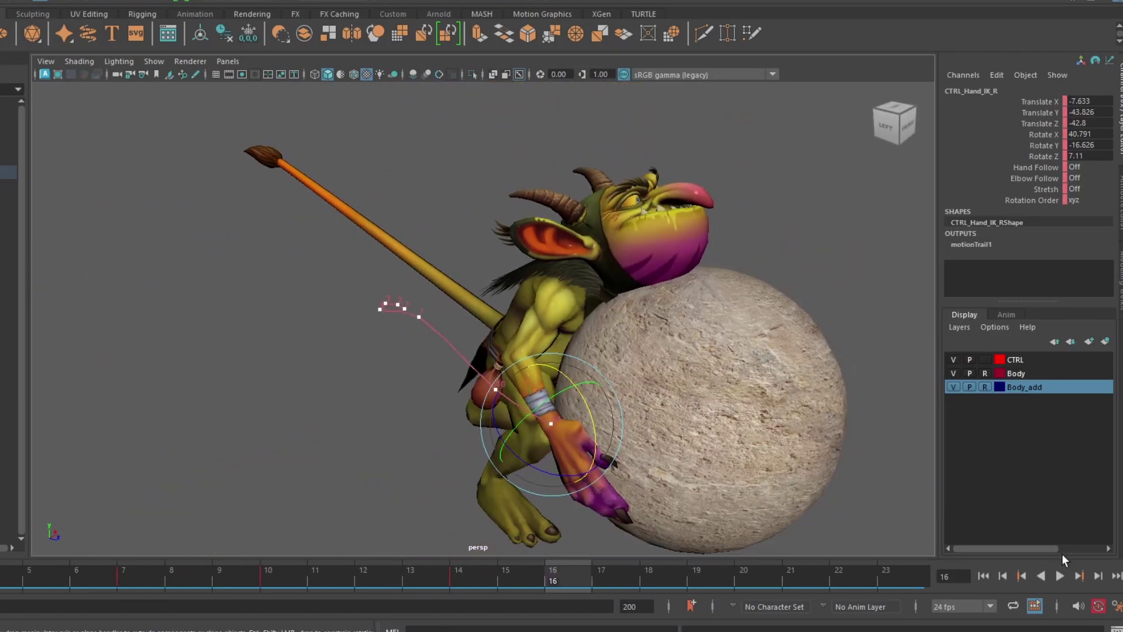
pyautogui.click(1060, 574)
# Step: Pull the goblin's left hand control back at frame 2
pyautogui.click(1058, 573)
pyautogui.click(508, 408)
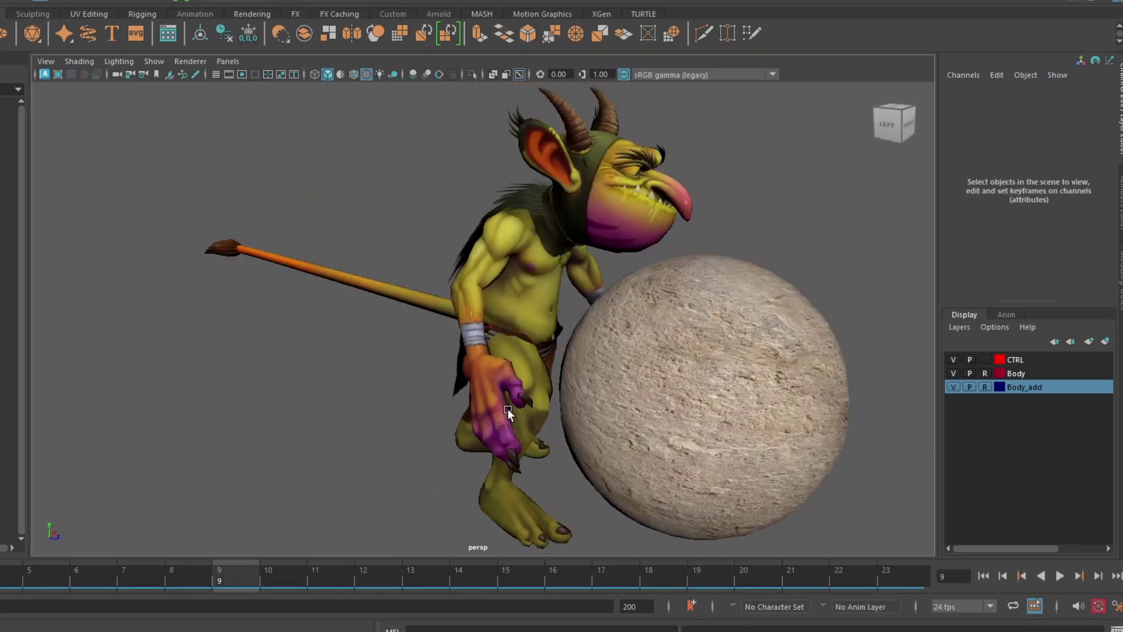
pyautogui.click(584, 385)
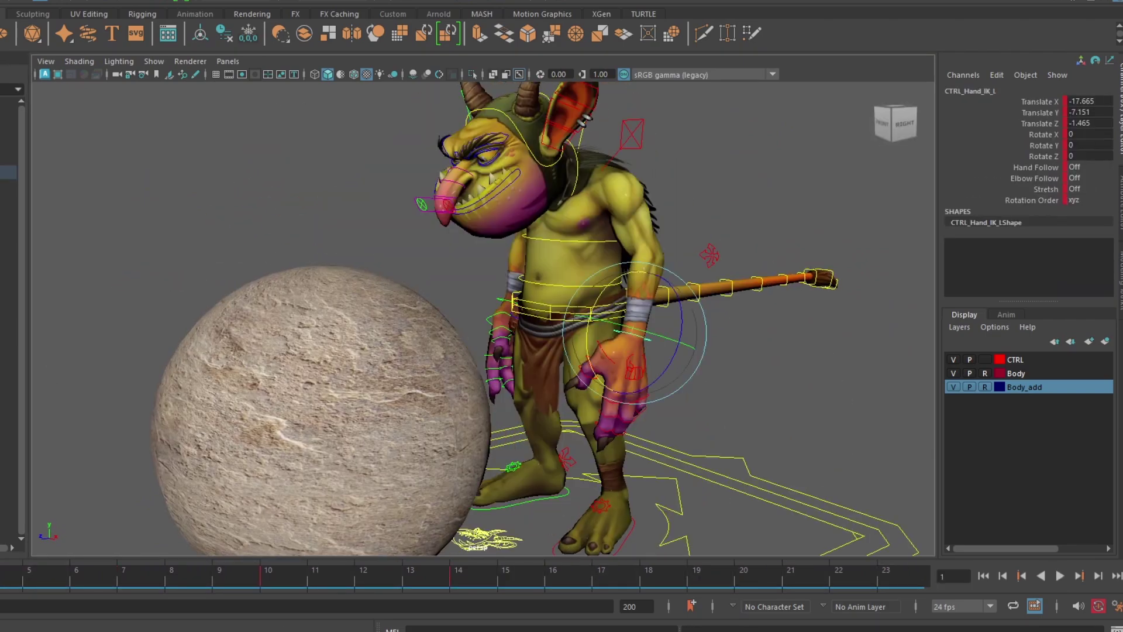
pyautogui.keyDown('alt'); pyautogui.moveTo(409, 293); pyautogui.dragTo(88, 579); pyautogui.keyUp('alt')
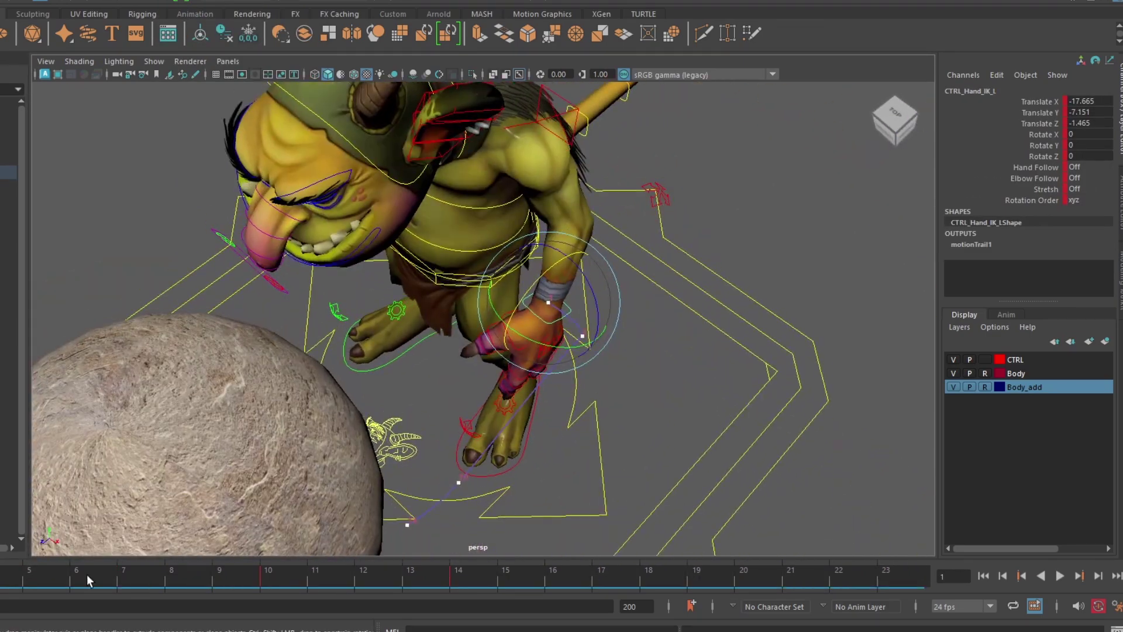
pyautogui.hotkey('alt', '.')
pyautogui.moveTo(565, 320)
pyautogui.mouseDown()
pyautogui.moveTo(535, 327)
pyautogui.moveTo(529, 252)
pyautogui.moveTo(442, 384)
pyautogui.moveTo(598, 241)
pyautogui.mouseUp()
# Step: Reposition the left hand at frames 7 and 10, then review the arc
pyautogui.press('e')
pyautogui.hotkey('alt', '.')
pyautogui.hotkey('alt', '.')
pyautogui.scroll(-3, 612, 232)
pyautogui.hotkey('alt', '.')
pyautogui.hotkey('alt', '.')
pyautogui.hotkey('alt', '.')
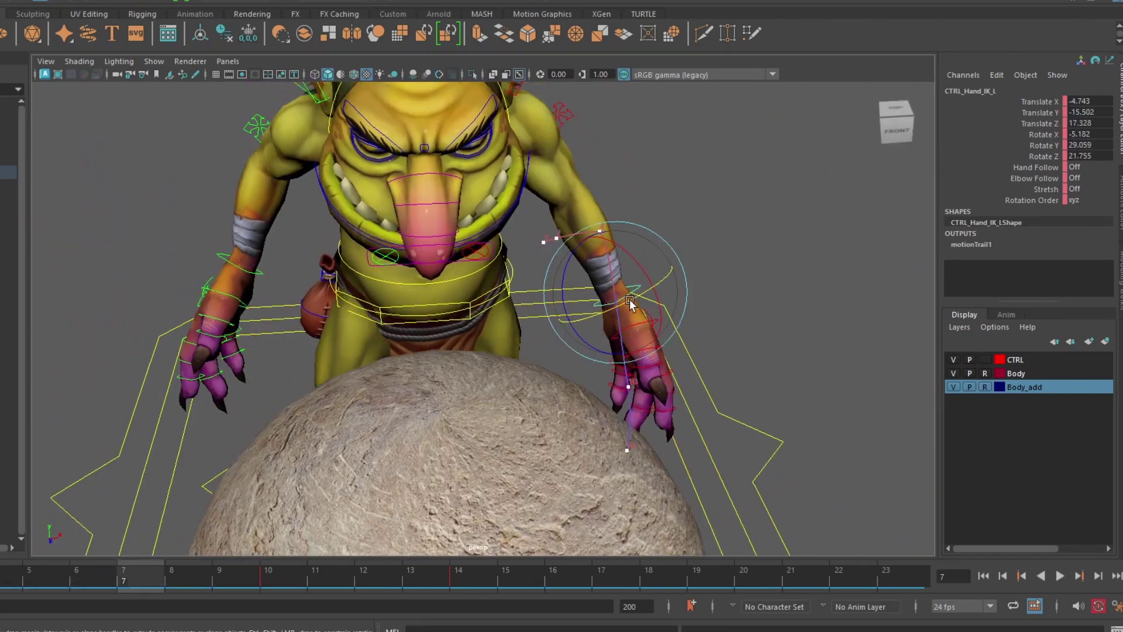
pyautogui.keyDown('alt'); pyautogui.moveTo(595, 365); pyautogui.dragTo(432, 294); pyautogui.keyUp('alt')
pyautogui.press('w')
pyautogui.moveTo(388, 256)
pyautogui.mouseDown()
pyautogui.moveTo(362, 240)
pyautogui.moveTo(526, 292)
pyautogui.moveTo(351, 304)
pyautogui.moveTo(1, 579)
pyautogui.moveTo(263, 596)
pyautogui.mouseUp()
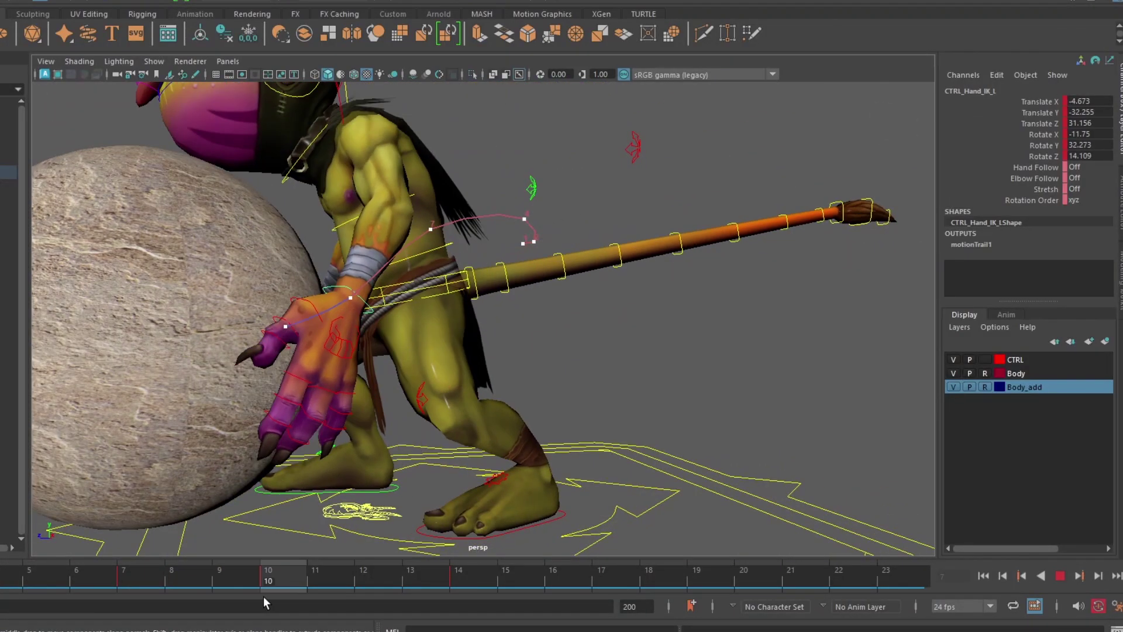
pyautogui.keyDown('alt'); pyautogui.moveTo(409, 351); pyautogui.dragTo(587, 402); pyautogui.keyUp('alt')
pyautogui.moveTo(559, 466)
pyautogui.keyDown('alt'); pyautogui.mouseDown()
pyautogui.moveTo(465, 524)
pyautogui.moveTo(330, 448)
pyautogui.mouseUp(); pyautogui.keyUp('alt')
pyautogui.hotkey('alt', 'v')
pyautogui.hotkey('alt', 'v')
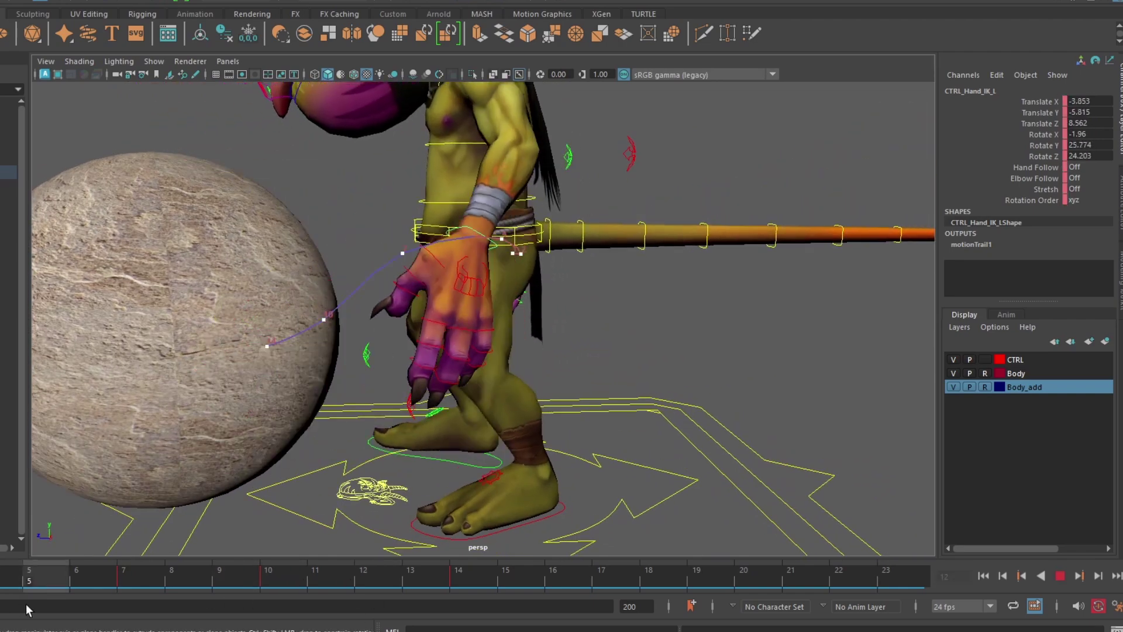
# Step: Refine the left hand pose at frame 2 and replay with the whole scene framed
pyautogui.keyDown('alt'); pyautogui.moveTo(351, 351); pyautogui.dragTo(507, 269); pyautogui.keyUp('alt')
pyautogui.scroll(3, 507, 269)
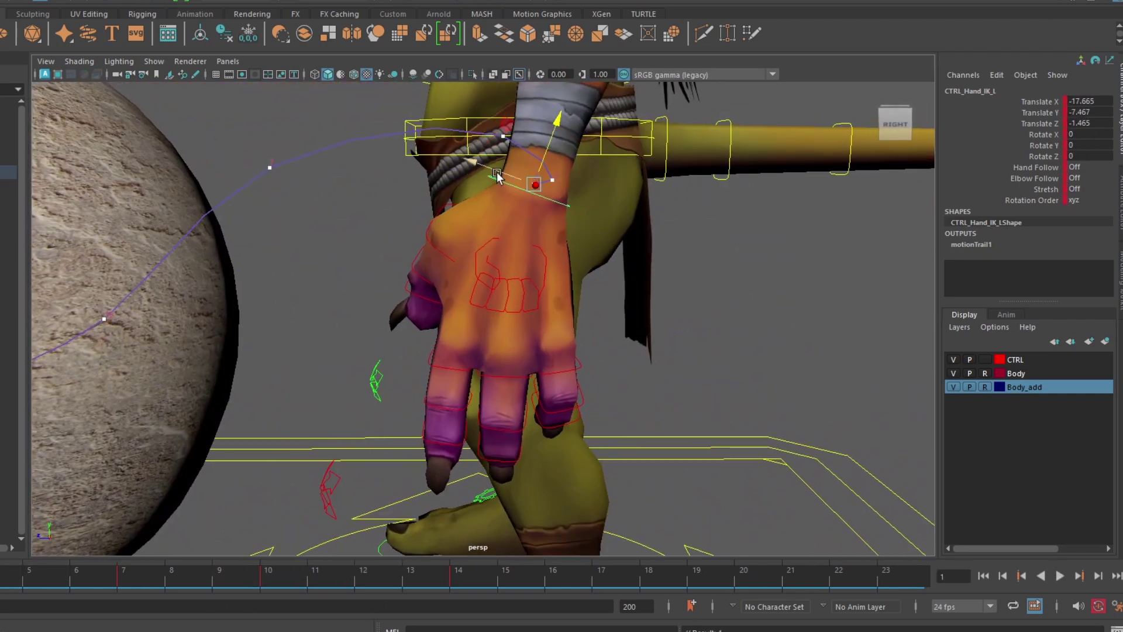
pyautogui.hotkey('alt', '.')
pyautogui.moveTo(551, 153)
pyautogui.keyDown('alt'); pyautogui.mouseDown()
pyautogui.moveTo(567, 234)
pyautogui.moveTo(715, 236)
pyautogui.moveTo(409, 292)
pyautogui.mouseUp(); pyautogui.keyUp('alt')
pyautogui.click(260, 301)
pyautogui.click(592, 332)
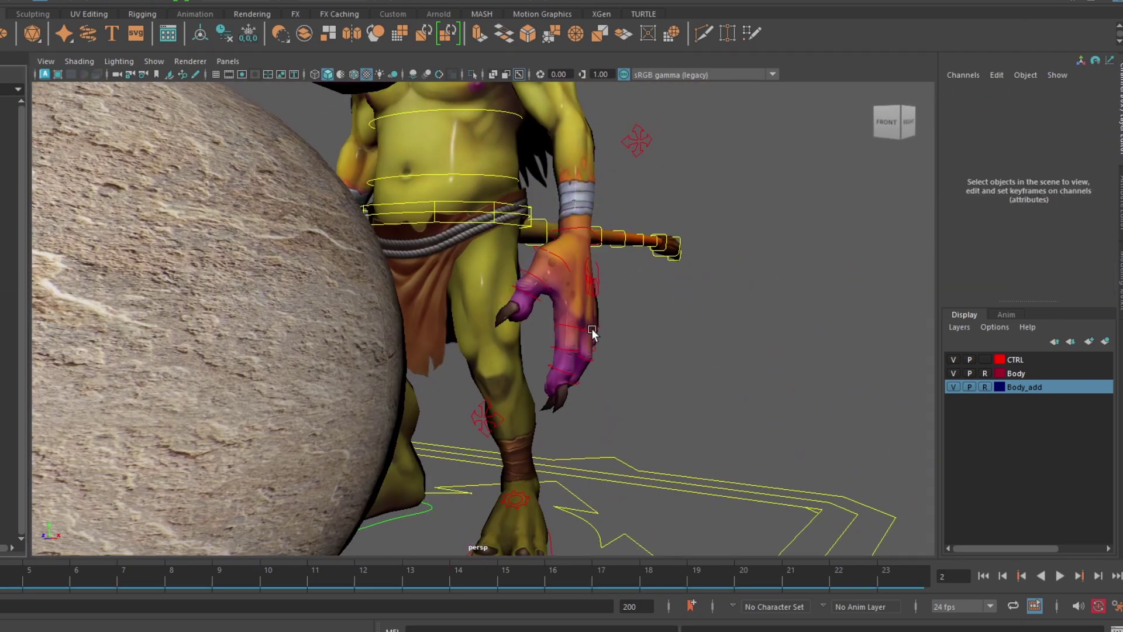
pyautogui.press('a')
pyautogui.hotkey('alt', 'v')
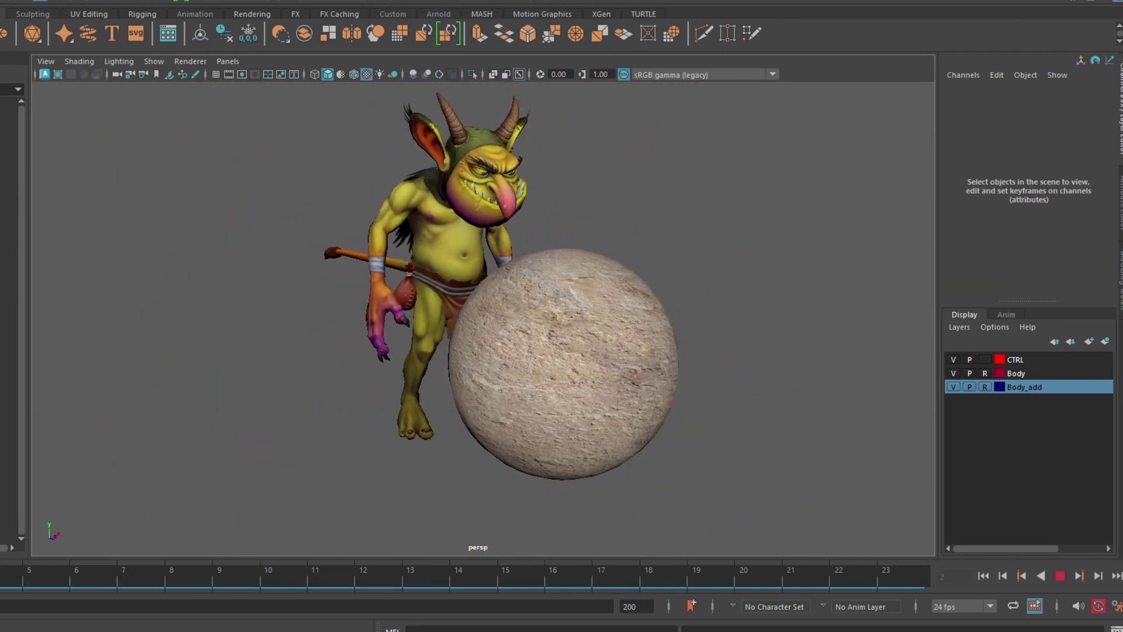
pyautogui.hotkey('alt', 'v')
# Step: Review the full animation from a front view of the goblin
pyautogui.keyDown('alt'); pyautogui.moveTo(208, 454); pyautogui.dragTo(351, 351); pyautogui.keyUp('alt')
pyautogui.click(548, 290)
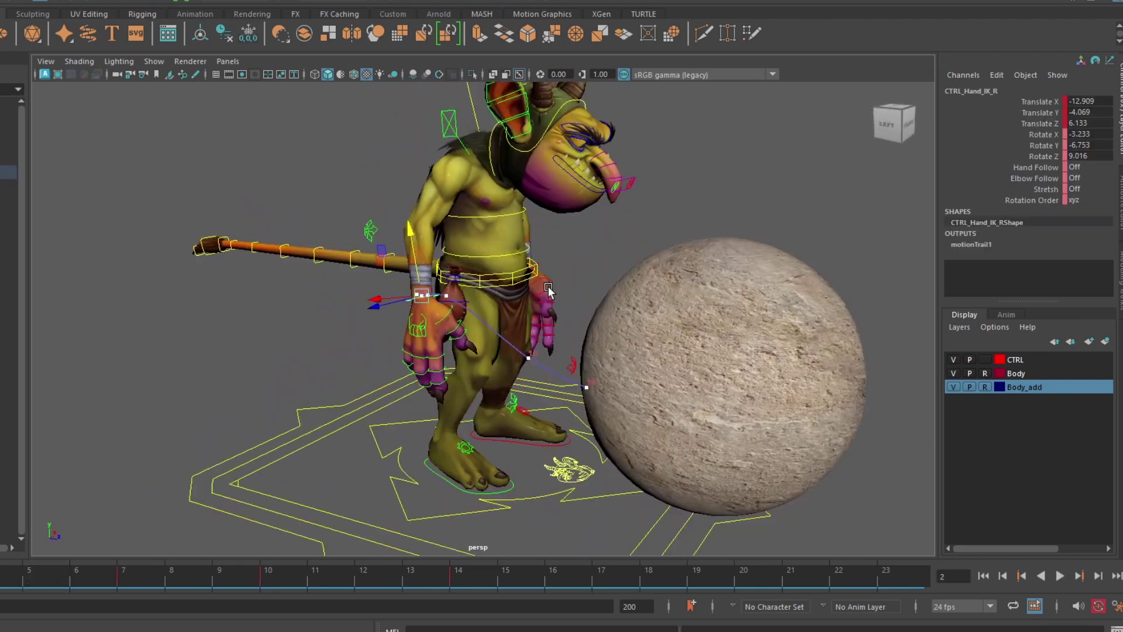
pyautogui.keyDown('alt'); pyautogui.moveTo(548, 291); pyautogui.dragTo(508, 241); pyautogui.keyUp('alt')
pyautogui.click(508, 241)
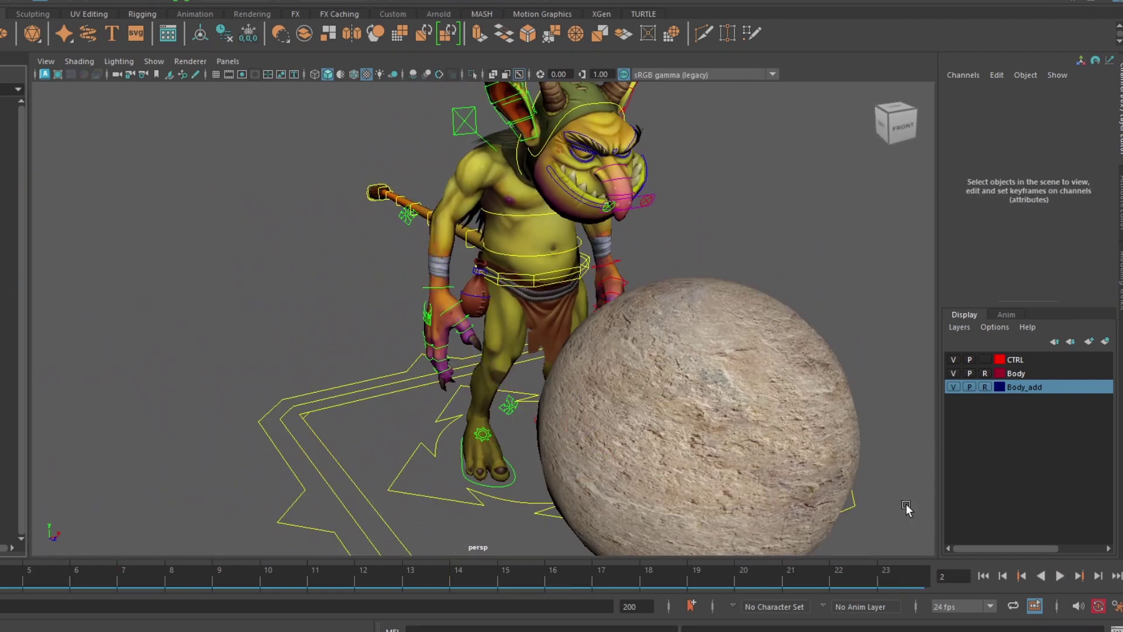
pyautogui.click(1059, 576)
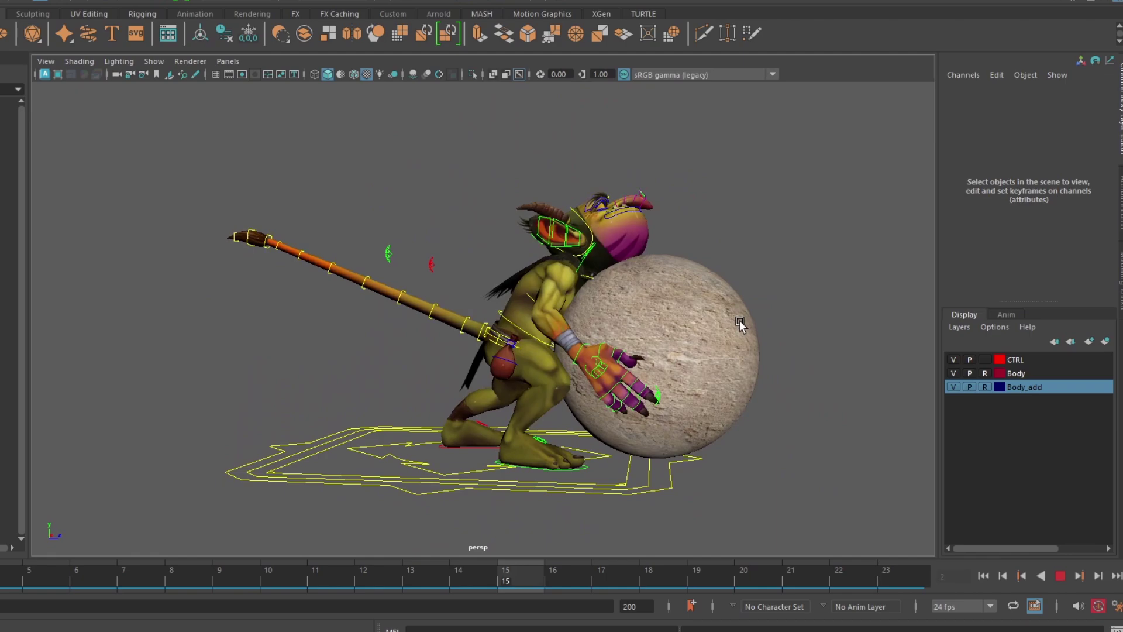
# Step: At frame 16, parent-constrain the boulder pSphere1 to CTRL_Hand_IK_R
pyautogui.press('Escape')
pyautogui.scroll(3, 500, 331)
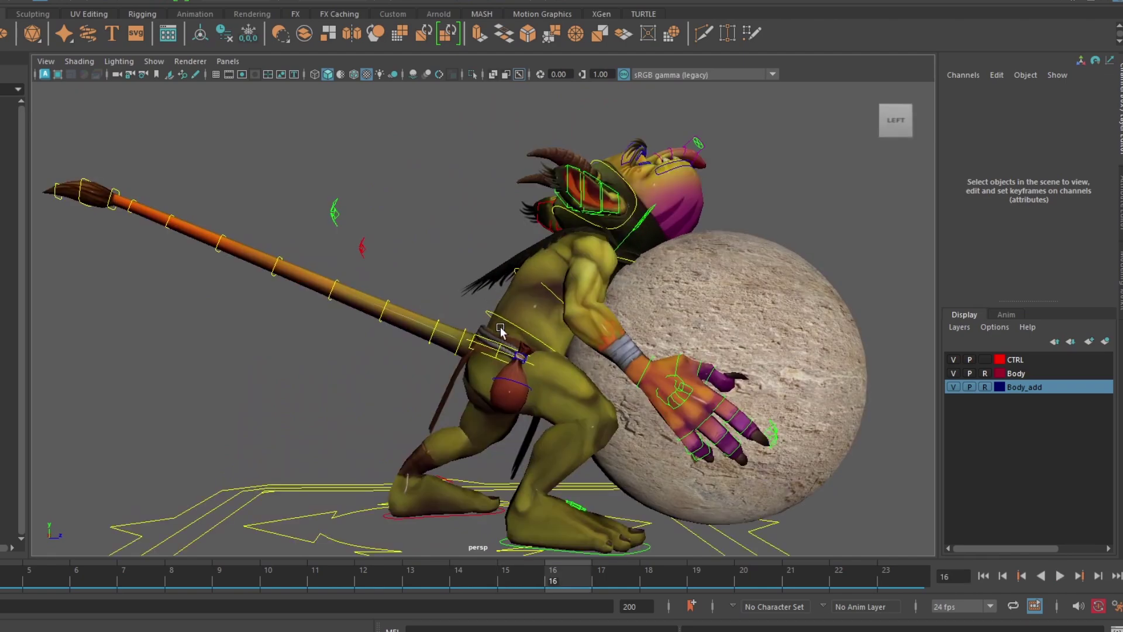
pyautogui.click(642, 371)
pyautogui.keyDown('alt'); pyautogui.moveTo(643, 371); pyautogui.dragTo(813, 393); pyautogui.keyUp('alt')
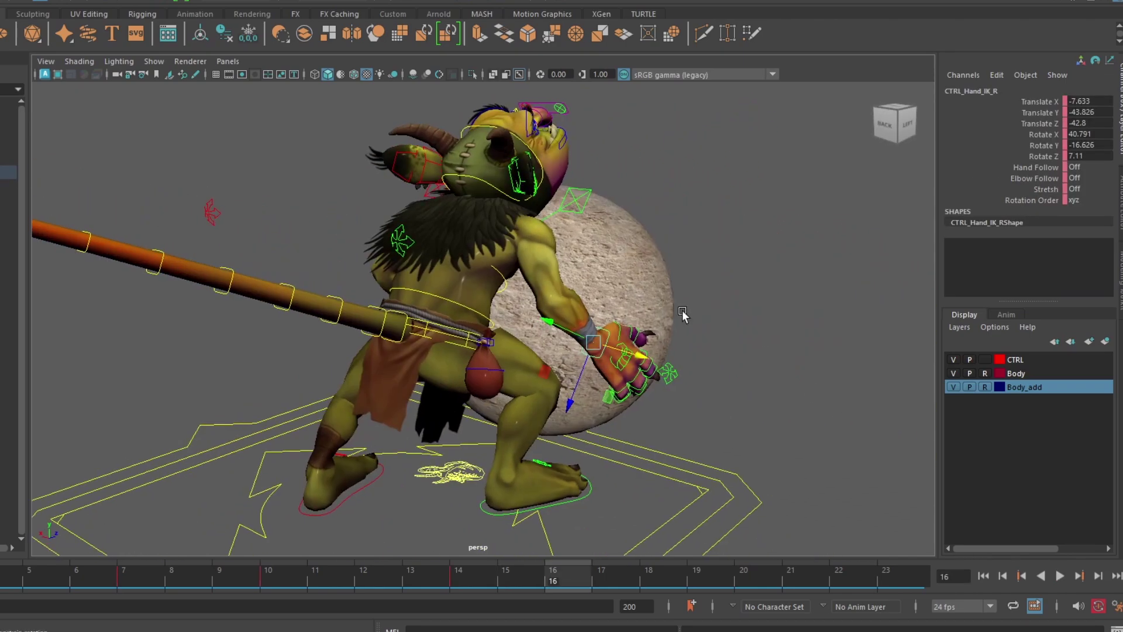
pyautogui.keyDown('alt'); pyautogui.moveTo(683, 314); pyautogui.dragTo(695, 321); pyautogui.keyUp('alt')
pyautogui.scroll(3, 695, 321)
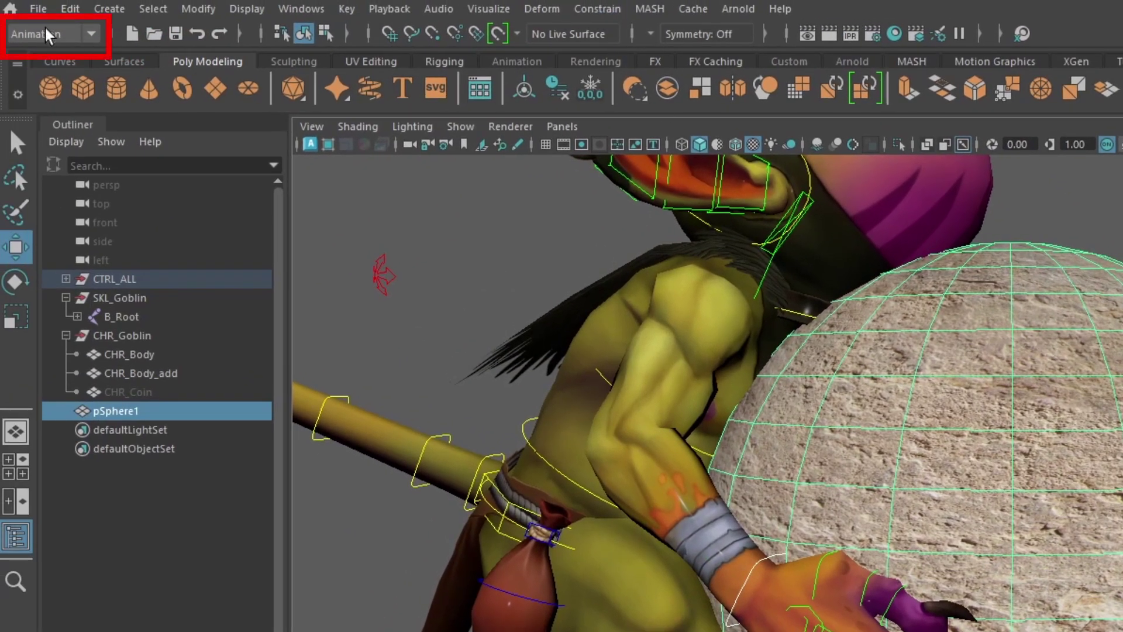
pyautogui.click(597, 9)
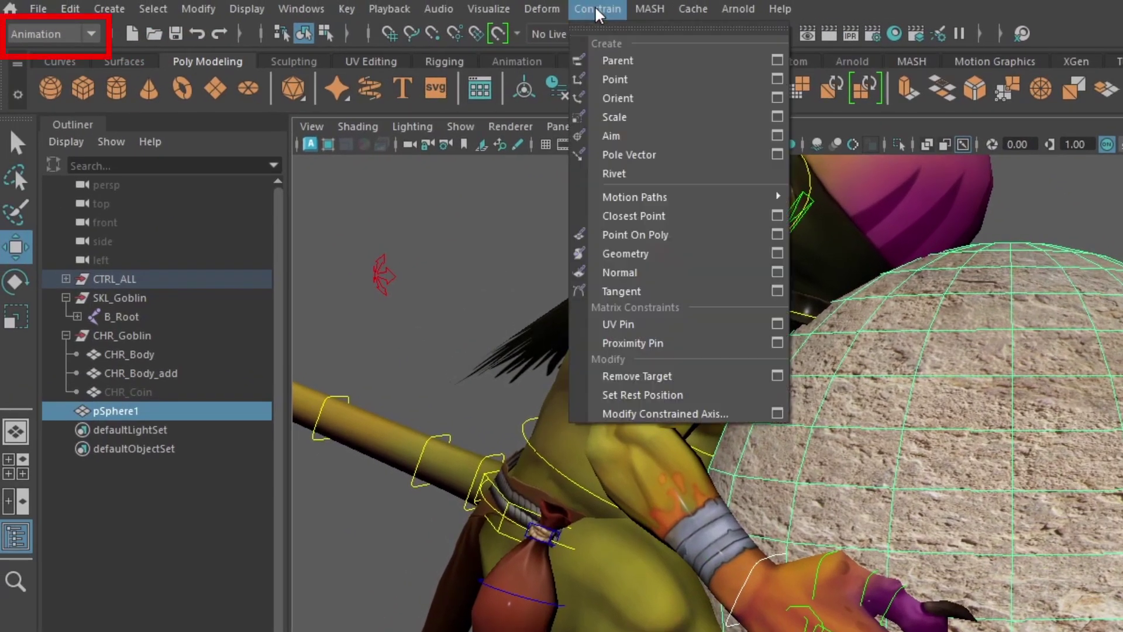
pyautogui.click(608, 58)
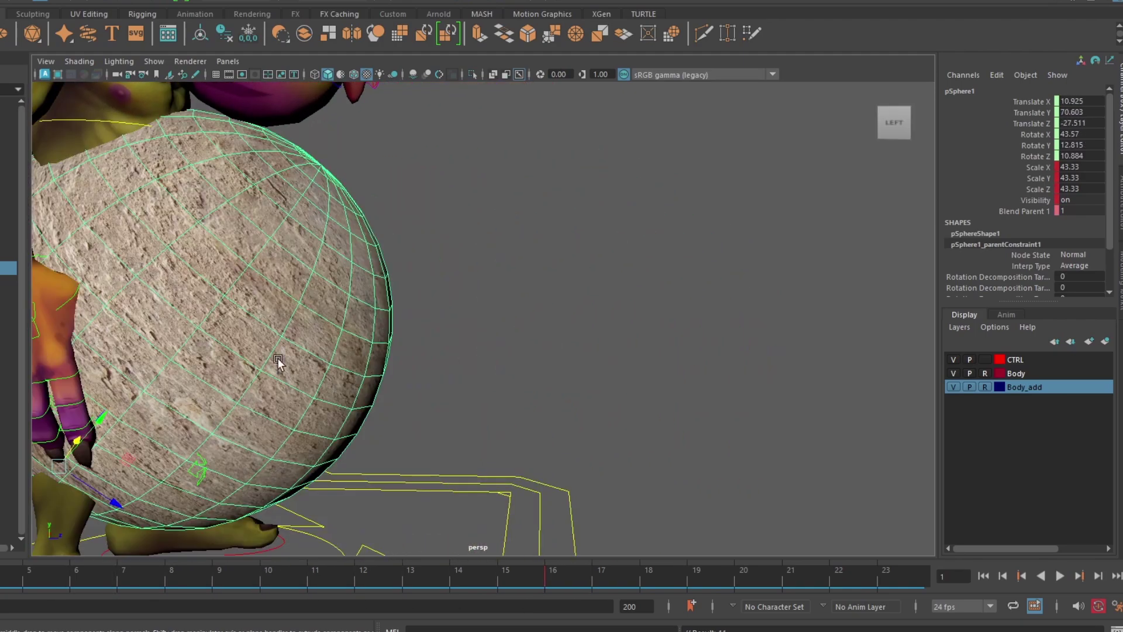
# Step: Scrub frames 1, 14, 16 and 17 to confirm the boulder stays grounded until the grab
pyautogui.keyDown('alt'); pyautogui.moveTo(277, 363); pyautogui.dragTo(108, 443, button='right'); pyautogui.keyUp('alt')
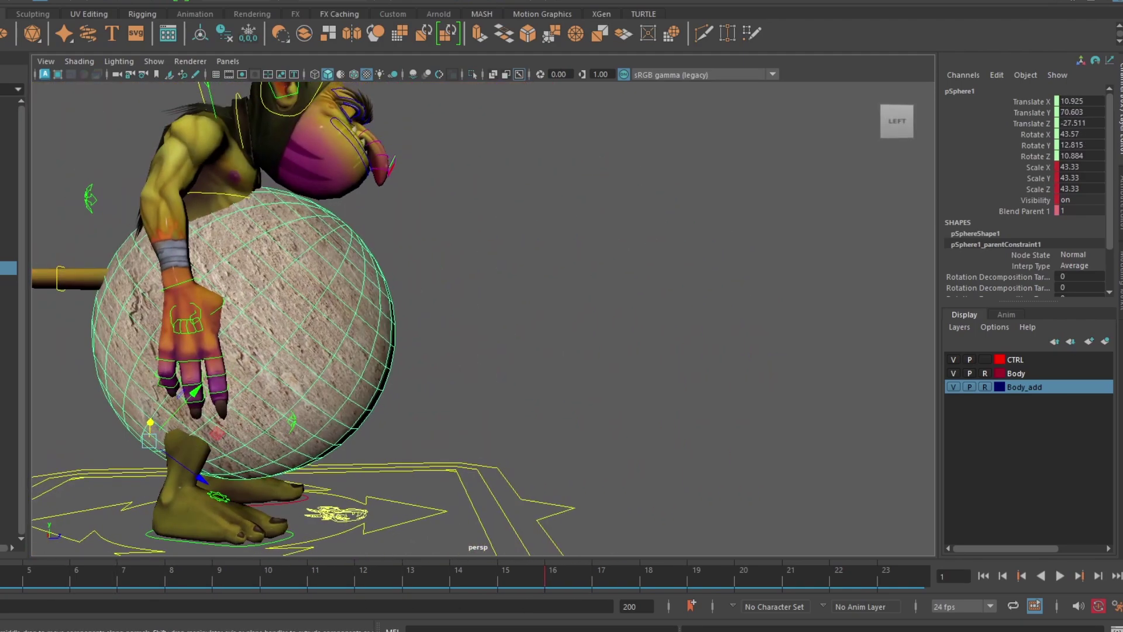
pyautogui.hotkey('alt', 'v')
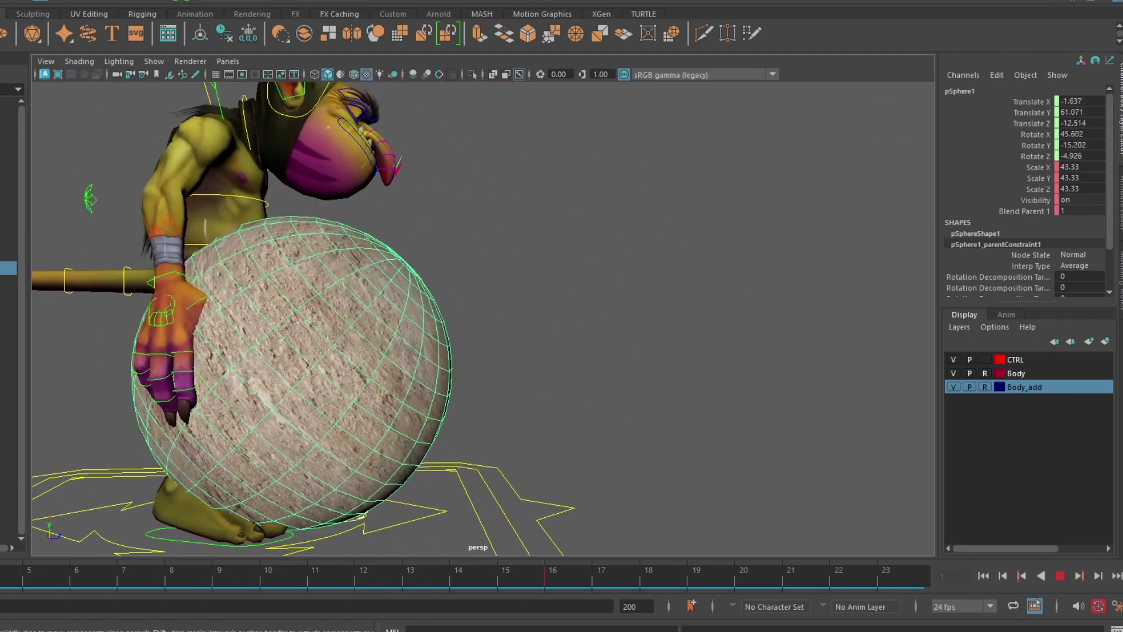
pyautogui.moveTo(93, 588)
pyautogui.mouseDown()
pyautogui.moveTo(559, 588)
pyautogui.moveTo(100, 590)
pyautogui.moveTo(574, 573)
pyautogui.moveTo(561, 573)
pyautogui.mouseUp()
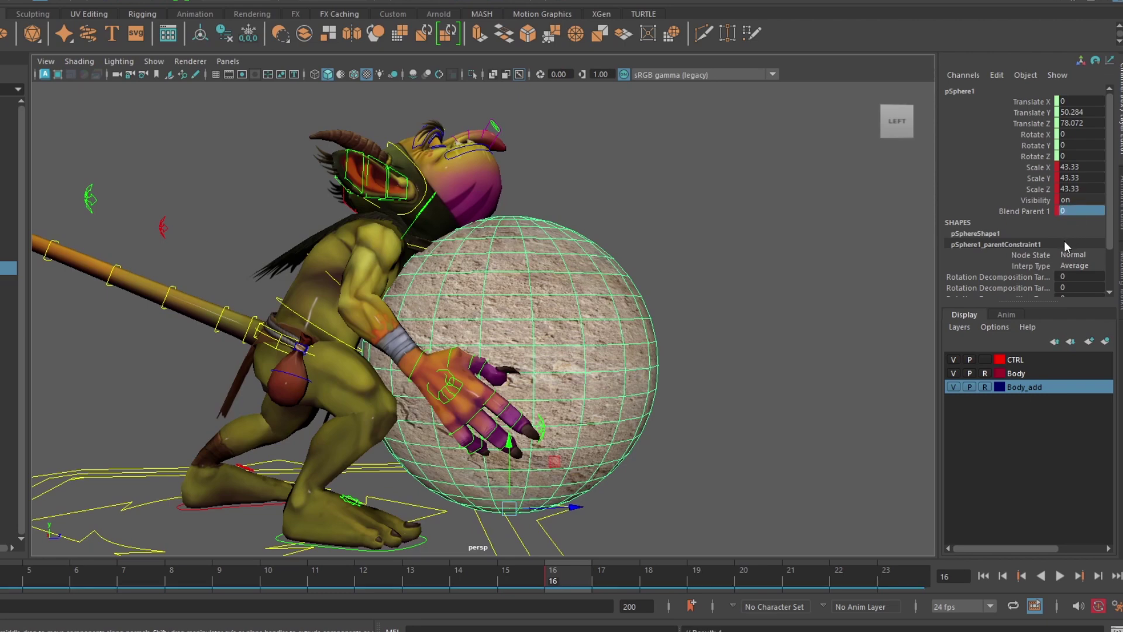
pyautogui.hotkey('alt', 'shift', 'v')
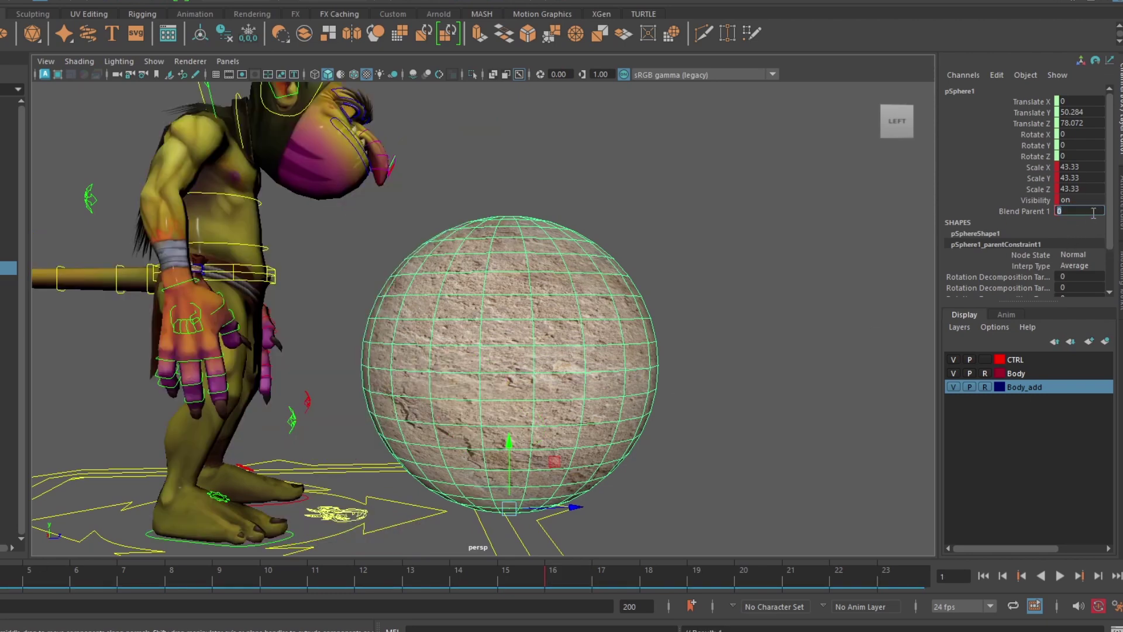
pyautogui.moveTo(61, 570); pyautogui.dragTo(473, 574)
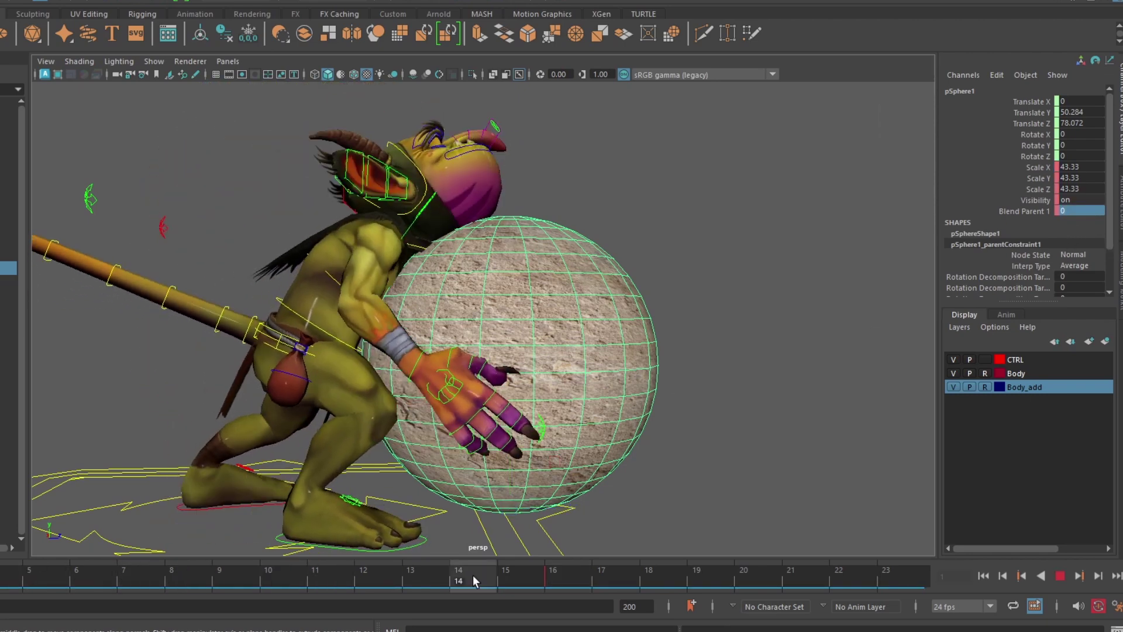
pyautogui.moveTo(560, 575); pyautogui.dragTo(602, 576)
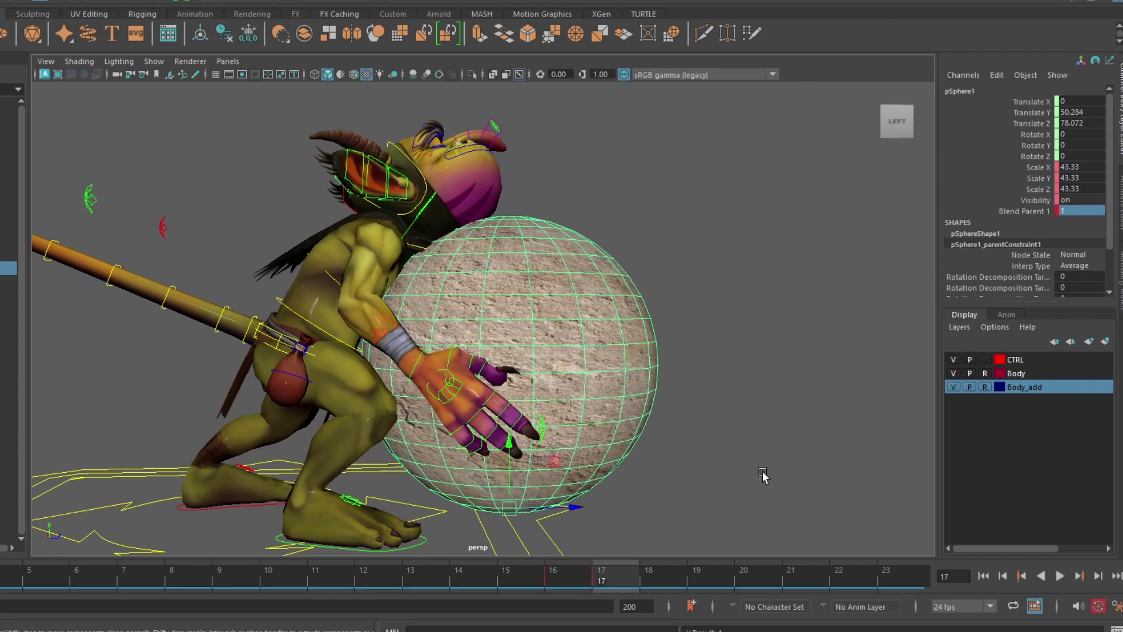
pyautogui.moveTo(558, 576); pyautogui.dragTo(616, 585)
pyautogui.keyDown('alt'); pyautogui.moveTo(730, 440); pyautogui.dragTo(646, 387, button='right'); pyautogui.keyUp('alt')
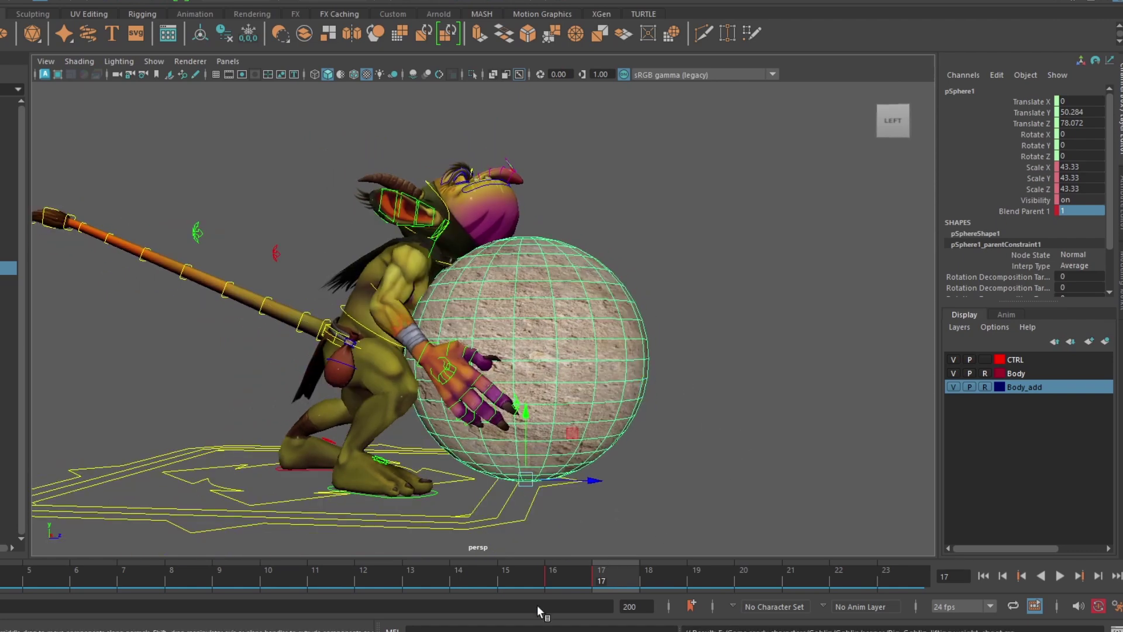
pyautogui.click(164, 590)
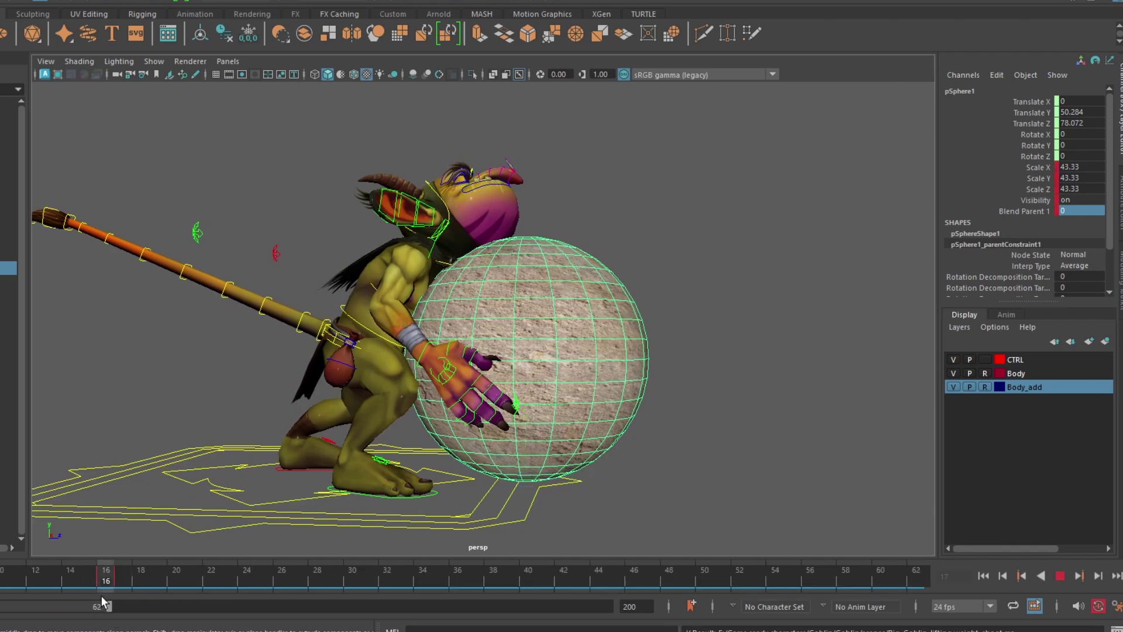
# Step: Review the crouch playback from side and front views, stopping at frame 24
pyautogui.moveTo(313, 588); pyautogui.dragTo(309, 584)
pyautogui.moveTo(327, 445)
pyautogui.keyDown('alt'); pyautogui.mouseDown()
pyautogui.moveTo(648, 352)
pyautogui.moveTo(665, 325)
pyautogui.moveTo(640, 348)
pyautogui.mouseUp(); pyautogui.keyUp('alt')
pyautogui.click(648, 352)
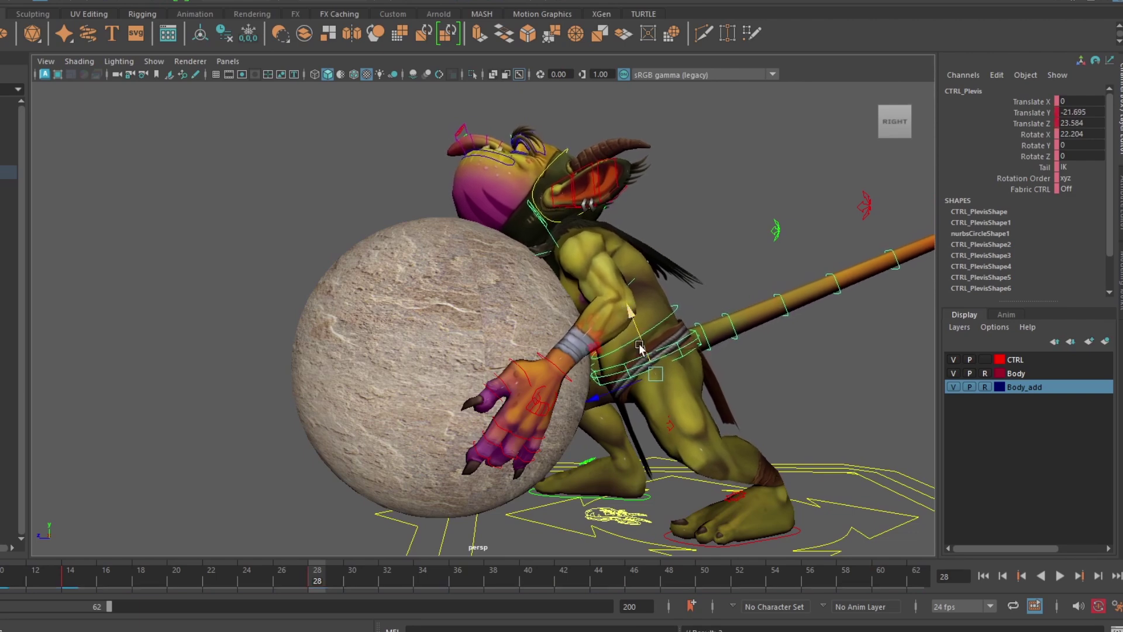
pyautogui.press(',')
pyautogui.click(701, 389)
pyautogui.keyDown('alt'); pyautogui.moveTo(701, 389); pyautogui.dragTo(676, 379); pyautogui.keyUp('alt')
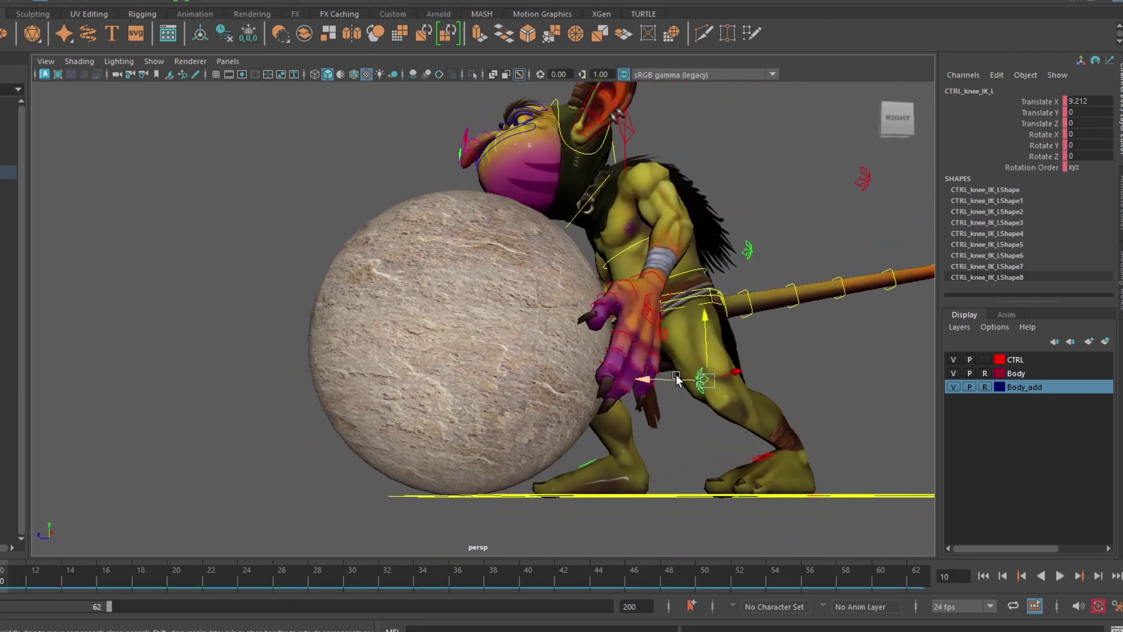
pyautogui.hotkey('alt', 'v')
pyautogui.keyDown('alt'); pyautogui.moveTo(546, 421); pyautogui.dragTo(701, 408); pyautogui.keyUp('alt')
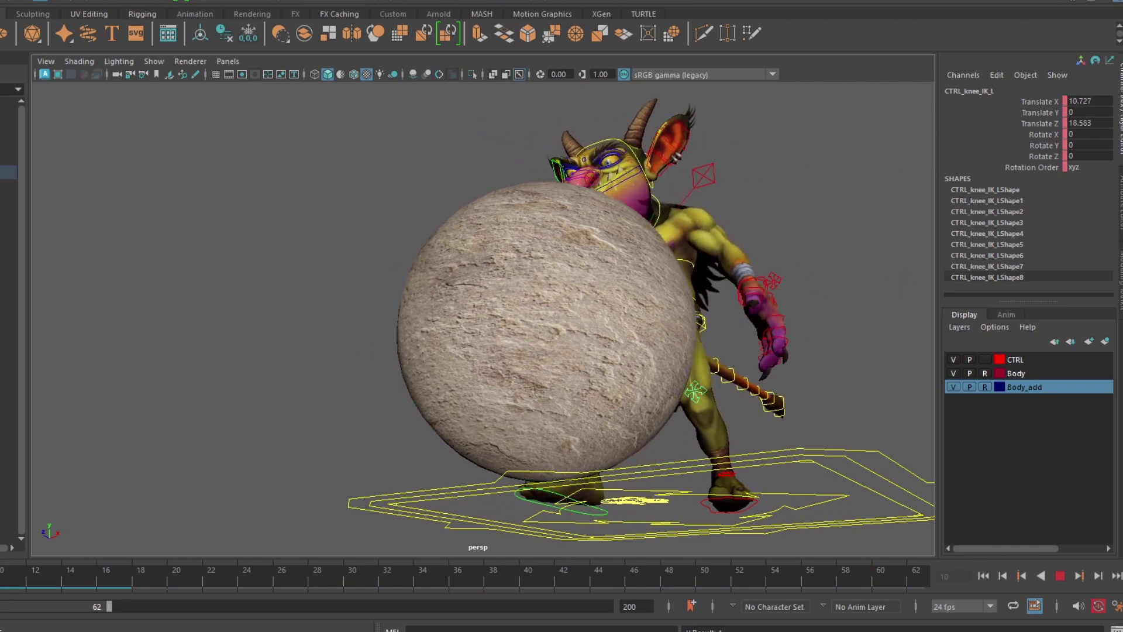
pyautogui.hotkey('alt', 'v')
pyautogui.keyDown('alt'); pyautogui.moveTo(410, 362); pyautogui.dragTo(527, 368); pyautogui.keyUp('alt')
pyautogui.scroll(3, 538, 367)
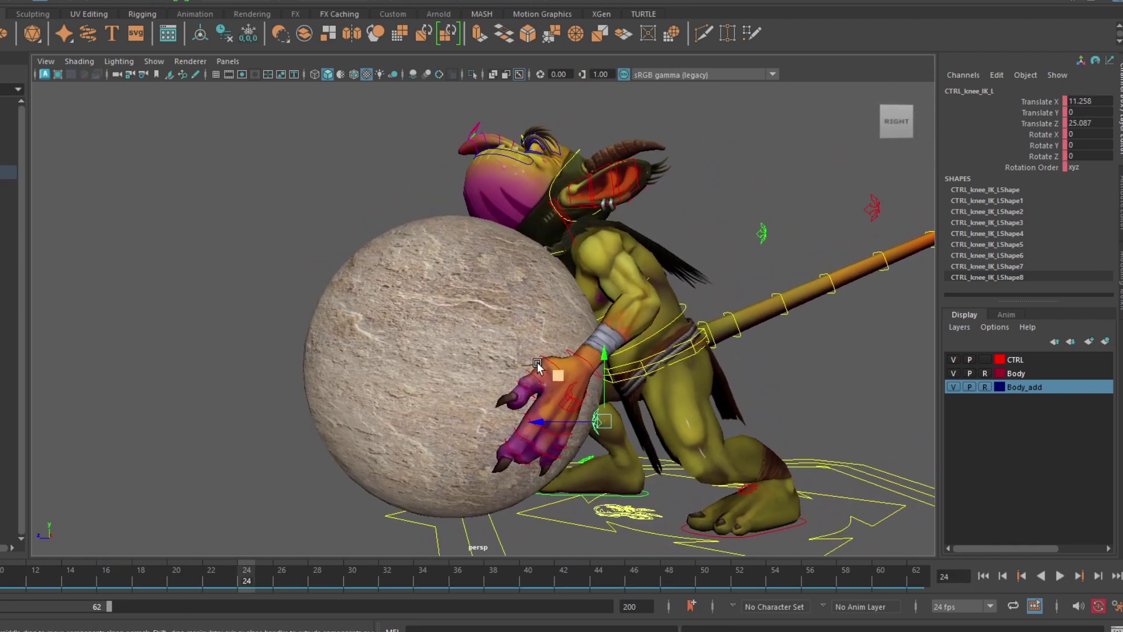
# Step: At frame 28, lower CTRL_Plevis, push it toward the boulder and tilt it upright
pyautogui.click(685, 351)
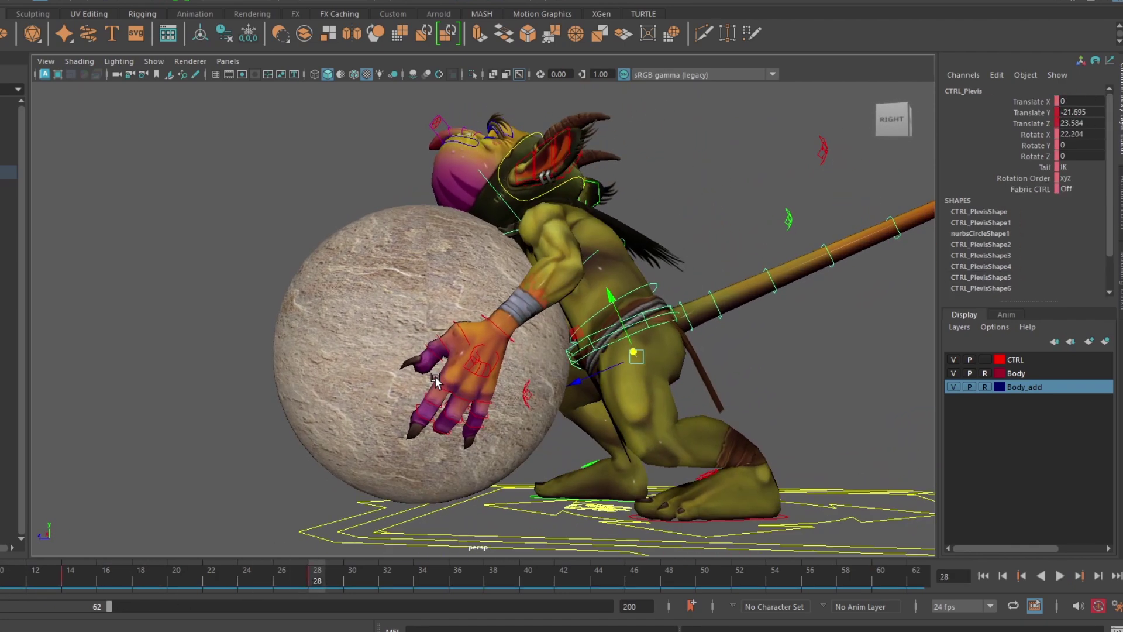
pyautogui.moveTo(435, 381)
pyautogui.keyDown('alt'); pyautogui.mouseDown()
pyautogui.moveTo(666, 322)
pyautogui.moveTo(628, 338)
pyautogui.mouseUp(); pyautogui.keyUp('alt')
pyautogui.moveTo(591, 411)
pyautogui.mouseDown()
pyautogui.moveTo(568, 408)
pyautogui.moveTo(591, 403)
pyautogui.mouseUp()
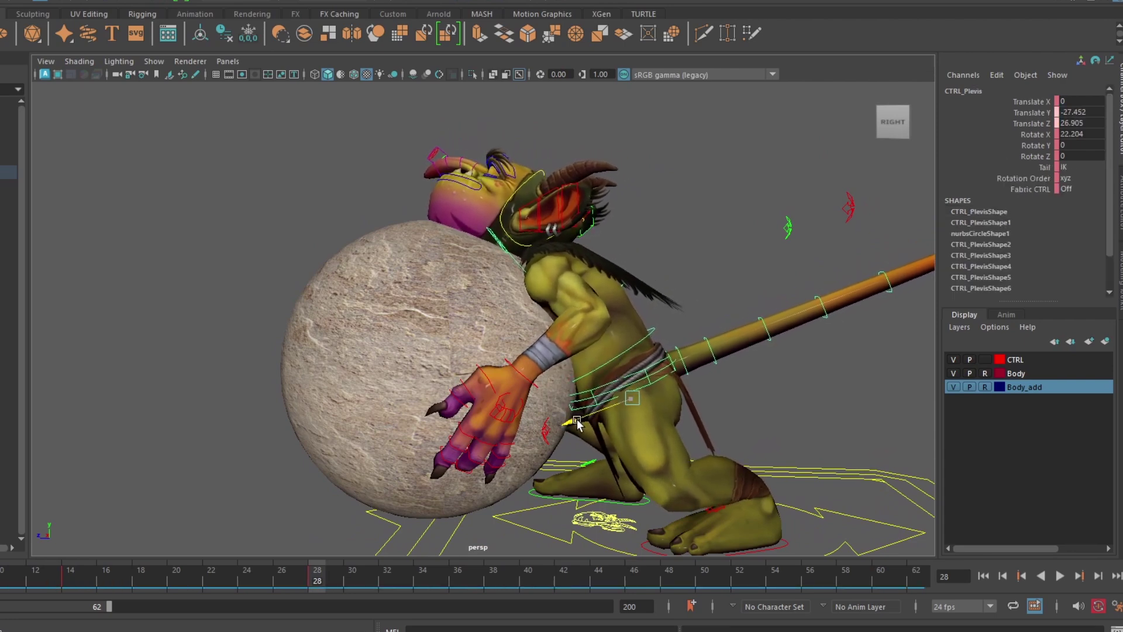
pyautogui.press('e')
pyautogui.moveTo(672, 361); pyautogui.dragTo(655, 386)
pyautogui.press('w')
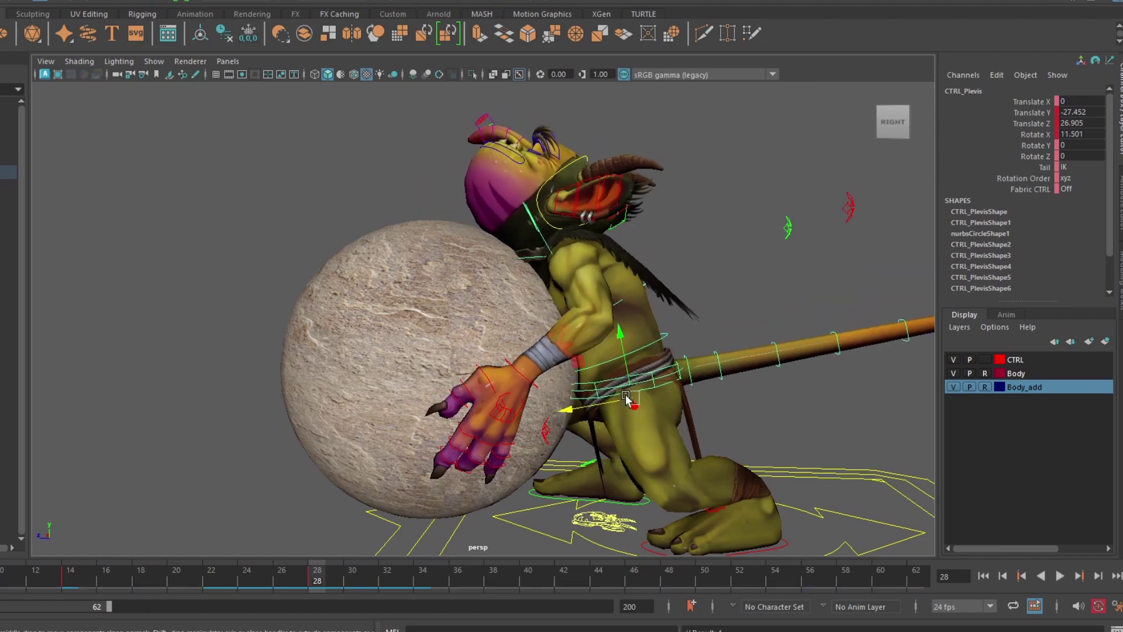
pyautogui.moveTo(588, 409); pyautogui.dragTo(584, 410)
# Step: Compare frames 15 and 28 and play back the revised crouch
pyautogui.moveTo(317, 582)
pyautogui.mouseDown()
pyautogui.moveTo(84, 590)
pyautogui.moveTo(317, 582)
pyautogui.mouseUp()
pyautogui.keyDown('alt'); pyautogui.moveTo(327, 374); pyautogui.dragTo(353, 374); pyautogui.keyUp('alt')
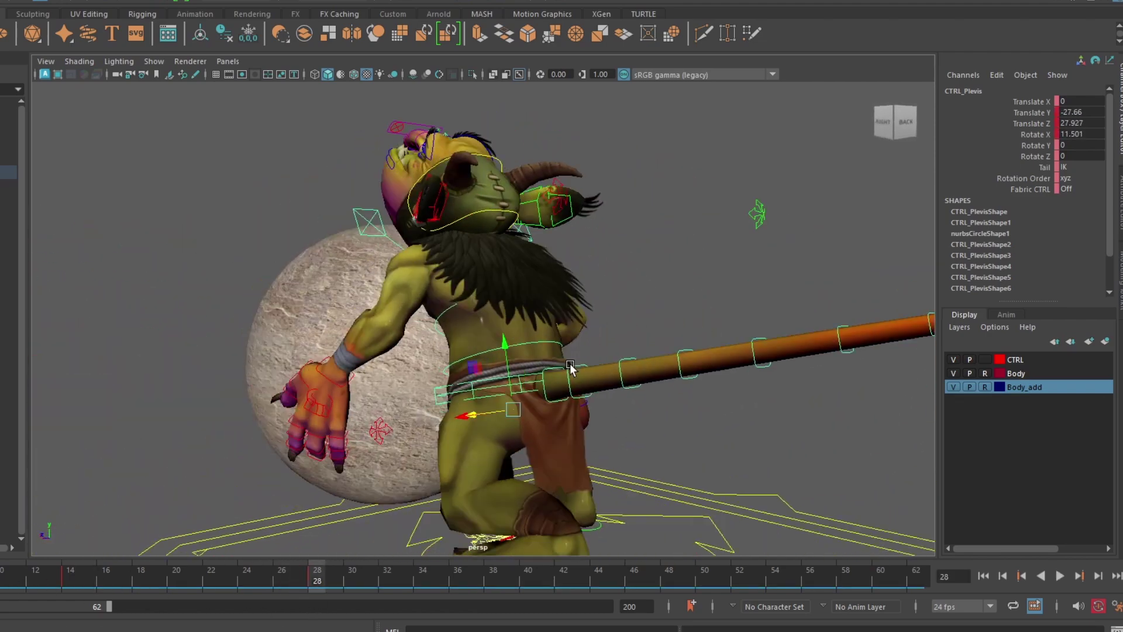
pyautogui.hotkey('alt', 'v')
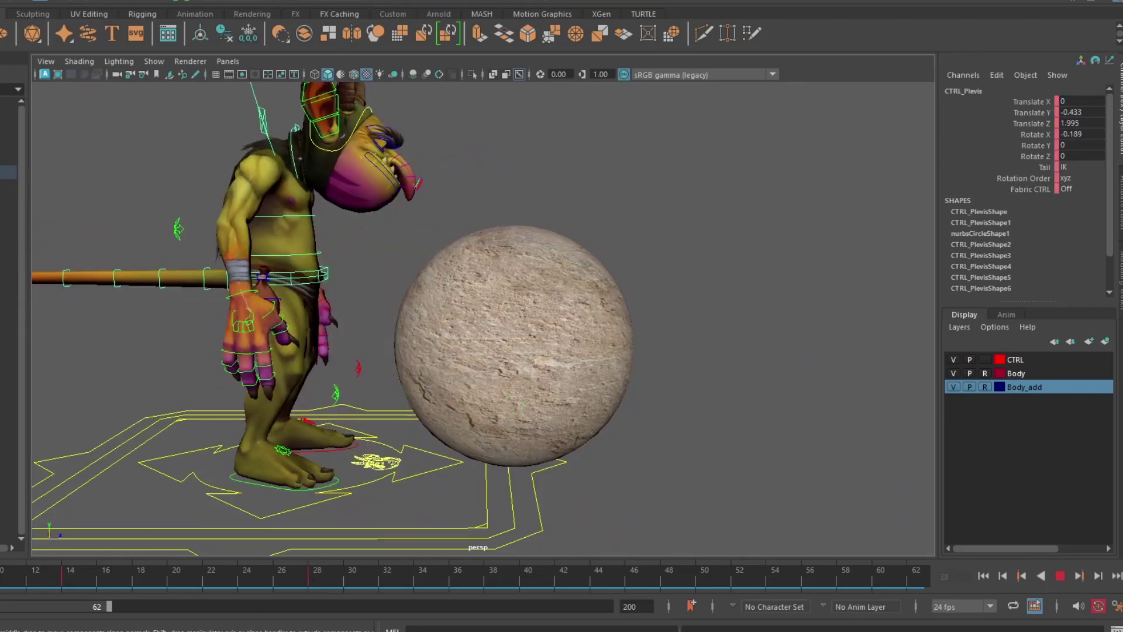
pyautogui.keyDown('alt'); pyautogui.moveTo(280, 350); pyautogui.dragTo(301, 316); pyautogui.keyUp('alt')
pyautogui.hotkey('alt', 'v')
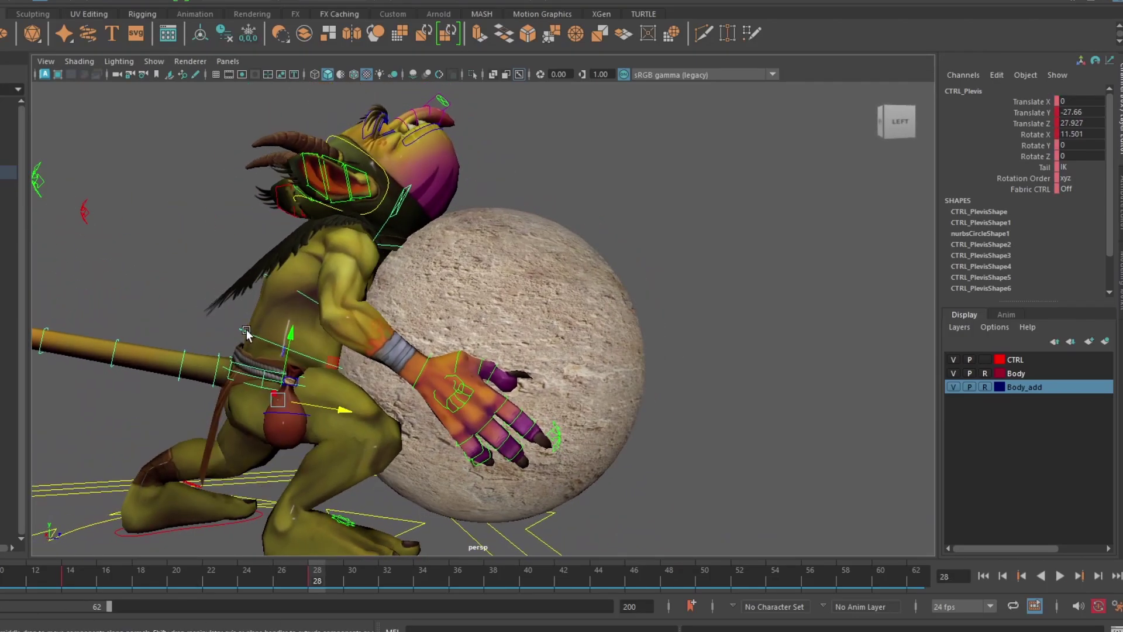
pyautogui.moveTo(375, 237)
pyautogui.keyDown('alt'); pyautogui.mouseDown()
pyautogui.moveTo(614, 268)
pyautogui.moveTo(413, 238)
pyautogui.mouseUp(); pyautogui.keyUp('alt')
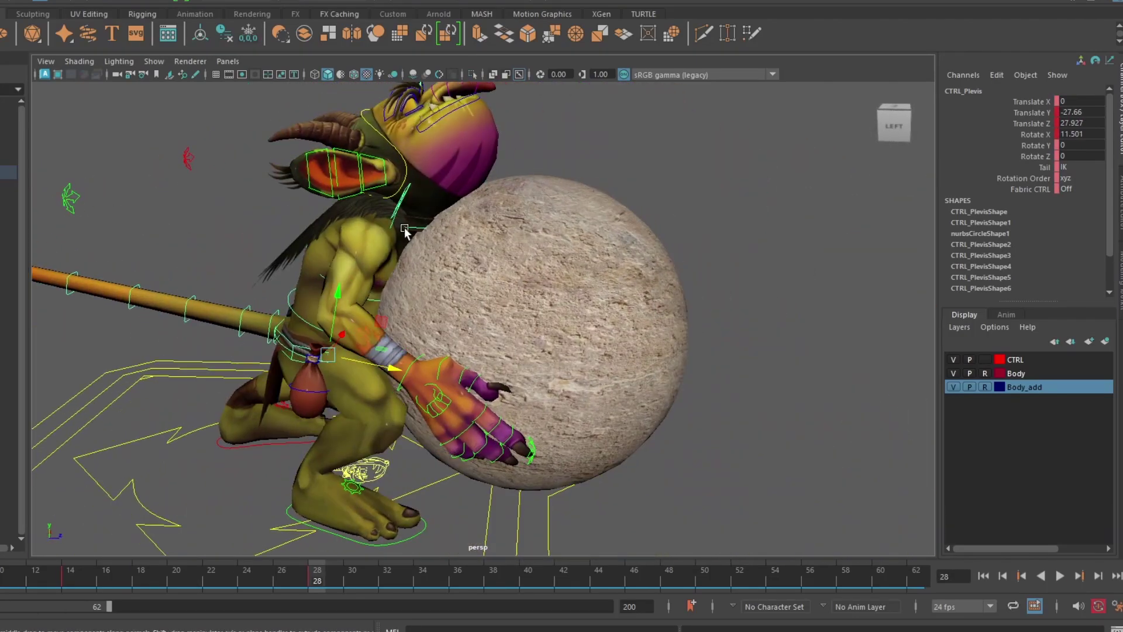
pyautogui.click(411, 234)
pyautogui.hotkey('alt', 'v')
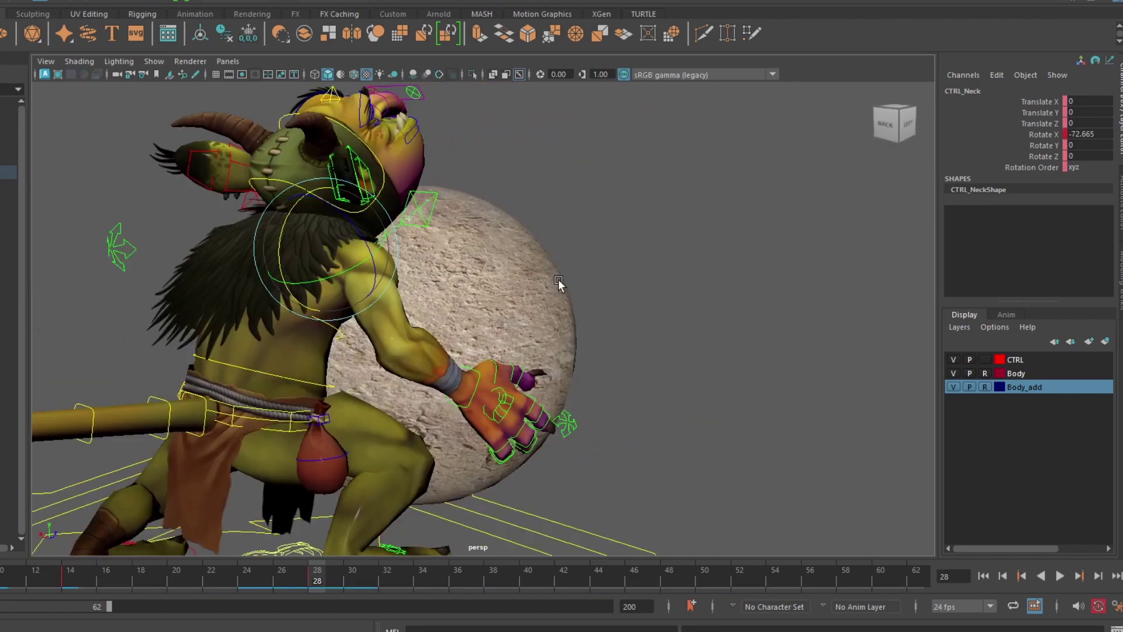
# Step: Rotate CTRL_Spine_2 to bend the torso and CTRL_Neck X from -72.665 to about -53.3
pyautogui.keyDown('alt'); pyautogui.moveTo(453, 187); pyautogui.dragTo(234, 193); pyautogui.keyUp('alt')
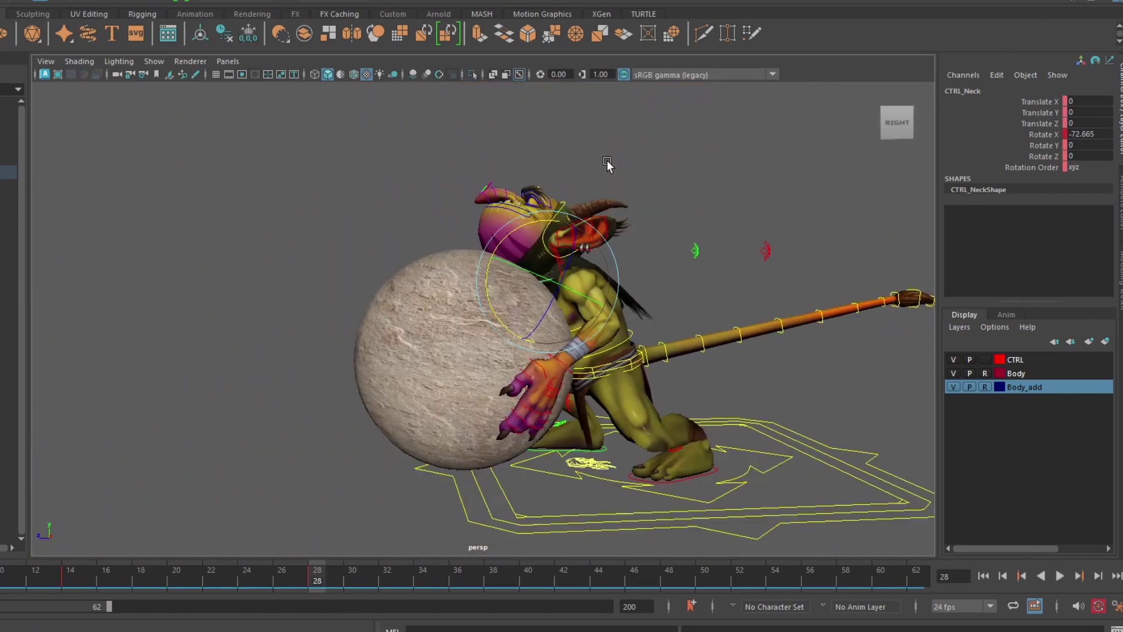
pyautogui.scroll(-5, 649, 361)
pyautogui.hotkey('alt', 'v')
pyautogui.scroll(5, 622, 301)
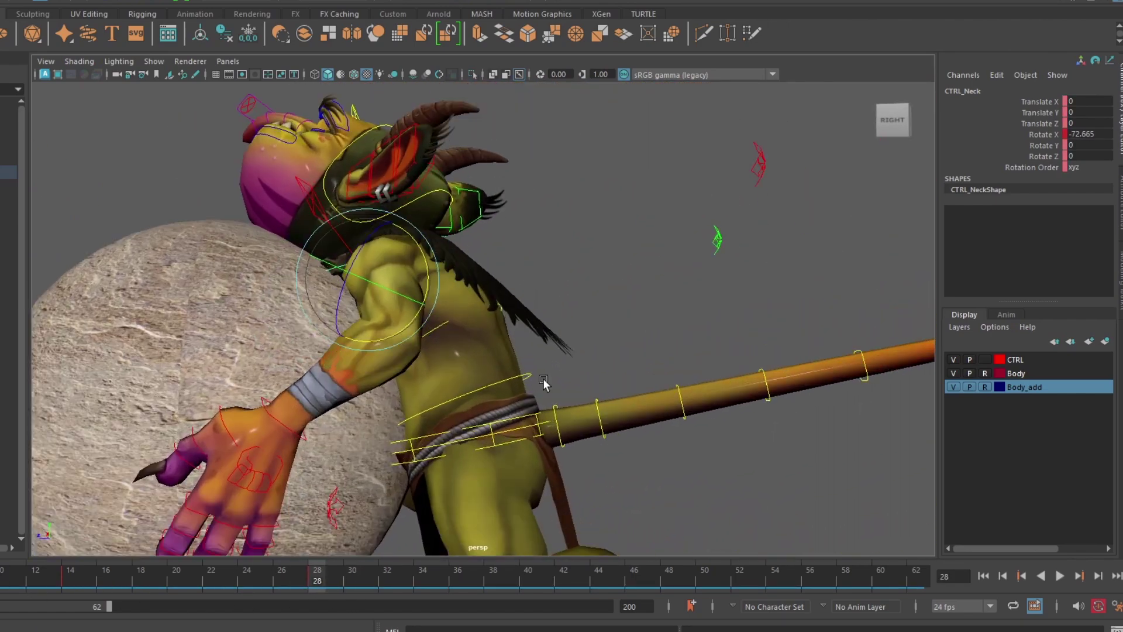
pyautogui.scroll(2, 526, 351)
pyautogui.click(473, 395)
pyautogui.click(427, 333)
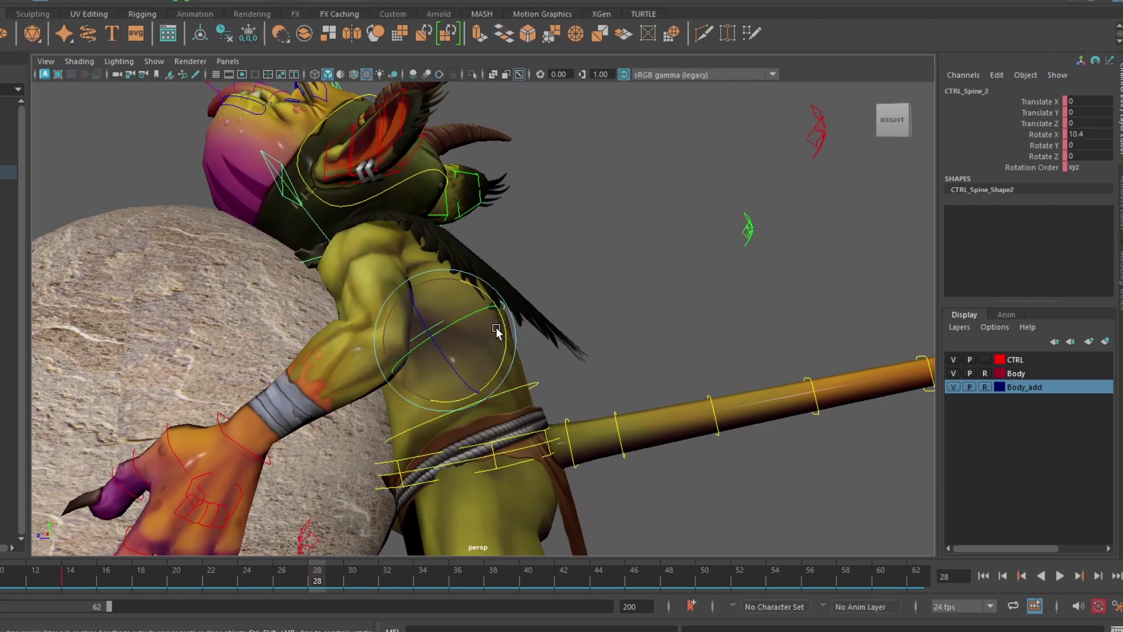
pyautogui.moveTo(501, 353)
pyautogui.mouseDown()
pyautogui.moveTo(508, 369)
pyautogui.moveTo(427, 350)
pyautogui.mouseUp()
pyautogui.click(622, 275)
pyautogui.moveTo(621, 275)
pyautogui.mouseDown()
pyautogui.moveTo(639, 300)
pyautogui.moveTo(617, 295)
pyautogui.moveTo(642, 360)
pyautogui.moveTo(485, 370)
pyautogui.mouseUp()
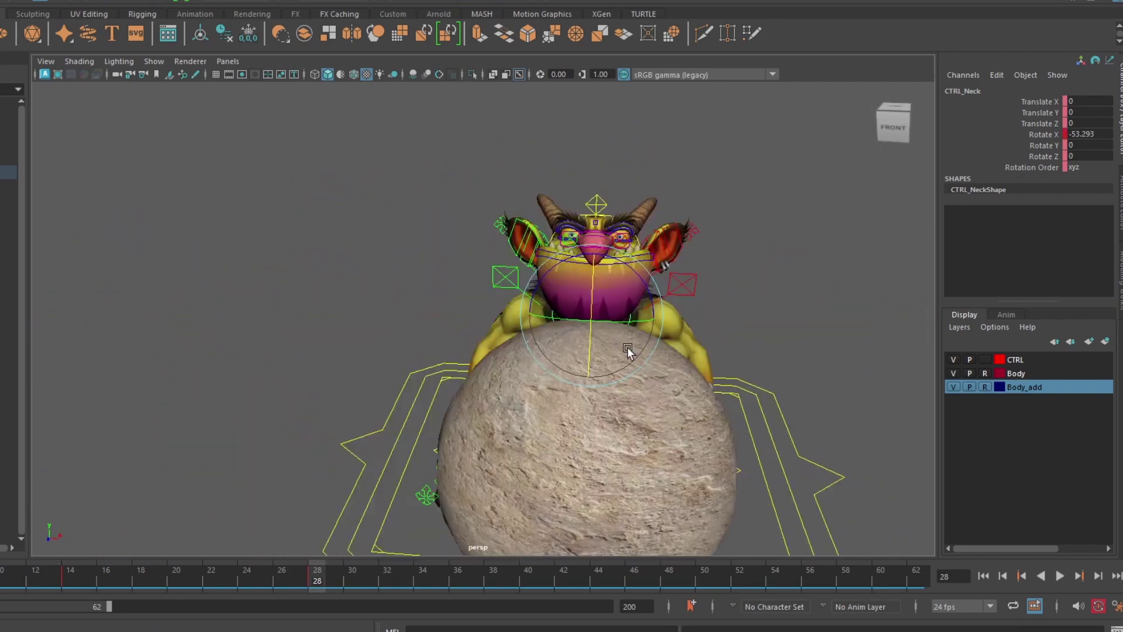
pyautogui.moveTo(580, 358)
pyautogui.keyDown('alt'); pyautogui.mouseDown()
pyautogui.moveTo(566, 449)
pyautogui.moveTo(665, 176)
pyautogui.mouseUp(); pyautogui.keyUp('alt')
# Step: At frame 26, set the eyebrow control's Translate Y to about -0.85 and play back
pyautogui.scroll(5, 585, 351)
pyautogui.click(672, 169)
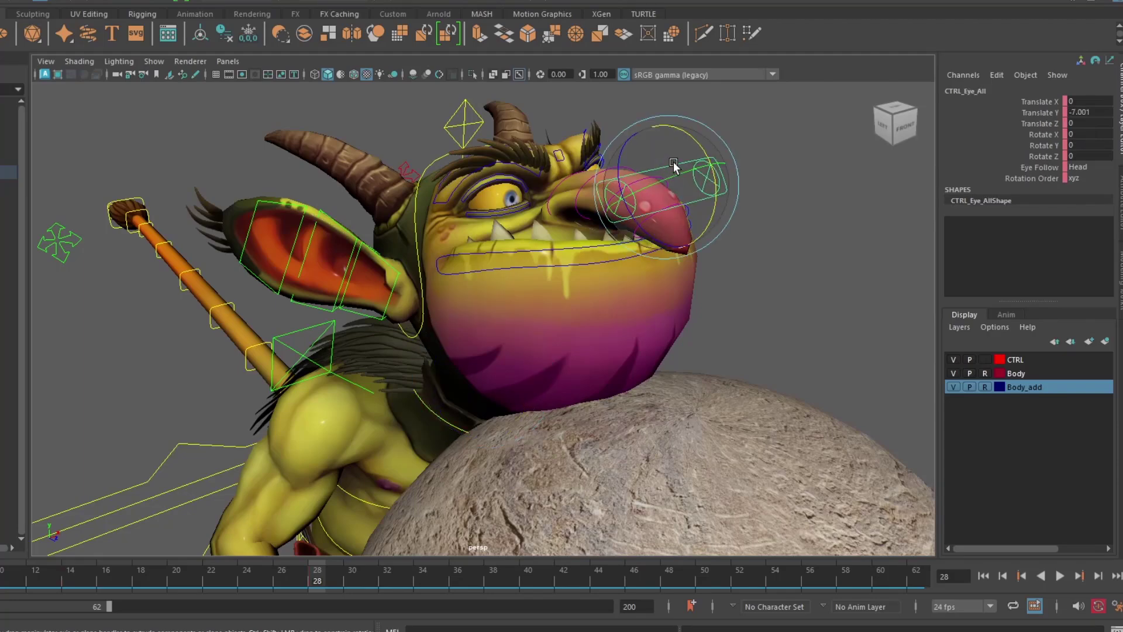
pyautogui.keyDown('alt'); pyautogui.moveTo(782, 193); pyautogui.dragTo(603, 240); pyautogui.keyUp('alt')
pyautogui.click(519, 159)
pyautogui.moveTo(519, 159)
pyautogui.keyDown('alt'); pyautogui.mouseDown()
pyautogui.moveTo(555, 193)
pyautogui.moveTo(596, 186)
pyautogui.mouseUp(); pyautogui.keyUp('alt')
pyautogui.moveTo(302, 584); pyautogui.dragTo(214, 589)
pyautogui.click(285, 586)
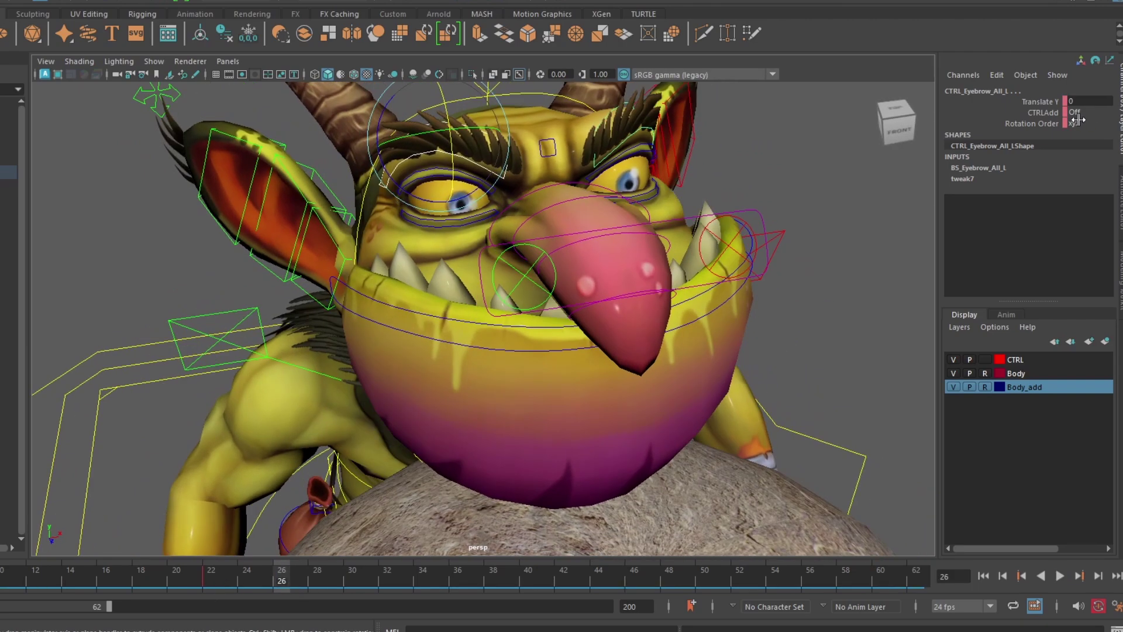
pyautogui.moveTo(772, 233)
pyautogui.mouseDown(button='middle')
pyautogui.moveTo(809, 233)
pyautogui.moveTo(778, 220)
pyautogui.moveTo(786, 230)
pyautogui.mouseUp(button='middle')
pyautogui.keyDown('alt'); pyautogui.moveTo(198, 567); pyautogui.dragTo(537, 392); pyautogui.keyUp('alt')
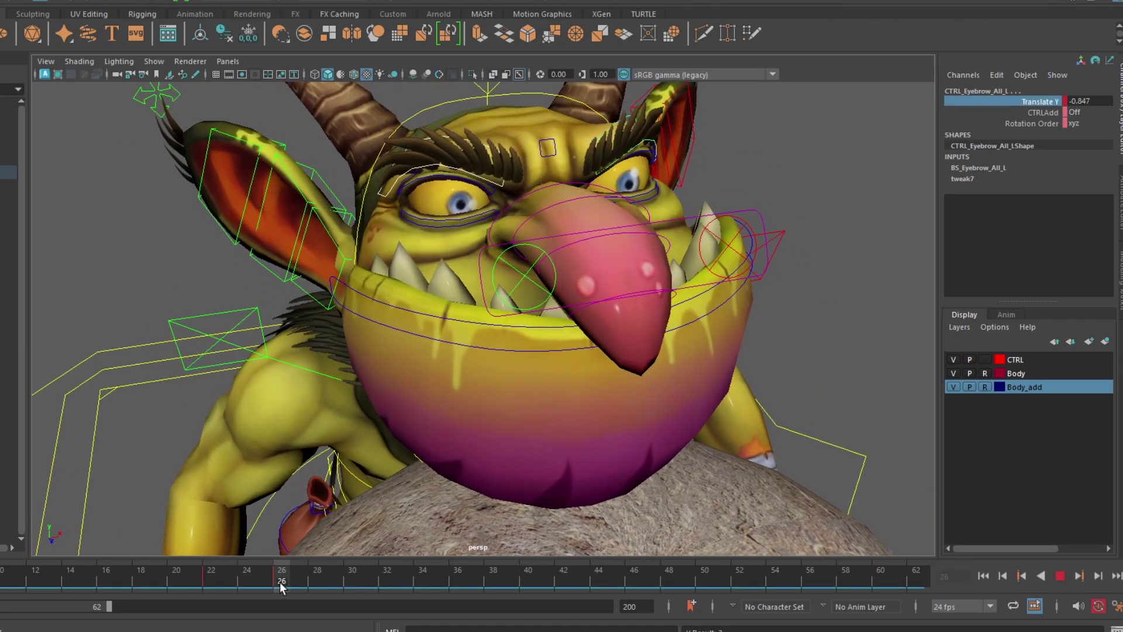
pyautogui.hotkey('alt', 'v')
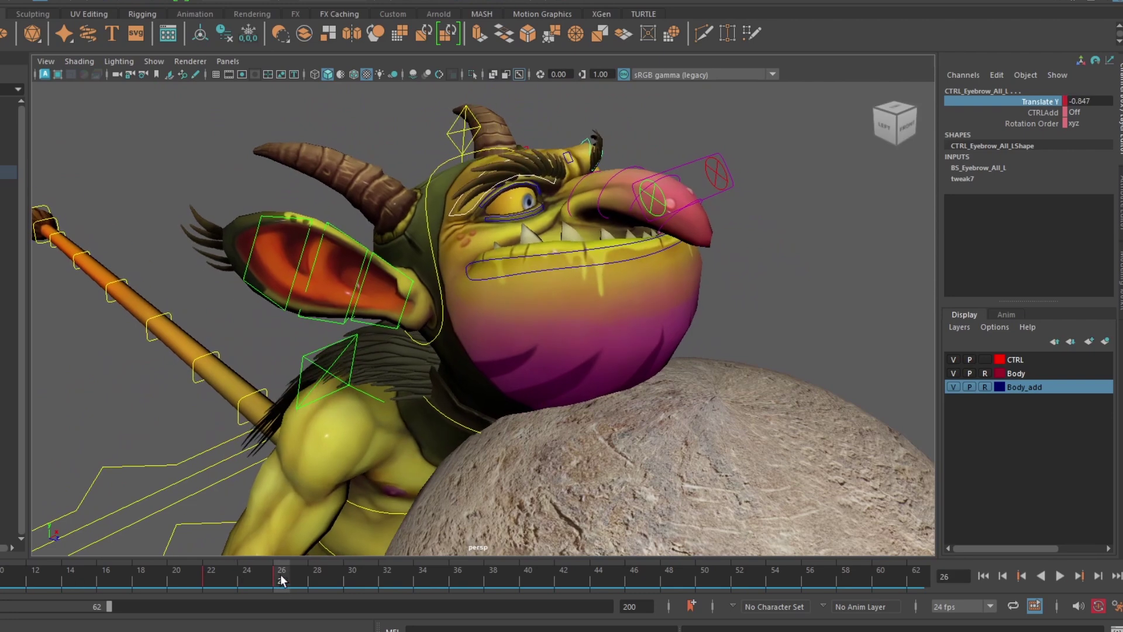
pyautogui.hotkey('alt', 'v')
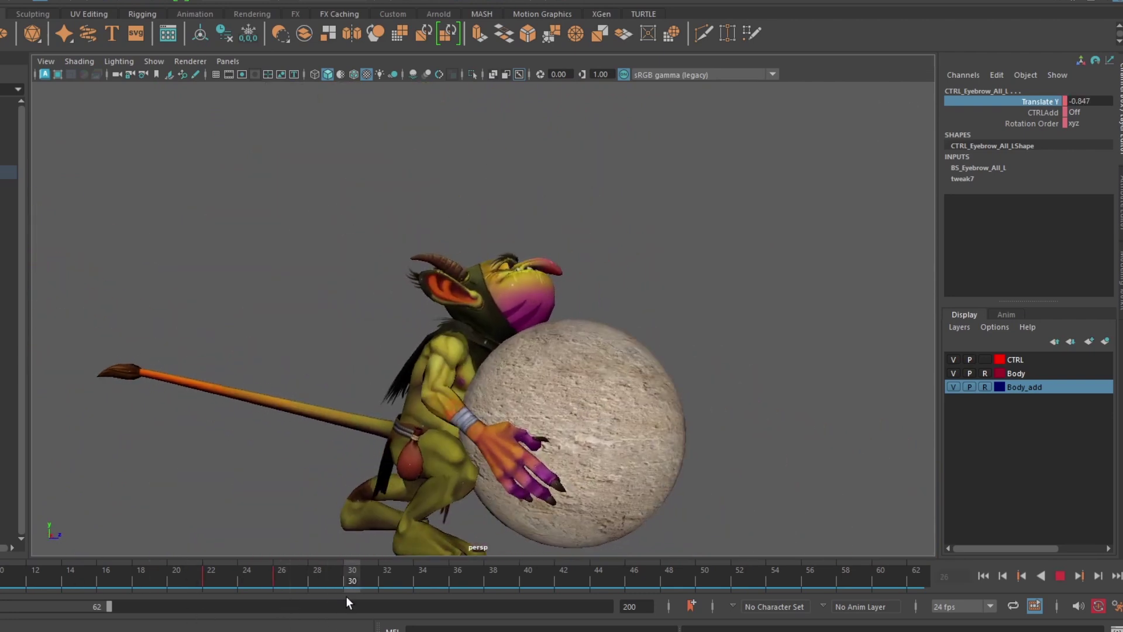
pyautogui.moveTo(345, 595)
pyautogui.keyDown('alt'); pyautogui.mouseDown()
pyautogui.moveTo(526, 438)
pyautogui.moveTo(538, 437)
pyautogui.moveTo(515, 445)
pyautogui.moveTo(696, 455)
pyautogui.mouseUp(); pyautogui.keyUp('alt')
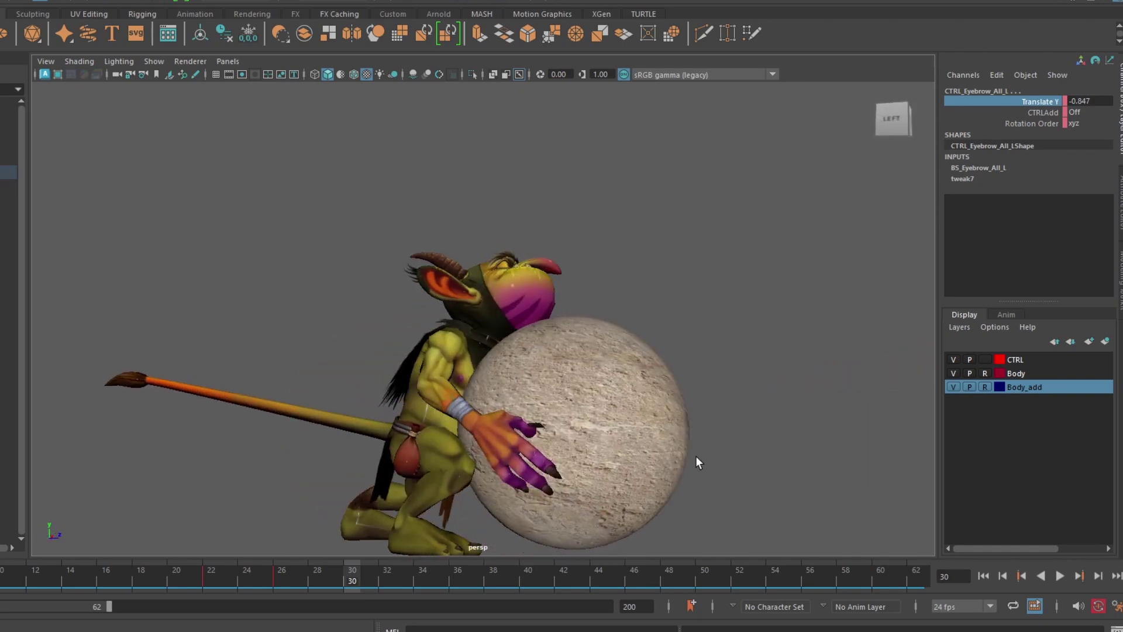
pyautogui.click(471, 425)
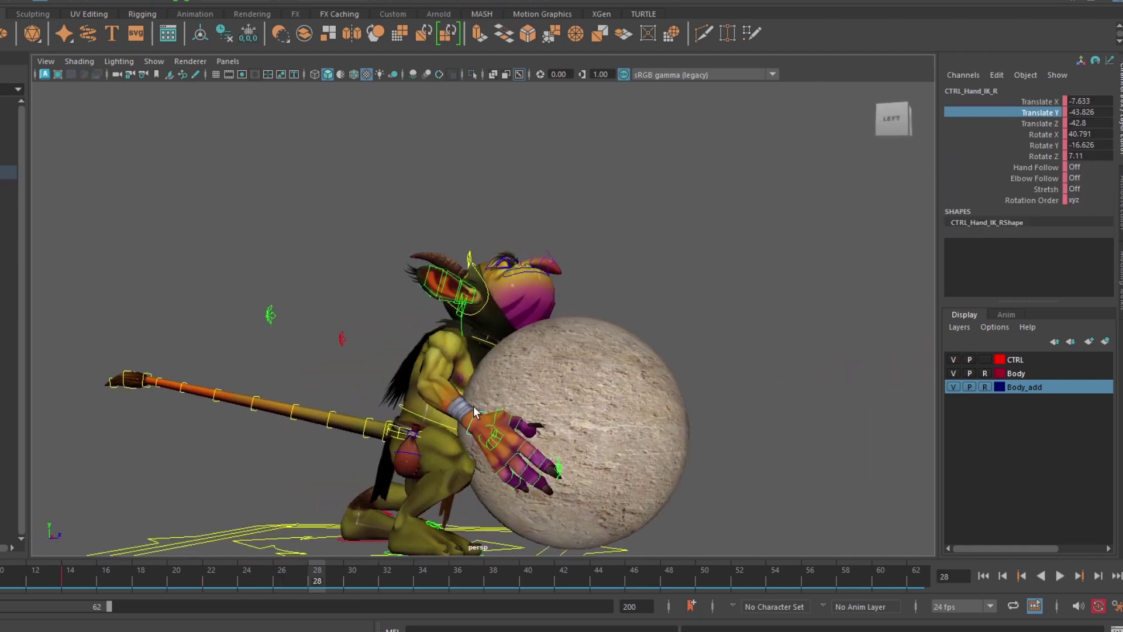
pyautogui.click(472, 402)
pyautogui.click(470, 434)
pyautogui.keyDown('alt'); pyautogui.moveTo(482, 425); pyautogui.dragTo(713, 423); pyautogui.keyUp('alt')
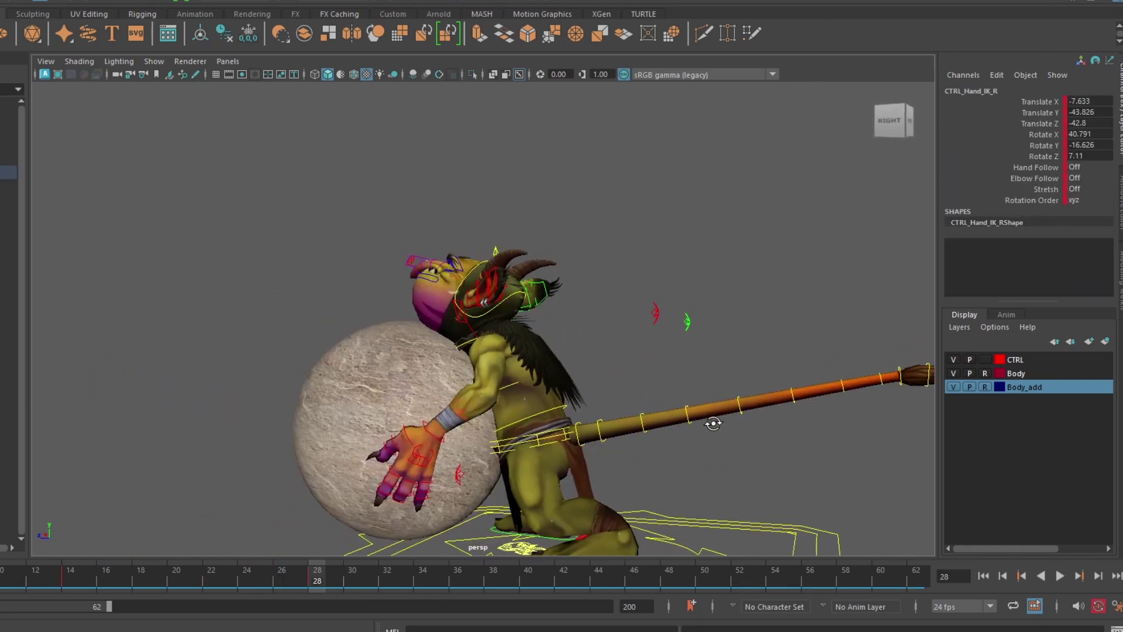
pyautogui.keyDown('alt'); pyautogui.moveTo(423, 478); pyautogui.dragTo(402, 447, button='right'); pyautogui.keyUp('alt')
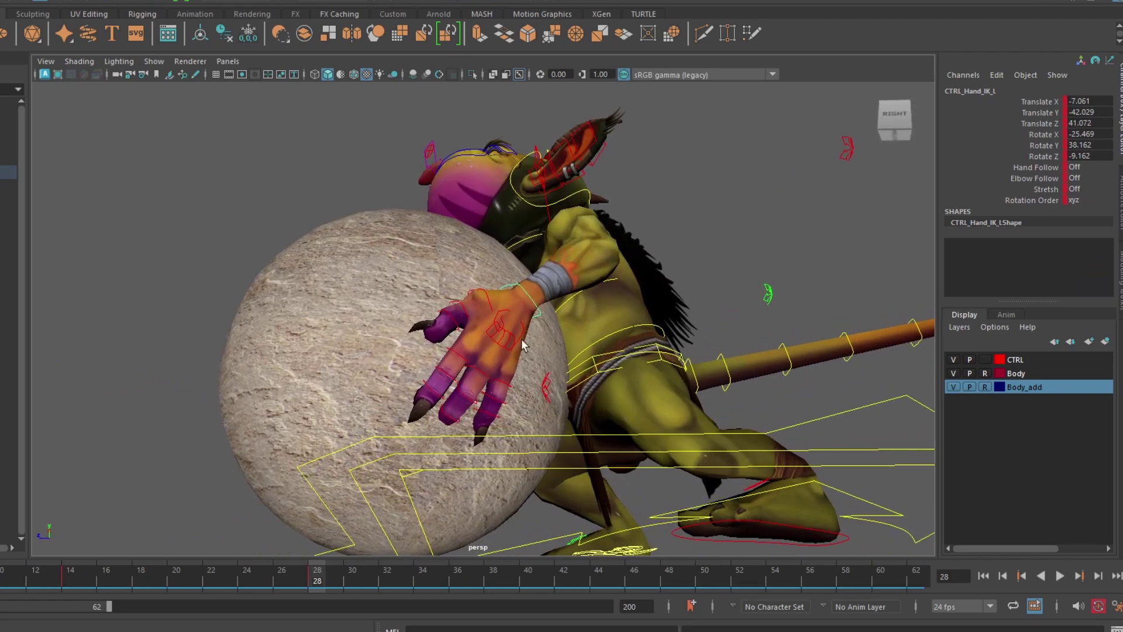
pyautogui.click(403, 447)
pyautogui.click(73, 572)
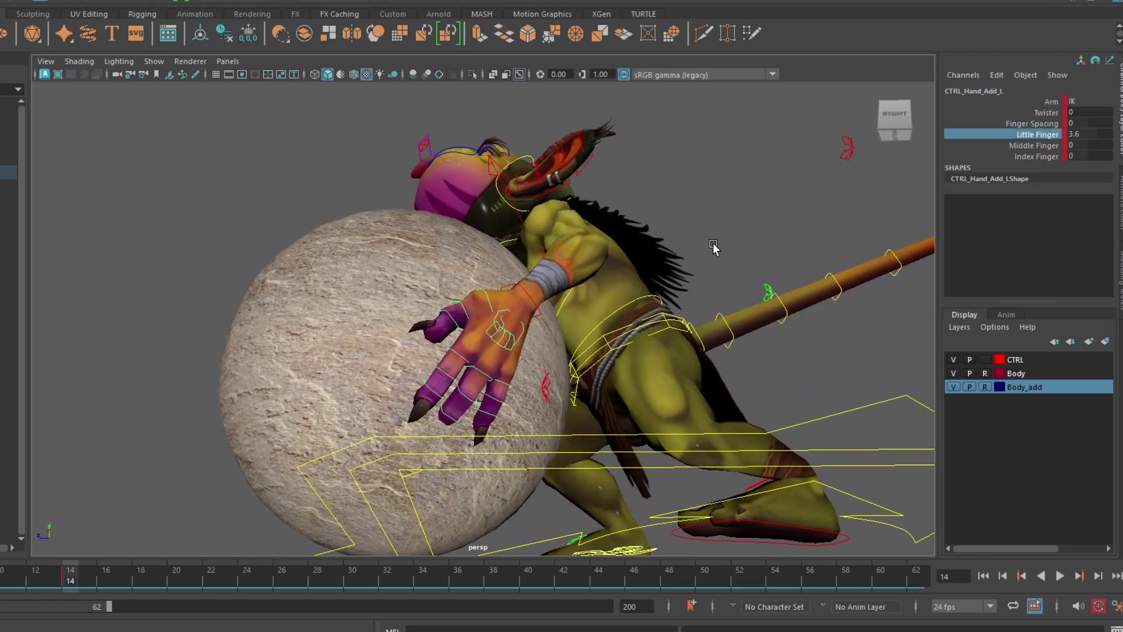
pyautogui.click(529, 293)
pyautogui.hotkey('alt', 'v')
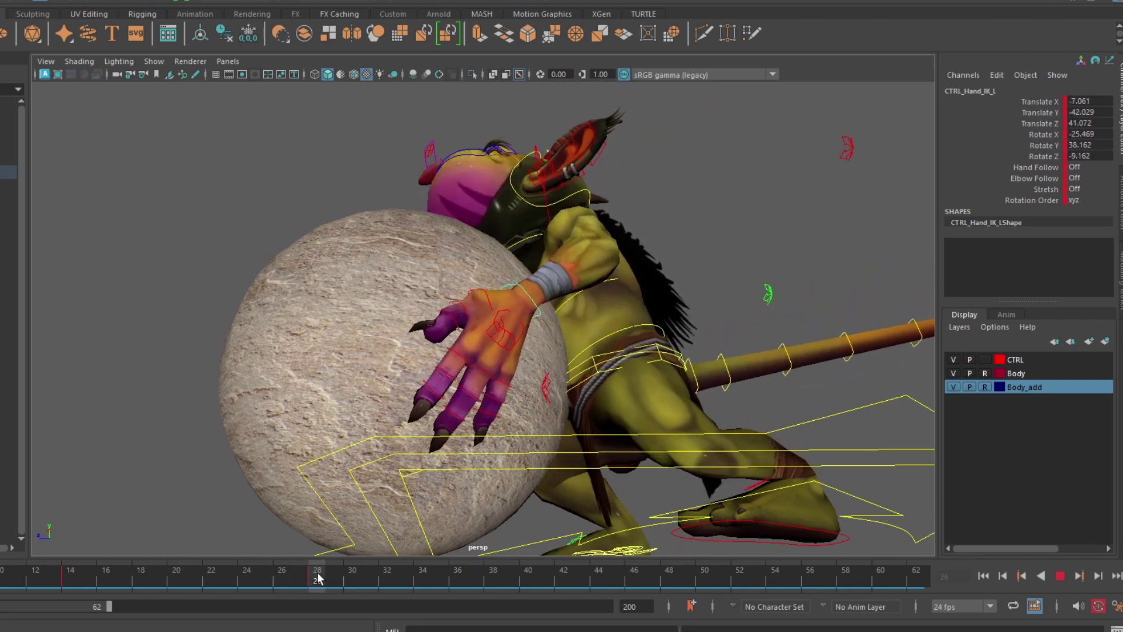
pyautogui.click(1059, 576)
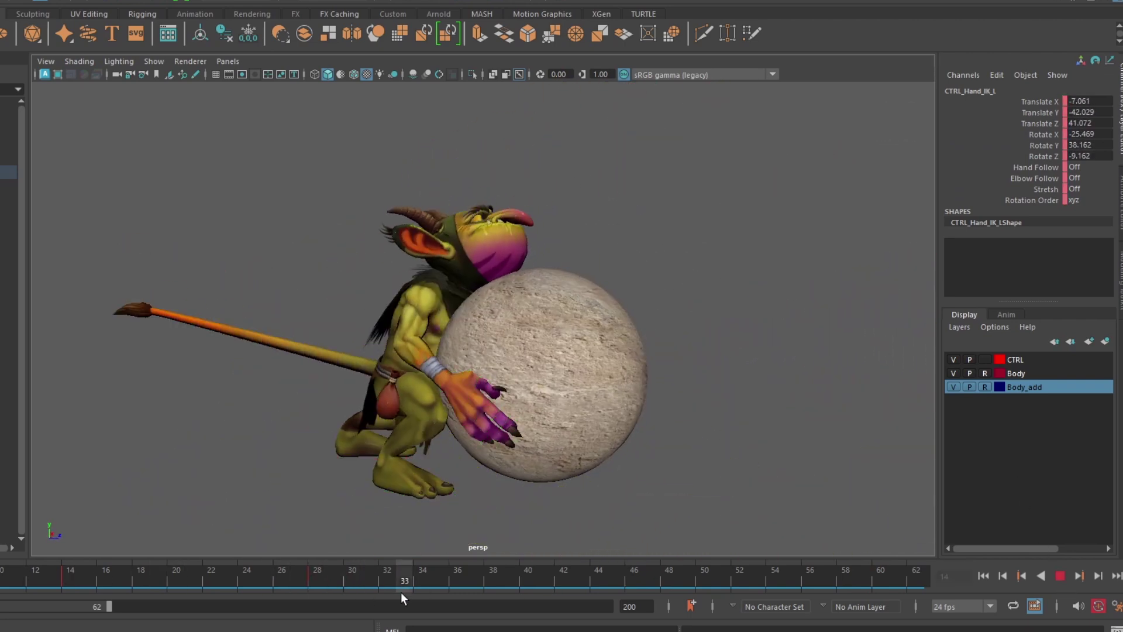
pyautogui.keyDown('alt'); pyautogui.moveTo(416, 451); pyautogui.dragTo(625, 374); pyautogui.keyUp('alt')
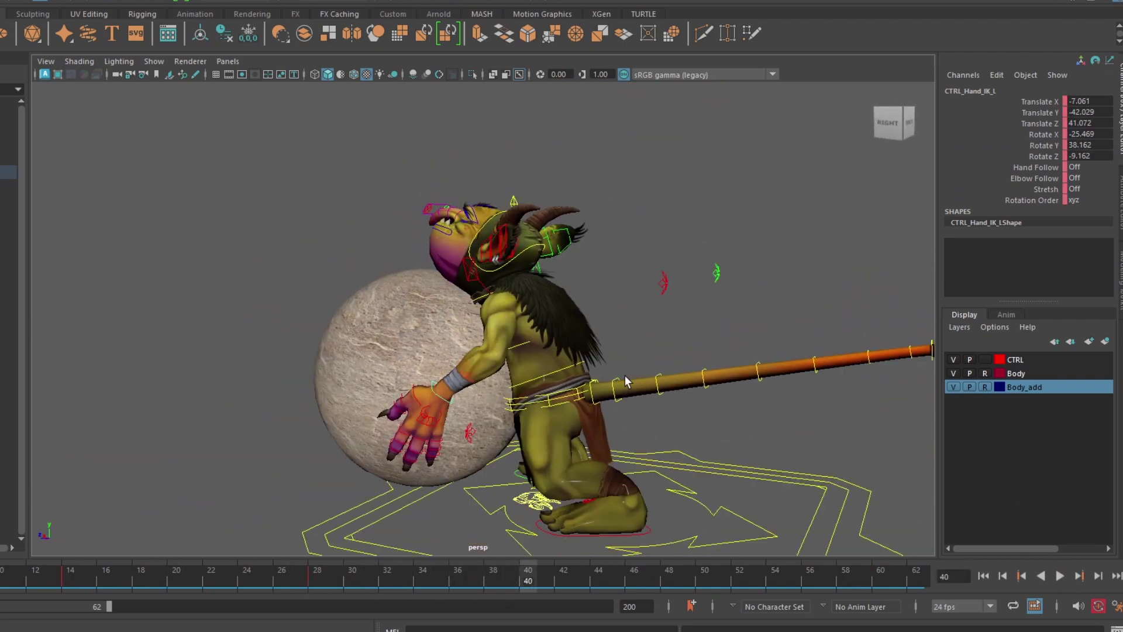
pyautogui.click(557, 395)
pyautogui.moveTo(557, 395)
pyautogui.keyDown('alt'); pyautogui.mouseDown()
pyautogui.moveTo(576, 404)
pyautogui.moveTo(641, 349)
pyautogui.moveTo(545, 366)
pyautogui.moveTo(654, 362)
pyautogui.mouseUp(); pyautogui.keyUp('alt')
pyautogui.moveTo(334, 336)
pyautogui.mouseDown()
pyautogui.moveTo(379, 323)
pyautogui.moveTo(234, 325)
pyautogui.moveTo(450, 314)
pyautogui.mouseUp()
pyautogui.press('e')
pyautogui.hotkey('alt', 'v')
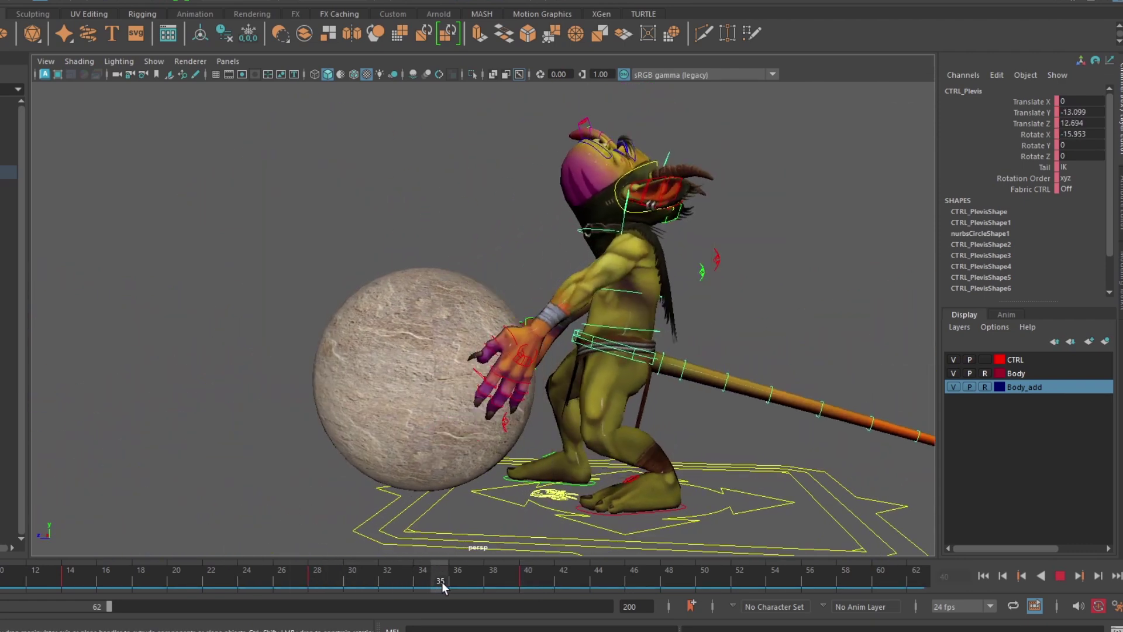
pyautogui.hotkey('alt', 'v')
pyautogui.keyDown('alt'); pyautogui.moveTo(526, 363); pyautogui.dragTo(684, 359); pyautogui.keyUp('alt')
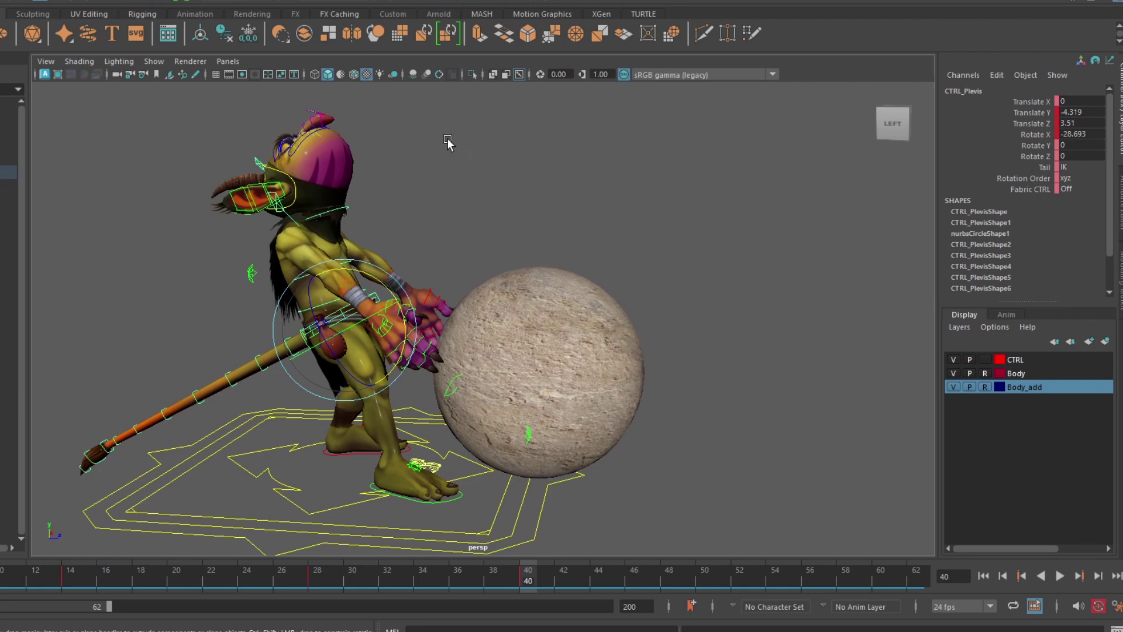
pyautogui.scroll(2, 456, 371)
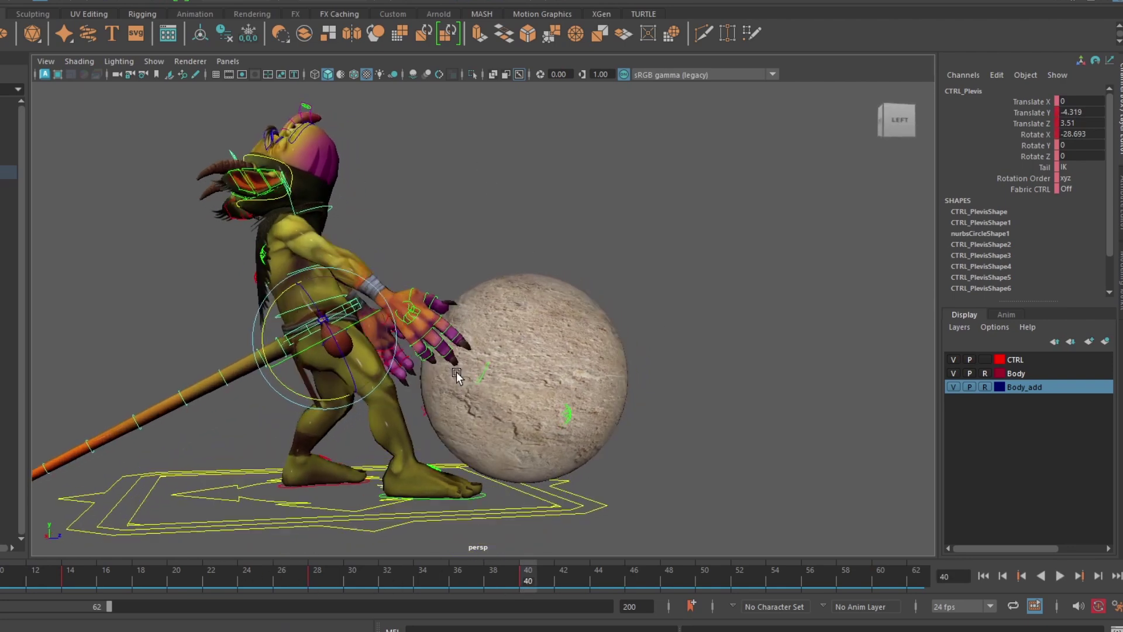
pyautogui.scroll(4, 351, 378)
pyautogui.hotkey('alt', 'v')
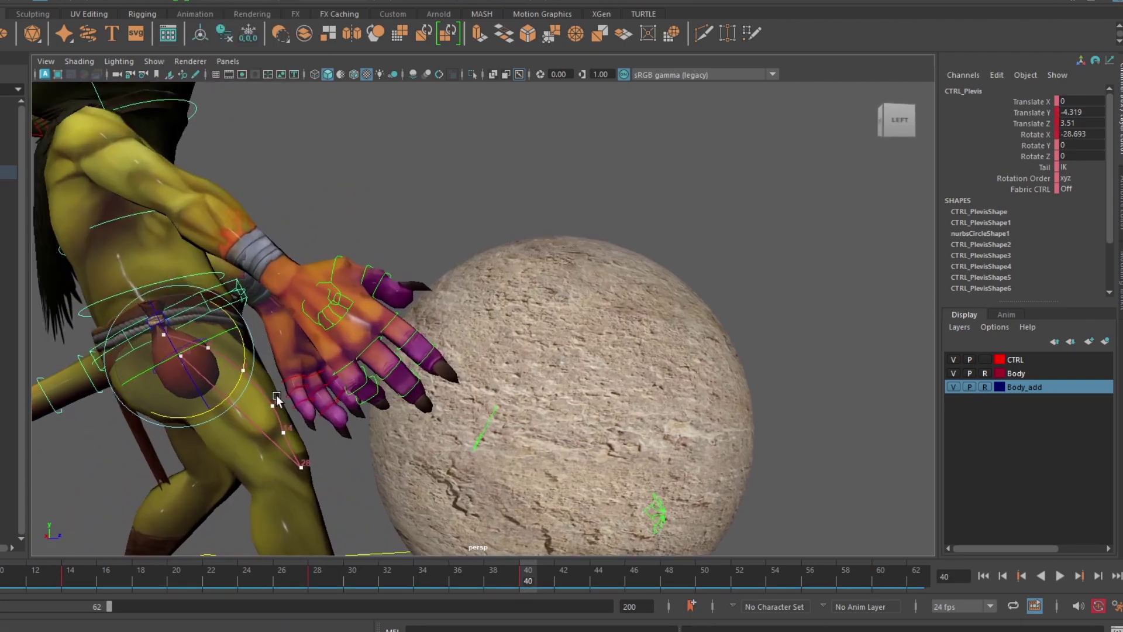
pyautogui.click(373, 579)
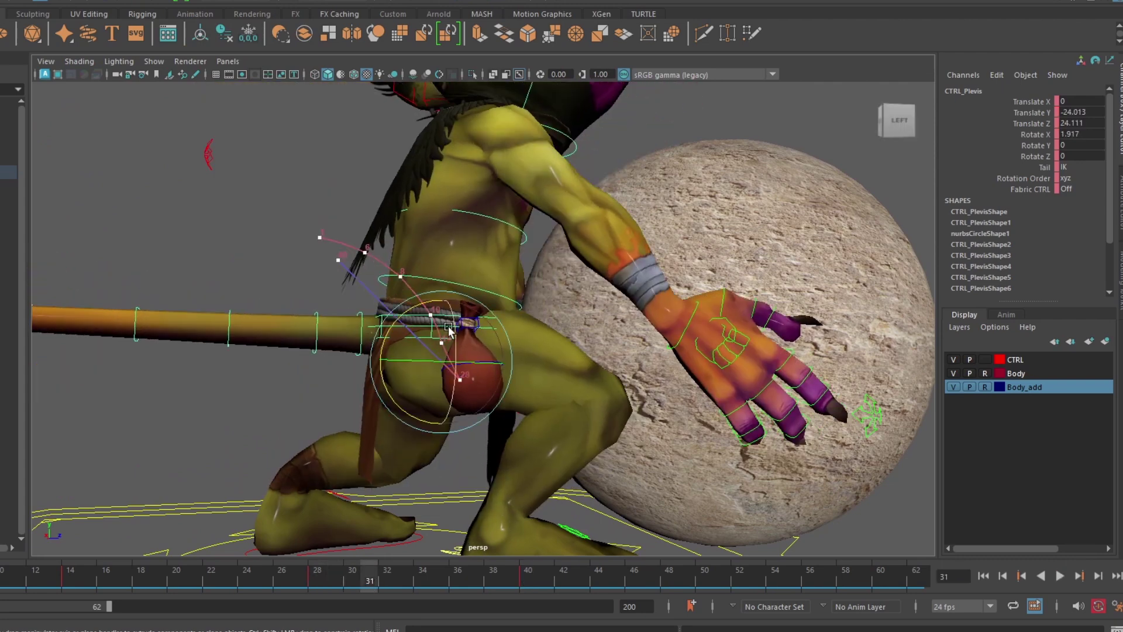
pyautogui.press('w')
pyautogui.moveTo(409, 571)
pyautogui.mouseDown()
pyautogui.moveTo(386, 584)
pyautogui.moveTo(458, 585)
pyautogui.mouseUp()
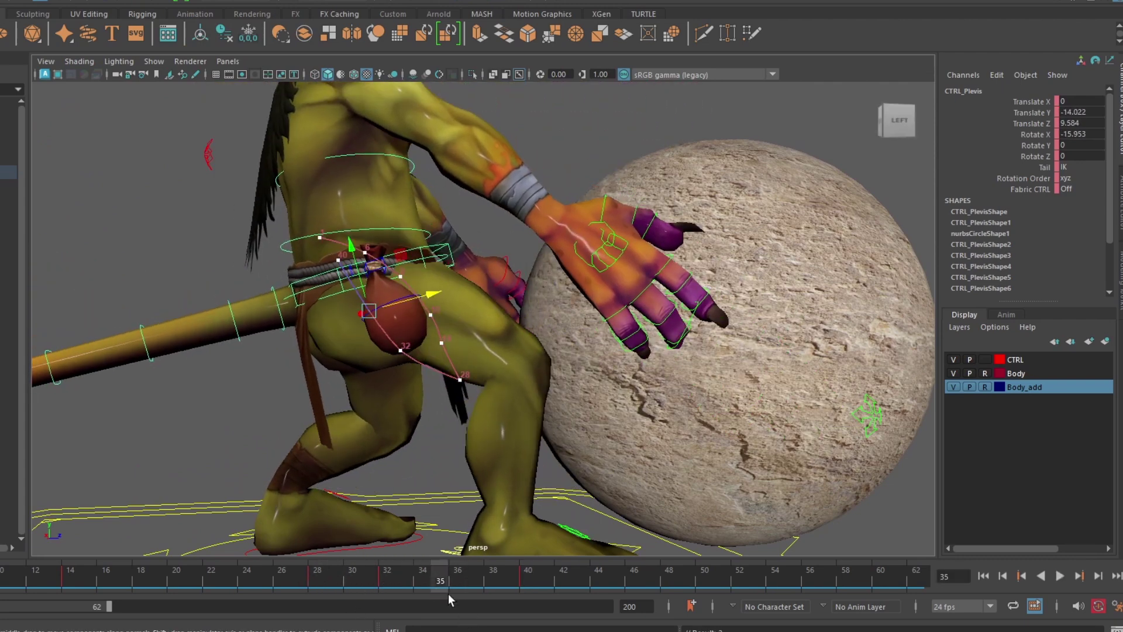
pyautogui.hotkey('alt', 'v')
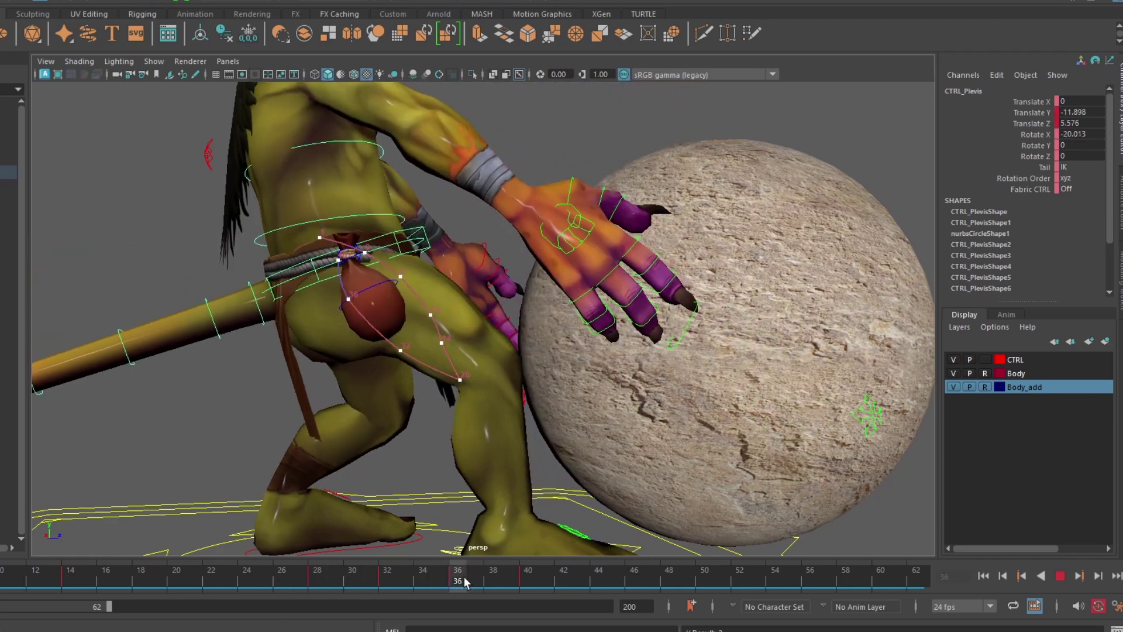
pyautogui.hotkey('alt', 'v')
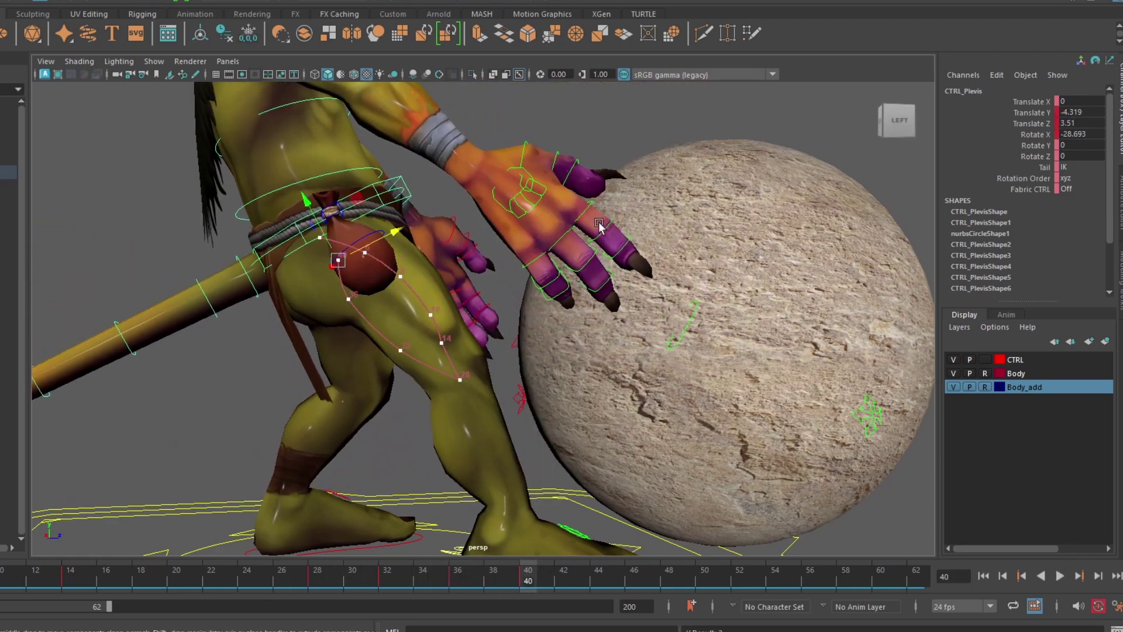
pyautogui.moveTo(328, 585); pyautogui.dragTo(387, 584)
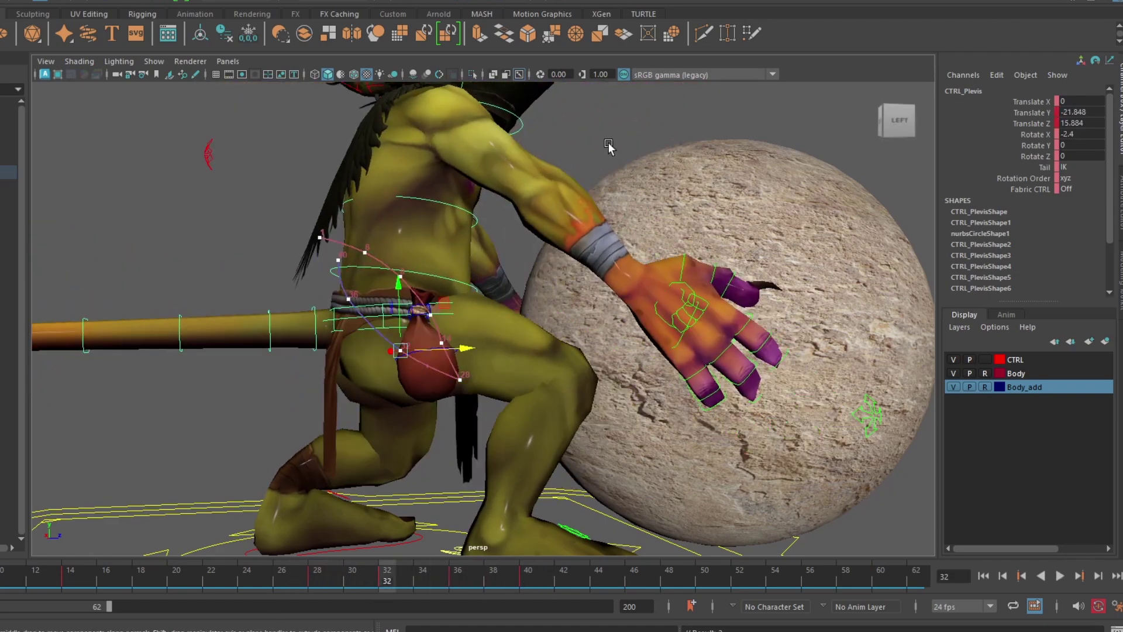
pyautogui.press('f')
pyautogui.keyDown('alt'); pyautogui.moveTo(389, 133); pyautogui.dragTo(465, 212); pyautogui.keyUp('alt')
pyautogui.moveTo(387, 585); pyautogui.dragTo(193, 584)
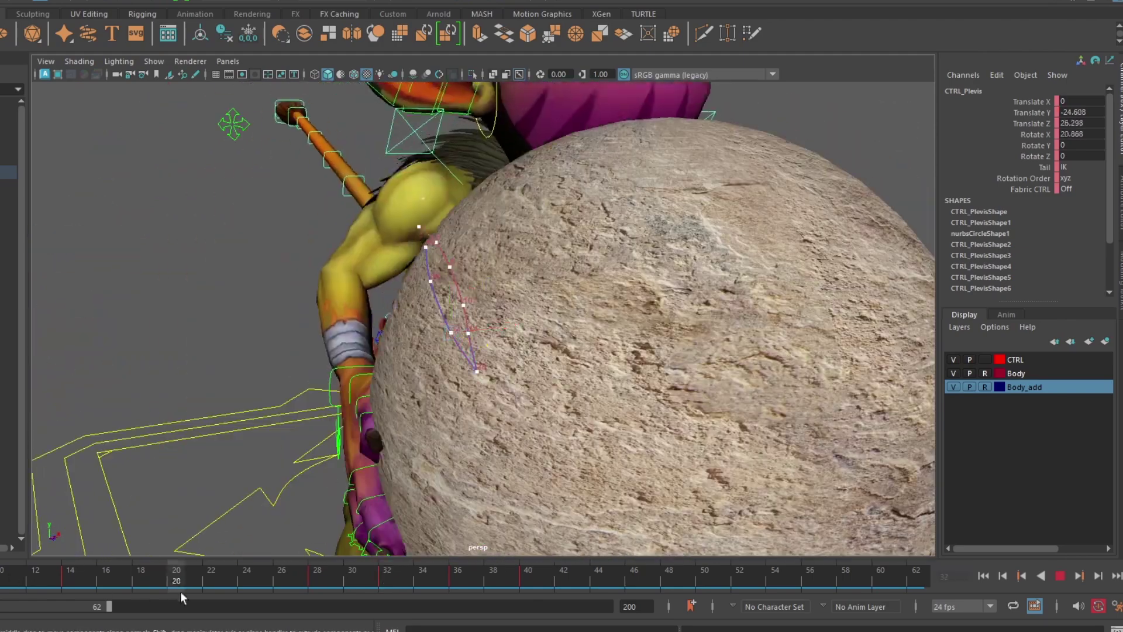
pyautogui.click(414, 136)
pyautogui.hotkey('alt', 'v')
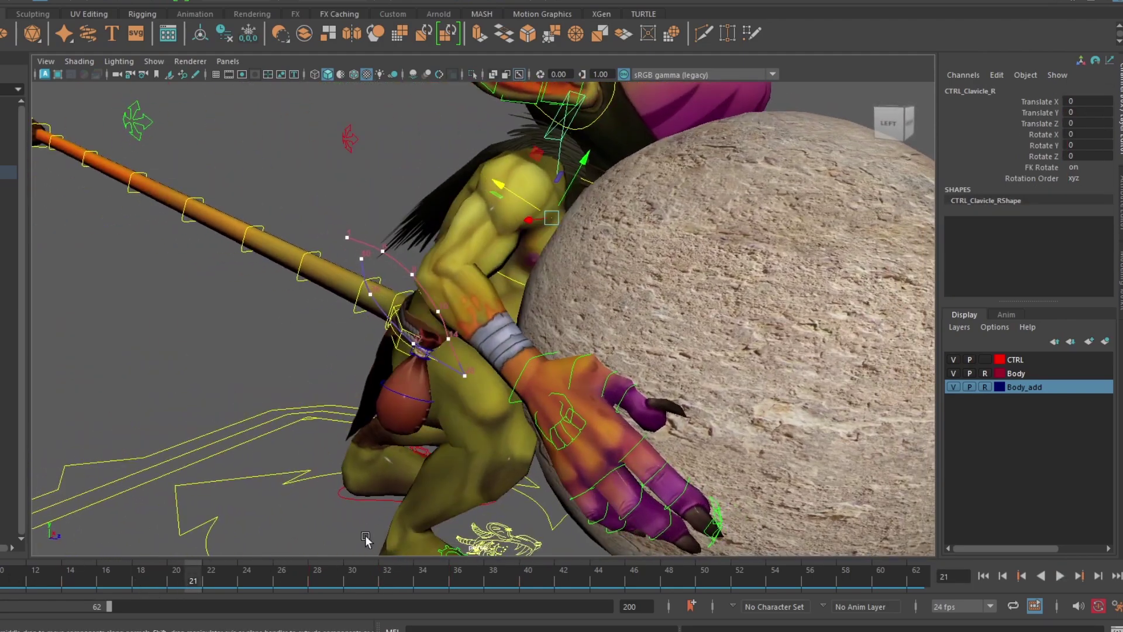
# Step: Drop the goblin's clavicle at frame 32 and key the new shoulder pose
pyautogui.moveTo(287, 584); pyautogui.dragTo(352, 588)
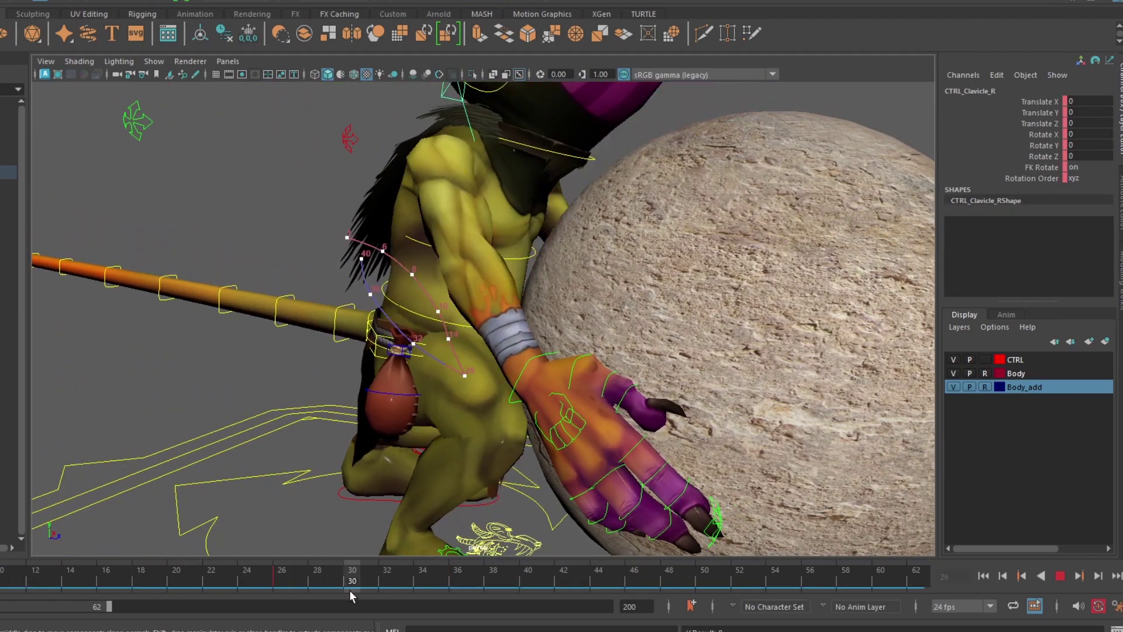
pyautogui.moveTo(350, 409)
pyautogui.keyDown('alt'); pyautogui.mouseDown()
pyautogui.moveTo(386, 380)
pyautogui.moveTo(328, 374)
pyautogui.moveTo(375, 386)
pyautogui.mouseUp(); pyautogui.keyUp('alt')
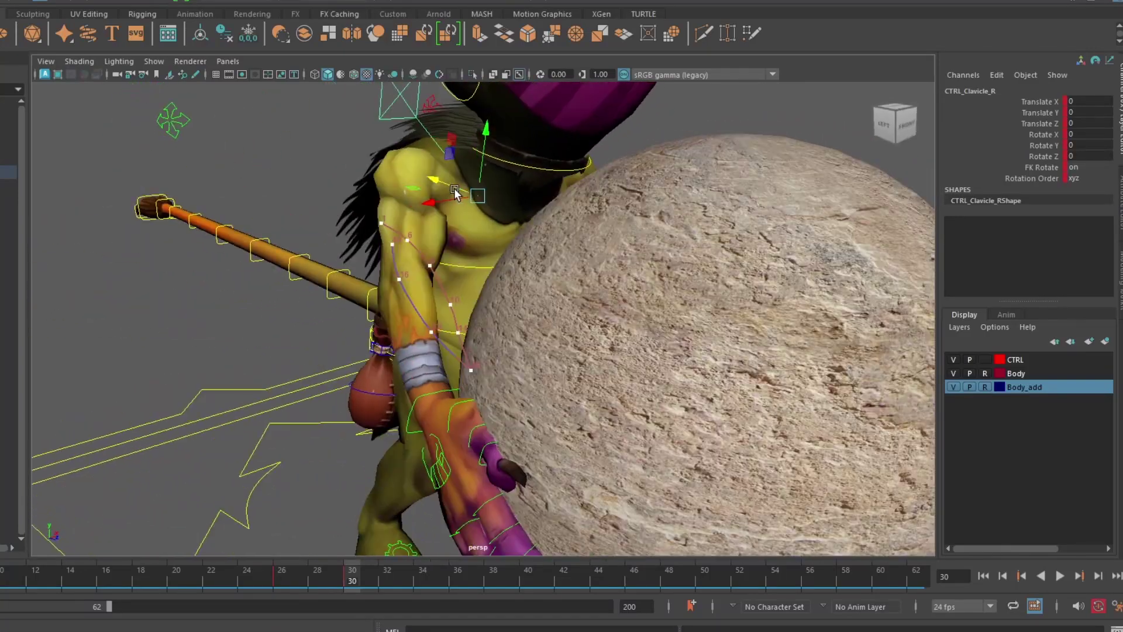
pyautogui.moveTo(272, 576); pyautogui.dragTo(386, 585)
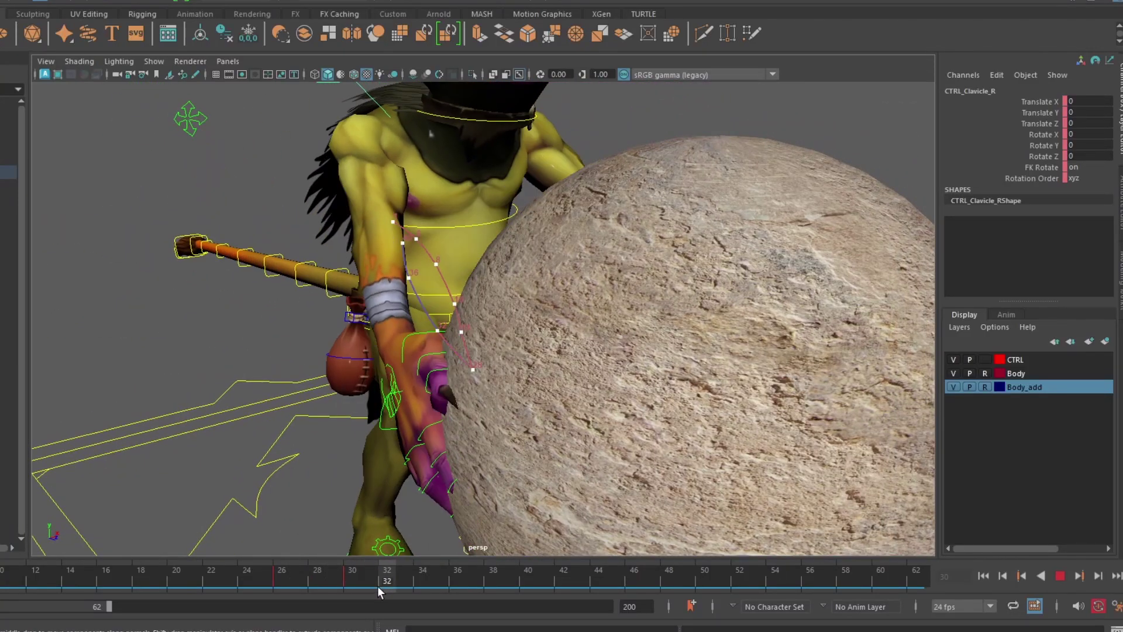
pyautogui.press('e')
pyautogui.moveTo(392, 149); pyautogui.dragTo(343, 212)
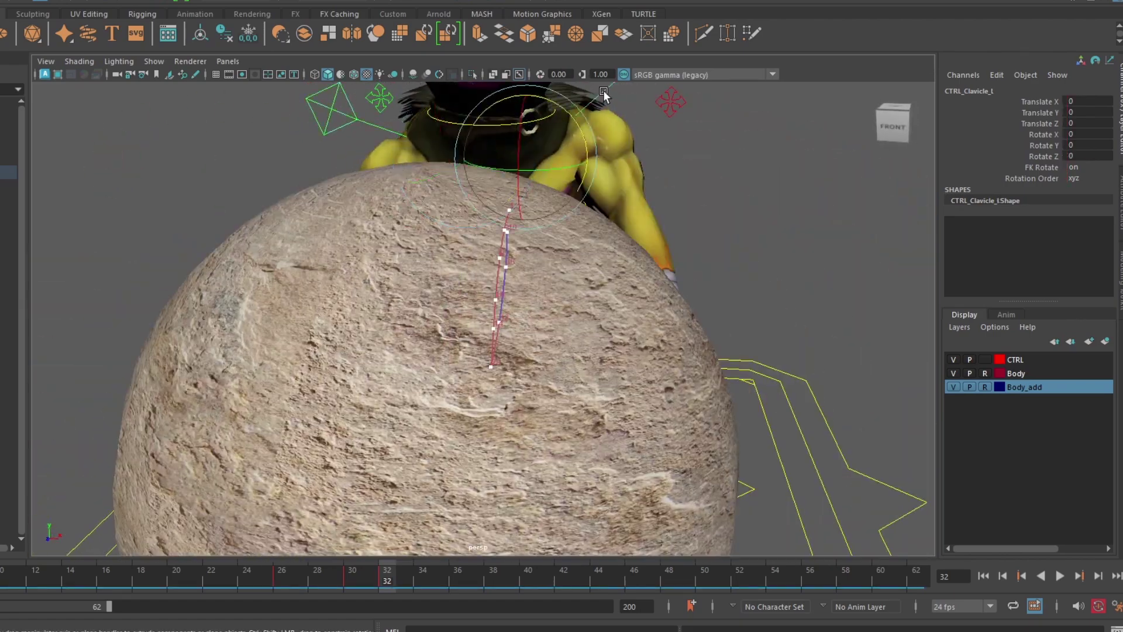
pyautogui.press('s')
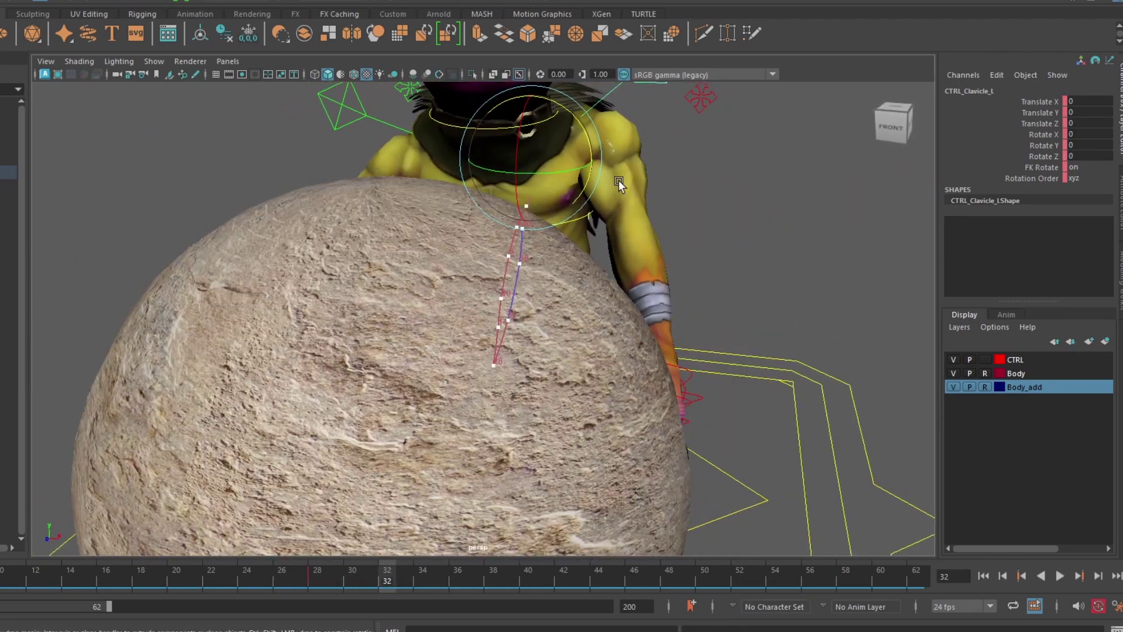
# Step: Move CTRL_Hand_IK_R up onto the boulder at frame 32
pyautogui.keyDown('alt'); pyautogui.moveTo(606, 156); pyautogui.dragTo(565, 270); pyautogui.keyUp('alt')
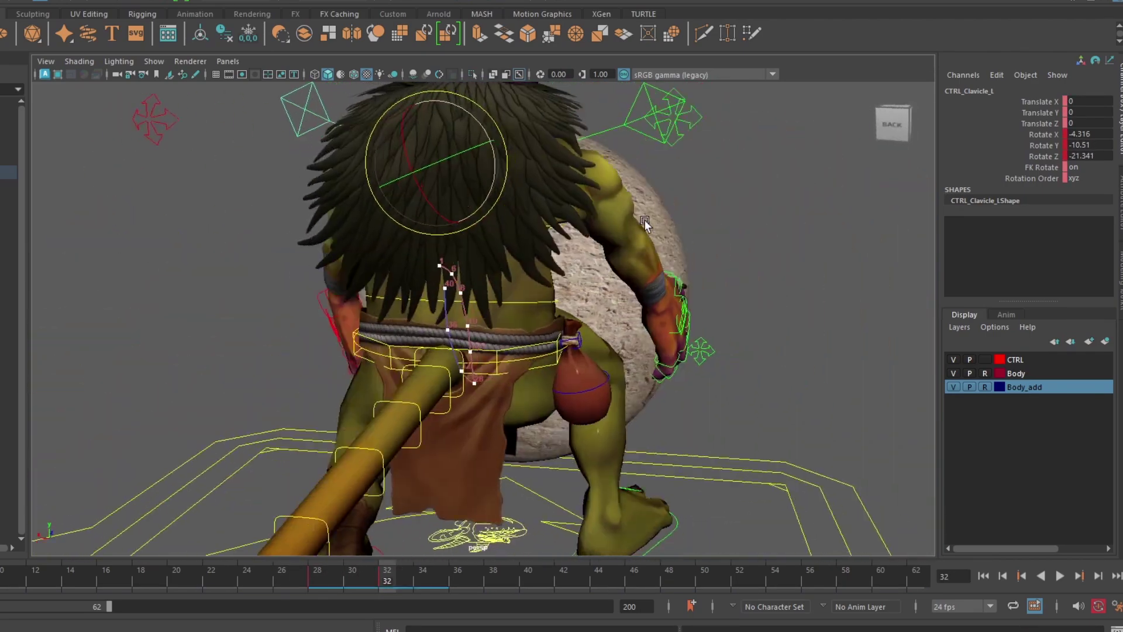
pyautogui.moveTo(315, 582); pyautogui.dragTo(388, 591)
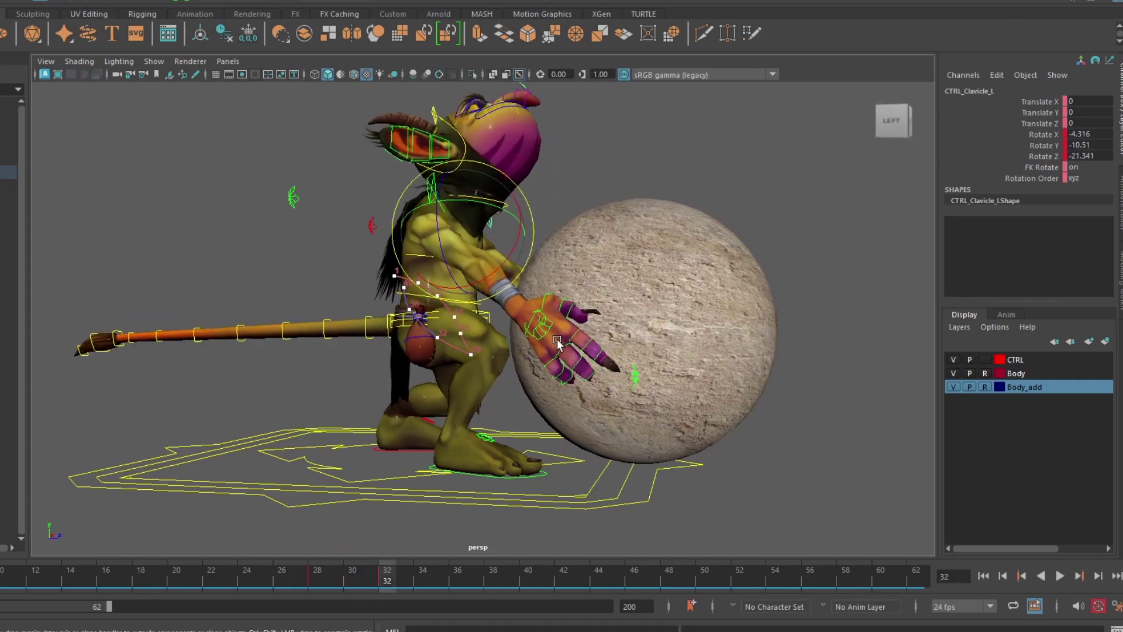
pyautogui.scroll(2, 566, 336)
pyautogui.scroll(2, 566, 336)
pyautogui.scroll(1, 532, 311)
pyautogui.click(629, 316)
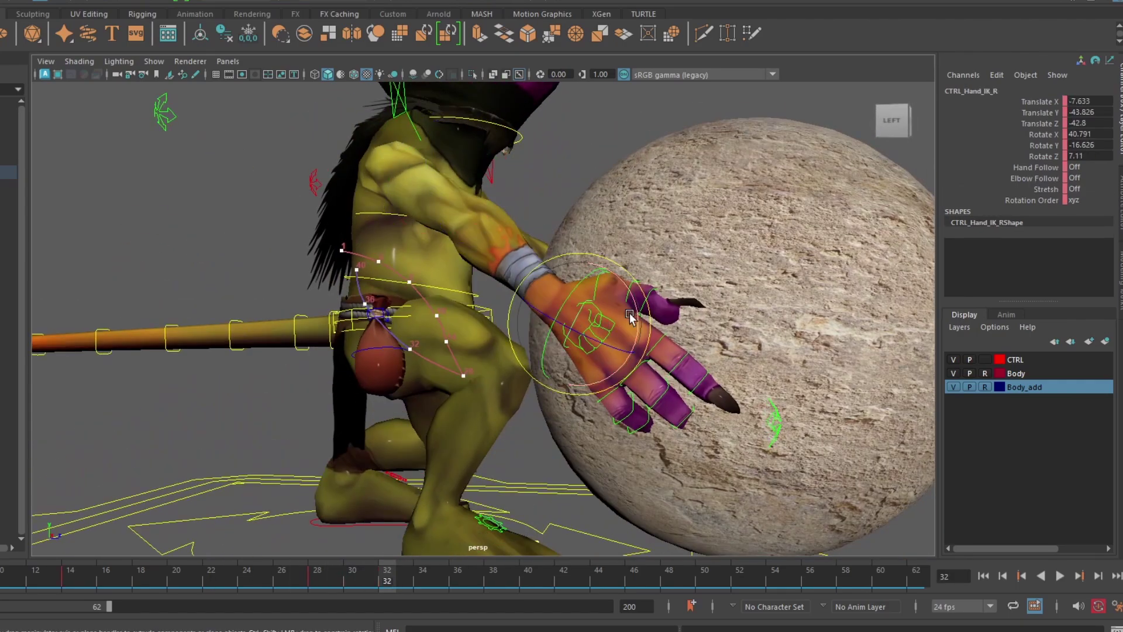
pyautogui.moveTo(542, 308)
pyautogui.mouseDown()
pyautogui.moveTo(513, 277)
pyautogui.moveTo(516, 348)
pyautogui.moveTo(557, 370)
pyautogui.moveTo(541, 339)
pyautogui.mouseUp()
# Step: Tilt the right hand flat against the boulder's side and check it in playback
pyautogui.click(881, 125)
pyautogui.press('e')
pyautogui.moveTo(617, 328); pyautogui.dragTo(643, 337)
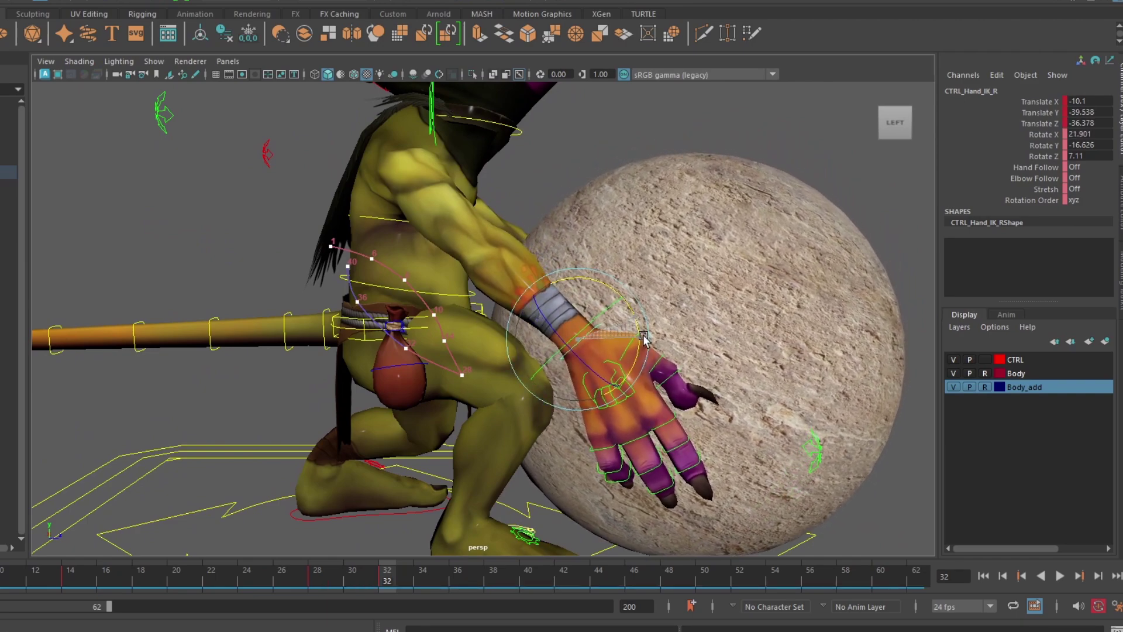
pyautogui.hotkey('alt', 'v')
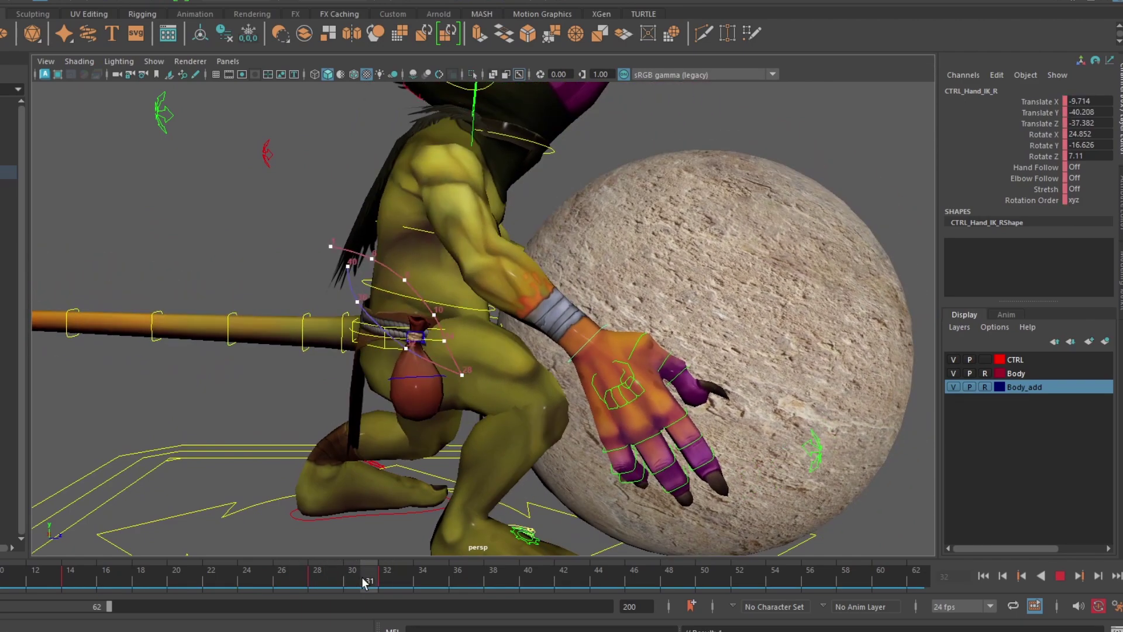
pyautogui.click(352, 581)
pyautogui.click(519, 142)
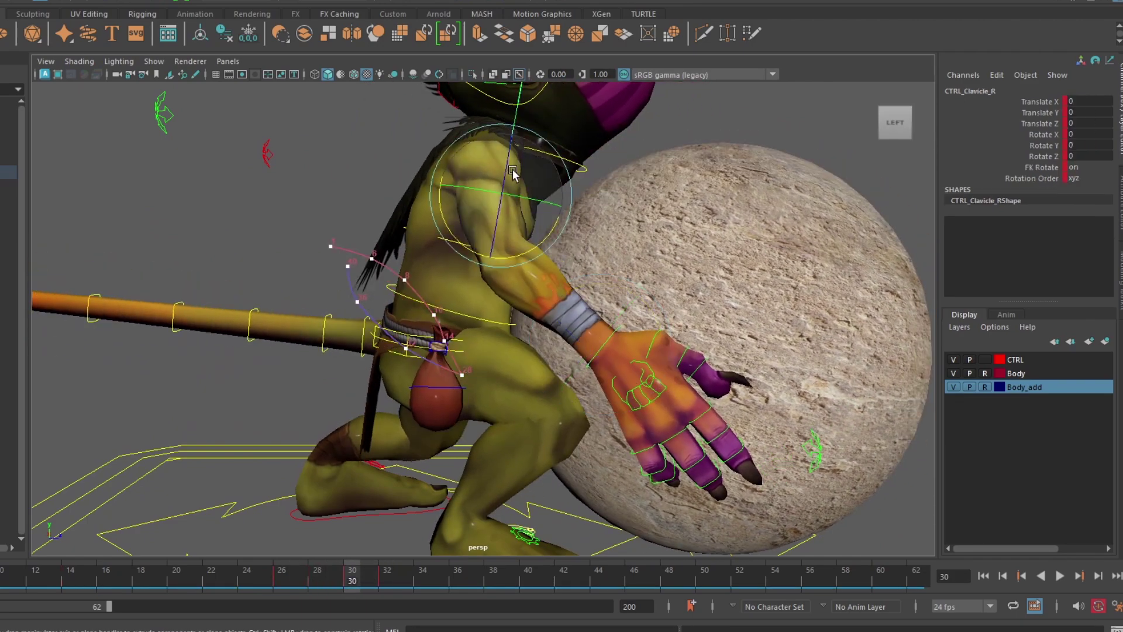
# Step: Rotate the right clavicle control to raise the right shoulder
pyautogui.moveTo(512, 173); pyautogui.dragTo(508, 193)
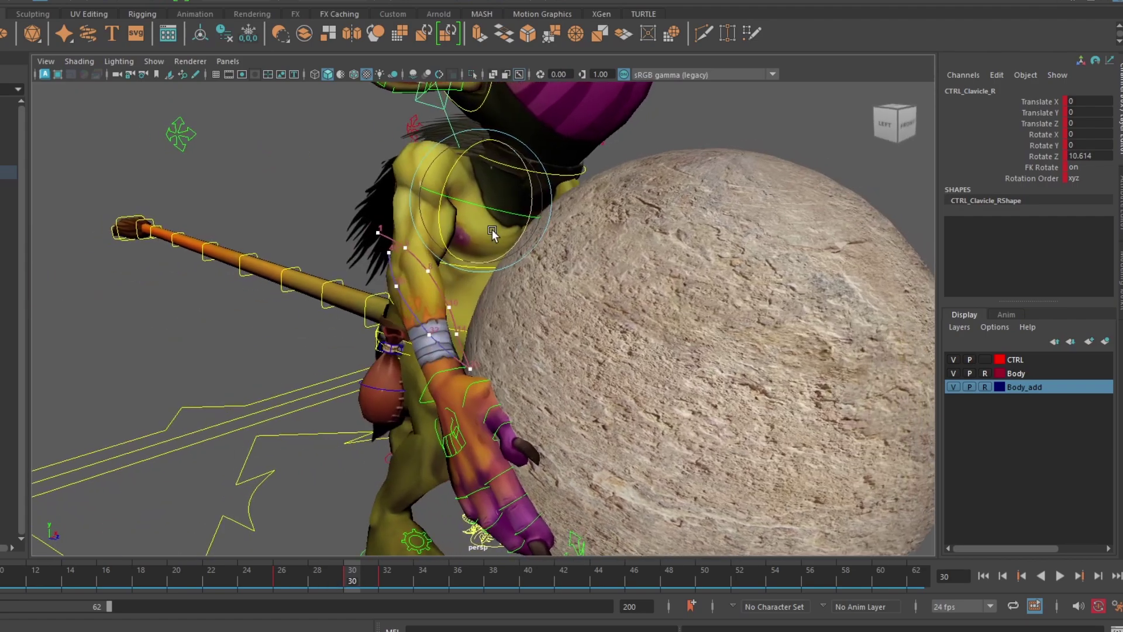
pyautogui.moveTo(409, 234)
pyautogui.keyDown('alt'); pyautogui.mouseDown()
pyautogui.moveTo(470, 158)
pyautogui.moveTo(328, 234)
pyautogui.mouseUp(); pyautogui.keyUp('alt')
pyautogui.moveTo(275, 579); pyautogui.dragTo(383, 580)
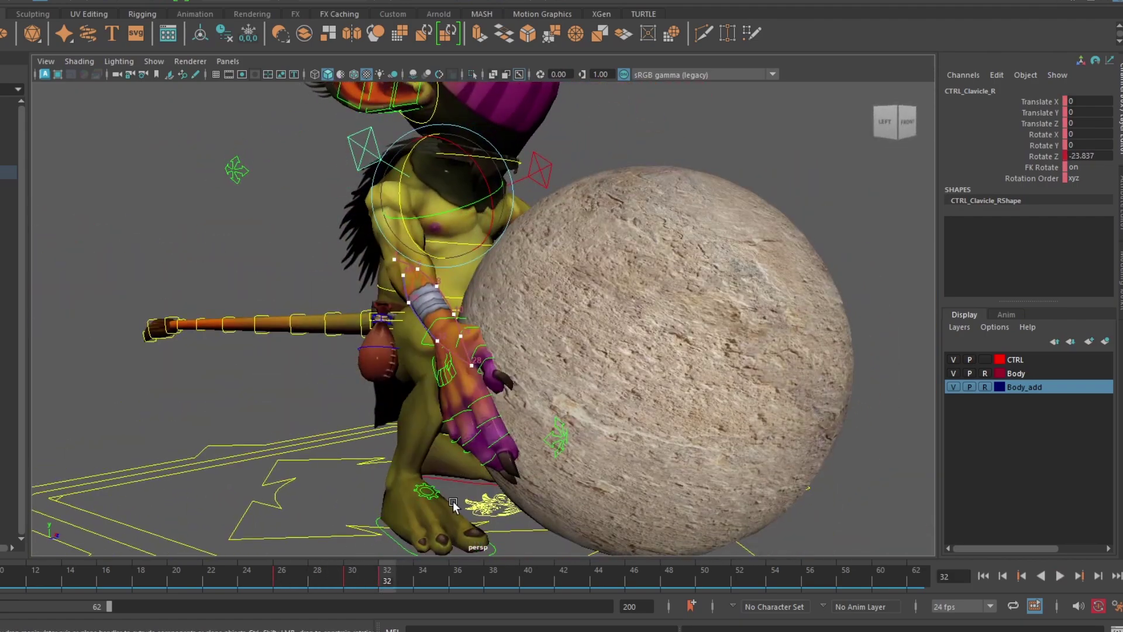
pyautogui.click(359, 576)
# Step: Rotate the right hand down at frame 30 and reposition it on the boulder at frame 40
pyautogui.keyDown('alt'); pyautogui.moveTo(409, 467); pyautogui.dragTo(553, 313); pyautogui.keyUp('alt')
pyautogui.click(552, 314)
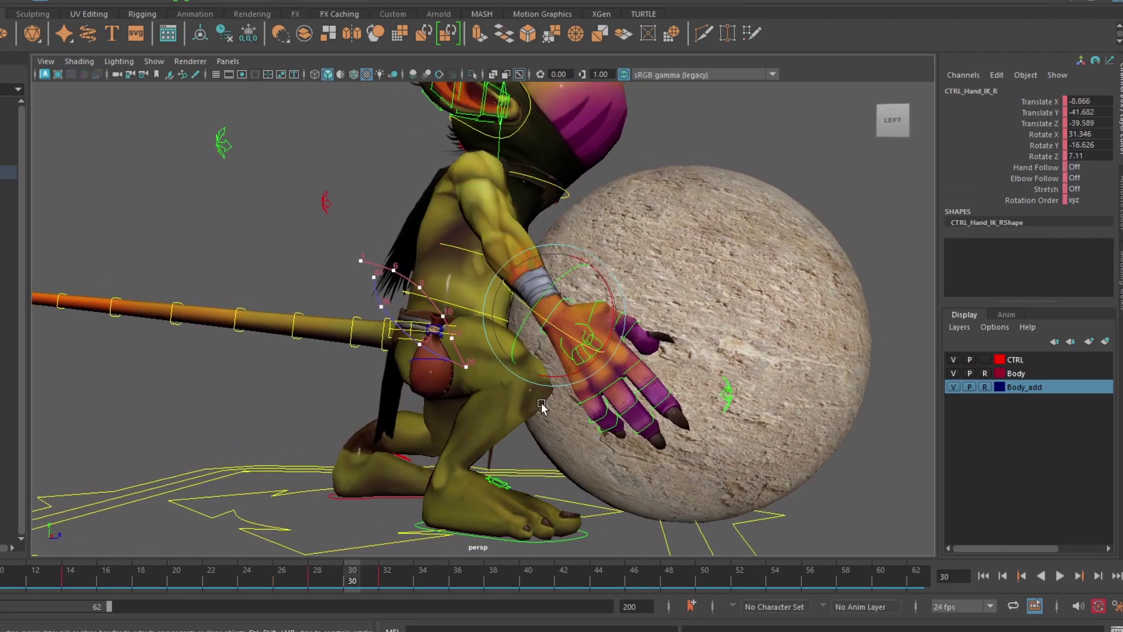
pyautogui.moveTo(542, 406); pyautogui.dragTo(544, 375)
pyautogui.moveTo(290, 584); pyautogui.dragTo(528, 585)
pyautogui.moveTo(607, 507)
pyautogui.keyDown('alt'); pyautogui.mouseDown()
pyautogui.moveTo(423, 444)
pyautogui.moveTo(374, 374)
pyautogui.mouseUp(); pyautogui.keyUp('alt')
pyautogui.moveTo(386, 368)
pyautogui.mouseDown(button='middle')
pyautogui.moveTo(364, 319)
pyautogui.moveTo(409, 327)
pyautogui.mouseUp(button='middle')
pyautogui.moveTo(410, 328)
pyautogui.keyDown('alt'); pyautogui.mouseDown()
pyautogui.moveTo(526, 333)
pyautogui.moveTo(529, 275)
pyautogui.moveTo(351, 410)
pyautogui.mouseUp(); pyautogui.keyUp('alt')
# Step: Nudge the right hand slightly at frame 40 and review the motion in playback
pyautogui.press('e')
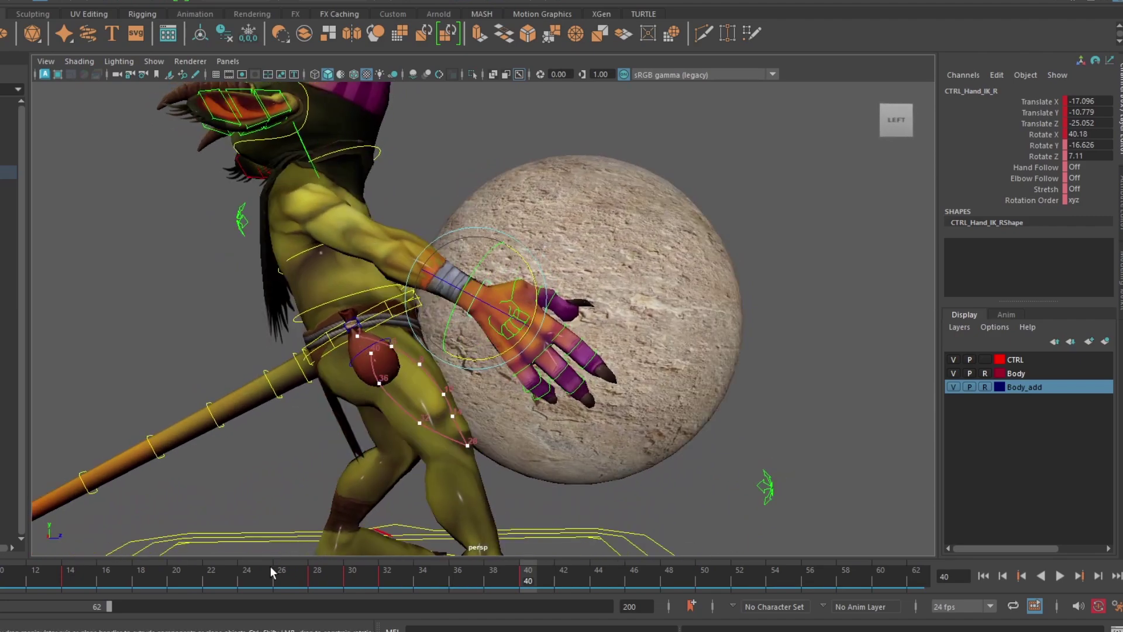
pyautogui.moveTo(270, 566); pyautogui.dragTo(457, 585)
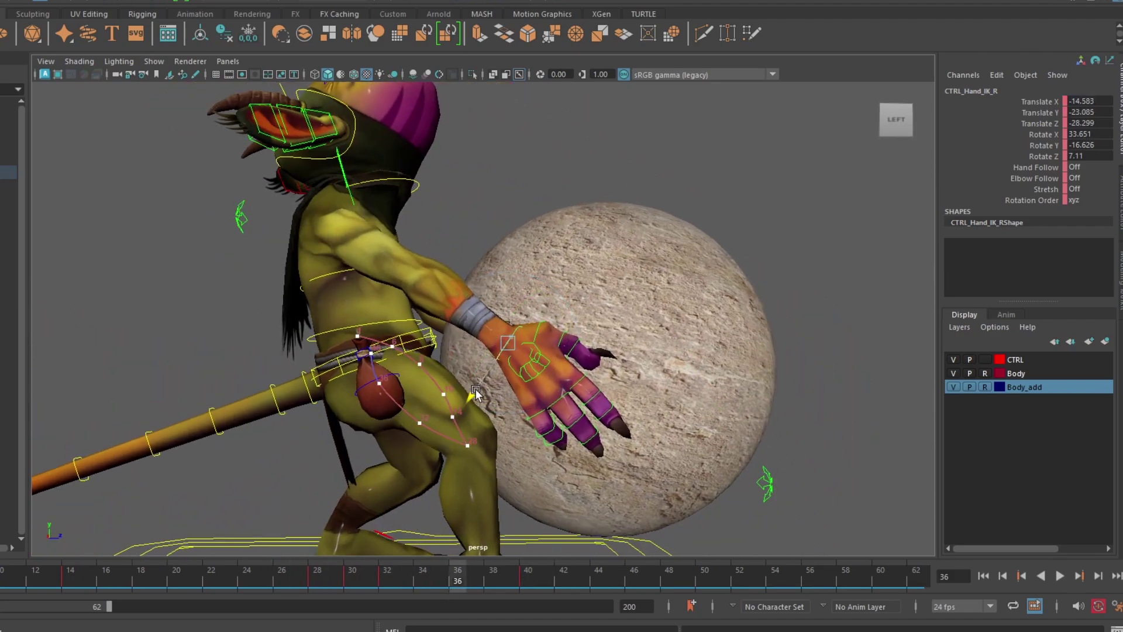
pyautogui.hotkey('alt', 'v')
pyautogui.click(429, 585)
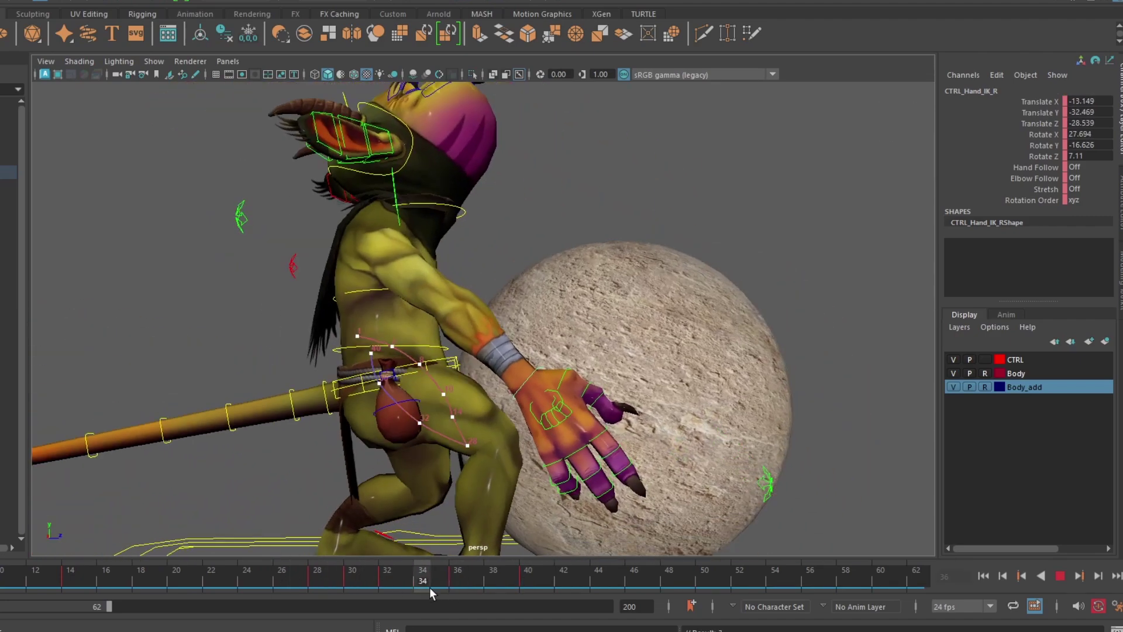
pyautogui.moveTo(429, 588); pyautogui.dragTo(518, 597)
pyautogui.moveTo(448, 339)
pyautogui.mouseDown()
pyautogui.moveTo(451, 351)
pyautogui.moveTo(423, 318)
pyautogui.mouseUp()
pyautogui.hotkey('alt', 'v')
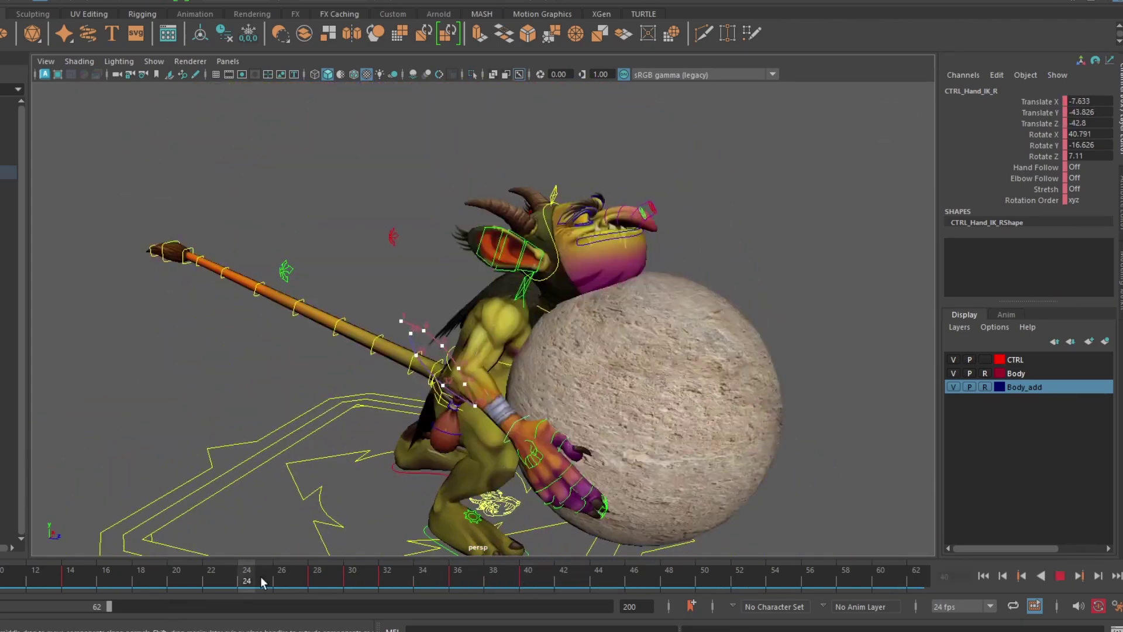
pyautogui.hotkey('alt', 'v')
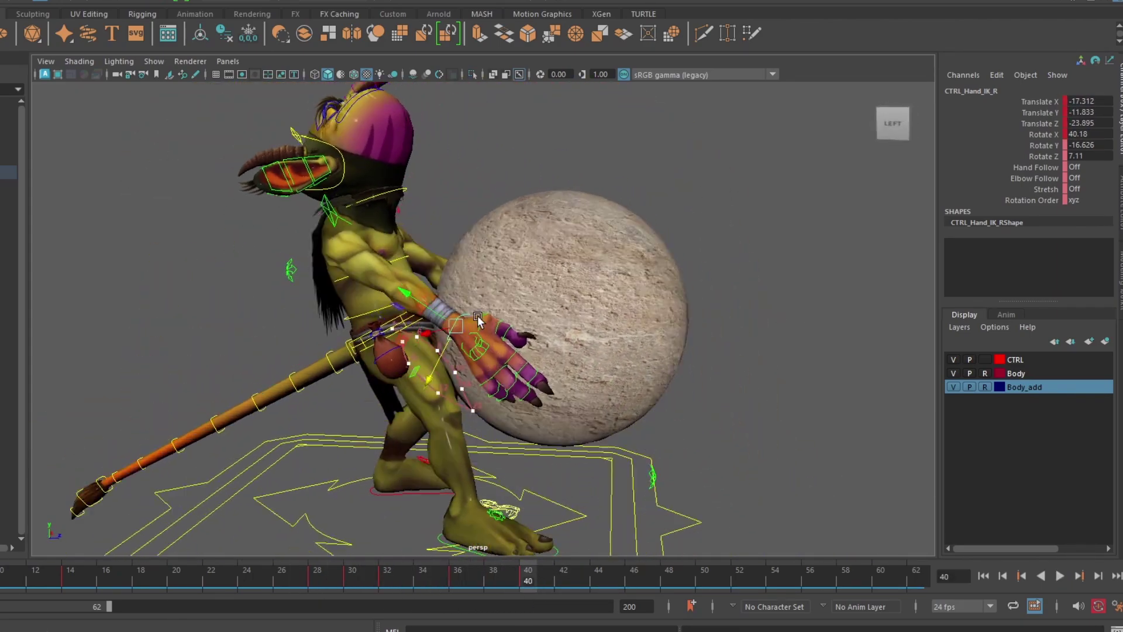
# Step: Bend the right hand further at frame 32 and play back to review both hands
pyautogui.moveTo(251, 296)
pyautogui.keyDown('alt'); pyautogui.mouseDown()
pyautogui.moveTo(514, 419)
pyautogui.moveTo(430, 414)
pyautogui.mouseUp(); pyautogui.keyUp('alt')
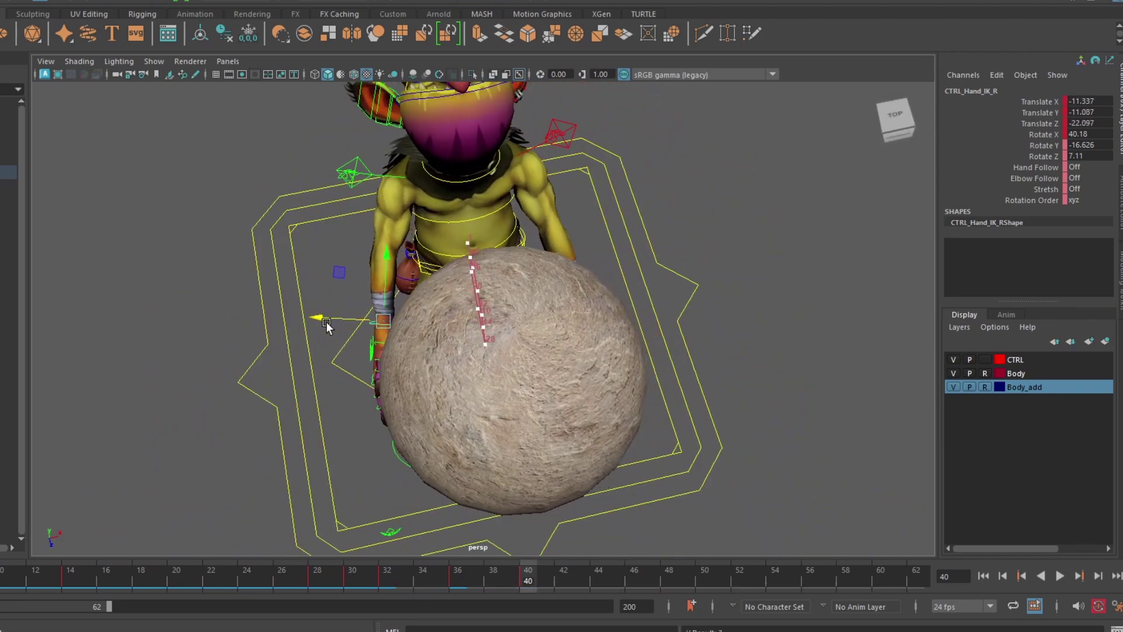
pyautogui.click(457, 573)
pyautogui.press(',')
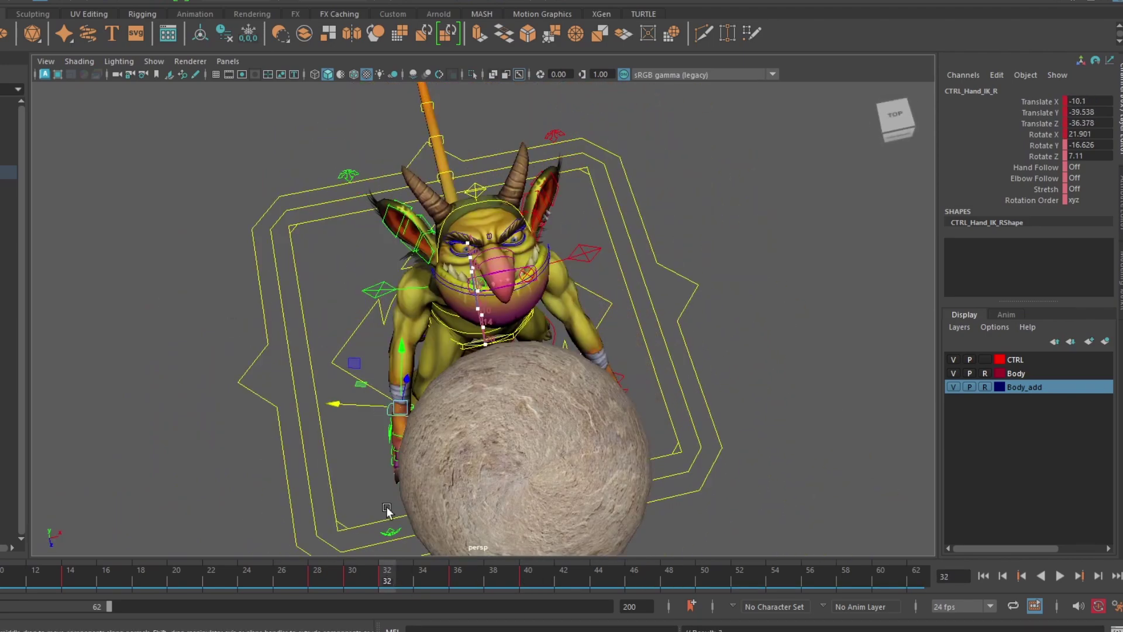
pyautogui.moveTo(334, 345)
pyautogui.keyDown('alt'); pyautogui.mouseDown()
pyautogui.moveTo(465, 354)
pyautogui.moveTo(462, 426)
pyautogui.moveTo(451, 409)
pyautogui.mouseUp(); pyautogui.keyUp('alt')
pyautogui.press('e')
pyautogui.moveTo(452, 410)
pyautogui.keyDown('alt'); pyautogui.mouseDown()
pyautogui.moveTo(577, 462)
pyautogui.moveTo(556, 496)
pyautogui.mouseUp(); pyautogui.keyUp('alt')
pyautogui.press('w')
pyautogui.press('e')
pyautogui.hotkey('alt', 'v')
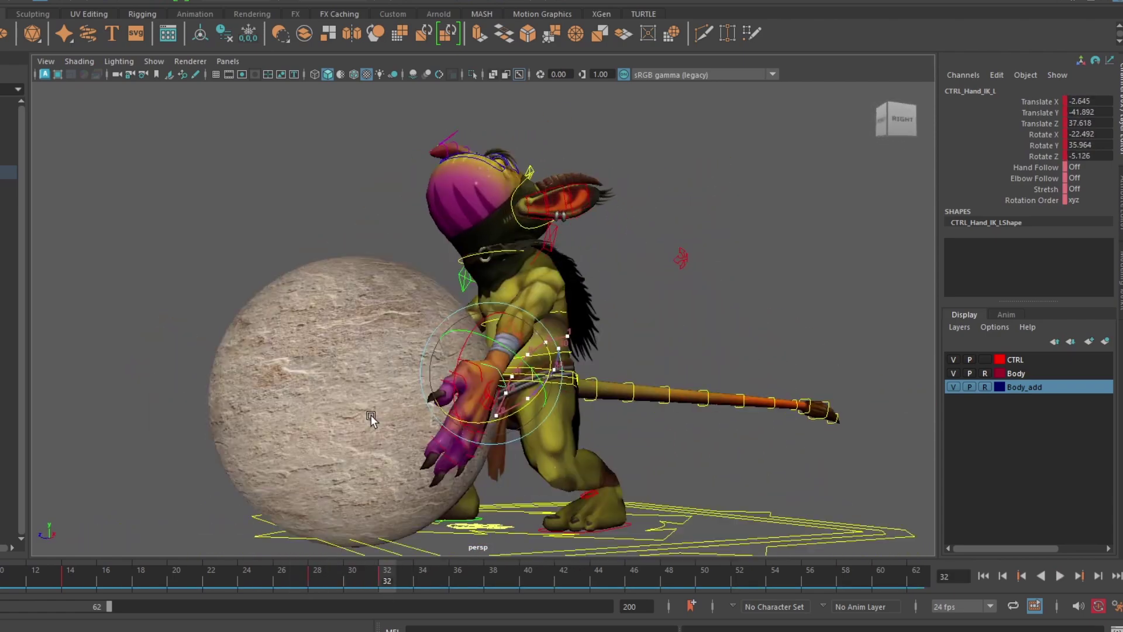
pyautogui.hotkey('alt', 'v')
pyautogui.hotkey('alt', 'v')
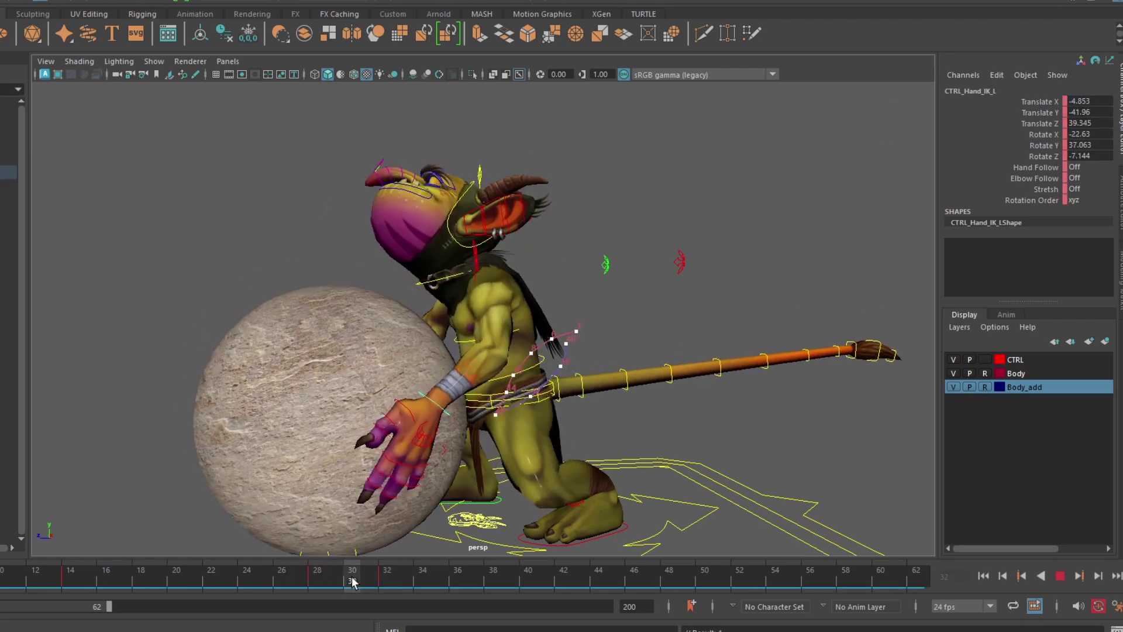
# Step: At frame 36 reposition CTRL_Hand_IK_L against the boulder and adjust its Rotate X grip
pyautogui.moveTo(336, 573); pyautogui.dragTo(458, 579)
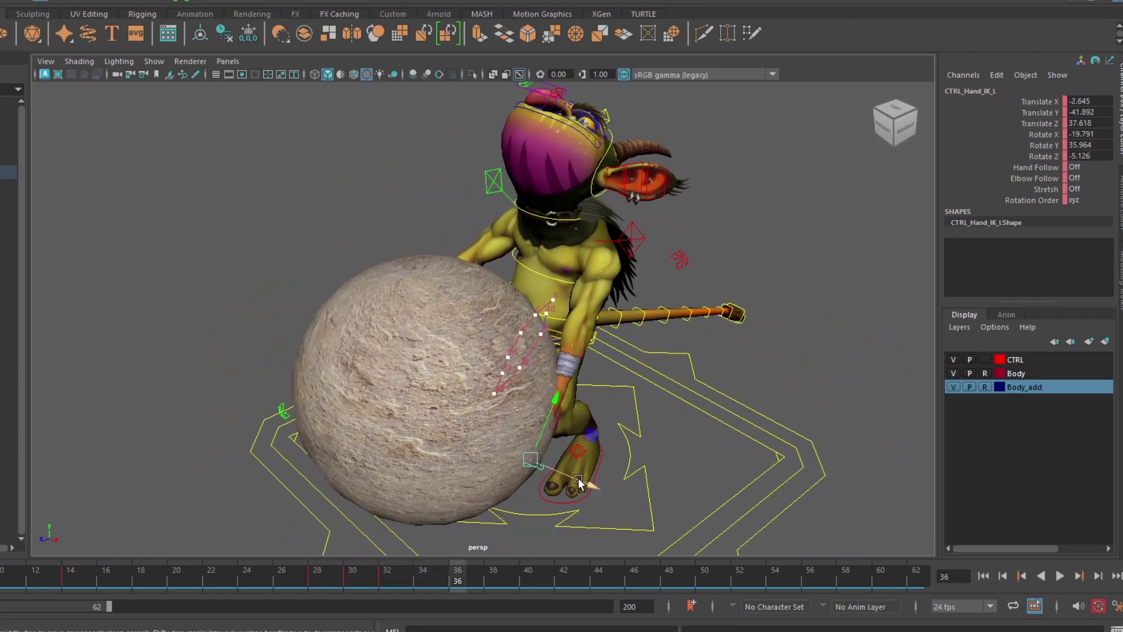
pyautogui.moveTo(530, 378); pyautogui.dragTo(611, 481)
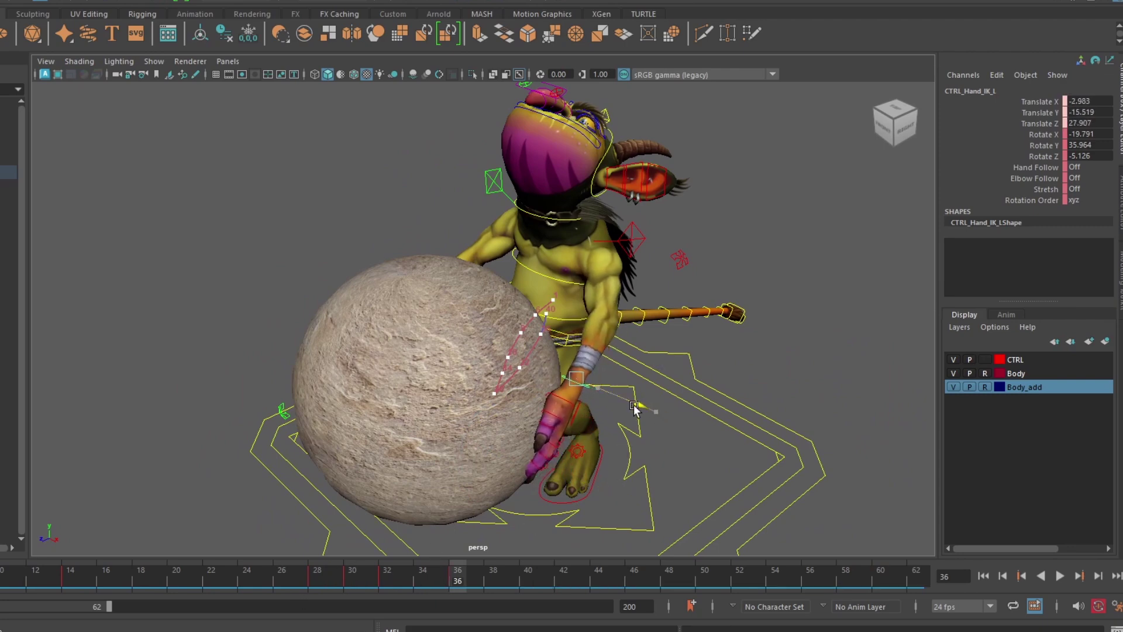
pyautogui.moveTo(635, 408)
pyautogui.keyDown('alt'); pyautogui.mouseDown()
pyautogui.moveTo(526, 351)
pyautogui.moveTo(643, 351)
pyautogui.moveTo(527, 351)
pyautogui.mouseUp(); pyautogui.keyUp('alt')
pyautogui.moveTo(386, 334)
pyautogui.mouseDown()
pyautogui.moveTo(400, 314)
pyautogui.moveTo(495, 306)
pyautogui.moveTo(481, 413)
pyautogui.moveTo(482, 351)
pyautogui.moveTo(538, 419)
pyautogui.moveTo(626, 429)
pyautogui.mouseUp()
pyautogui.press('e')
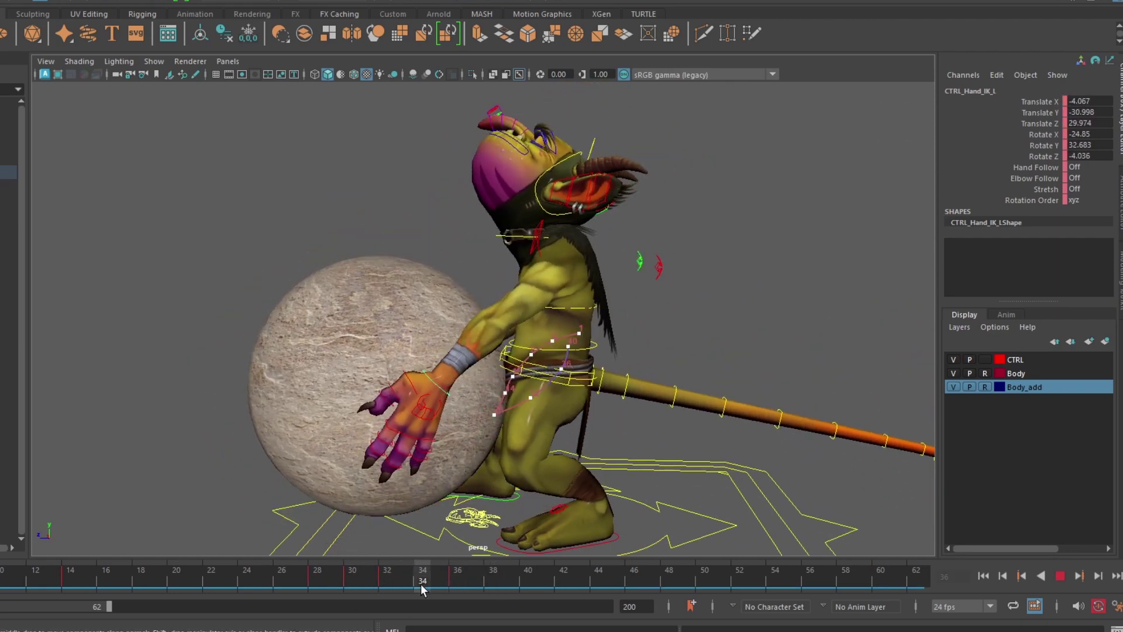
pyautogui.hotkey('alt', 'v')
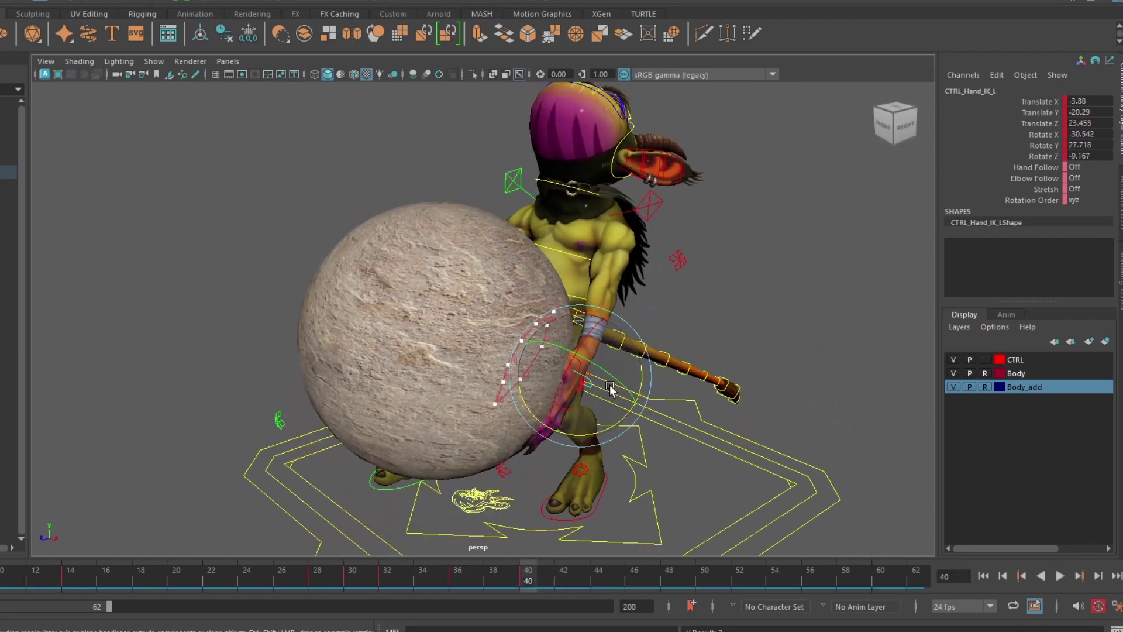
pyautogui.hotkey('alt', 'v')
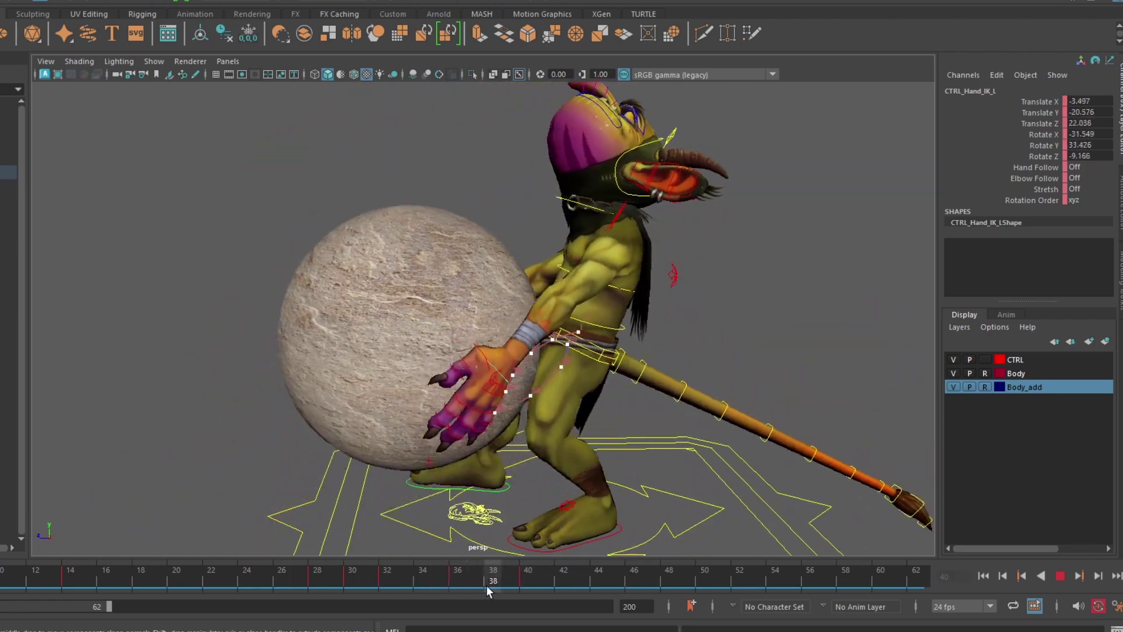
pyautogui.hotkey('alt', 'v')
pyautogui.moveTo(515, 479)
pyautogui.keyDown('alt'); pyautogui.mouseDown()
pyautogui.moveTo(603, 488)
pyautogui.moveTo(501, 286)
pyautogui.moveTo(304, 238)
pyautogui.moveTo(430, 290)
pyautogui.moveTo(416, 197)
pyautogui.moveTo(415, 271)
pyautogui.moveTo(454, 213)
pyautogui.moveTo(441, 183)
pyautogui.moveTo(493, 187)
pyautogui.mouseUp(); pyautogui.keyUp('alt')
pyautogui.press('e')
pyautogui.click(423, 205)
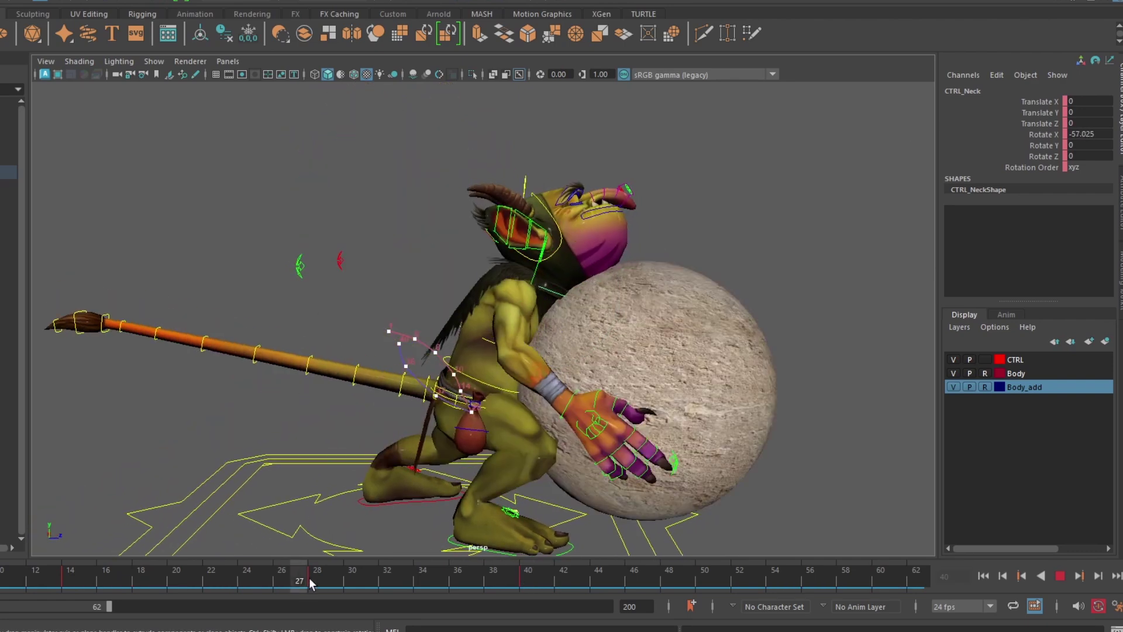
# Step: Rotate CTRL_Neck to tilt the goblin's head level
pyautogui.moveTo(528, 582)
pyautogui.mouseDown()
pyautogui.moveTo(457, 586)
pyautogui.moveTo(513, 591)
pyautogui.mouseUp()
pyautogui.keyDown('alt'); pyautogui.moveTo(526, 450); pyautogui.dragTo(473, 324); pyautogui.keyUp('alt')
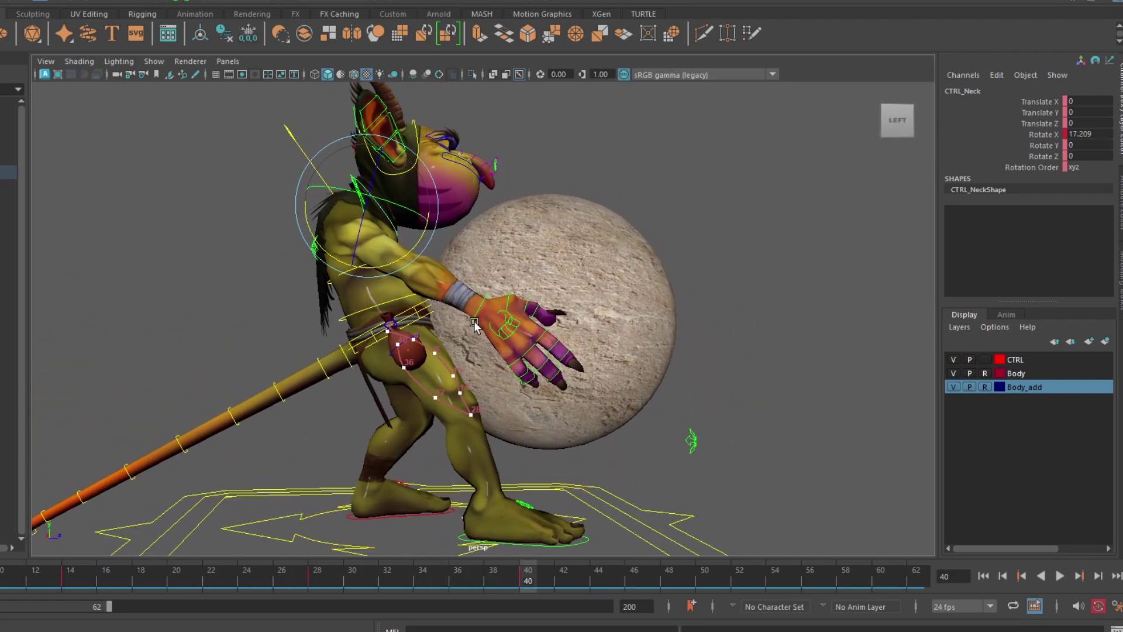
pyautogui.click(473, 322)
# Step: Add an editable motion trail to CTRL_Hand_IK_R and review it in playback
pyautogui.click(494, 288)
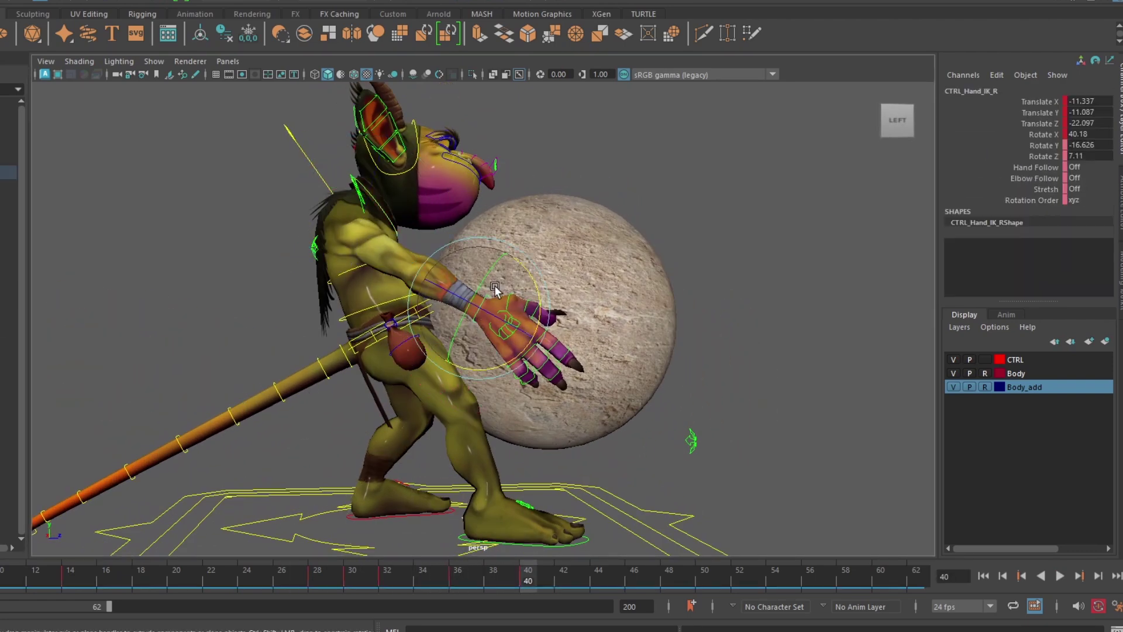
pyautogui.click(213, 12)
pyautogui.scroll(3, 583, 230)
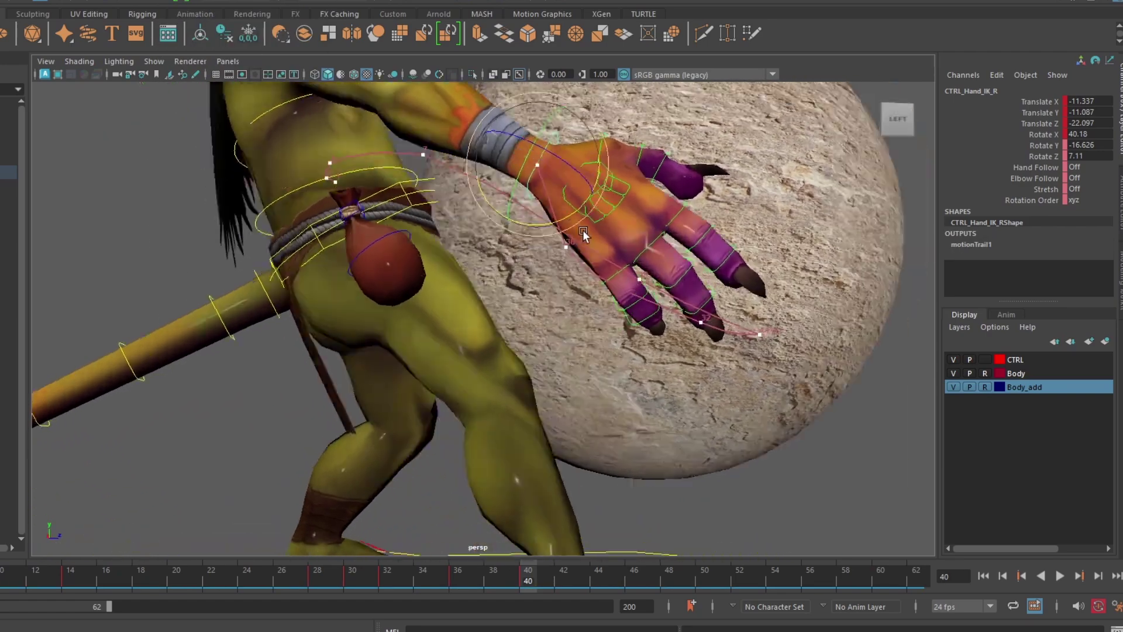
pyautogui.scroll(2, 583, 230)
pyautogui.moveTo(272, 571); pyautogui.dragTo(453, 598)
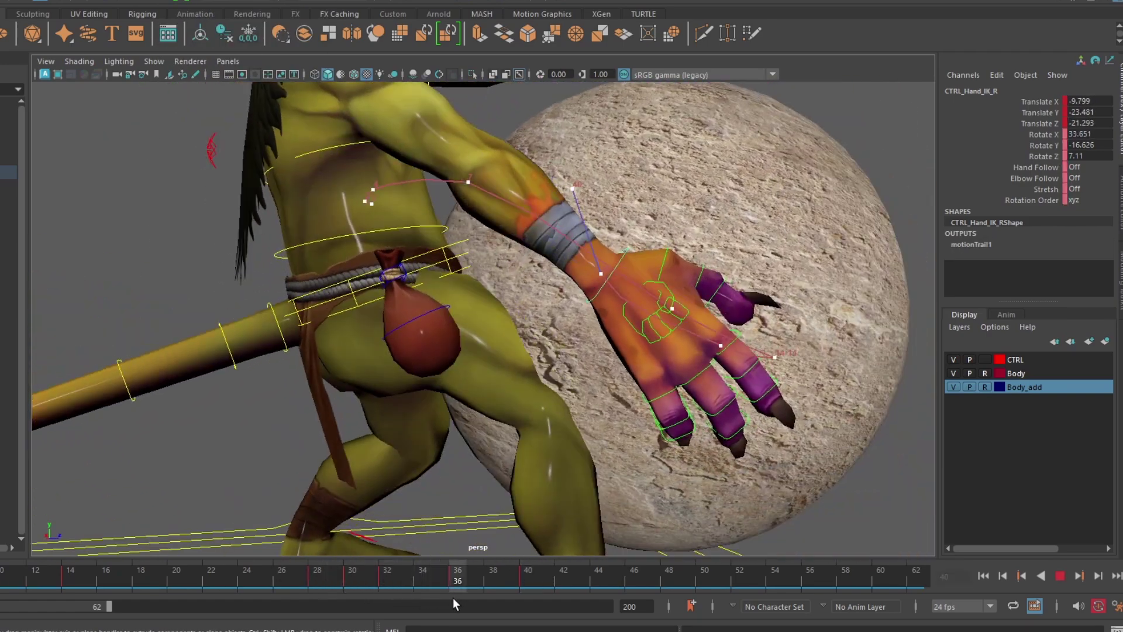
pyautogui.hotkey('alt', 'v')
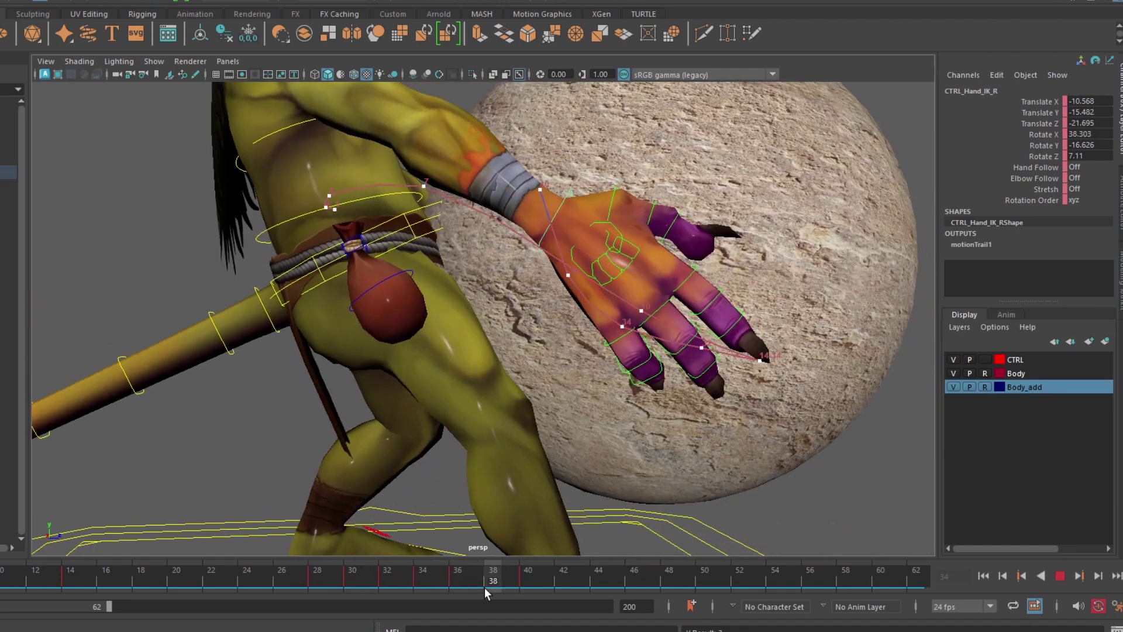
pyautogui.click(484, 587)
pyautogui.hotkey('alt', 'v')
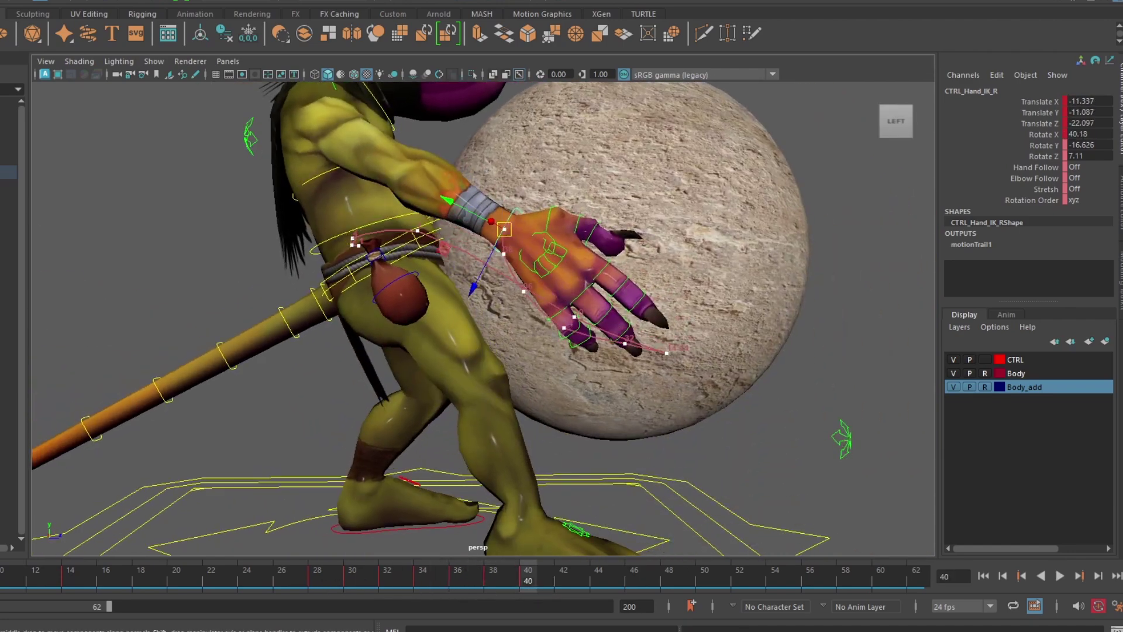
# Step: Add an editable motion trail to CTRL_Hand_IK_L and review it in playback
pyautogui.click(818, 264)
pyautogui.keyDown('alt'); pyautogui.moveTo(351, 299); pyautogui.dragTo(494, 318); pyautogui.keyUp('alt')
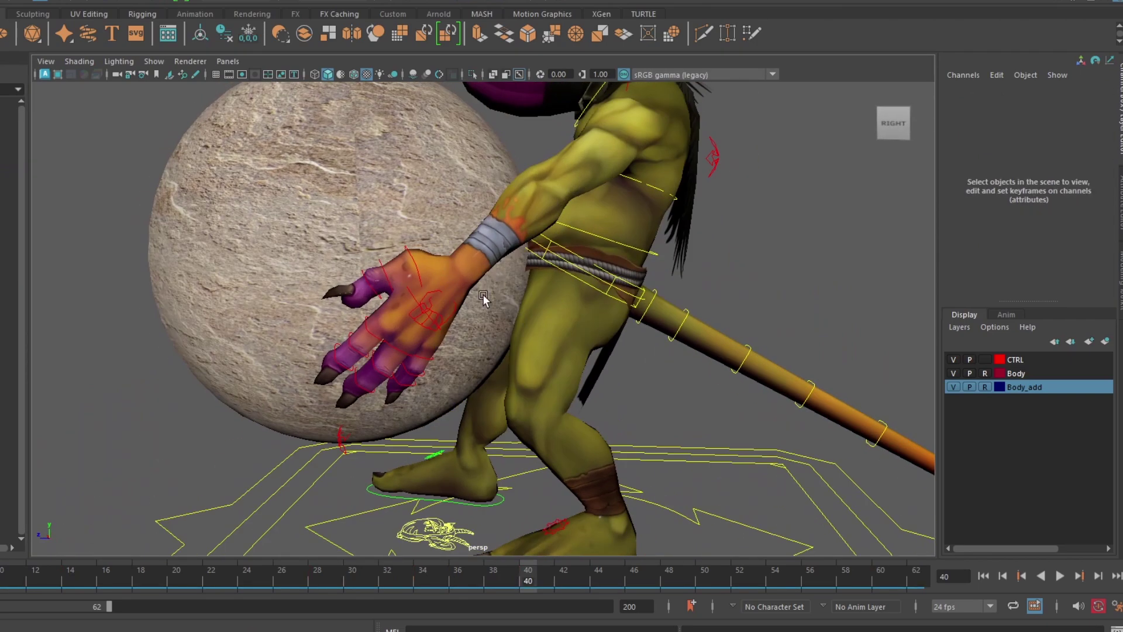
pyautogui.moveTo(526, 579); pyautogui.dragTo(352, 581)
pyautogui.click(319, 389)
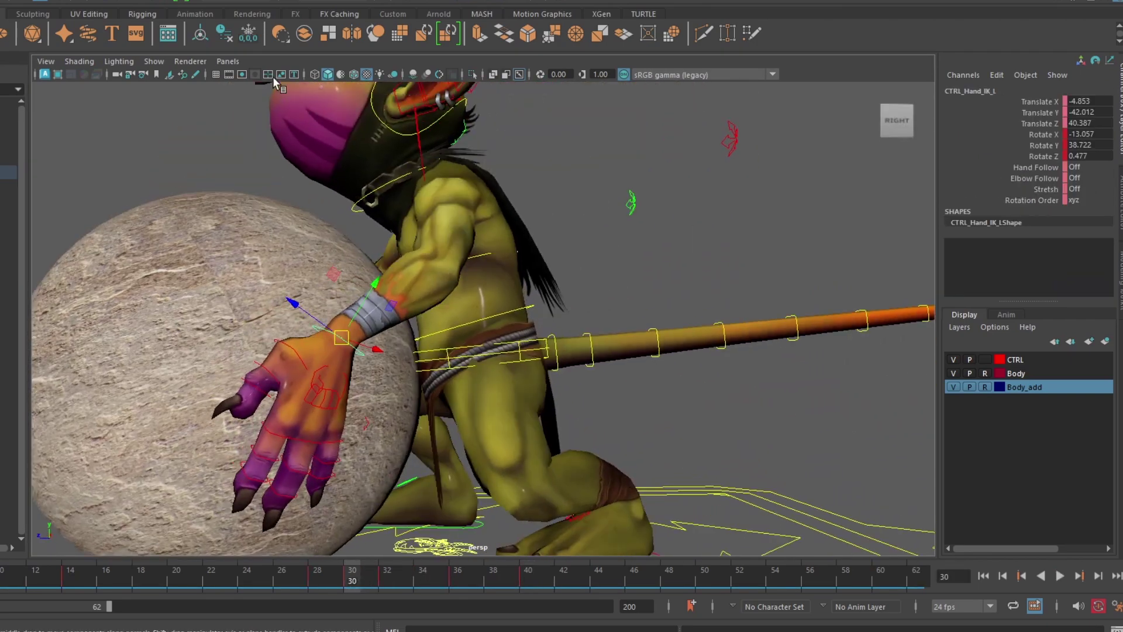
pyautogui.click(201, 2)
pyautogui.hotkey('alt', 'v')
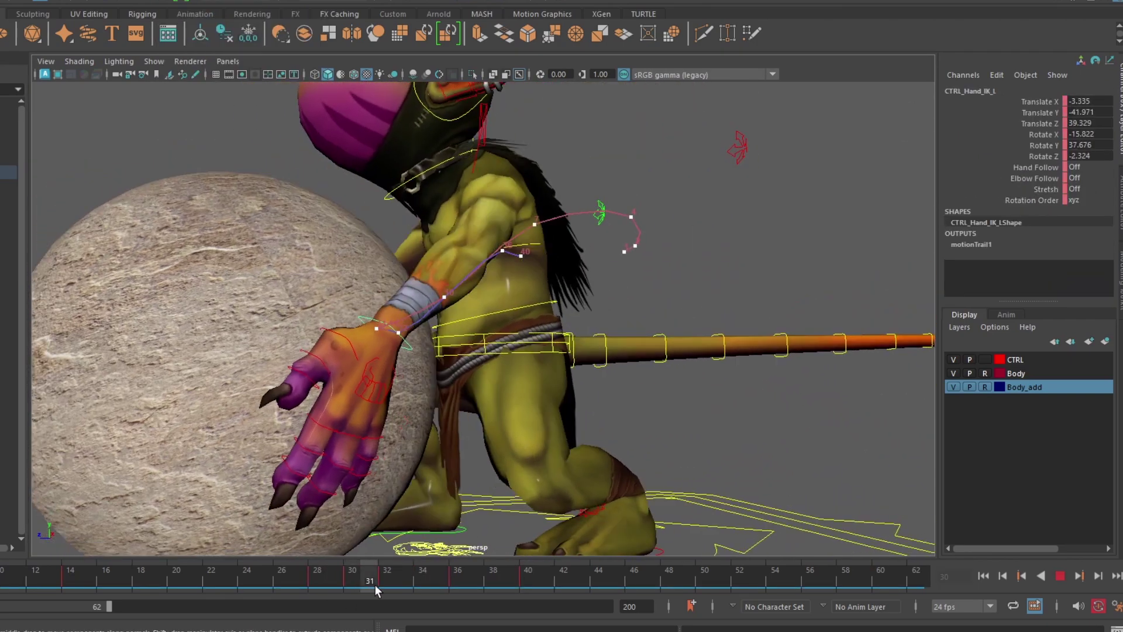
pyautogui.scroll(3, 451, 401)
pyautogui.scroll(2, 368, 243)
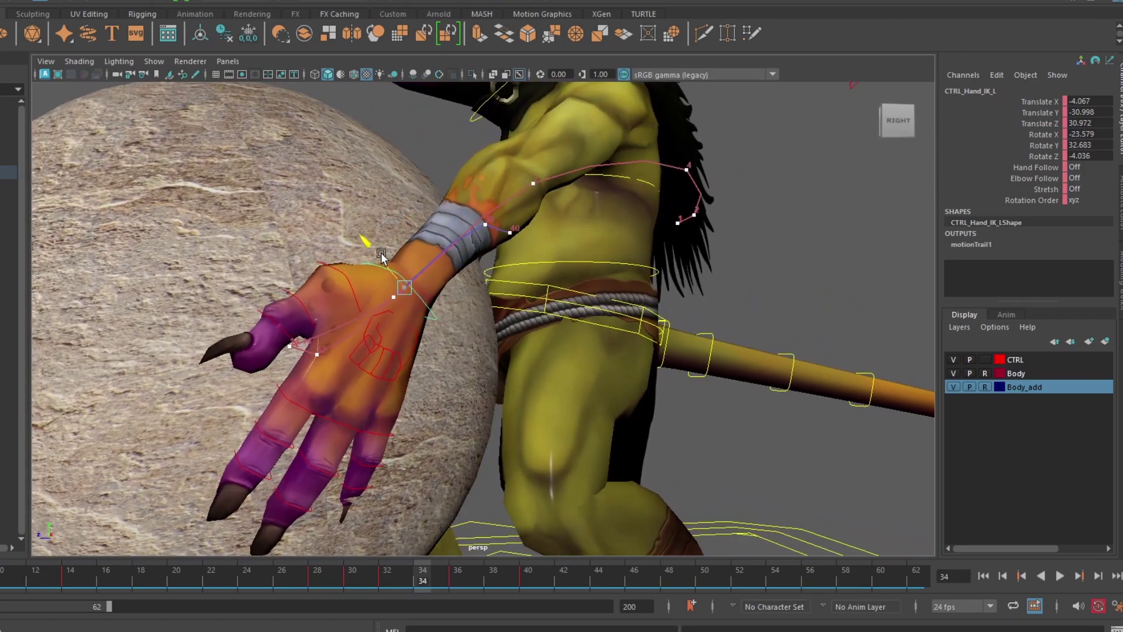
pyautogui.scroll(2, 292, 324)
pyautogui.hotkey('alt', 'v')
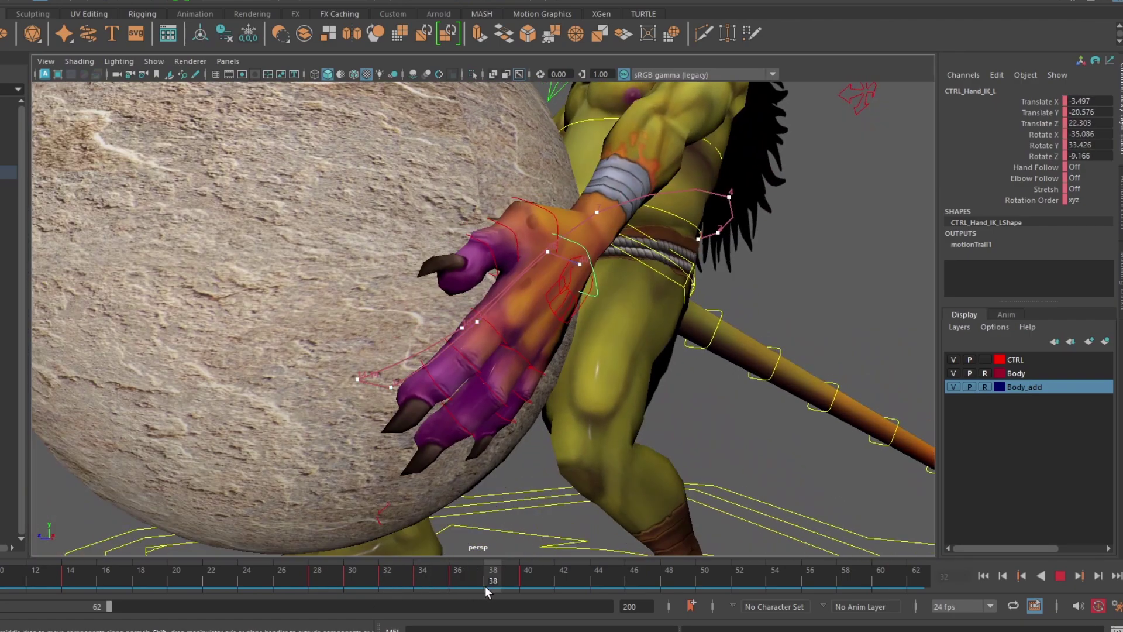
# Step: Press the left hand onto the boulder at frames 38 and 40
pyautogui.click(485, 585)
pyautogui.keyDown('alt'); pyautogui.moveTo(445, 304); pyautogui.dragTo(467, 318); pyautogui.keyUp('alt')
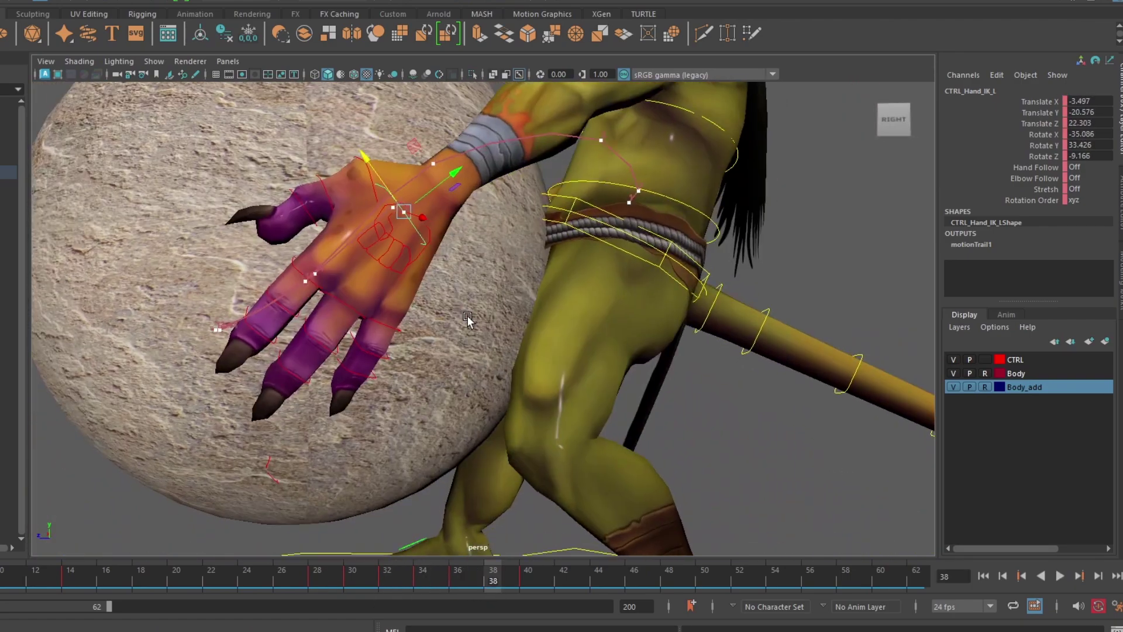
pyautogui.moveTo(371, 159); pyautogui.dragTo(367, 239)
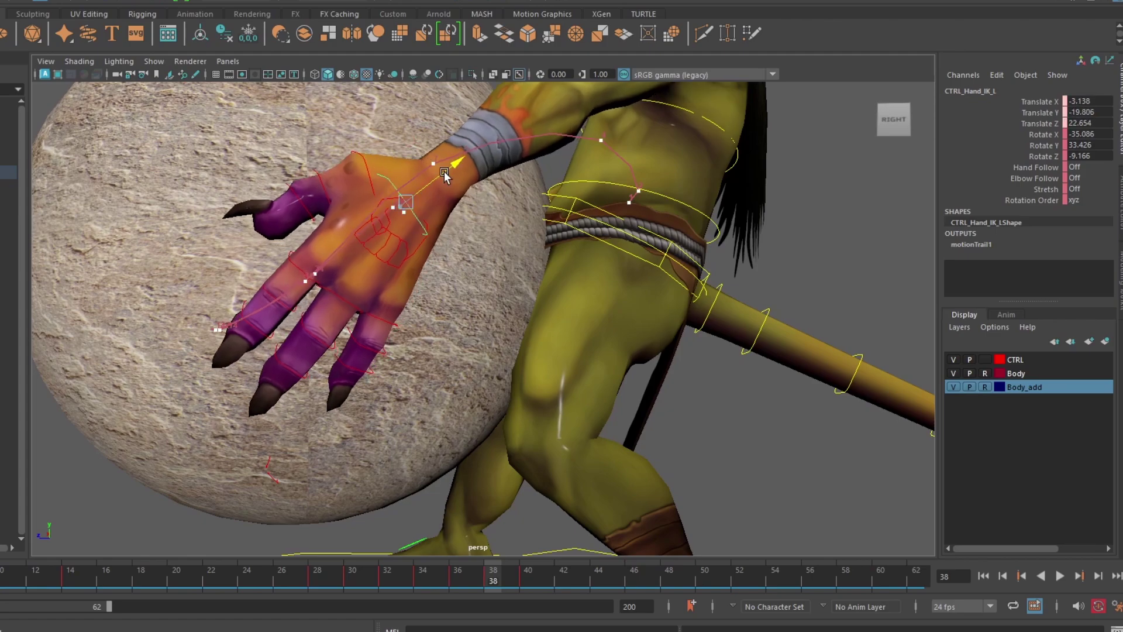
pyautogui.press('.')
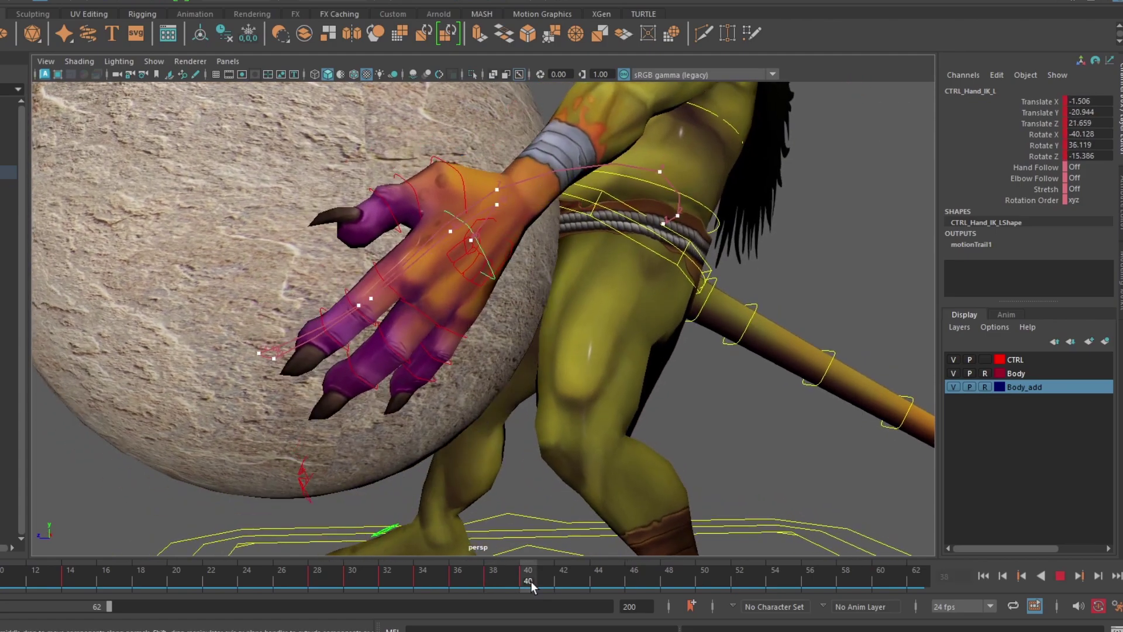
pyautogui.moveTo(524, 166)
pyautogui.keyDown('alt'); pyautogui.mouseDown()
pyautogui.moveTo(454, 185)
pyautogui.moveTo(584, 226)
pyautogui.moveTo(756, 423)
pyautogui.moveTo(742, 415)
pyautogui.moveTo(693, 437)
pyautogui.moveTo(573, 260)
pyautogui.moveTo(607, 338)
pyautogui.mouseUp(); pyautogui.keyUp('alt')
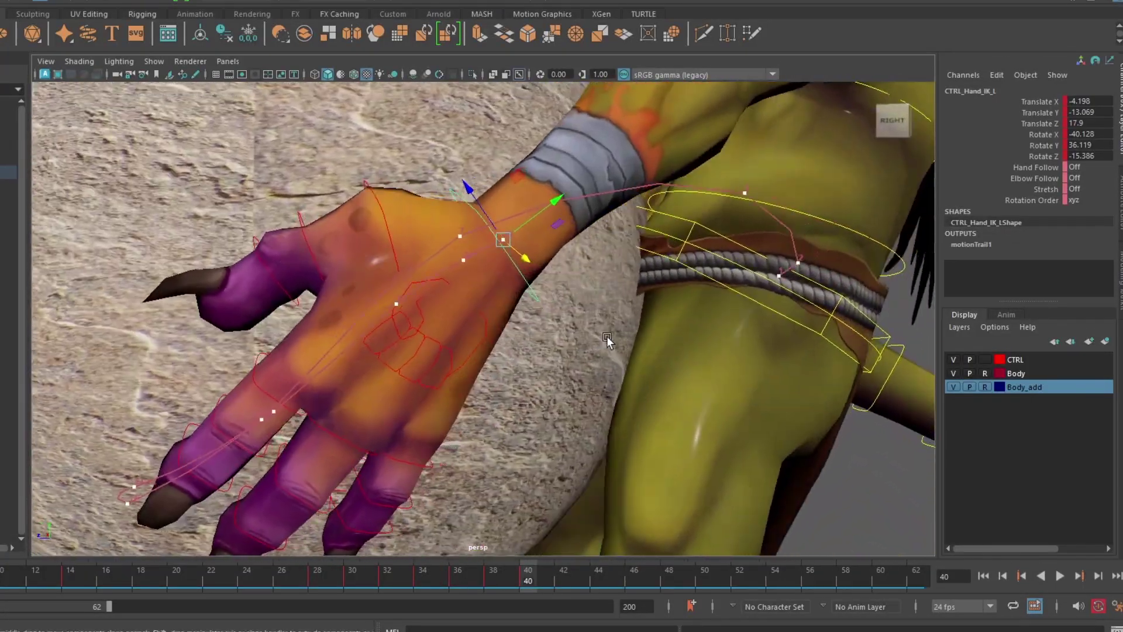
pyautogui.moveTo(473, 202)
pyautogui.keyDown('alt'); pyautogui.mouseDown()
pyautogui.moveTo(531, 293)
pyautogui.moveTo(855, 458)
pyautogui.mouseUp(); pyautogui.keyUp('alt')
pyautogui.moveTo(855, 458); pyautogui.dragTo(858, 461)
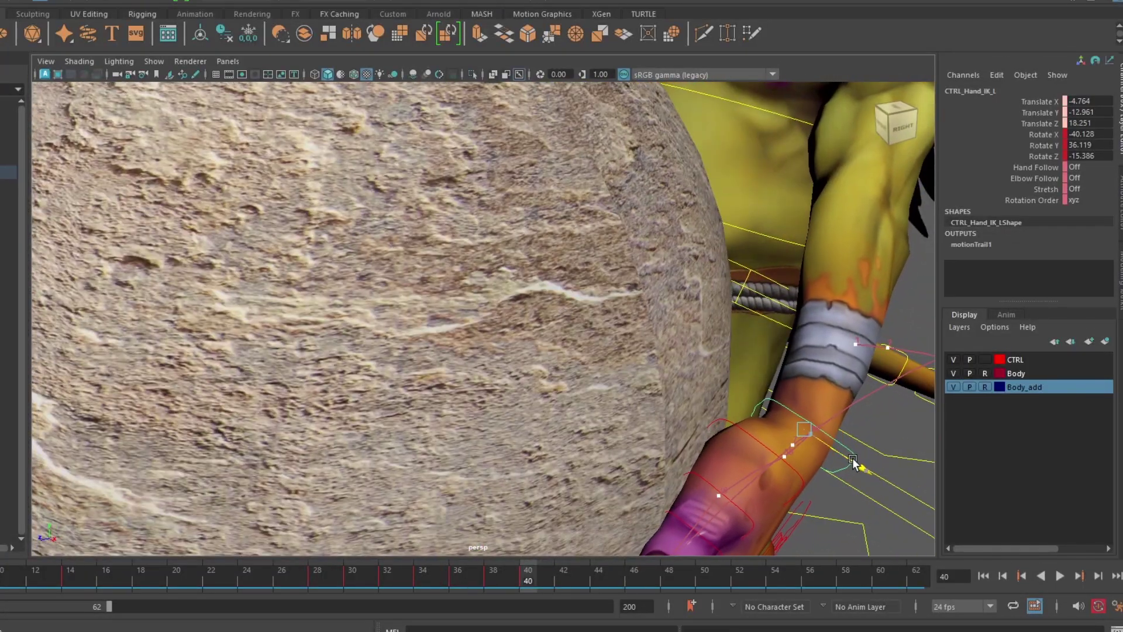
pyautogui.keyDown('alt'); pyautogui.moveTo(851, 457); pyautogui.dragTo(743, 413, button='right'); pyautogui.keyUp('alt')
pyautogui.moveTo(744, 413)
pyautogui.keyDown('alt'); pyautogui.mouseDown()
pyautogui.moveTo(468, 371)
pyautogui.moveTo(596, 374)
pyautogui.mouseUp(); pyautogui.keyUp('alt')
pyautogui.click(469, 370)
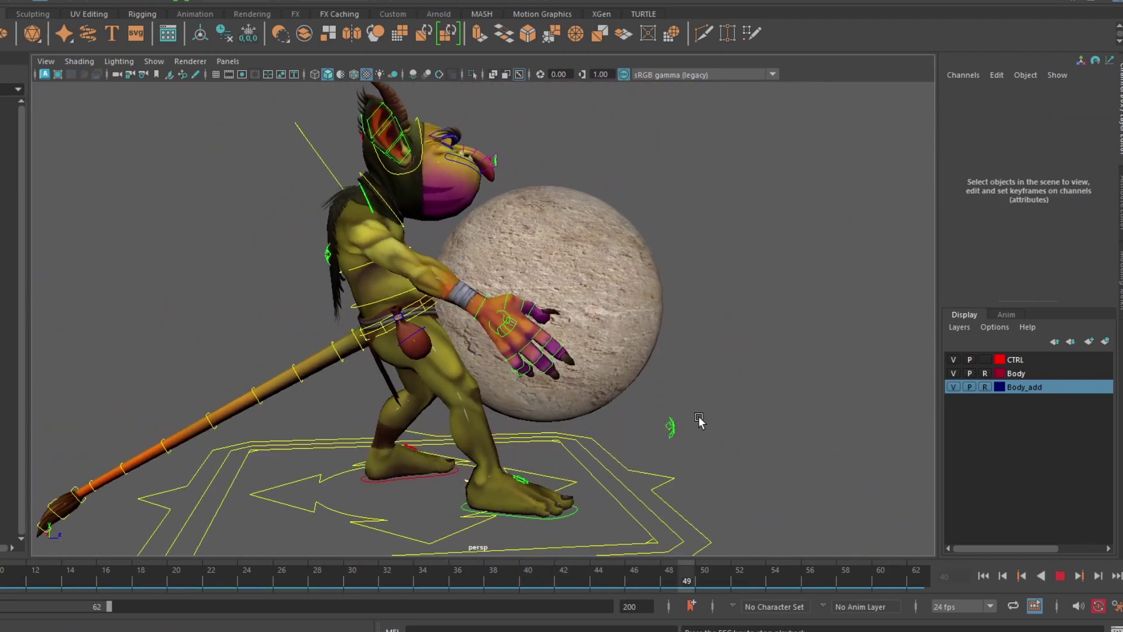
pyautogui.moveTo(267, 577)
pyautogui.mouseDown()
pyautogui.moveTo(342, 598)
pyautogui.moveTo(352, 573)
pyautogui.mouseUp()
# Step: In the Graph Editor, raise the right hand's frame-30 Rotate X key to ~35, key frame 36, and play
pyautogui.click(471, 479)
pyautogui.click(65, 16)
pyautogui.moveTo(74, 72)
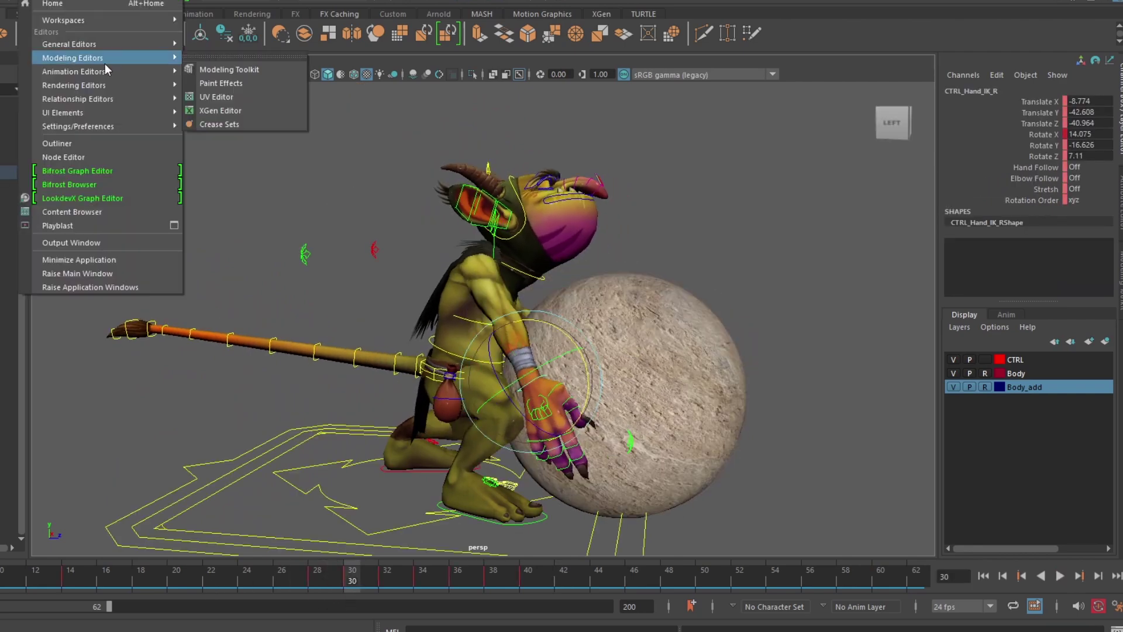
pyautogui.click(211, 73)
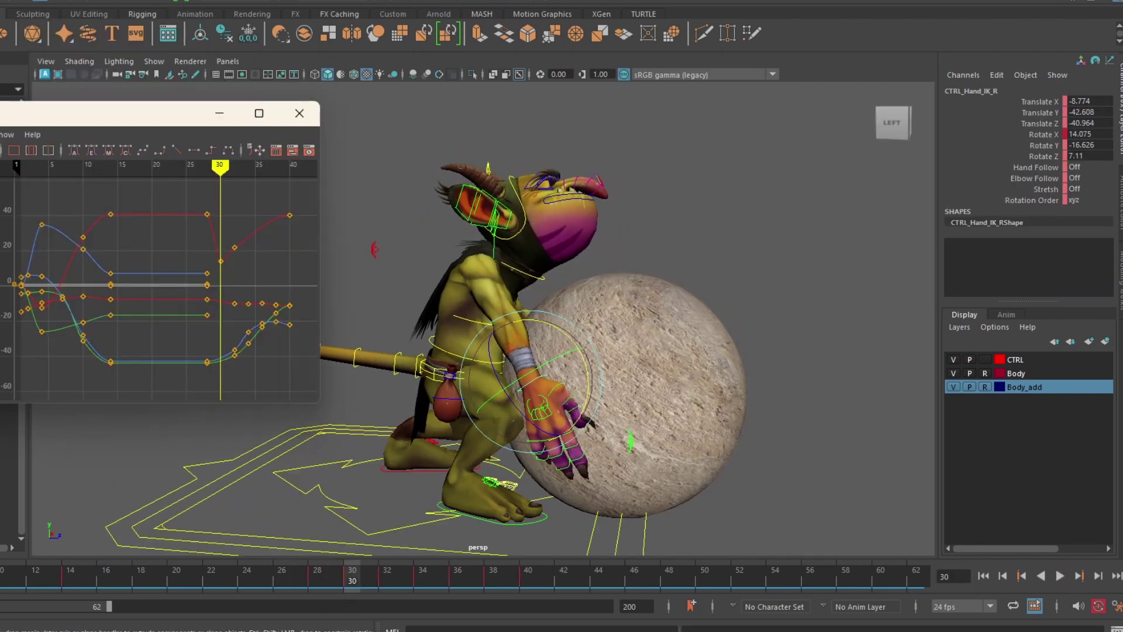
pyautogui.moveTo(212, 277); pyautogui.dragTo(226, 289)
pyautogui.moveTo(223, 282); pyautogui.dragTo(219, 257, button='middle')
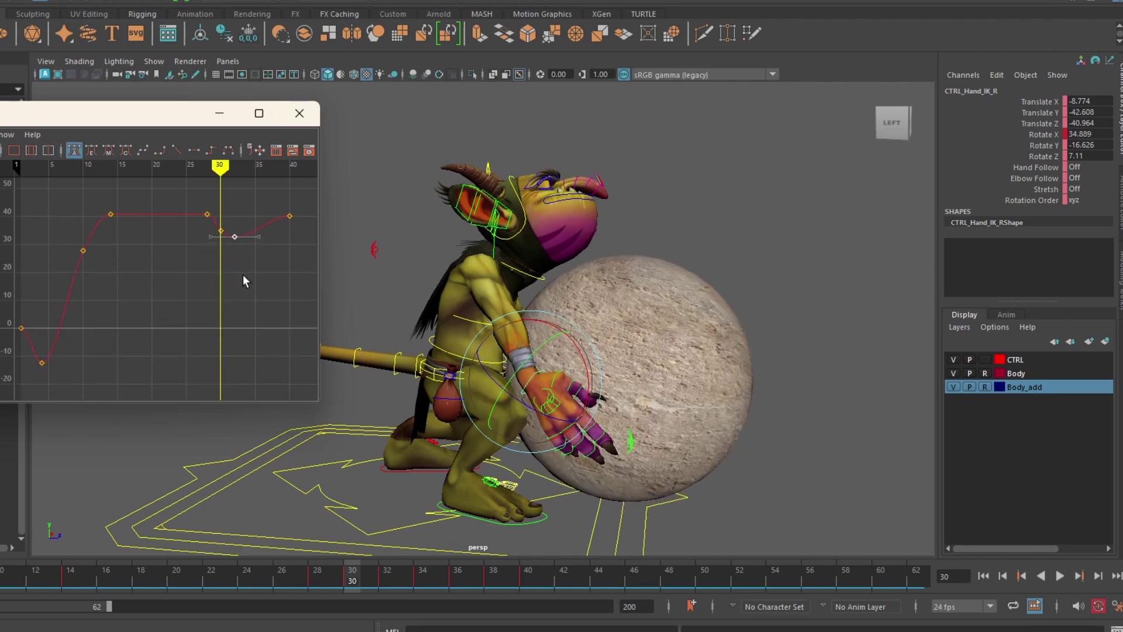
pyautogui.moveTo(244, 280); pyautogui.dragTo(262, 205)
pyautogui.moveTo(502, 329); pyautogui.dragTo(504, 327)
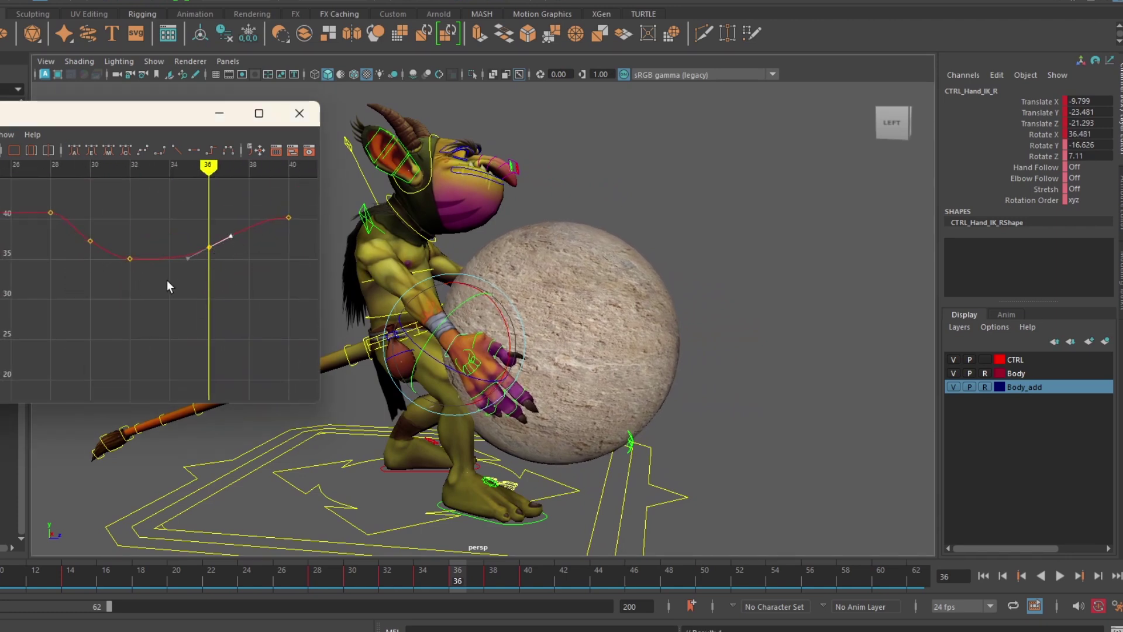
pyautogui.click(220, 113)
pyautogui.click(1059, 576)
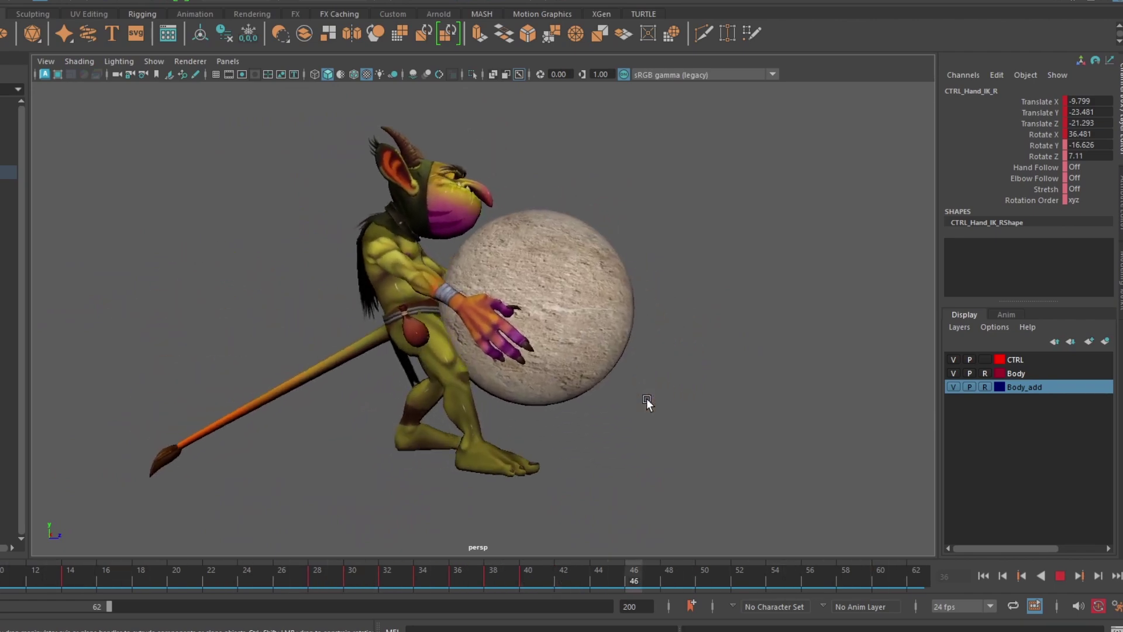
pyautogui.press('Escape')
pyautogui.moveTo(647, 401)
pyautogui.keyDown('alt'); pyautogui.mouseDown()
pyautogui.moveTo(355, 257)
pyautogui.moveTo(496, 265)
pyautogui.moveTo(415, 294)
pyautogui.moveTo(435, 248)
pyautogui.mouseUp(); pyautogui.keyUp('alt')
pyautogui.moveTo(250, 245)
pyautogui.mouseDown()
pyautogui.moveTo(418, 250)
pyautogui.moveTo(403, 204)
pyautogui.moveTo(590, 270)
pyautogui.moveTo(605, 300)
pyautogui.mouseUp()
pyautogui.press(',')
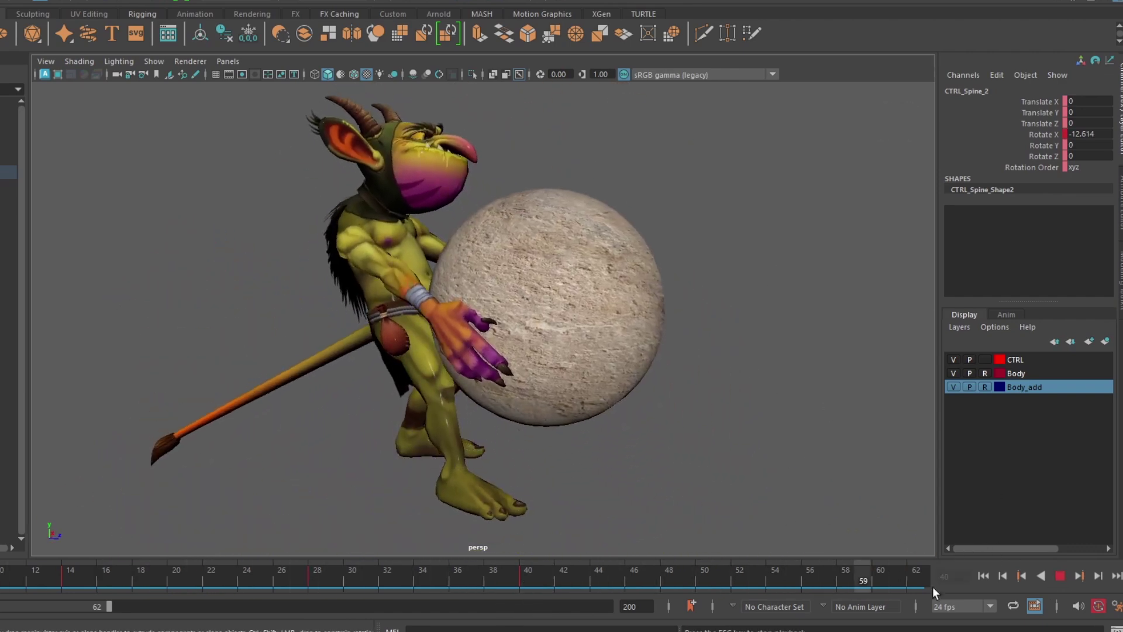
pyautogui.moveTo(934, 593)
pyautogui.mouseDown()
pyautogui.moveTo(409, 611)
pyautogui.moveTo(312, 603)
pyautogui.moveTo(429, 629)
pyautogui.moveTo(532, 630)
pyautogui.mouseUp()
pyautogui.click(1060, 577)
pyautogui.moveTo(550, 384)
pyautogui.keyDown('alt'); pyautogui.mouseDown()
pyautogui.moveTo(553, 314)
pyautogui.moveTo(504, 277)
pyautogui.mouseUp(); pyautogui.keyUp('alt')
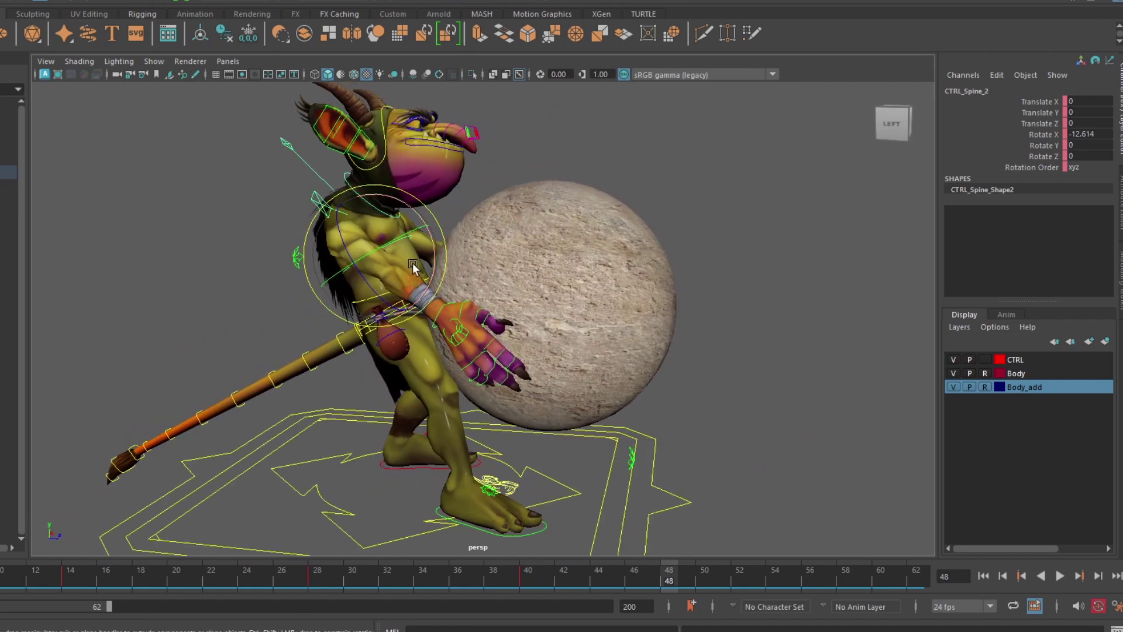
pyautogui.scroll(3, 374, 281)
pyautogui.click(330, 297)
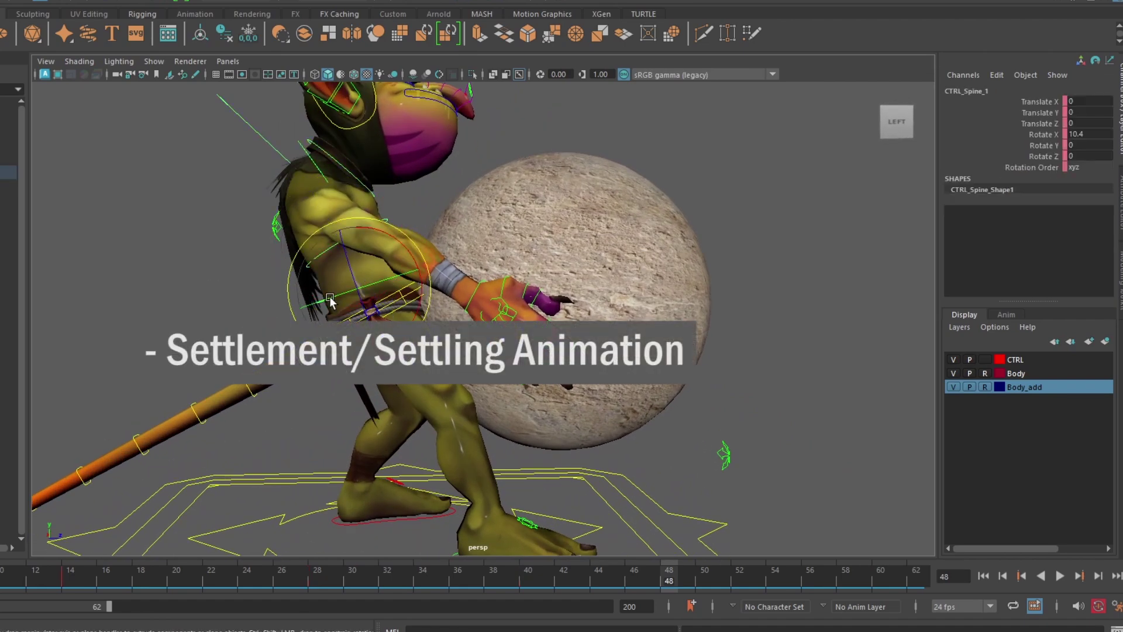
# Step: Tilt the upper spine back and the pelvis forward during the settle
pyautogui.click(392, 217)
pyautogui.click(369, 243)
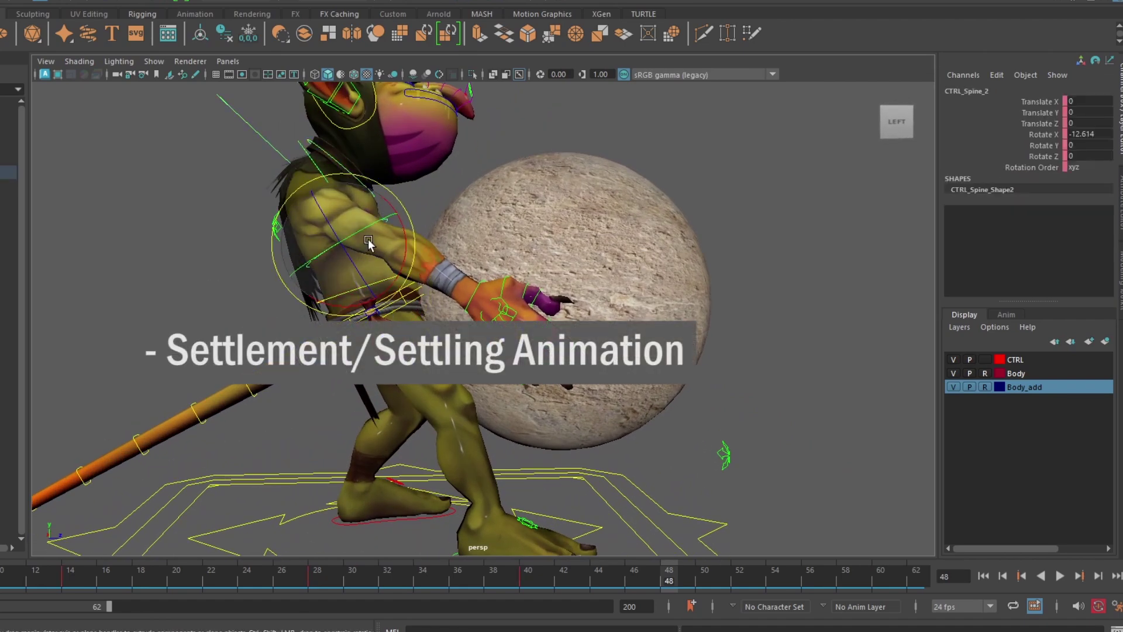
pyautogui.moveTo(405, 242)
pyautogui.mouseDown()
pyautogui.moveTo(423, 275)
pyautogui.moveTo(644, 257)
pyautogui.mouseUp()
pyautogui.click(435, 288)
pyautogui.click(646, 259)
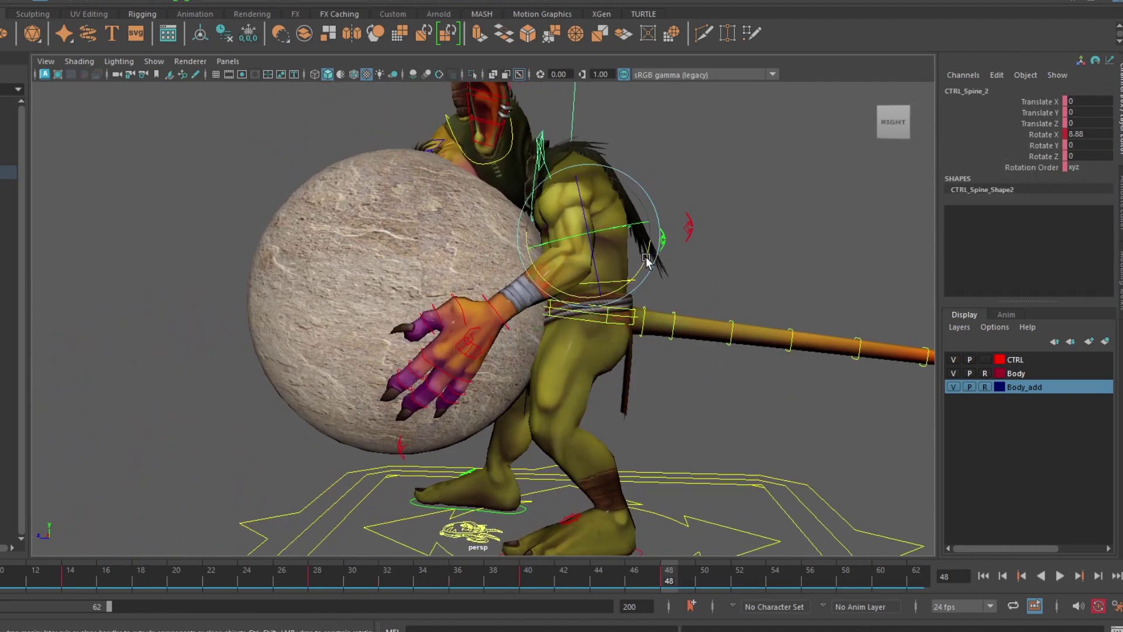
pyautogui.moveTo(669, 579); pyautogui.dragTo(652, 579)
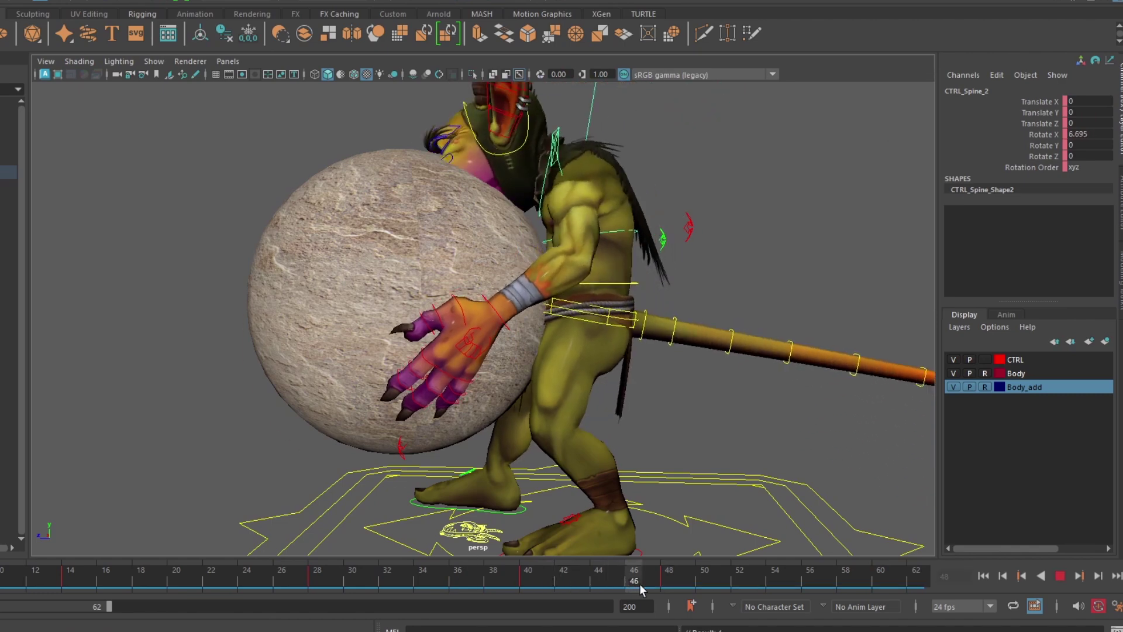
pyautogui.click(649, 338)
pyautogui.moveTo(649, 337)
pyautogui.mouseDown()
pyautogui.moveTo(611, 433)
pyautogui.moveTo(777, 290)
pyautogui.moveTo(585, 281)
pyautogui.mouseUp()
# Step: Raise and turn the right hand and rotate the left hand against the boulder
pyautogui.click(450, 181)
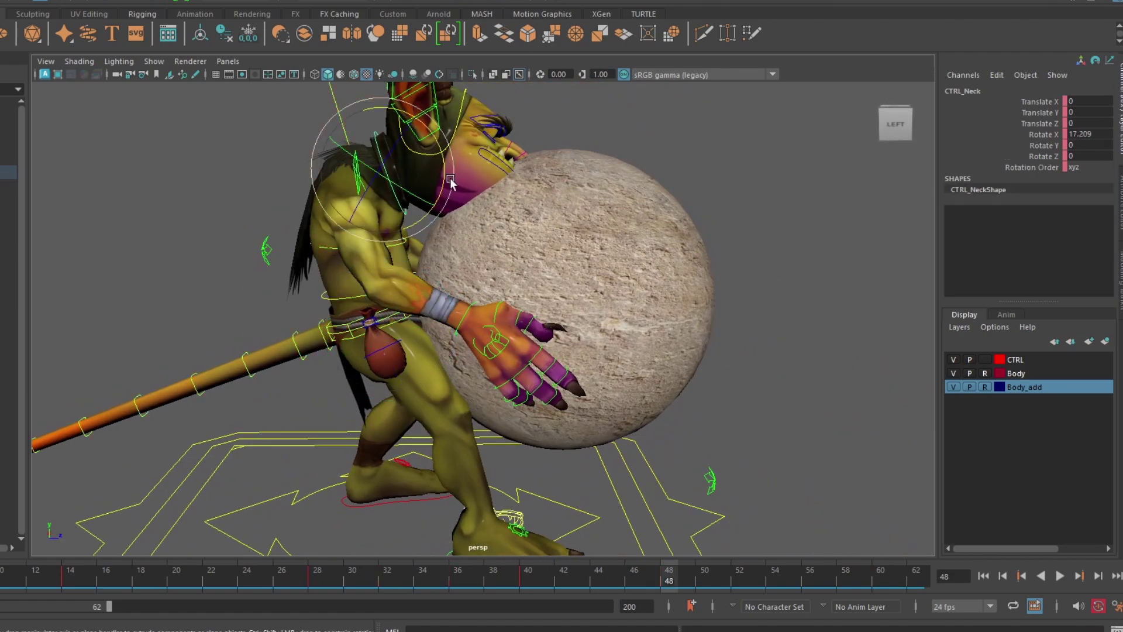
pyautogui.click(464, 315)
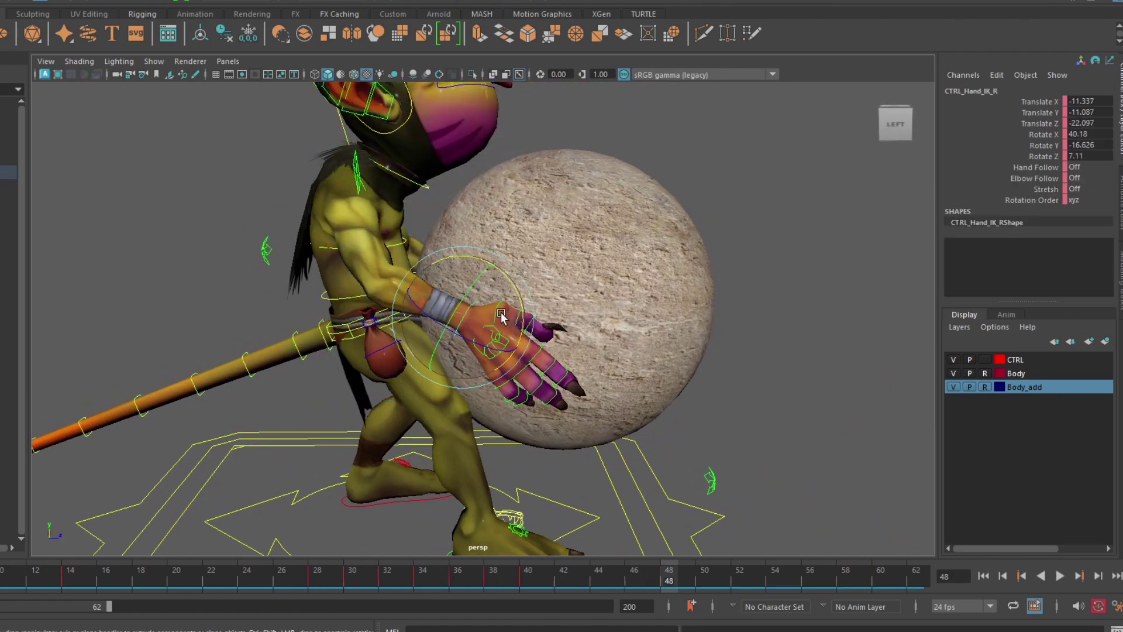
pyautogui.moveTo(500, 311)
pyautogui.mouseDown()
pyautogui.moveTo(503, 261)
pyautogui.moveTo(504, 324)
pyautogui.moveTo(325, 313)
pyautogui.mouseUp()
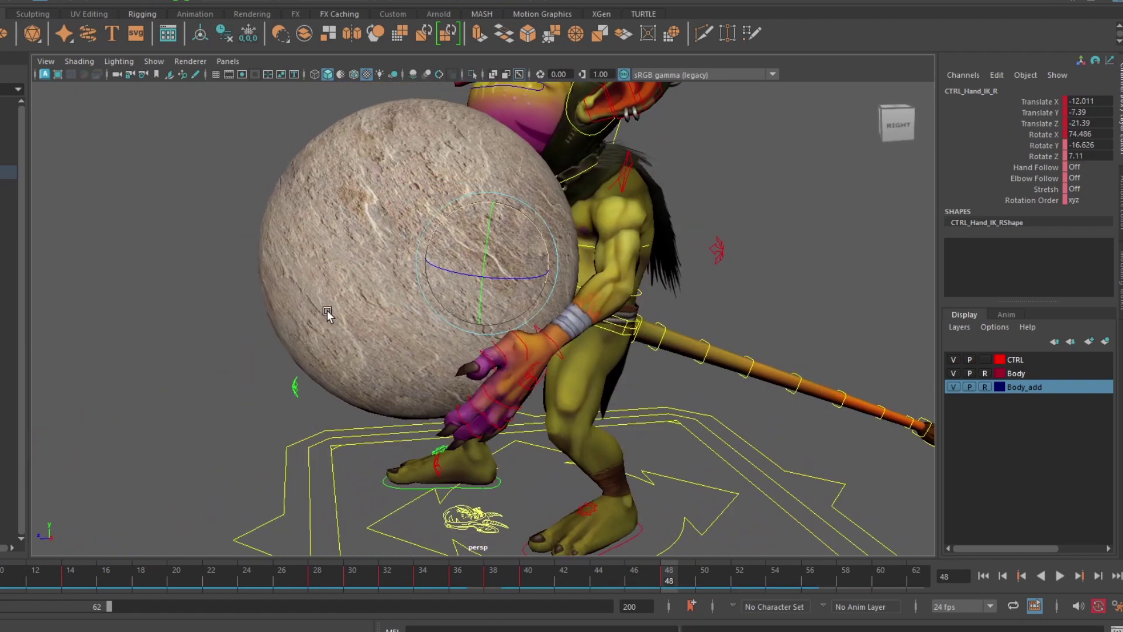
pyautogui.click(506, 285)
pyautogui.press('w')
pyautogui.moveTo(487, 305)
pyautogui.keyDown('alt'); pyautogui.mouseDown()
pyautogui.moveTo(628, 420)
pyautogui.moveTo(608, 409)
pyautogui.mouseUp(); pyautogui.keyUp('alt')
pyautogui.moveTo(608, 409)
pyautogui.keyDown('alt'); pyautogui.mouseDown()
pyautogui.moveTo(541, 396)
pyautogui.moveTo(539, 409)
pyautogui.moveTo(433, 406)
pyautogui.mouseUp(); pyautogui.keyUp('alt')
pyautogui.moveTo(549, 570); pyautogui.dragTo(668, 571)
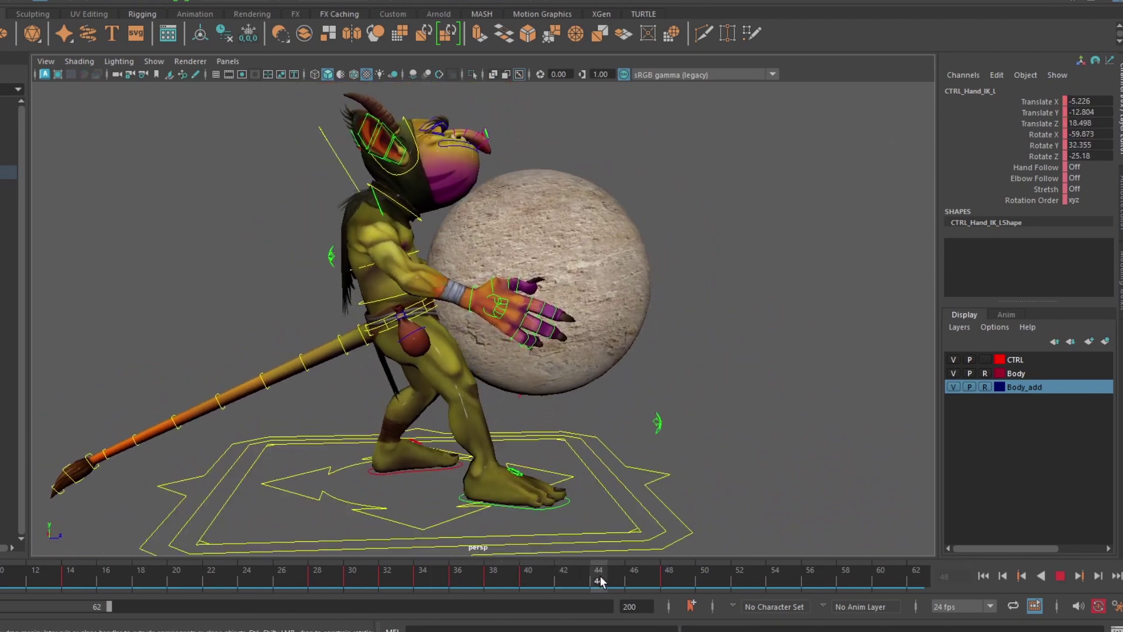
pyautogui.moveTo(763, 570)
pyautogui.mouseDown()
pyautogui.moveTo(509, 579)
pyautogui.moveTo(597, 576)
pyautogui.mouseUp()
# Step: Lower the pelvis and shift it back at frame 44, checking it in playback
pyautogui.scroll(3, 120, 190)
pyautogui.click(120, 190)
pyautogui.click(328, 327)
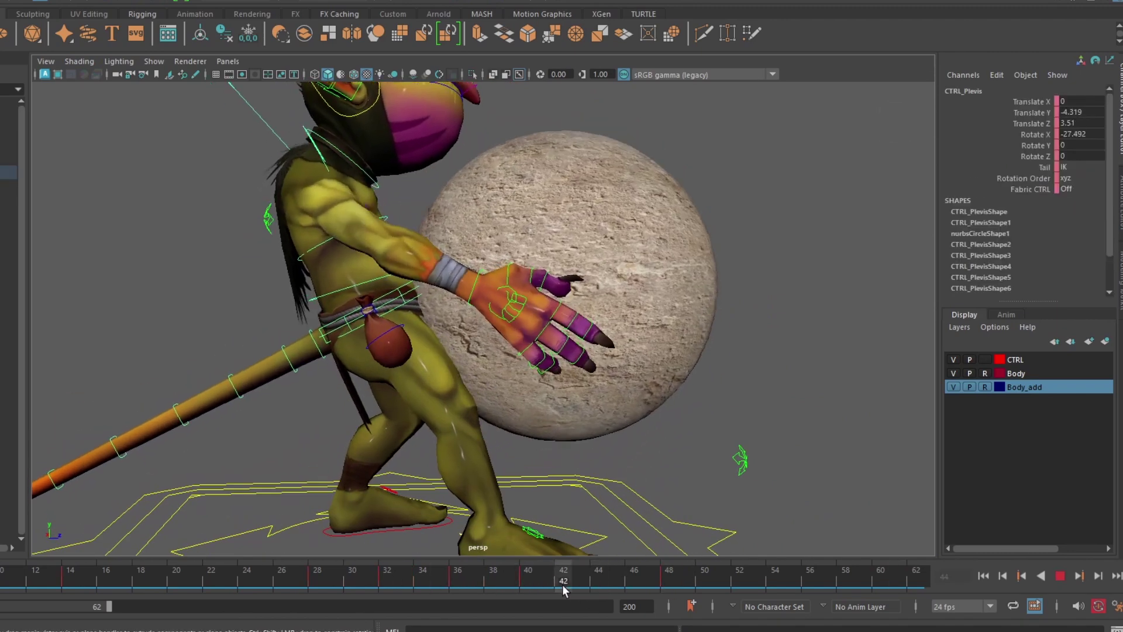
pyautogui.hotkey('alt', 'v')
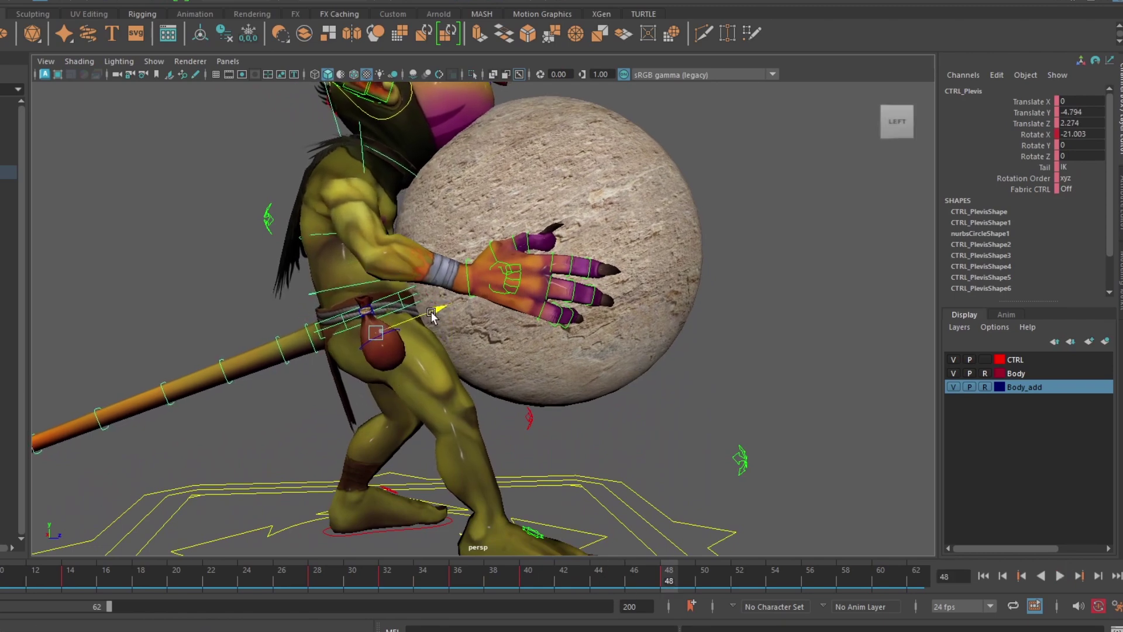
pyautogui.moveTo(431, 314)
pyautogui.mouseDown()
pyautogui.moveTo(416, 323)
pyautogui.moveTo(402, 292)
pyautogui.mouseUp()
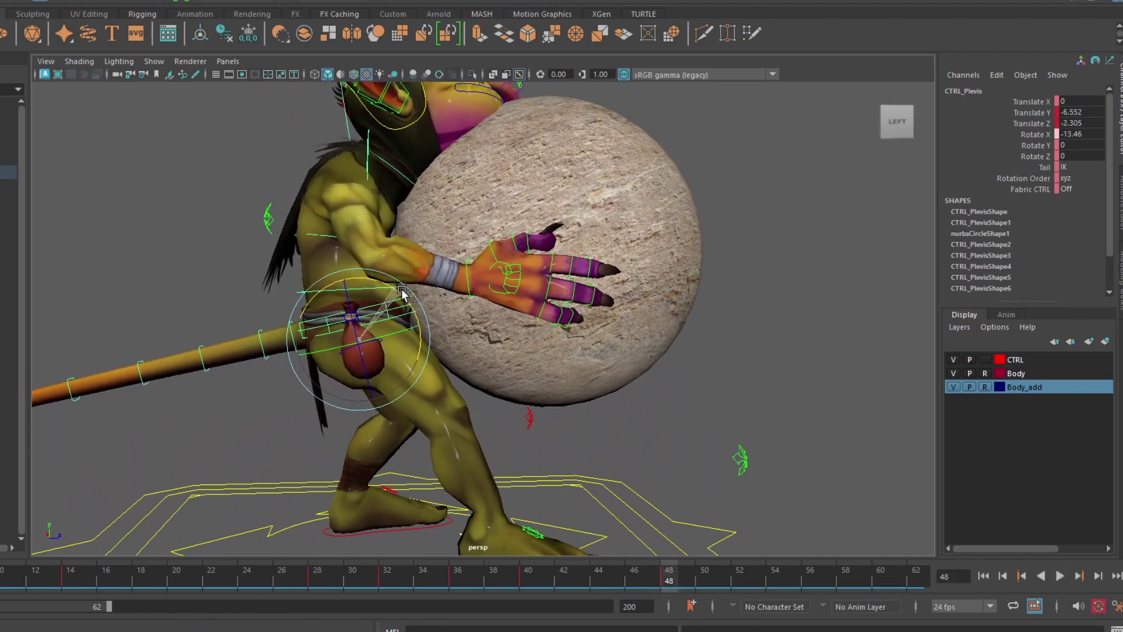
pyautogui.hotkey('alt', 'v')
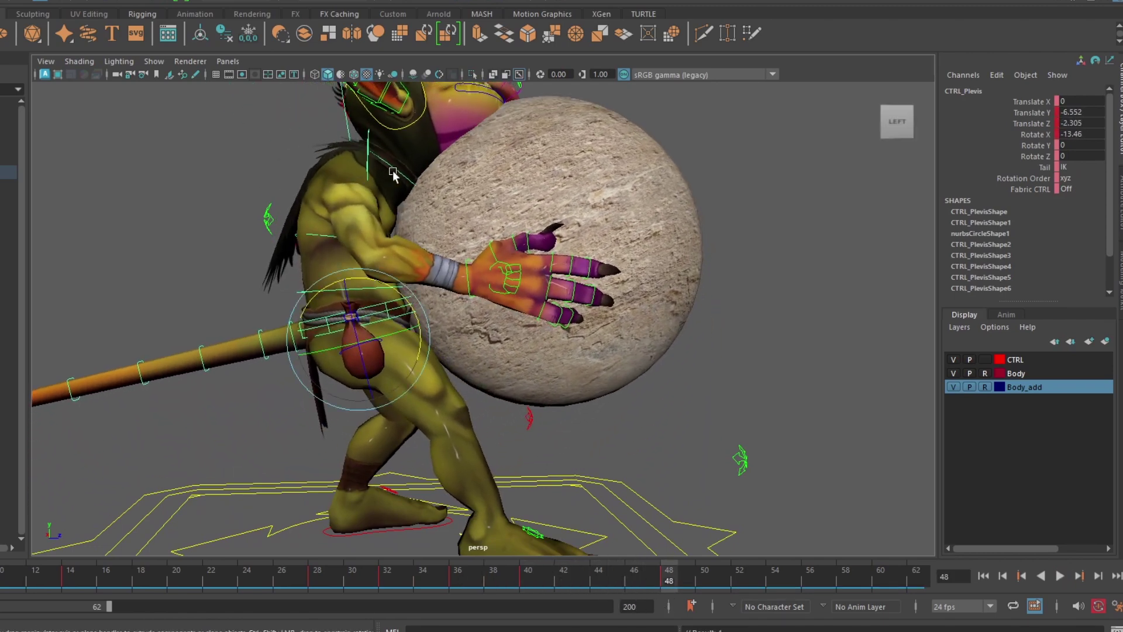
# Step: Adjust the left shoulder's rotation at frame 48
pyautogui.click(389, 254)
pyautogui.keyDown('alt'); pyautogui.moveTo(390, 281); pyautogui.dragTo(545, 162); pyautogui.keyUp('alt')
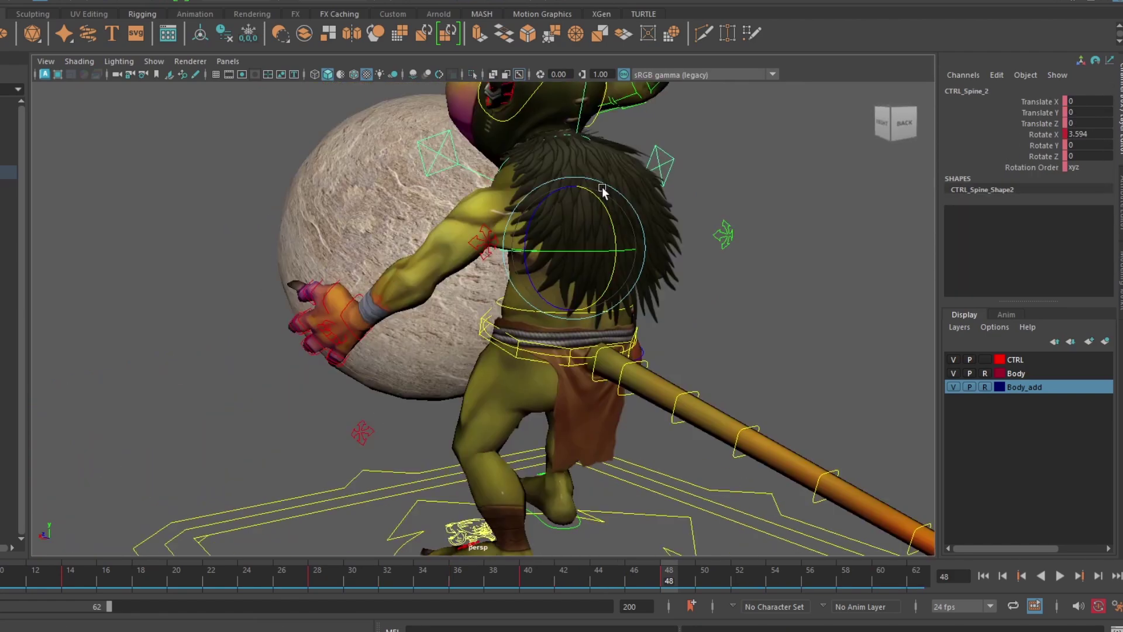
pyautogui.keyDown('alt'); pyautogui.moveTo(654, 143); pyautogui.dragTo(396, 158); pyautogui.keyUp('alt')
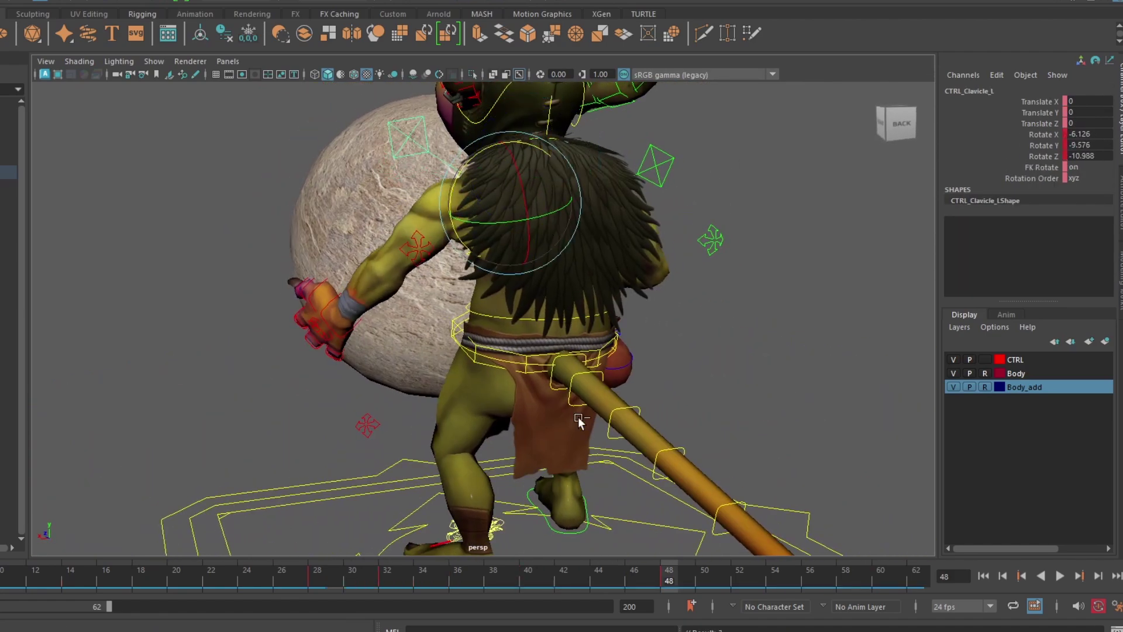
pyautogui.click(533, 581)
pyautogui.click(662, 583)
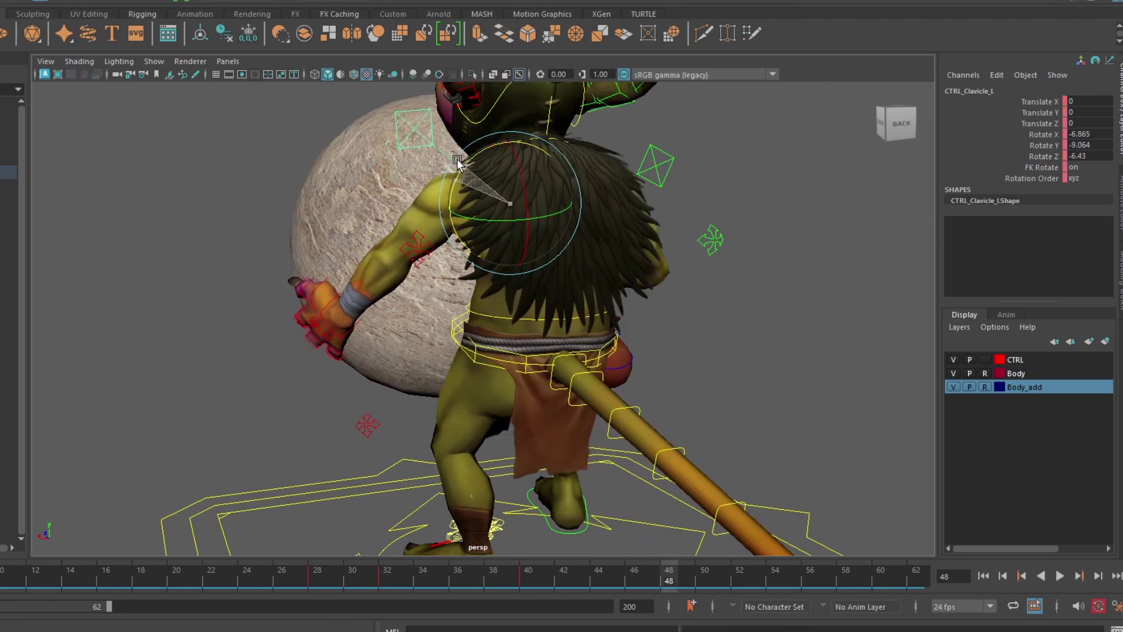
pyautogui.keyDown('alt'); pyautogui.moveTo(454, 159); pyautogui.dragTo(322, 169); pyautogui.keyUp('alt')
pyautogui.click(409, 152)
pyautogui.click(538, 578)
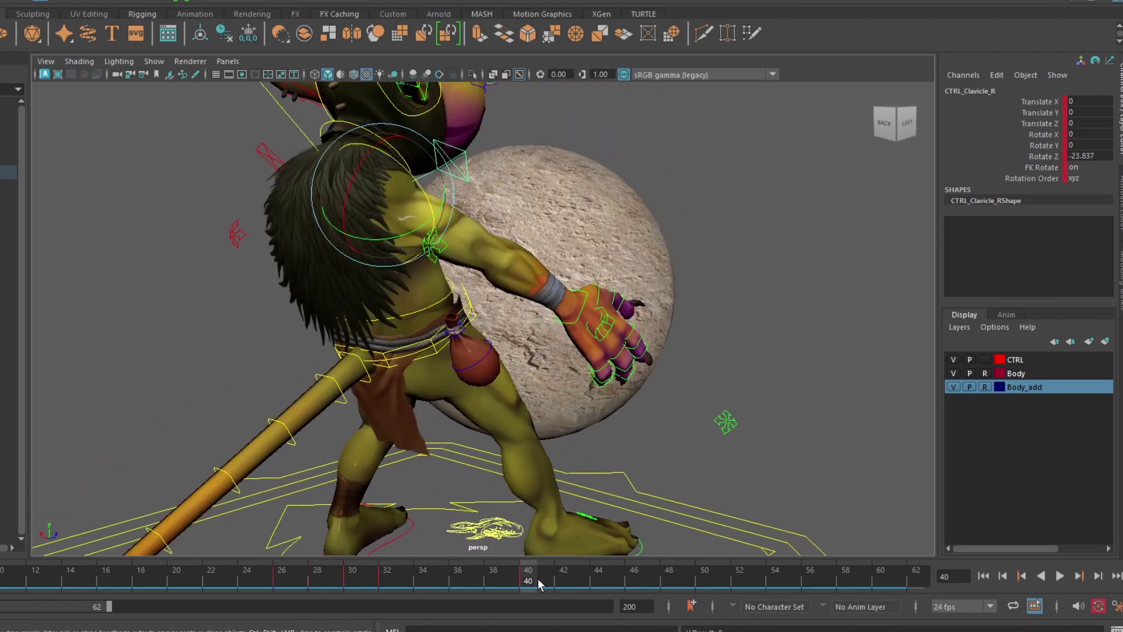
pyautogui.moveTo(538, 578); pyautogui.dragTo(662, 584)
# Step: Rotate the right clavicle further at frame 48 to hunch the shoulder over the boulder
pyautogui.scroll(-10, 444, 157)
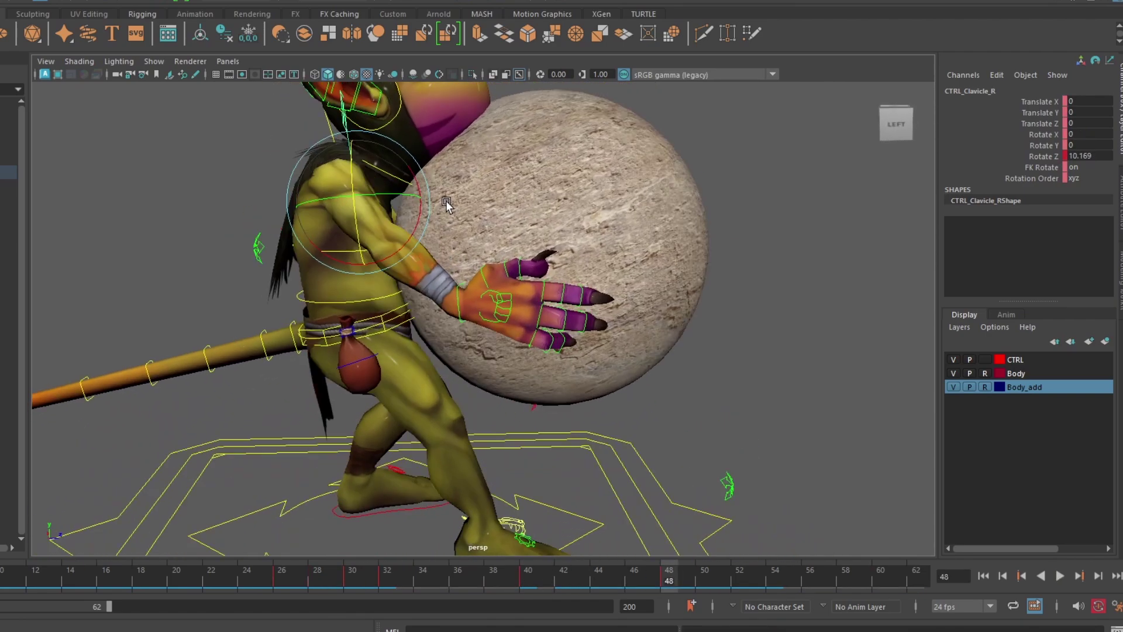
pyautogui.click(524, 578)
pyautogui.moveTo(525, 578); pyautogui.dragTo(677, 592)
pyautogui.hotkey('alt', 'v')
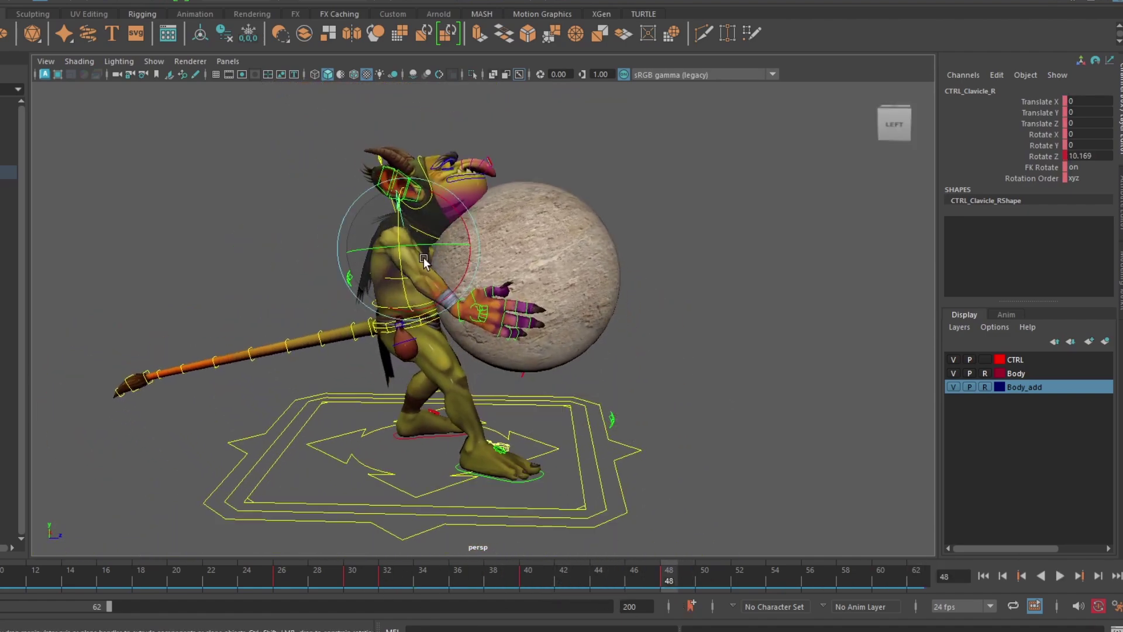
pyautogui.moveTo(494, 581); pyautogui.dragTo(668, 591)
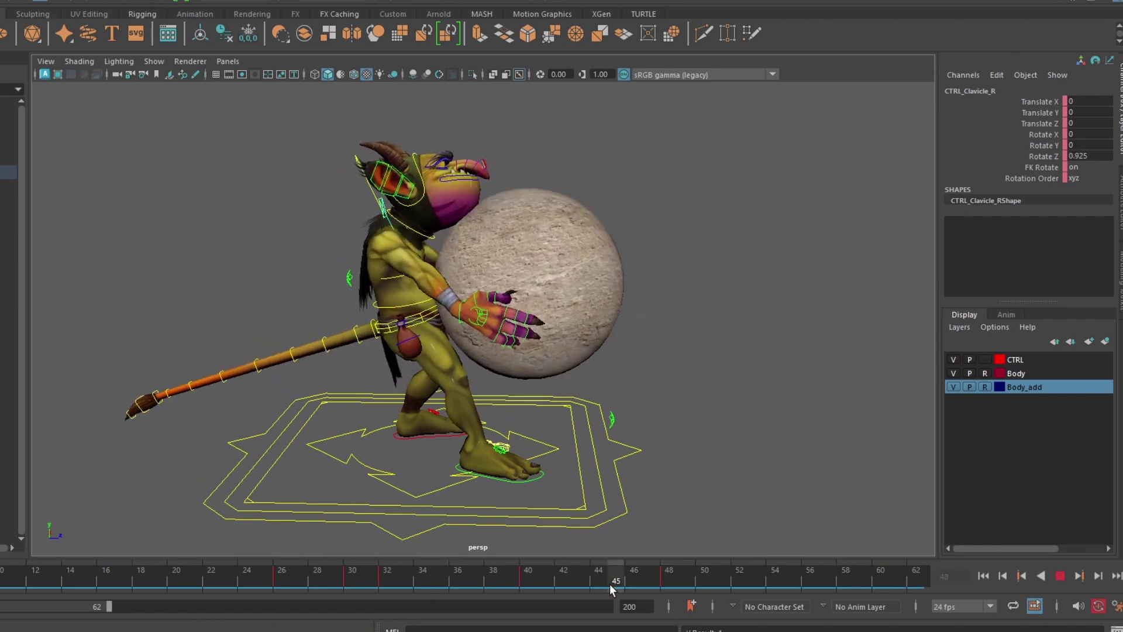
pyautogui.moveTo(665, 483)
pyautogui.keyDown('alt'); pyautogui.mouseDown()
pyautogui.moveTo(594, 444)
pyautogui.moveTo(668, 433)
pyautogui.mouseUp(); pyautogui.keyUp('alt')
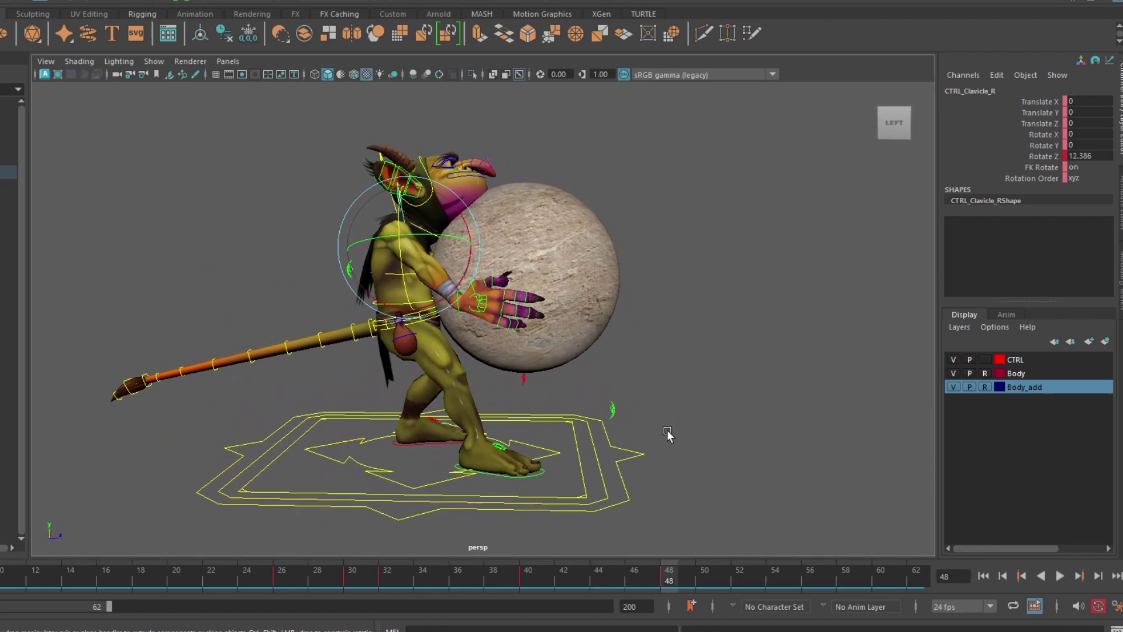
pyautogui.click(519, 487)
pyautogui.moveTo(355, 585); pyautogui.dragTo(587, 590)
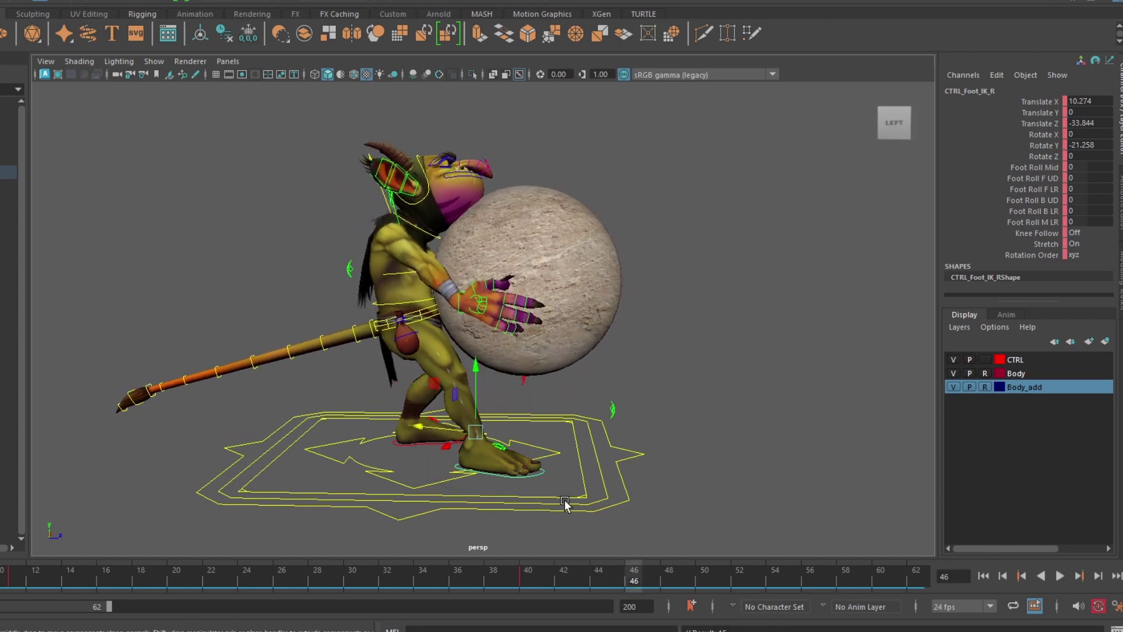
# Step: Play back the settle, stopping at frame 46 to review the pelvis
pyautogui.hotkey('alt', 'v')
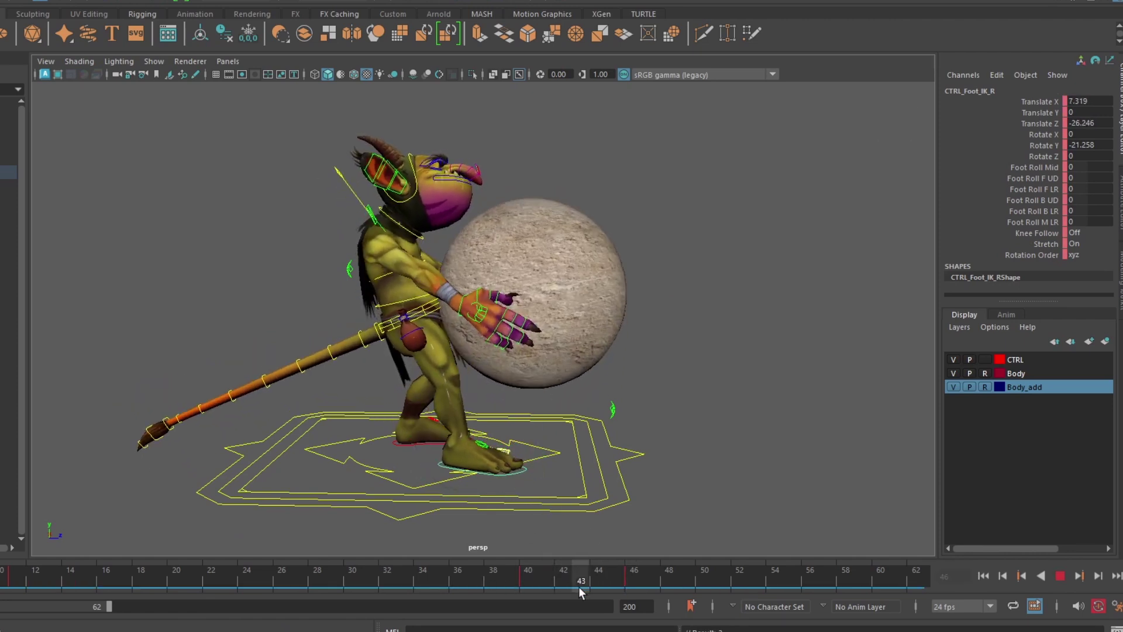
pyautogui.hotkey('alt', 'v')
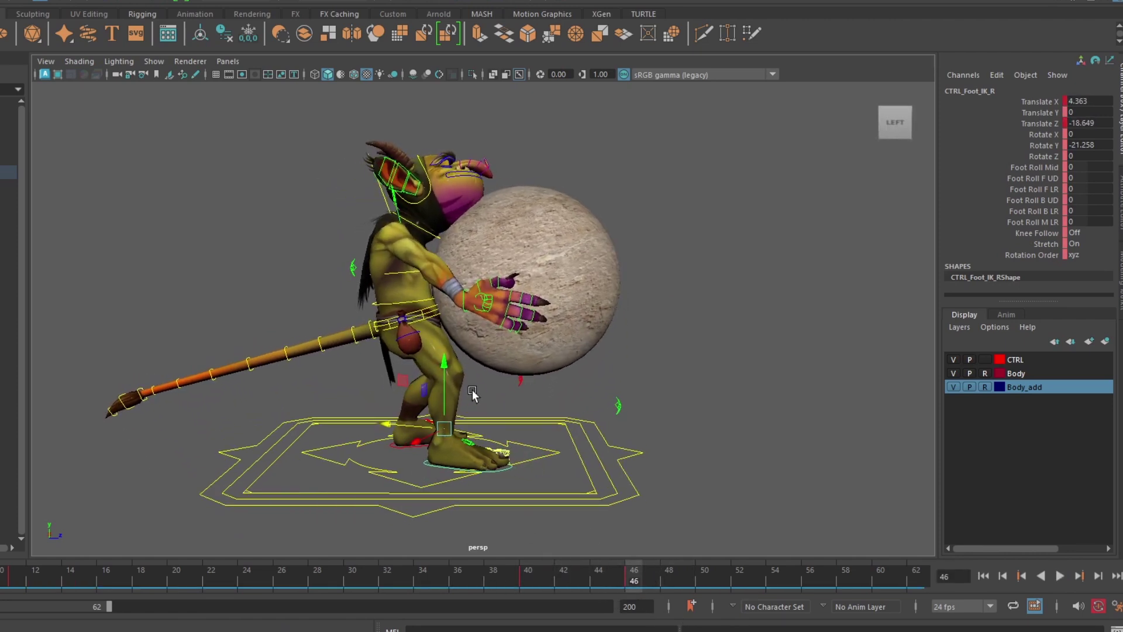
pyautogui.click(425, 312)
pyautogui.hotkey('alt', 'v')
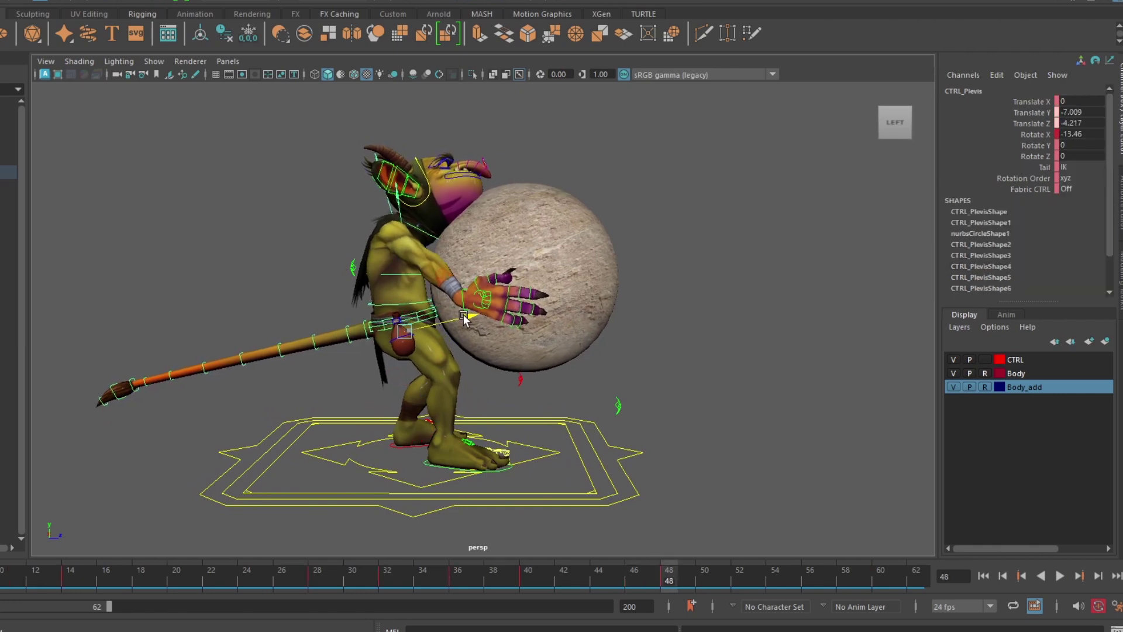
# Step: Shift the right hand control slightly across the boulder
pyautogui.click(460, 299)
pyautogui.moveTo(427, 301); pyautogui.dragTo(416, 302)
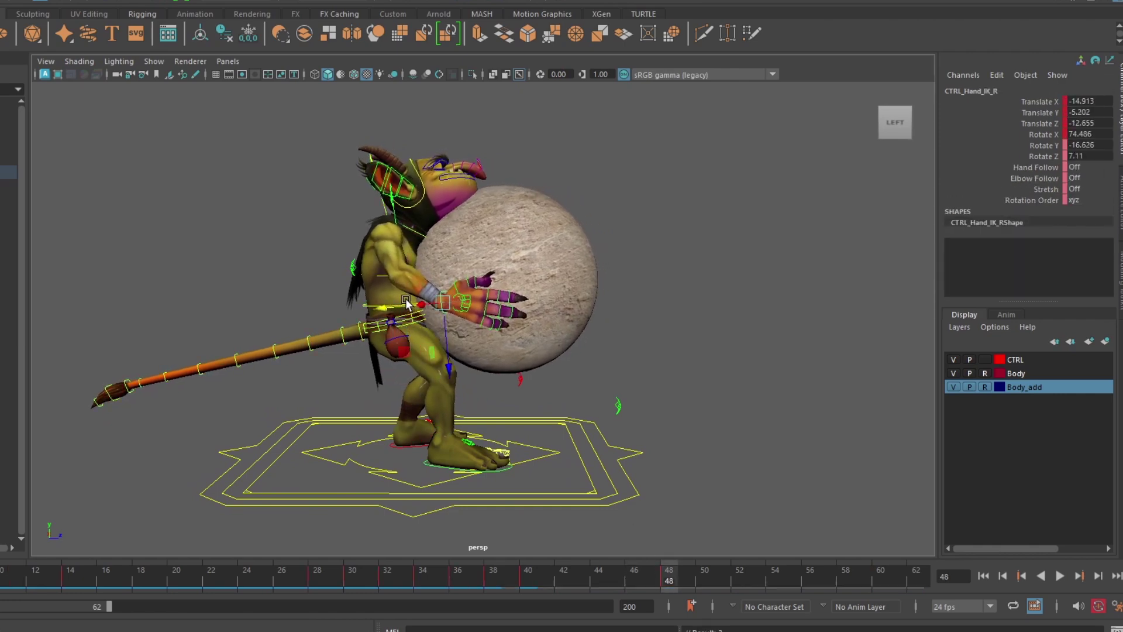
pyautogui.moveTo(462, 345)
pyautogui.keyDown('alt'); pyautogui.mouseDown()
pyautogui.moveTo(585, 328)
pyautogui.moveTo(731, 241)
pyautogui.moveTo(730, 358)
pyautogui.moveTo(402, 297)
pyautogui.moveTo(334, 298)
pyautogui.moveTo(381, 274)
pyautogui.moveTo(496, 329)
pyautogui.mouseUp(); pyautogui.keyUp('alt')
pyautogui.click(731, 241)
# Step: Reposition and re-angle the left hand control on the boulder
pyautogui.click(402, 297)
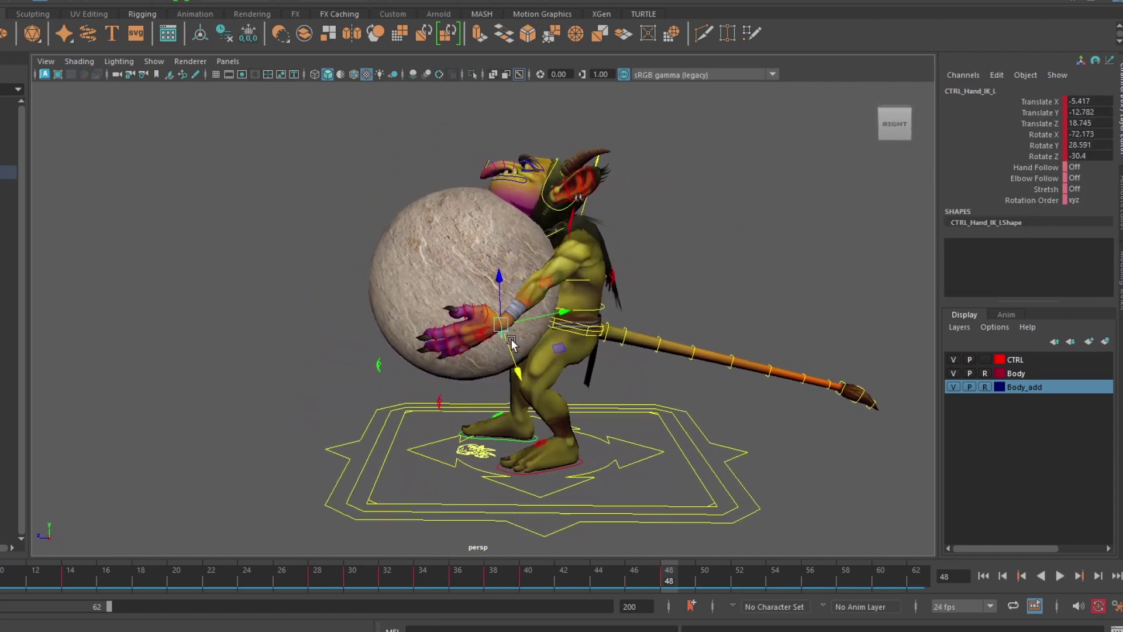
pyautogui.keyDown('alt'); pyautogui.moveTo(511, 342); pyautogui.dragTo(575, 324, button='right'); pyautogui.keyUp('alt')
pyautogui.moveTo(543, 294)
pyautogui.keyDown('alt'); pyautogui.mouseDown()
pyautogui.moveTo(588, 312)
pyautogui.moveTo(500, 318)
pyautogui.moveTo(532, 286)
pyautogui.moveTo(647, 316)
pyautogui.mouseUp(); pyautogui.keyUp('alt')
pyautogui.press('e')
pyautogui.moveTo(609, 349)
pyautogui.keyDown('alt'); pyautogui.mouseDown()
pyautogui.moveTo(692, 338)
pyautogui.moveTo(604, 316)
pyautogui.mouseUp(); pyautogui.keyUp('alt')
pyautogui.moveTo(668, 582)
pyautogui.mouseDown()
pyautogui.moveTo(606, 589)
pyautogui.moveTo(669, 585)
pyautogui.mouseUp()
pyautogui.moveTo(620, 491)
pyautogui.keyDown('alt'); pyautogui.mouseDown()
pyautogui.moveTo(515, 481)
pyautogui.moveTo(546, 360)
pyautogui.moveTo(579, 356)
pyautogui.mouseUp(); pyautogui.keyUp('alt')
# Step: Reset the right foot's forward tilt, then tilt it forward at frame 43
pyautogui.click(500, 495)
pyautogui.moveTo(549, 577); pyautogui.dragTo(629, 584)
pyautogui.hotkey('ctrl', 'z')
pyautogui.click(630, 584)
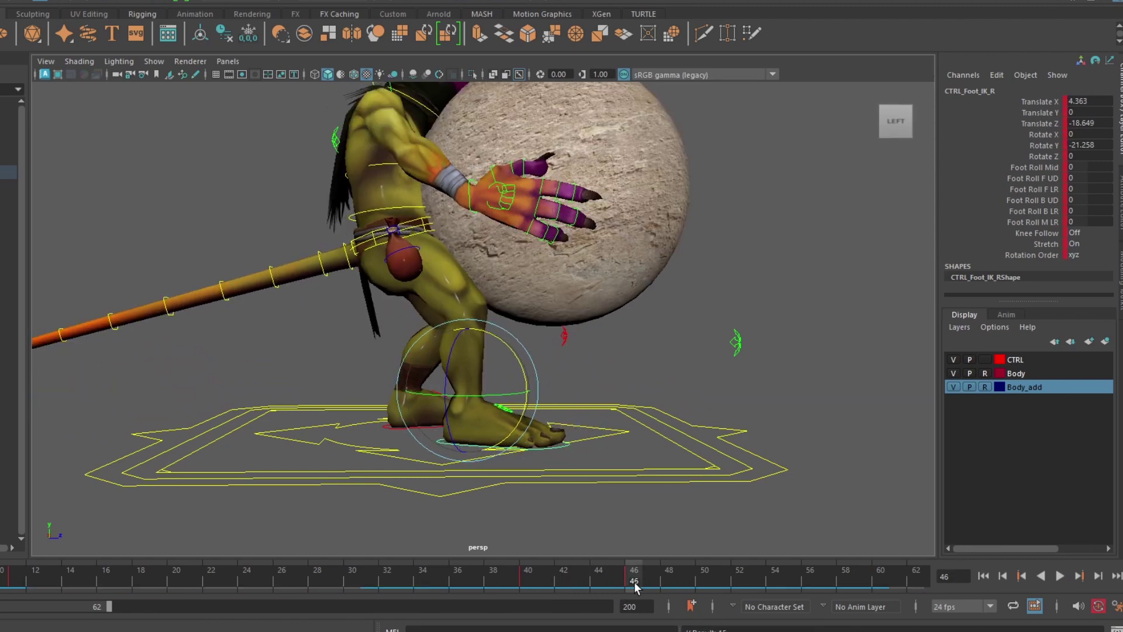
pyautogui.hotkey('ctrl', 'z')
pyautogui.hotkey('alt', 'v')
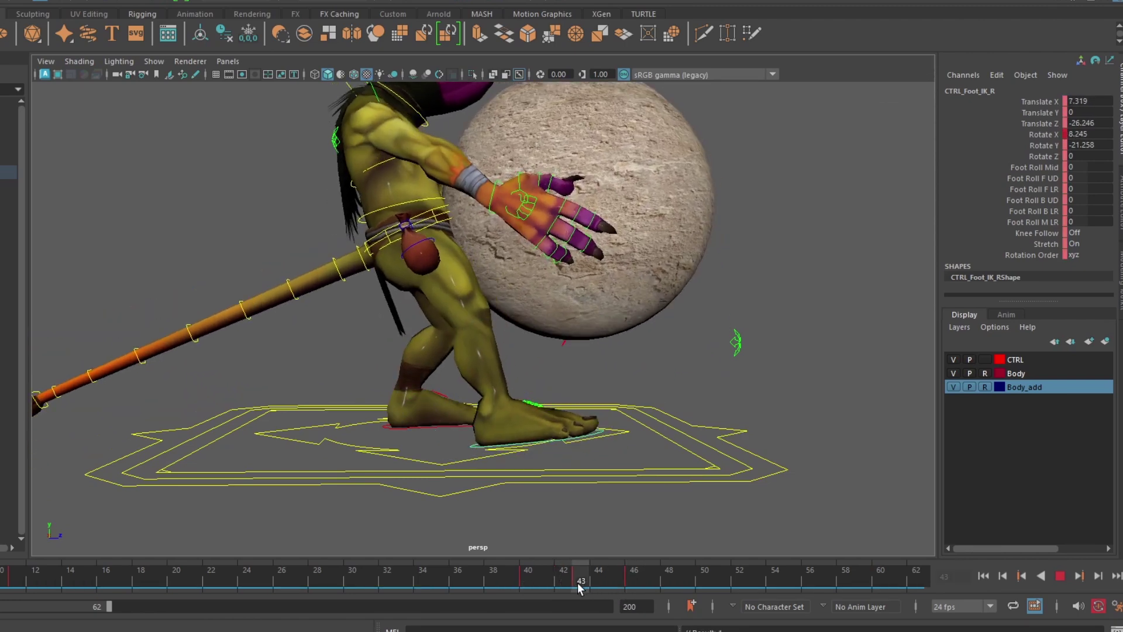
pyautogui.moveTo(580, 584)
pyautogui.mouseDown()
pyautogui.moveTo(539, 581)
pyautogui.moveTo(634, 584)
pyautogui.mouseUp()
pyautogui.press('w')
# Step: Play back the right foot's step and view it from the goblin's right side
pyautogui.scroll(-5, 684, 447)
pyautogui.click(1060, 575)
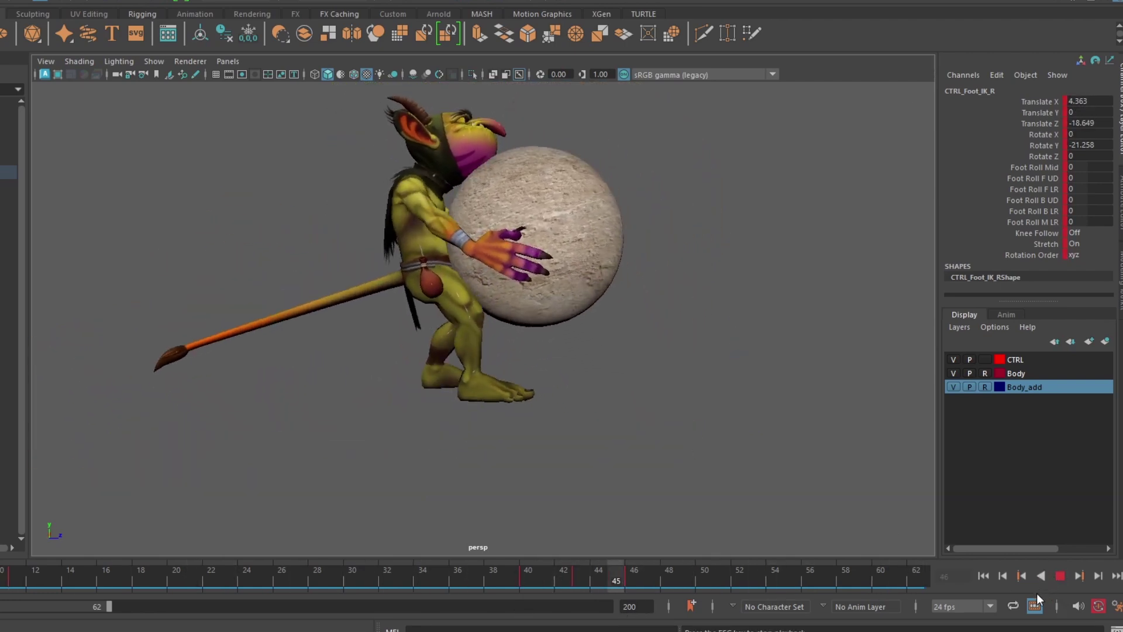
pyautogui.press('Escape')
pyautogui.keyDown('alt'); pyautogui.moveTo(444, 328); pyautogui.dragTo(679, 325); pyautogui.keyUp('alt')
pyautogui.scroll(5, 679, 324)
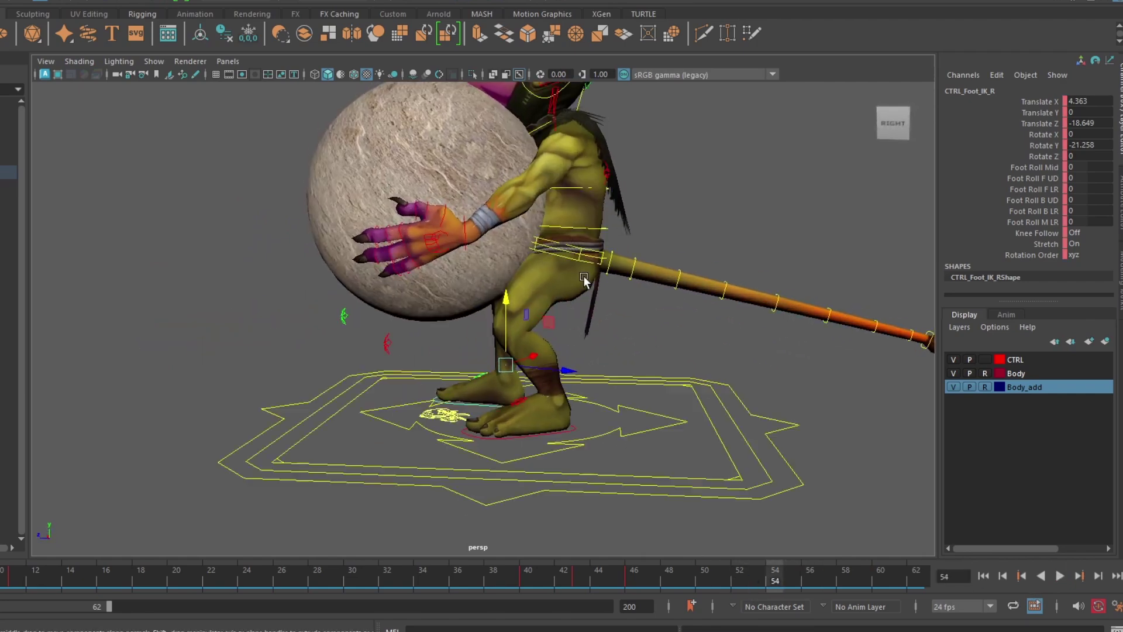
pyautogui.click(593, 250)
# Step: Add an editable motion trail to the pelvis and raise its frame-44 point
pyautogui.click(170, 1)
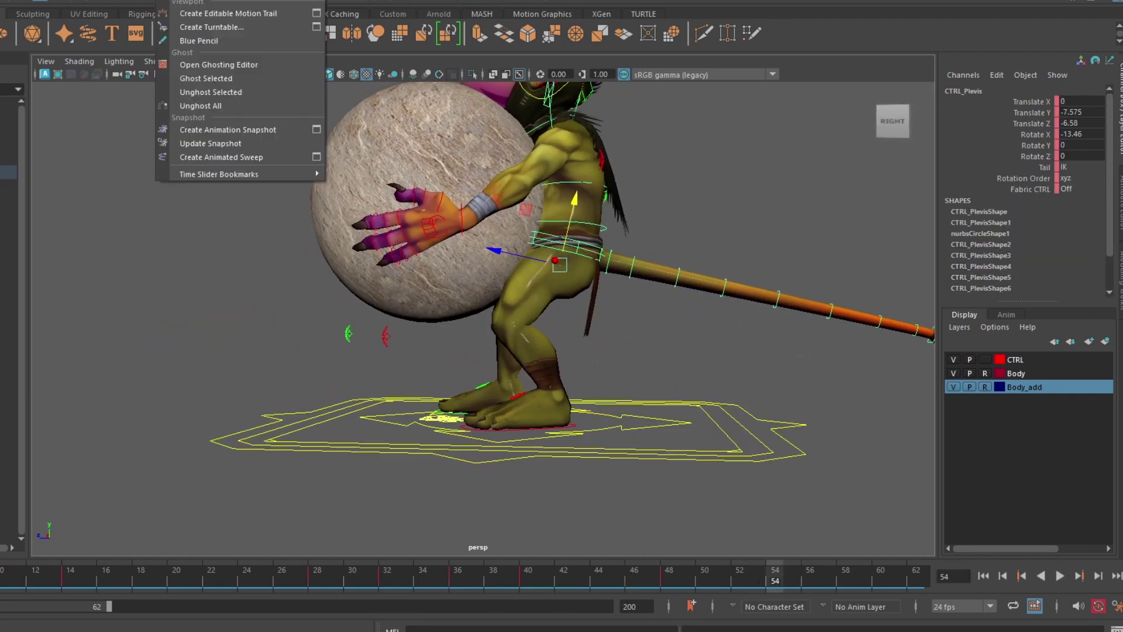
pyautogui.click(222, 10)
pyautogui.scroll(5, 553, 275)
pyautogui.scroll(3, 550, 246)
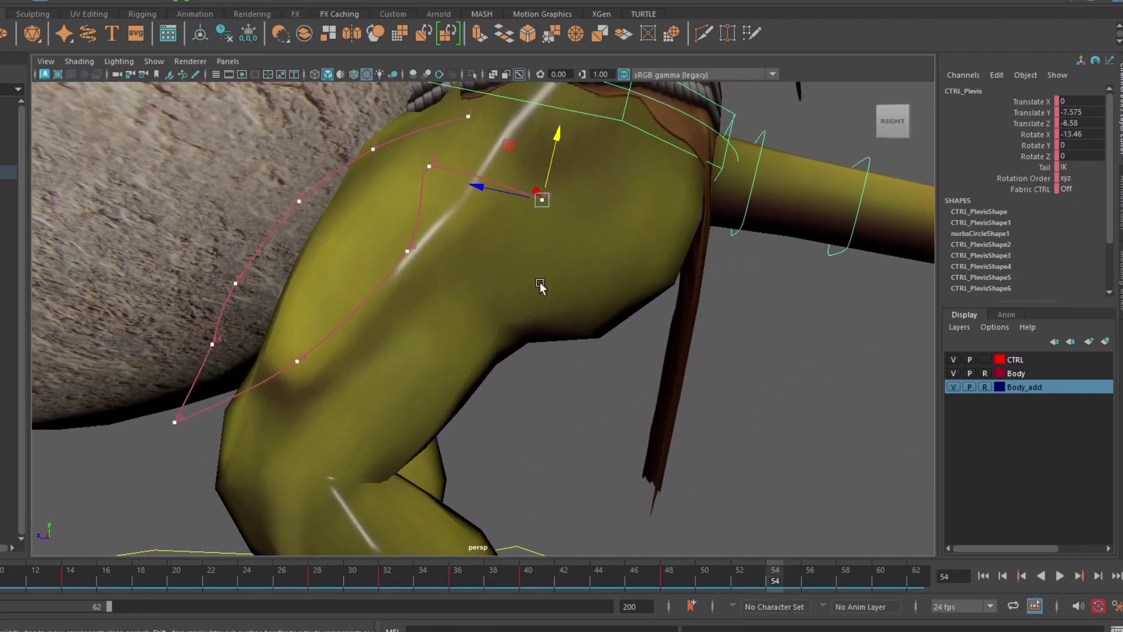
pyautogui.hotkey('alt', ',')
pyautogui.hotkey('alt', ',')
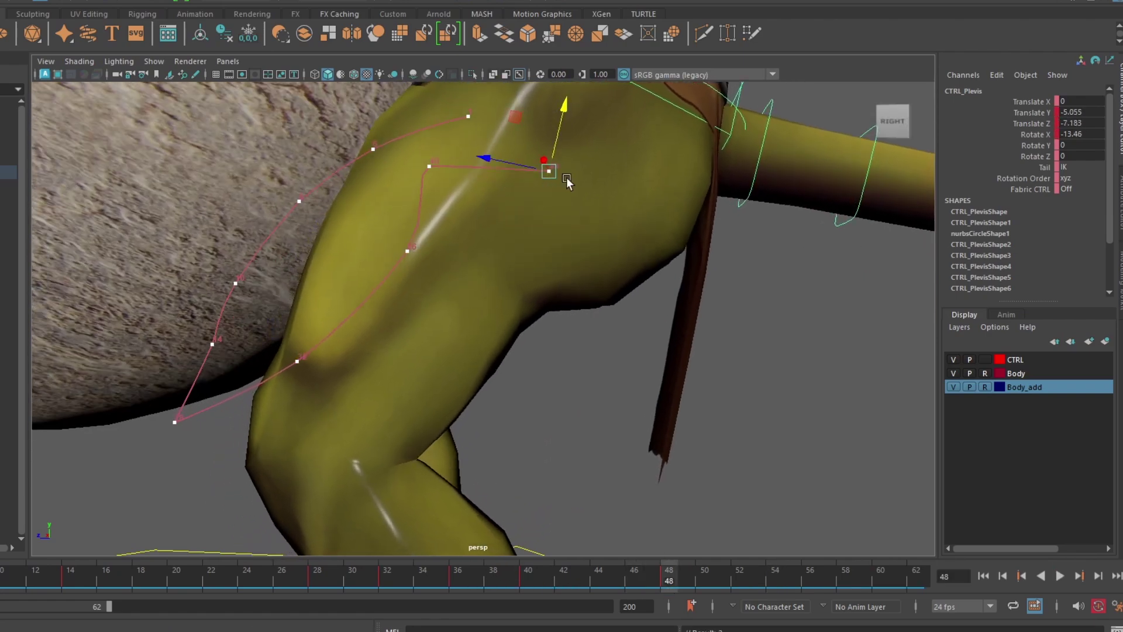
pyautogui.hotkey('alt', ',')
pyautogui.hotkey('alt', ',')
pyautogui.moveTo(523, 115); pyautogui.dragTo(522, 99)
# Step: Review the pelvis arc, then push the pelvis down and back in the settle pose
pyautogui.hotkey('alt', 'v')
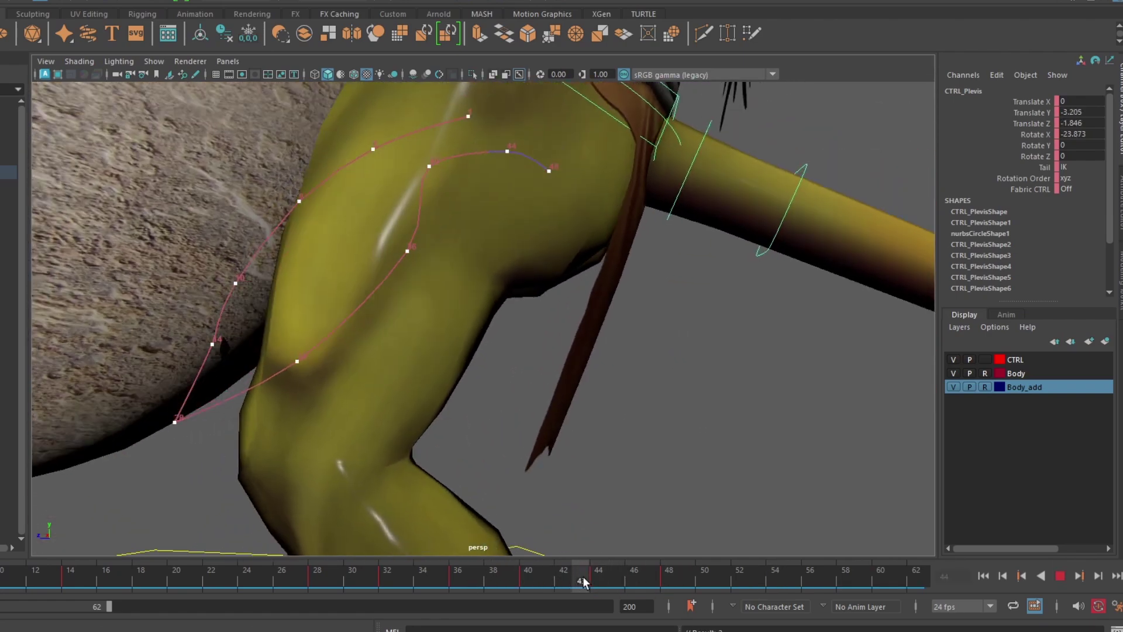
pyautogui.moveTo(543, 579); pyautogui.dragTo(738, 630)
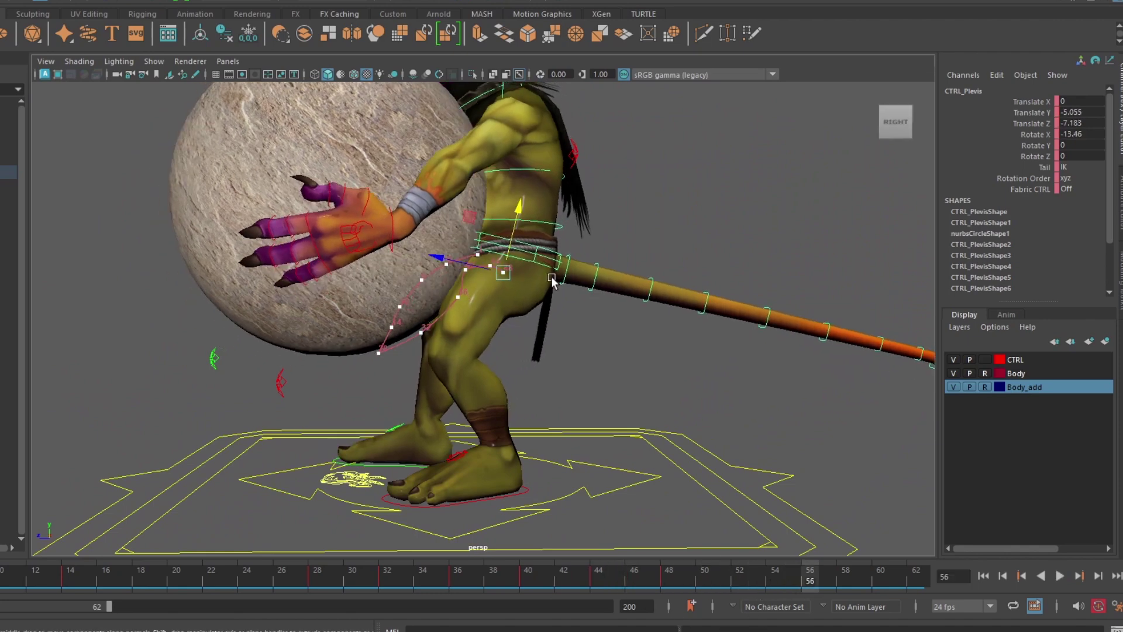
pyautogui.keyDown('alt'); pyautogui.moveTo(552, 281); pyautogui.dragTo(561, 410, button='right'); pyautogui.keyUp('alt')
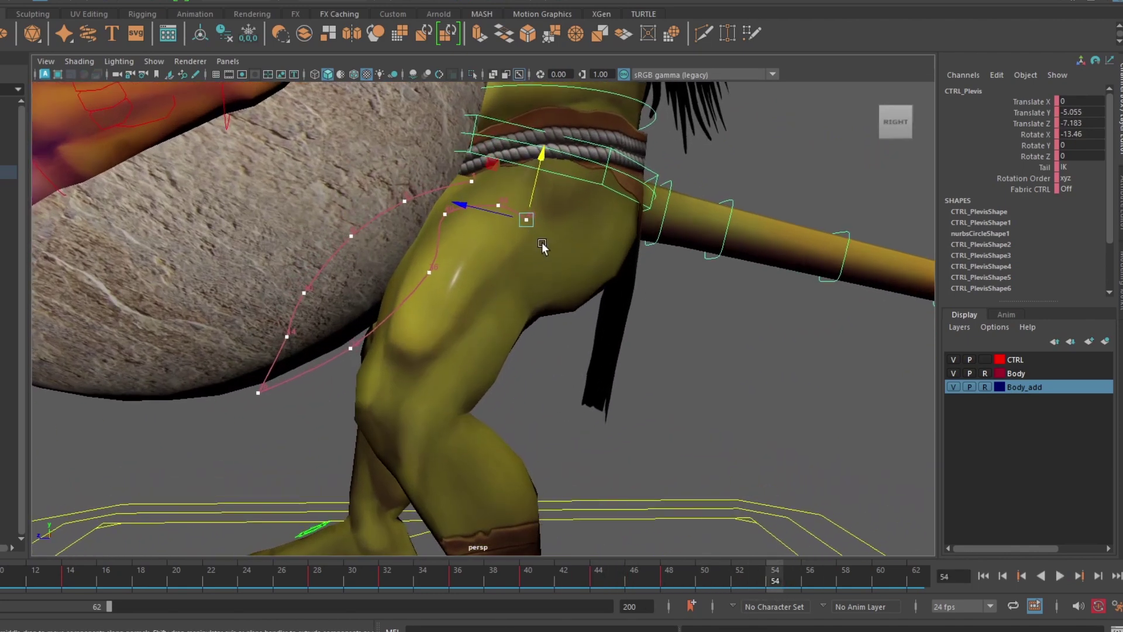
pyautogui.scroll(3, 468, 173)
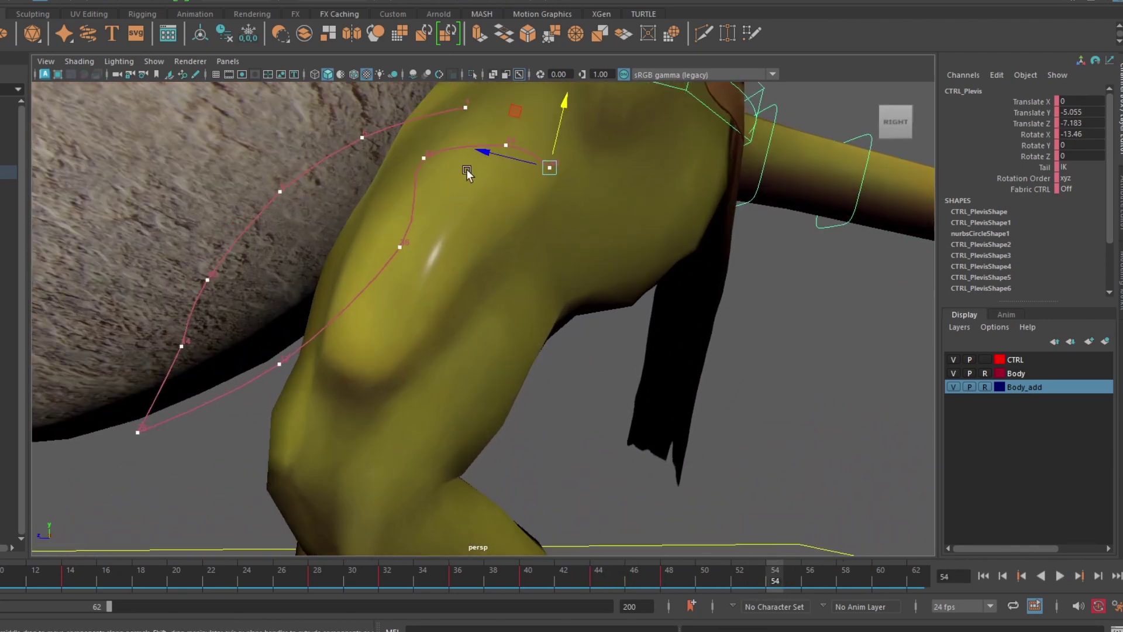
pyautogui.moveTo(555, 123); pyautogui.dragTo(555, 135)
pyautogui.moveTo(506, 165)
pyautogui.mouseDown()
pyautogui.moveTo(562, 158)
pyautogui.moveTo(394, 334)
pyautogui.mouseUp()
# Step: Slide, lower and rotate the right hand IK control against the boulder, reviewing from frame 48
pyautogui.click(340, 326)
pyautogui.moveTo(295, 321); pyautogui.dragTo(282, 320)
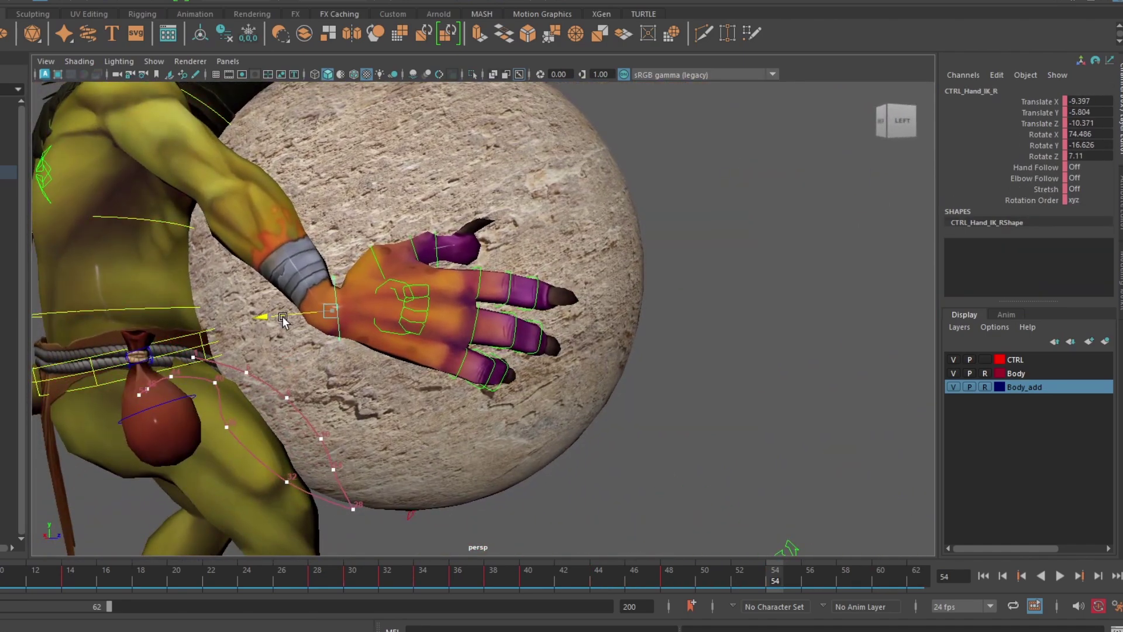
pyautogui.moveTo(336, 386)
pyautogui.mouseDown()
pyautogui.moveTo(345, 409)
pyautogui.moveTo(379, 352)
pyautogui.mouseUp()
pyautogui.press('e')
pyautogui.hotkey('alt', ',')
pyautogui.hotkey('alt', ',')
pyautogui.hotkey('alt', ',')
pyautogui.hotkey('alt', ',')
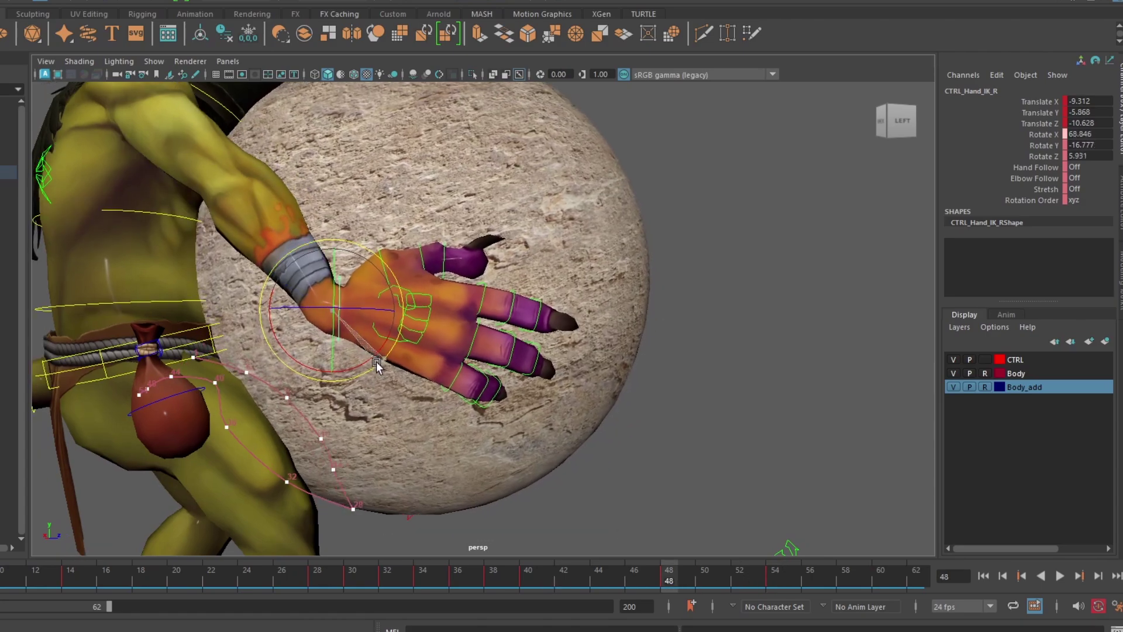
pyautogui.hotkey('alt', ',')
pyautogui.hotkey('alt', ',')
pyautogui.hotkey('alt', 'v')
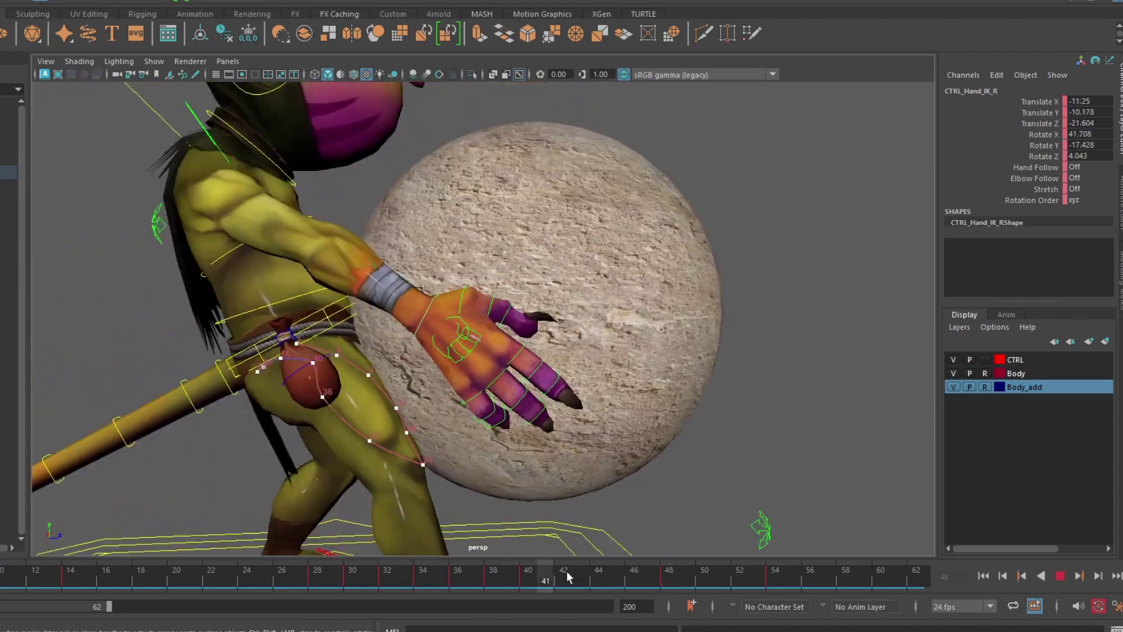
# Step: Move the left hand IK control up onto the boulder, comparing with frame 48
pyautogui.keyDown('alt'); pyautogui.moveTo(567, 405); pyautogui.dragTo(781, 466); pyautogui.keyUp('alt')
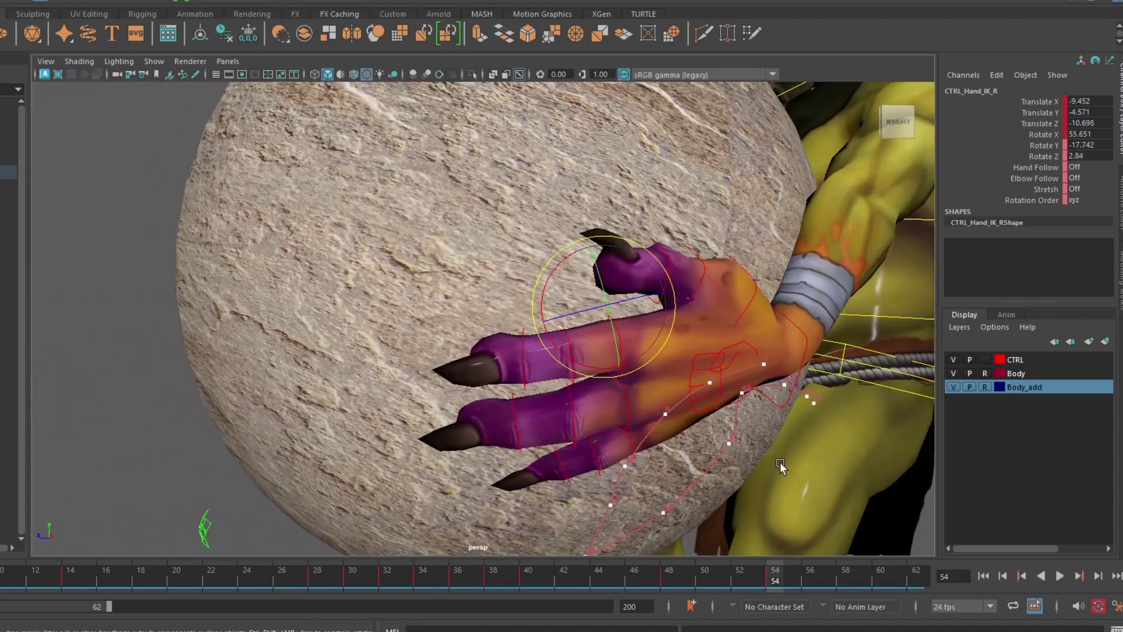
pyautogui.keyDown('alt'); pyautogui.moveTo(804, 344); pyautogui.dragTo(502, 282, button='right'); pyautogui.keyUp('alt')
pyautogui.click(482, 267)
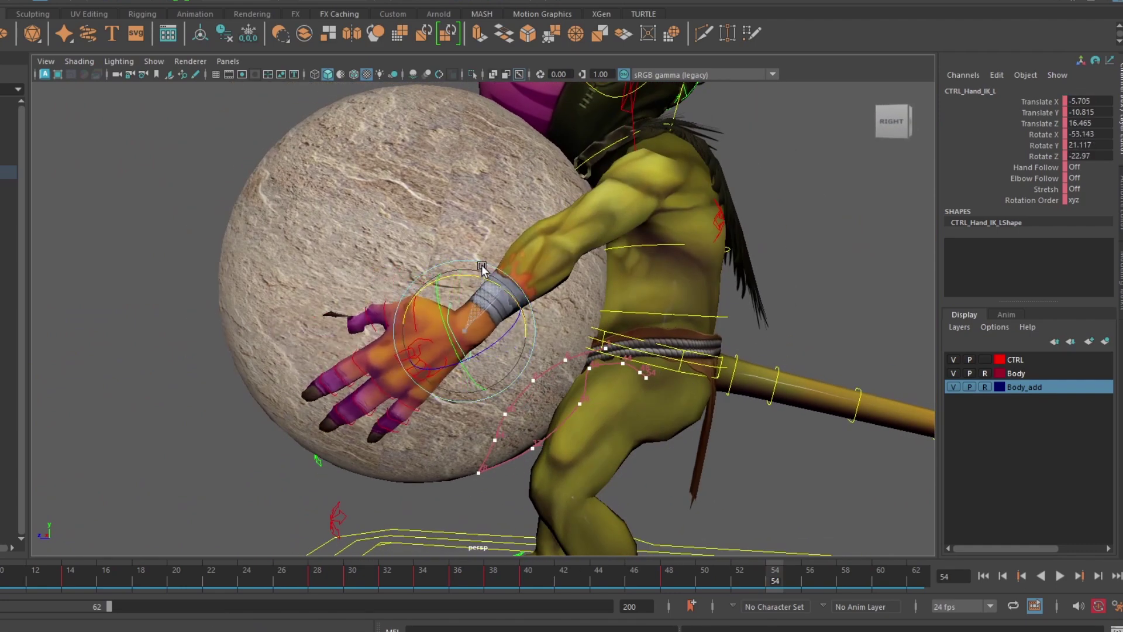
pyautogui.moveTo(471, 368); pyautogui.dragTo(532, 311)
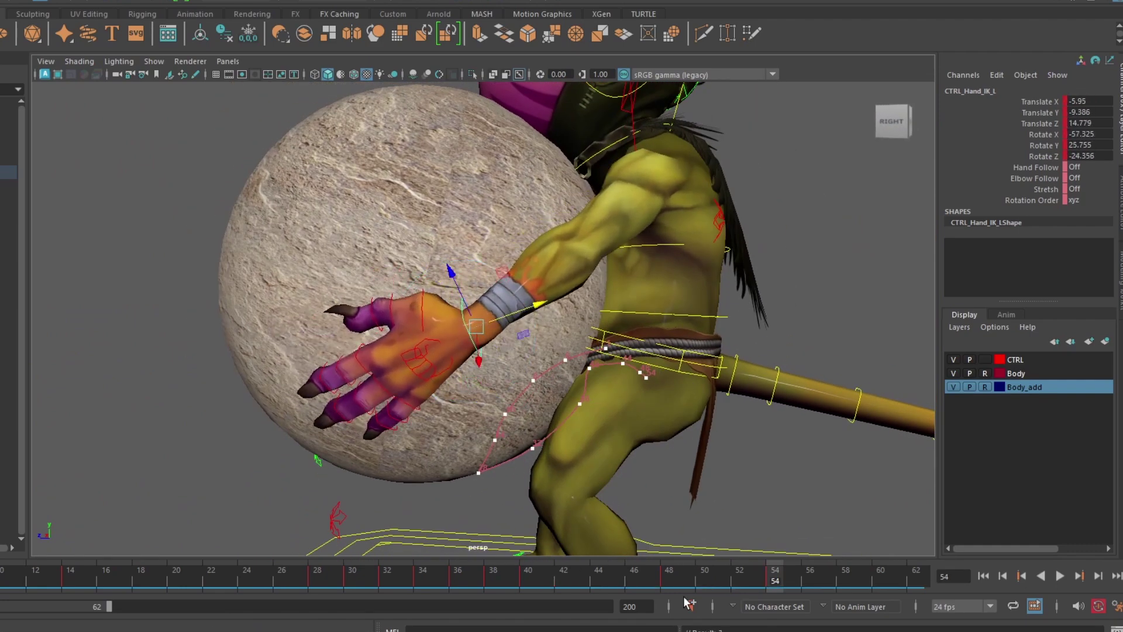
pyautogui.moveTo(754, 576); pyautogui.dragTo(668, 576)
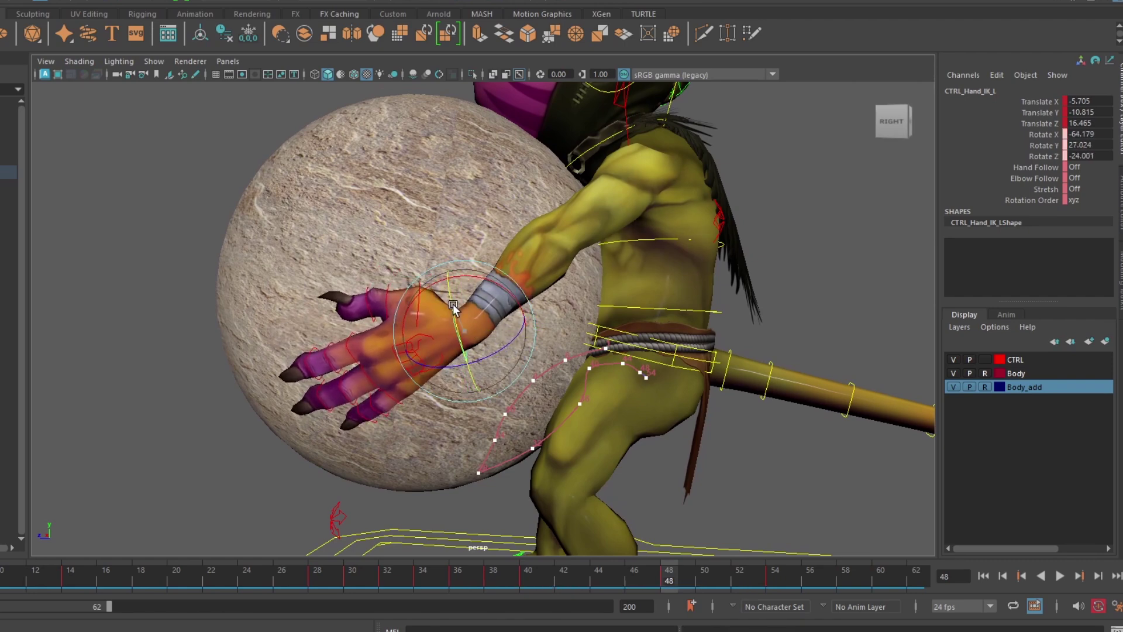
# Step: Play back the whole goblin to review both hand poses
pyautogui.hotkey('alt', 'v')
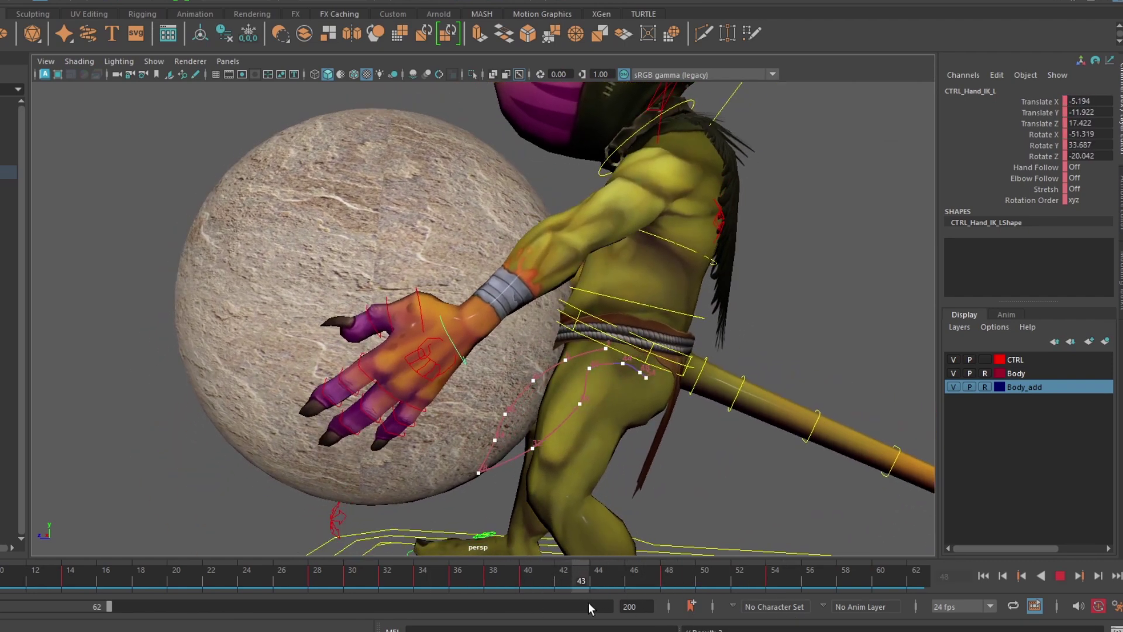
pyautogui.hotkey('alt', 'v')
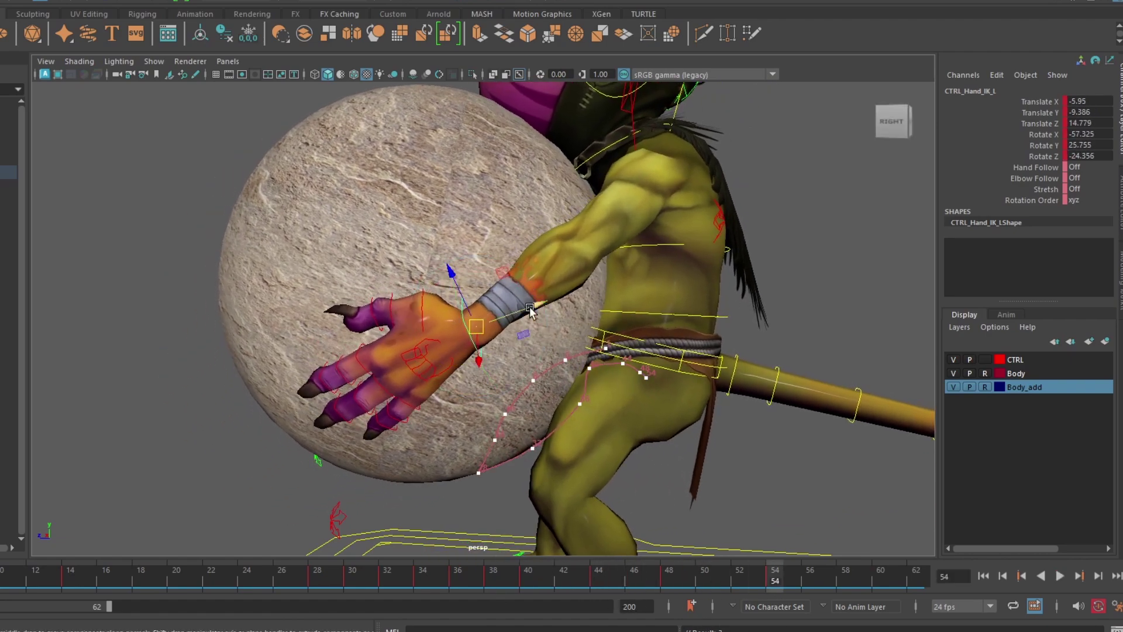
pyautogui.scroll(-5, 504, 386)
pyautogui.click(581, 559)
pyautogui.hotkey('alt', 'v')
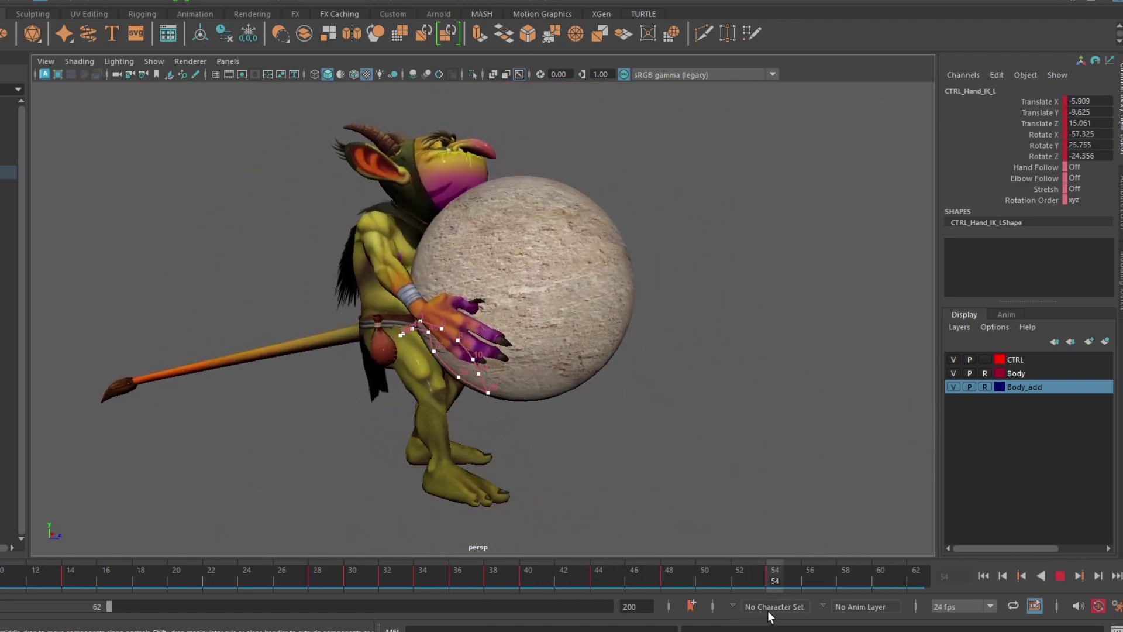
# Step: Nudge the right hand IK control lower on the boulder at frame 54
pyautogui.hotkey('alt', 'v')
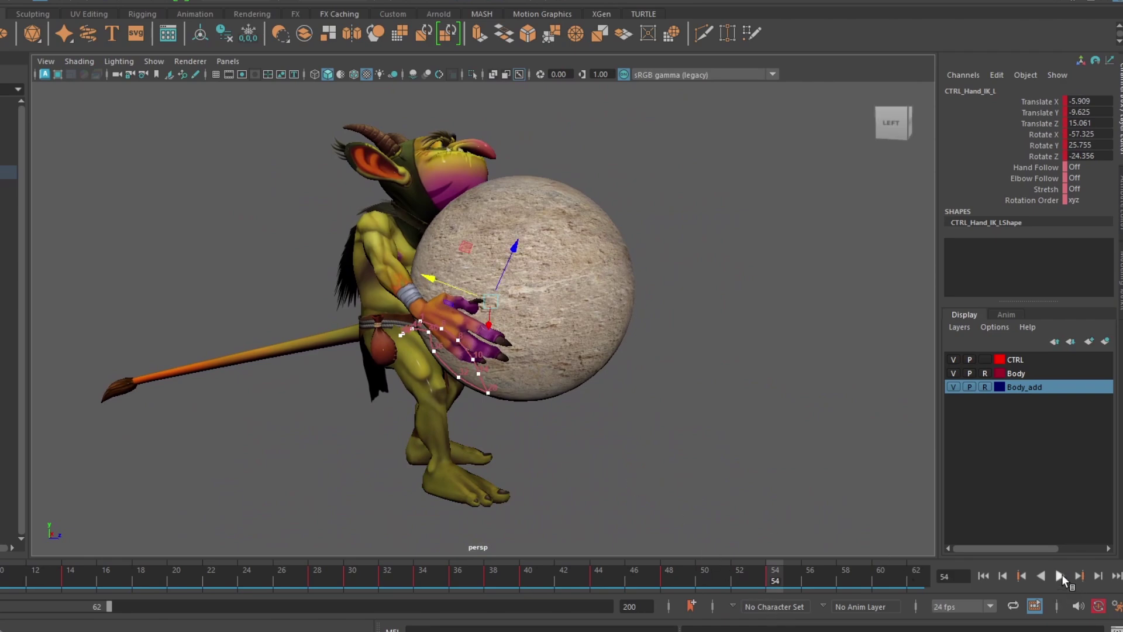
pyautogui.click(1060, 576)
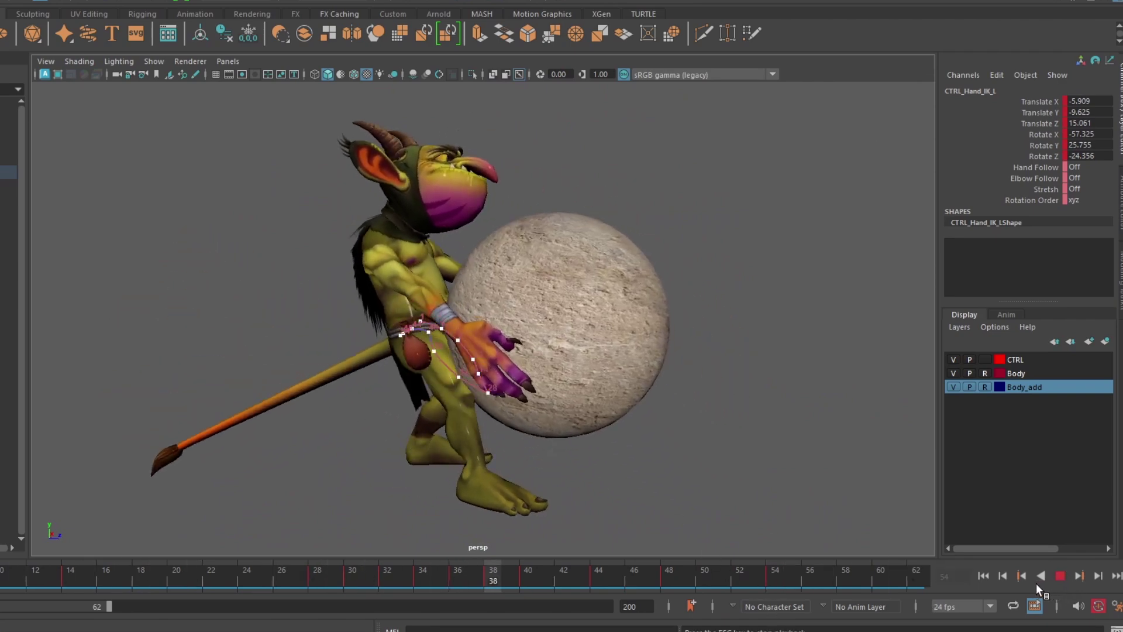
pyautogui.press('Escape')
pyautogui.scroll(3, 410, 316)
pyautogui.click(393, 312)
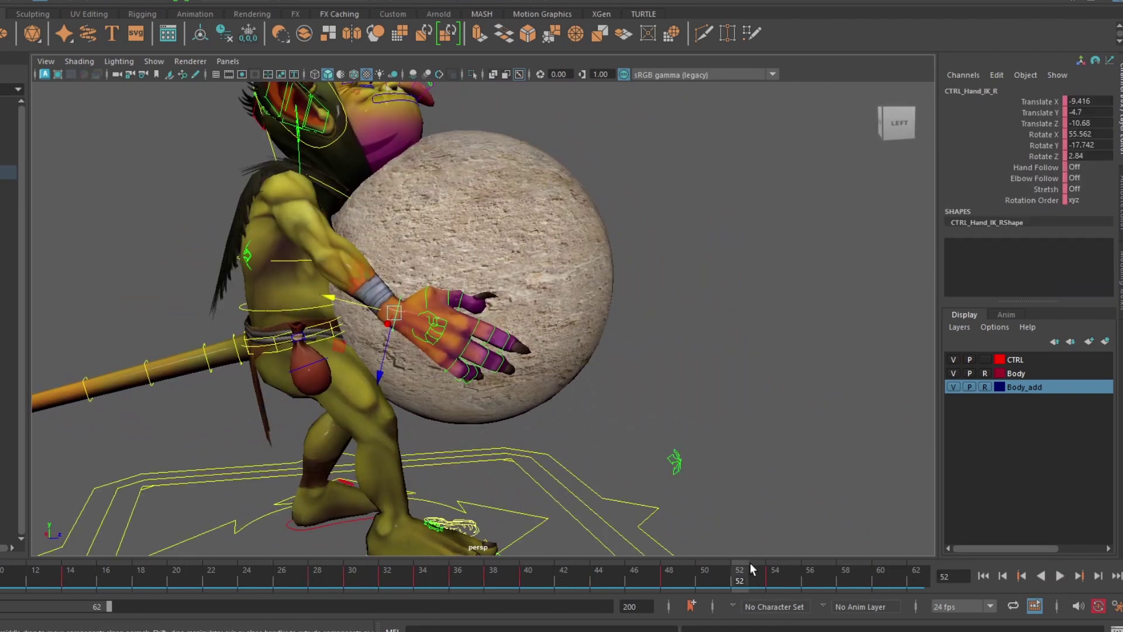
pyautogui.press('.')
pyautogui.moveTo(469, 310)
pyautogui.keyDown('alt'); pyautogui.mouseDown()
pyautogui.moveTo(356, 307)
pyautogui.moveTo(493, 333)
pyautogui.mouseUp(); pyautogui.keyUp('alt')
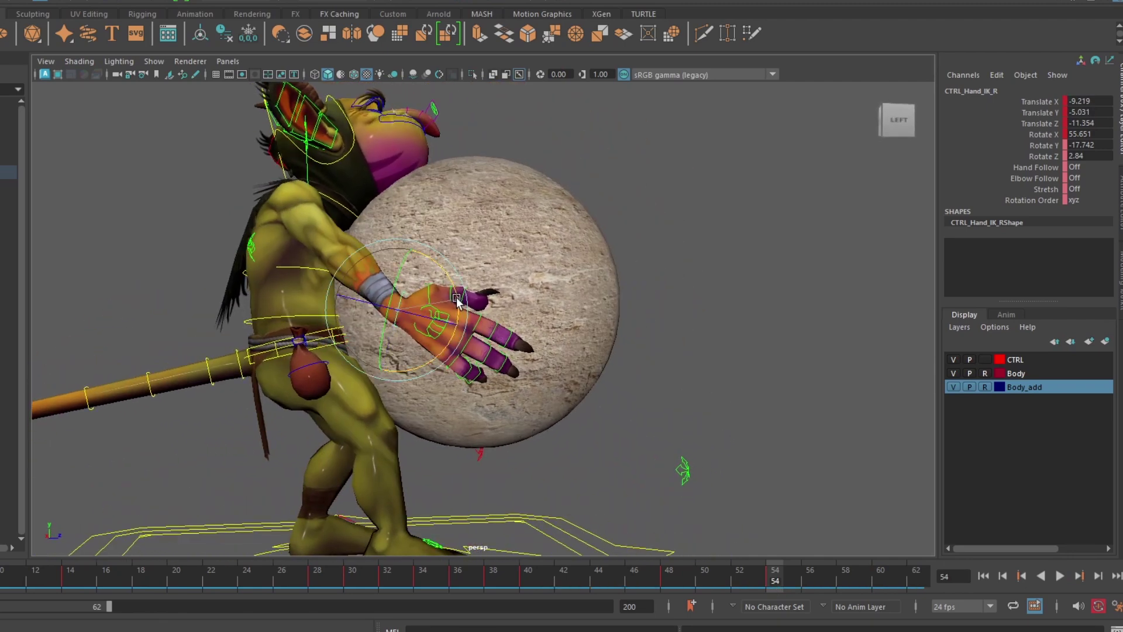
pyautogui.hotkey('alt', 'v')
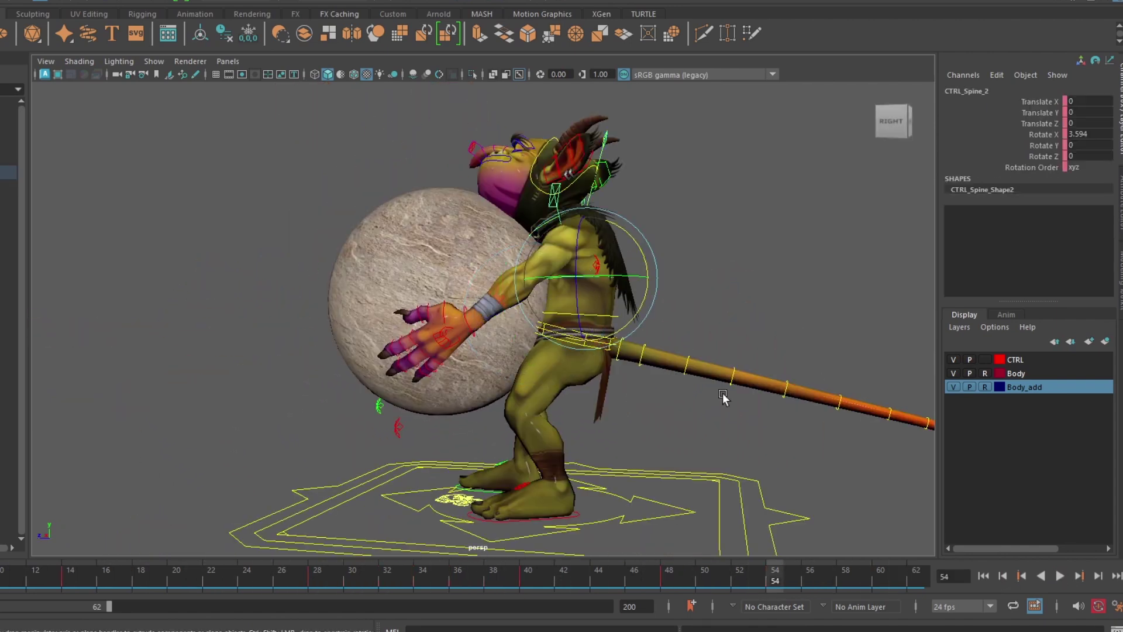
# Step: Tilt the neck back at frame 48 and play back the grab
pyautogui.moveTo(642, 299)
pyautogui.keyDown('alt'); pyautogui.mouseDown()
pyautogui.moveTo(757, 251)
pyautogui.moveTo(341, 209)
pyautogui.mouseUp(); pyautogui.keyUp('alt')
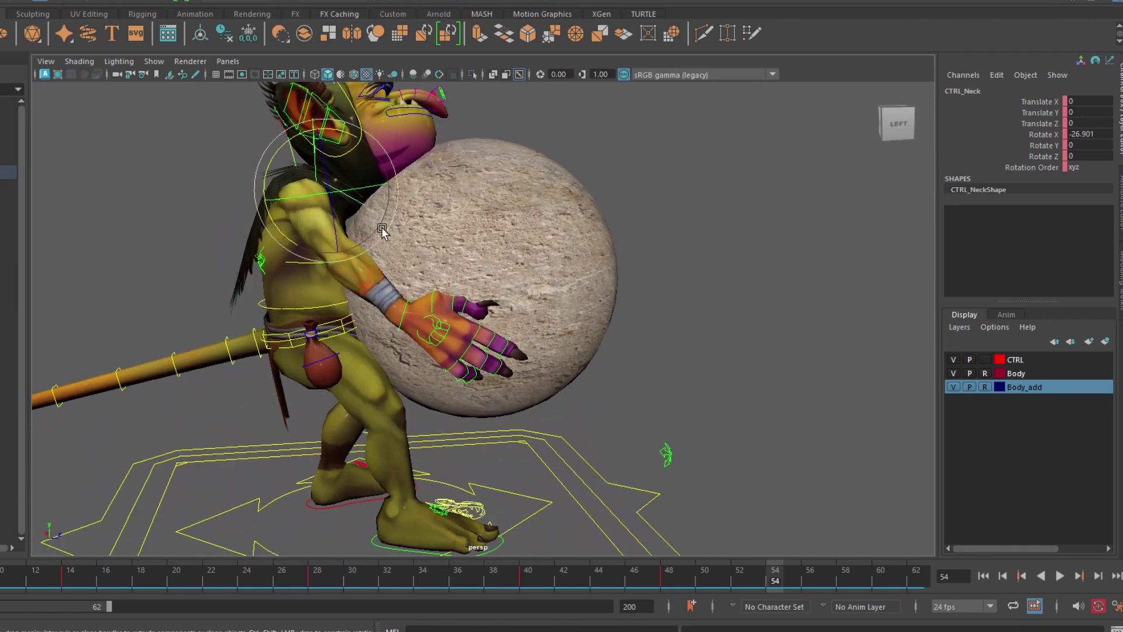
pyautogui.press(',')
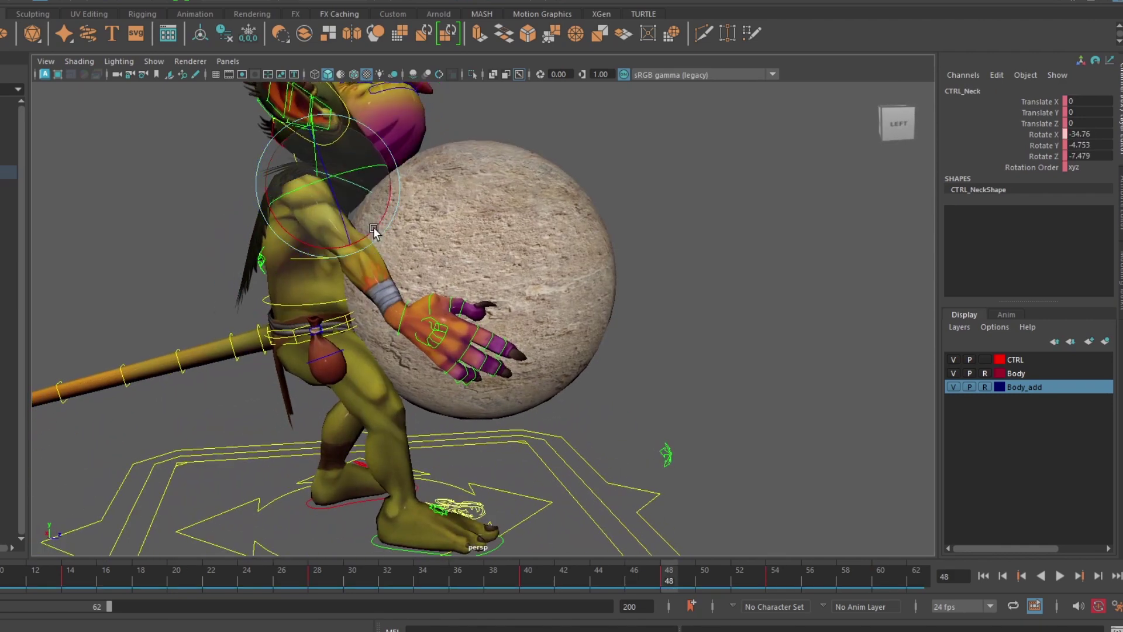
pyautogui.moveTo(369, 242)
pyautogui.mouseDown()
pyautogui.moveTo(327, 241)
pyautogui.moveTo(502, 232)
pyautogui.mouseUp()
pyautogui.hotkey('alt', 'v')
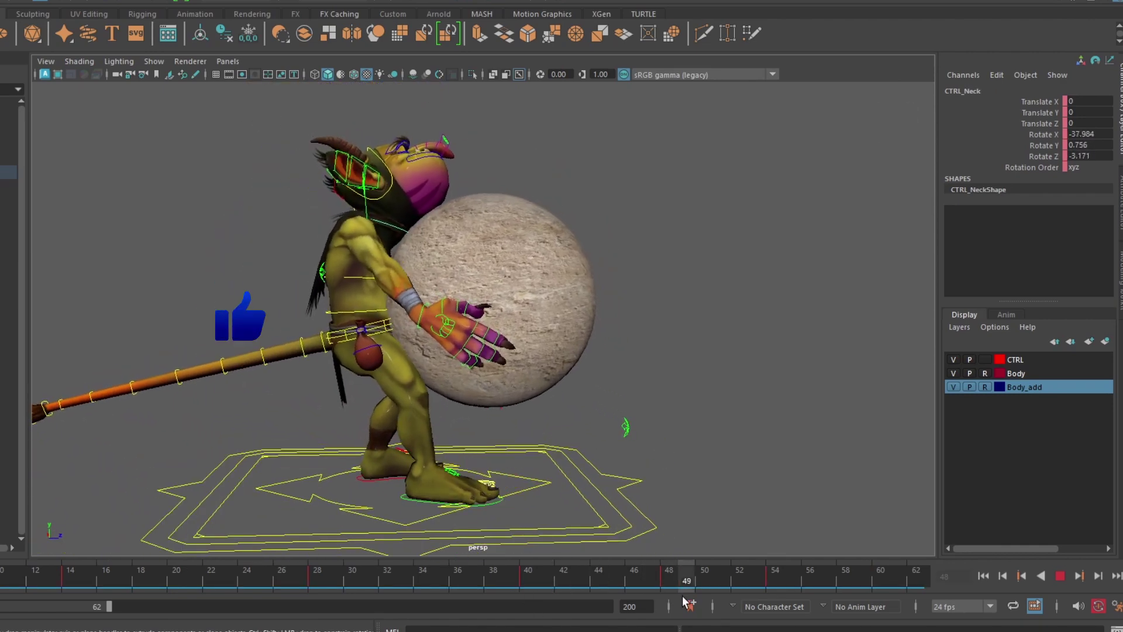